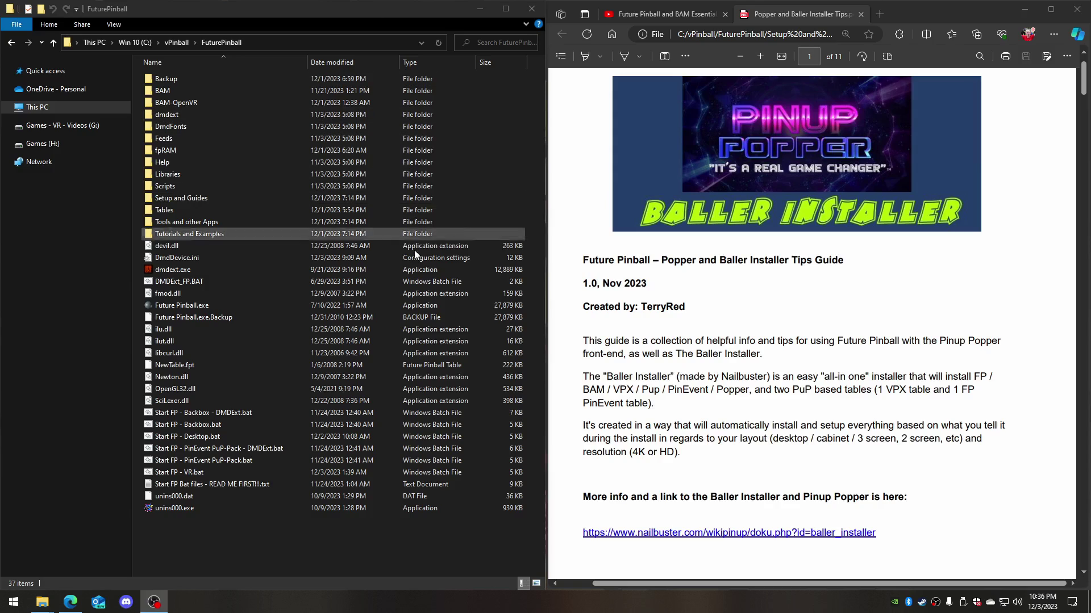
View the Baller Installer wiki page linked in the tips guide, and close it to return to the guide
click(652, 16)
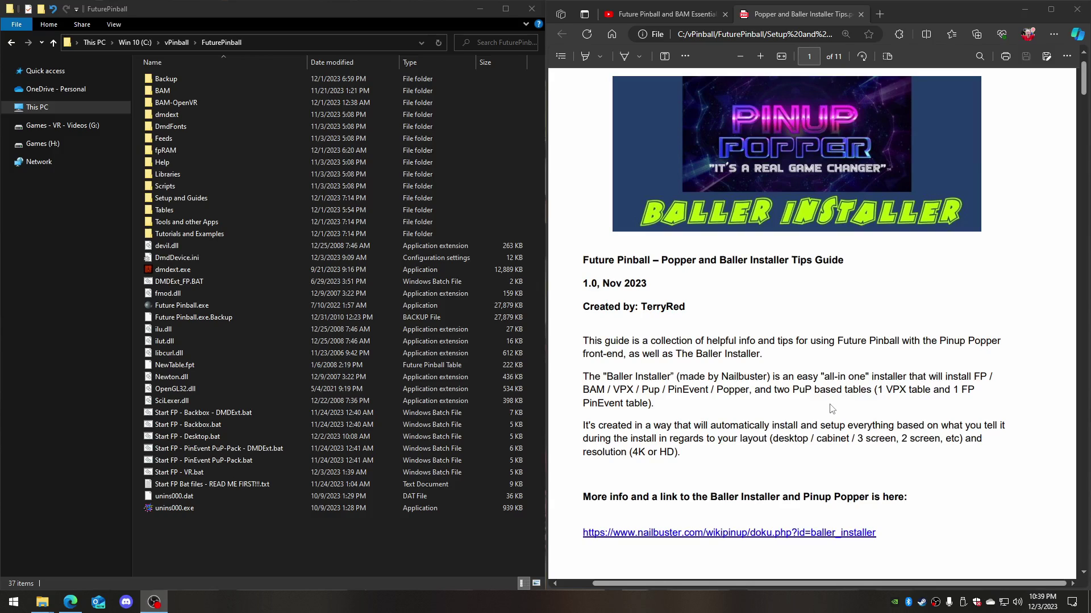
click(729, 534)
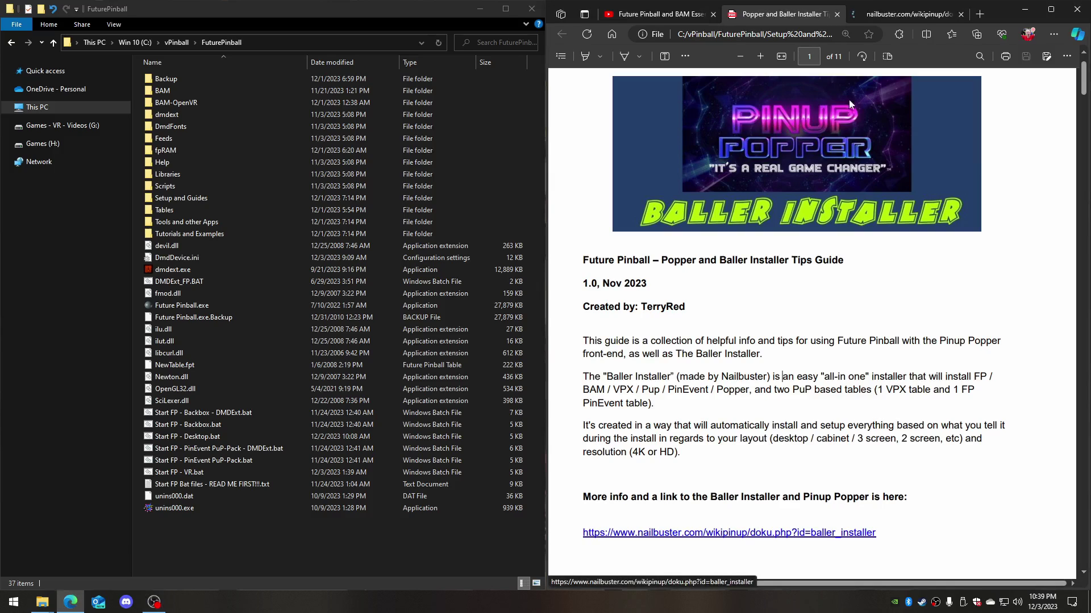
click(901, 14)
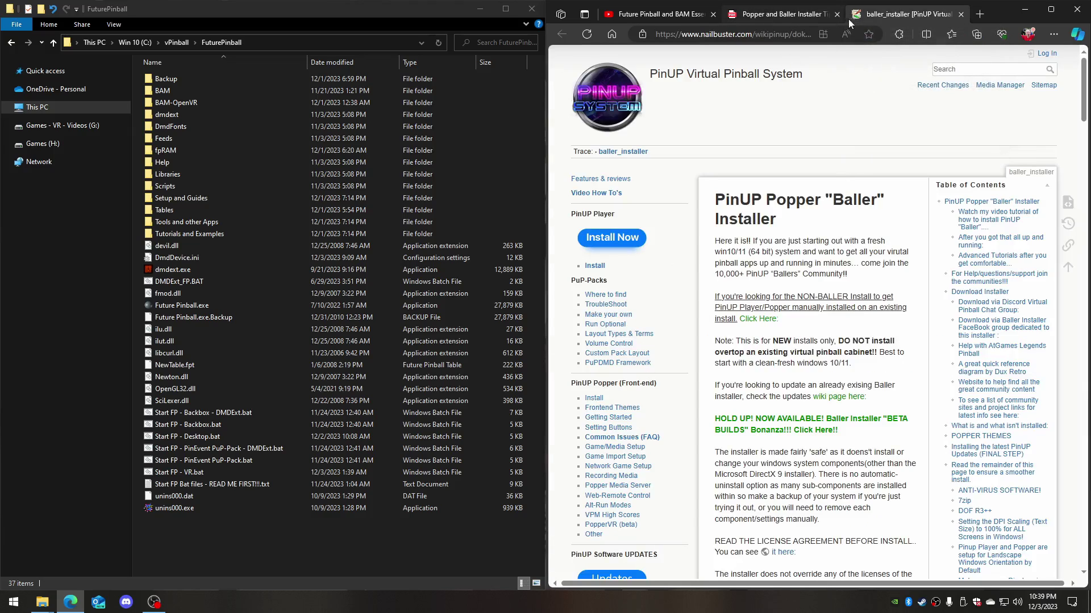
middle_click(878, 16)
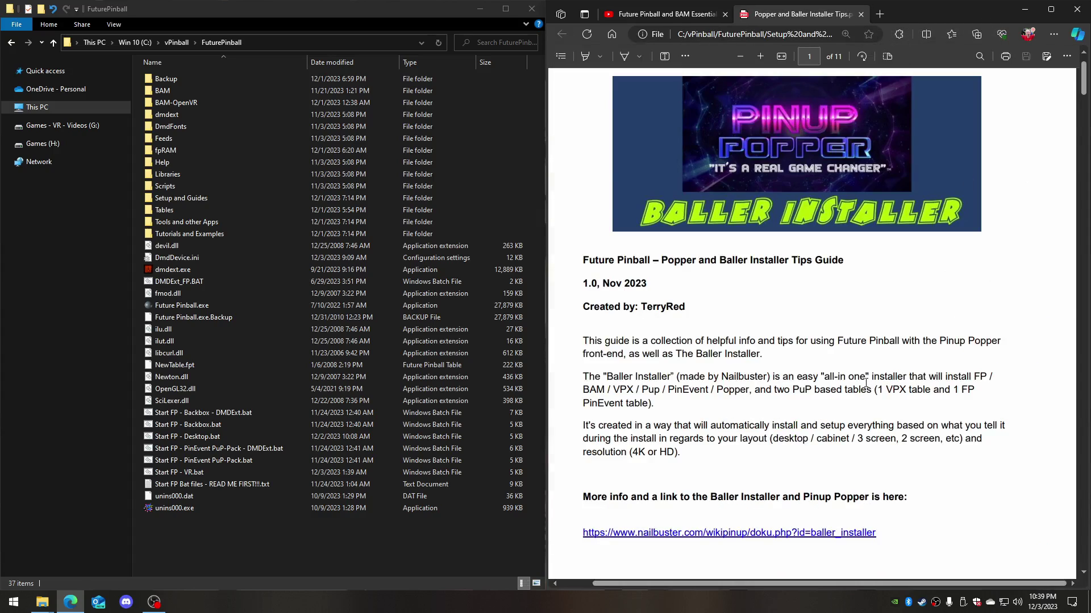
Look inside the "6 - Popper and Baller Installer Tips" folder under Setup and Guides, and return to the FuturePinball folder
click(194, 198)
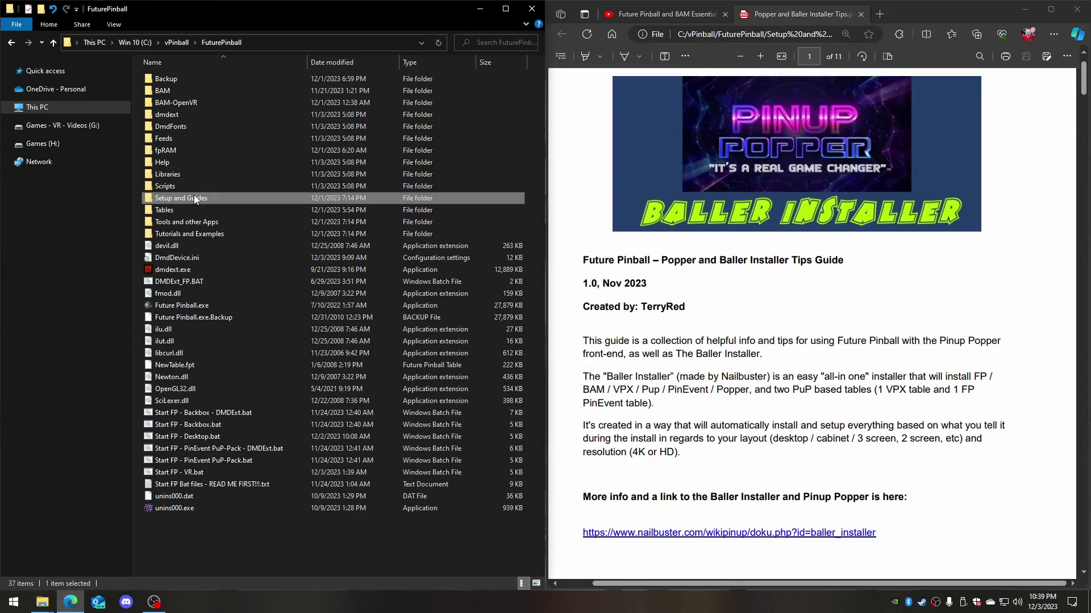
double_click(193, 195)
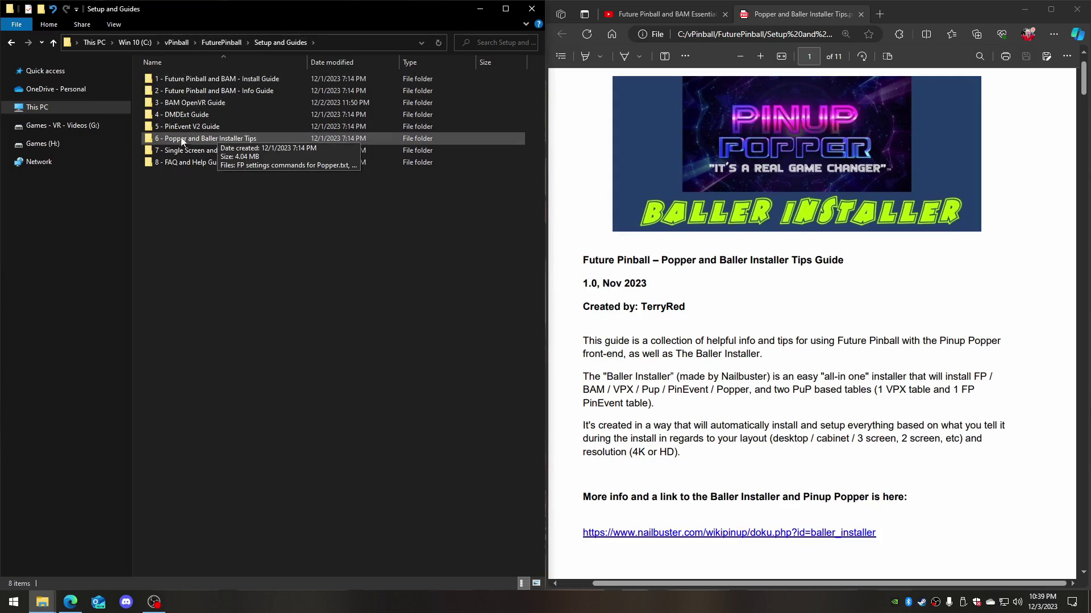
double_click(226, 136)
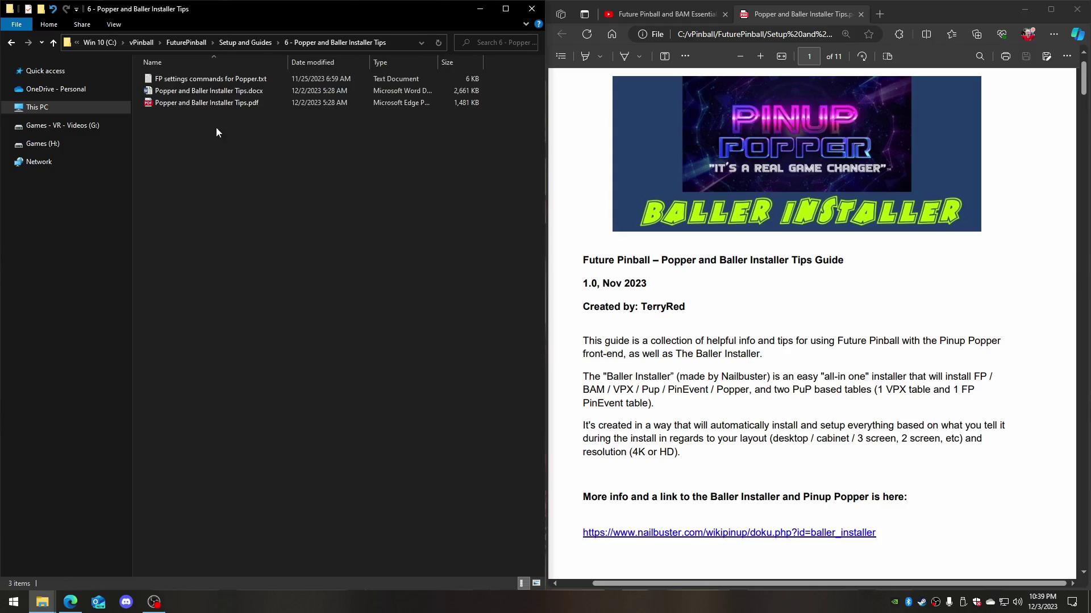
click(11, 43)
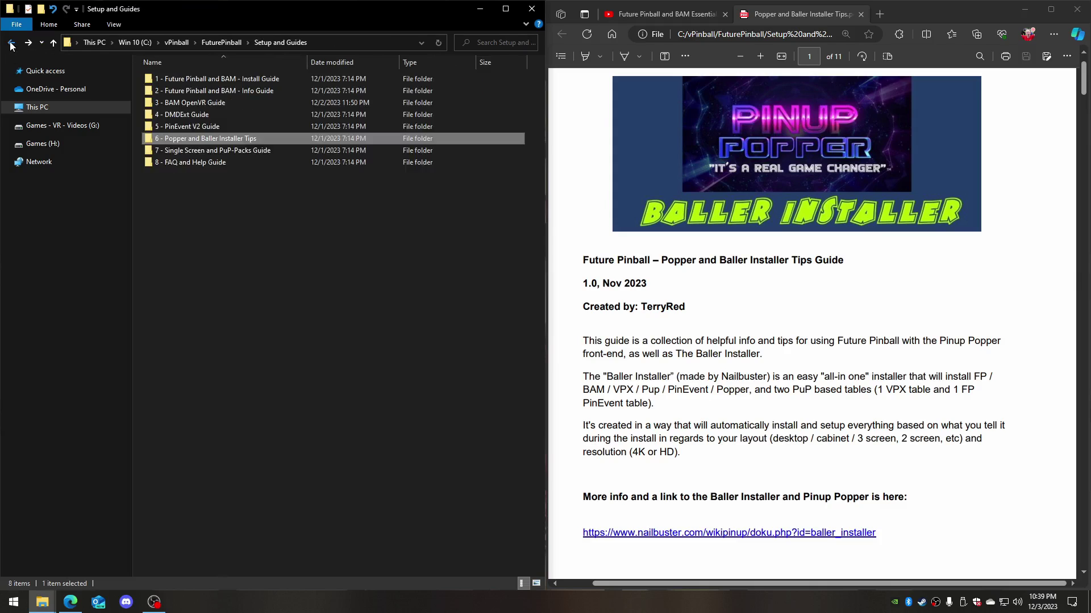
click(11, 44)
Read the guide's sections on the Essentials AIO package, Windows 8 compatibility mode and the launch script changes for desktop users
scroll(991, 349, down, 5)
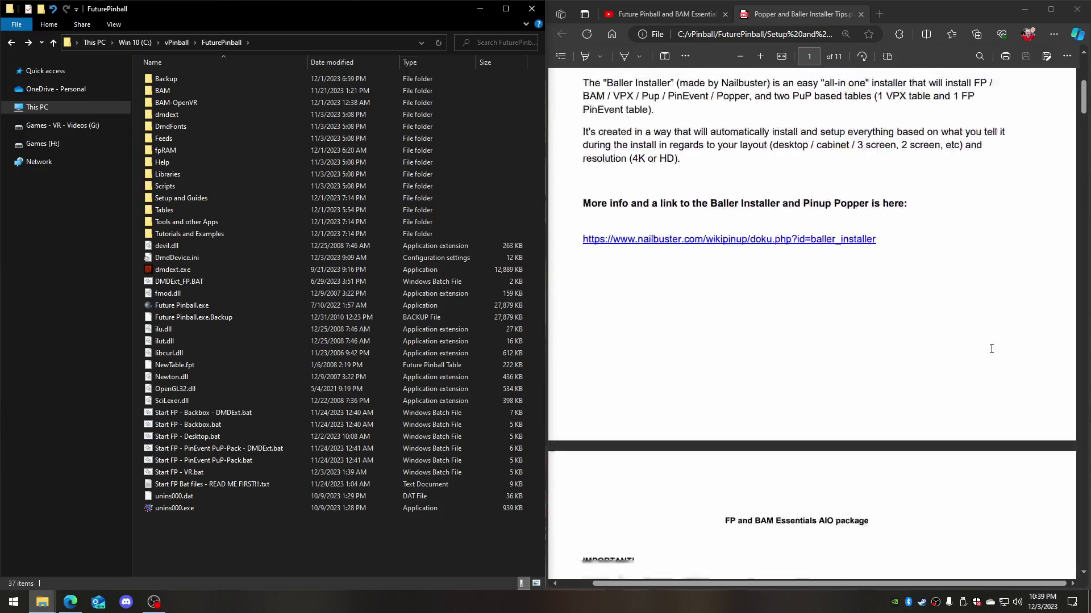
scroll(991, 348, down, 7)
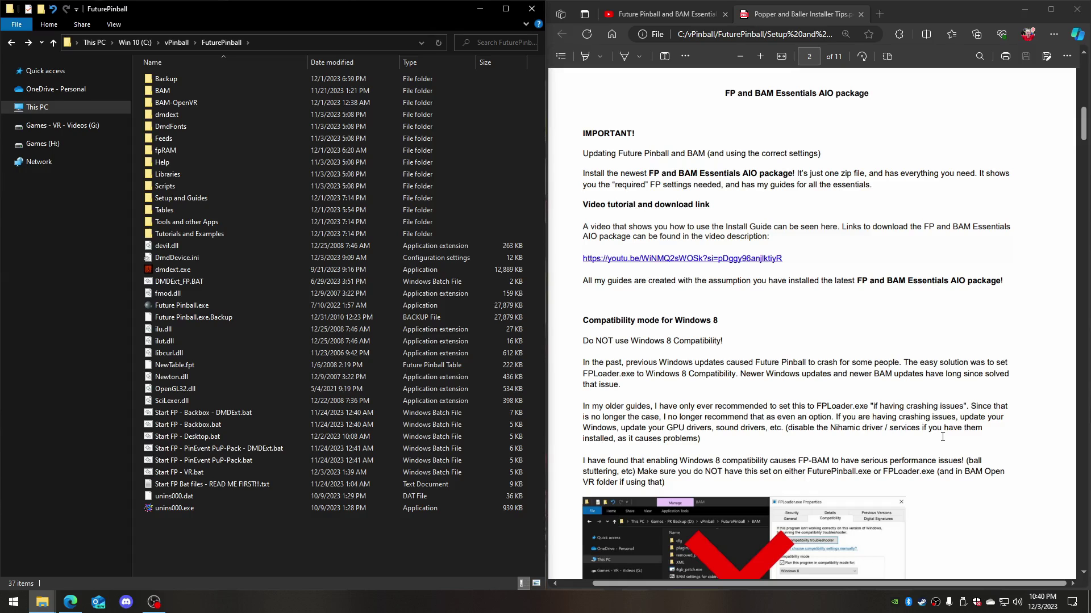
scroll(942, 437, down, 10)
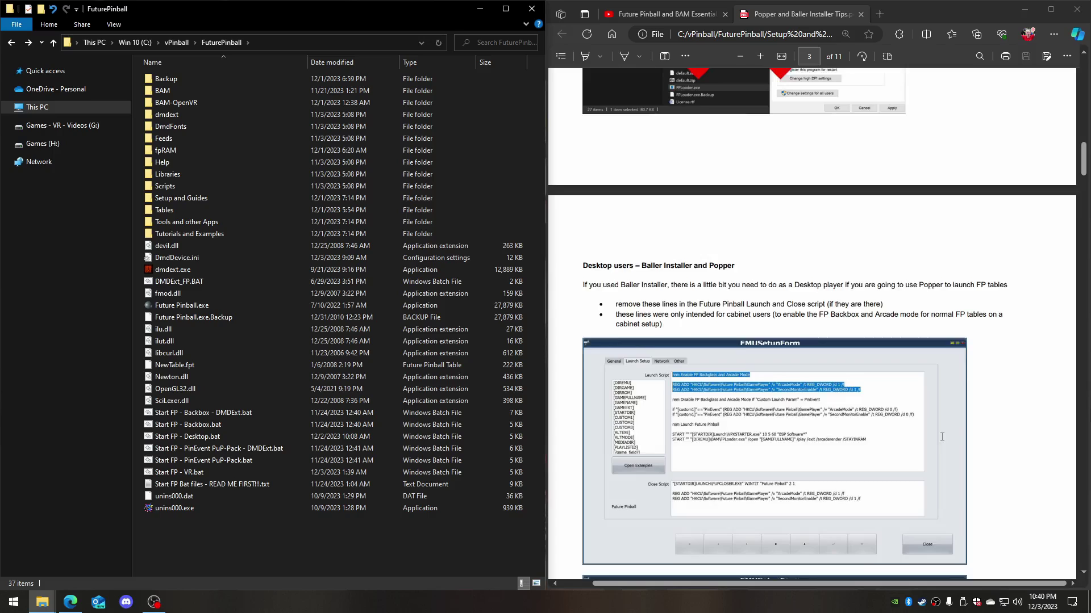
scroll(942, 437, up, 6)
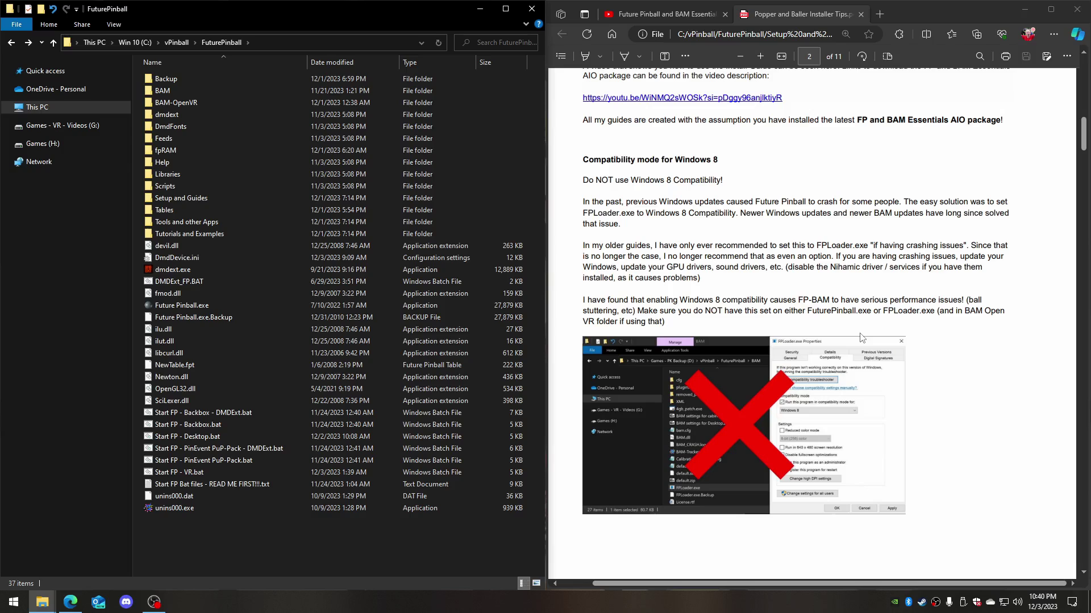
scroll(861, 338, down, 10)
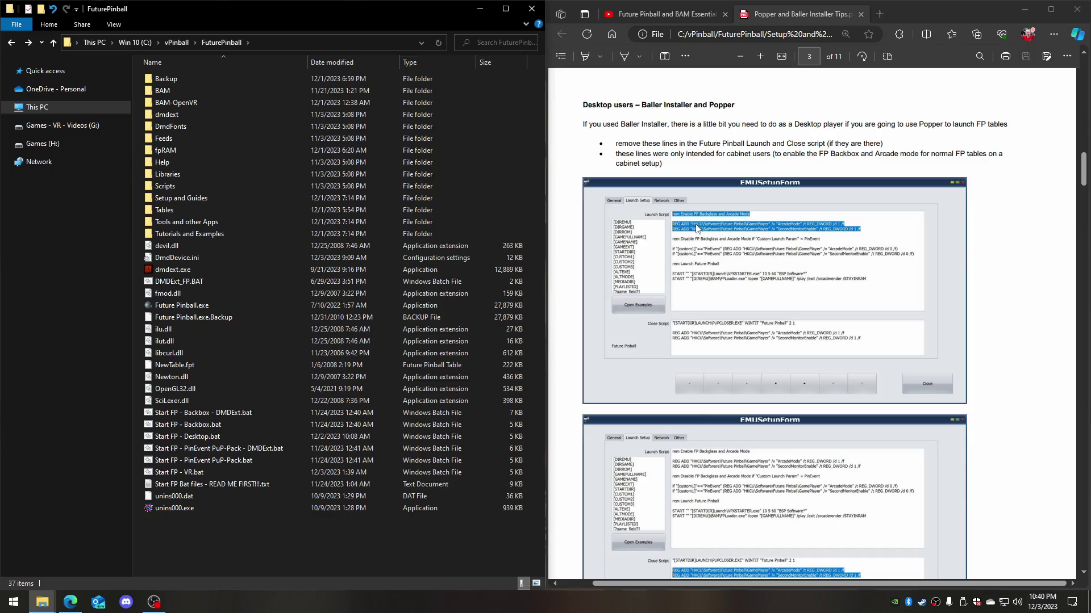
scroll(741, 225, down, 1)
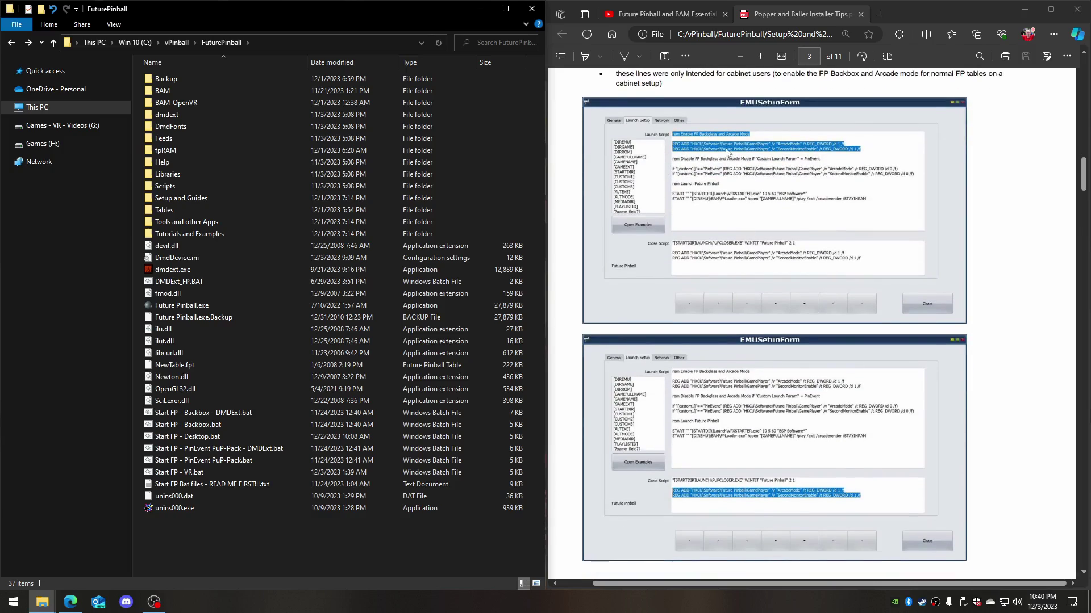
Run PinUpMenuSetup.exe from the PinUPSystem folder inside vPinball
click(42, 602)
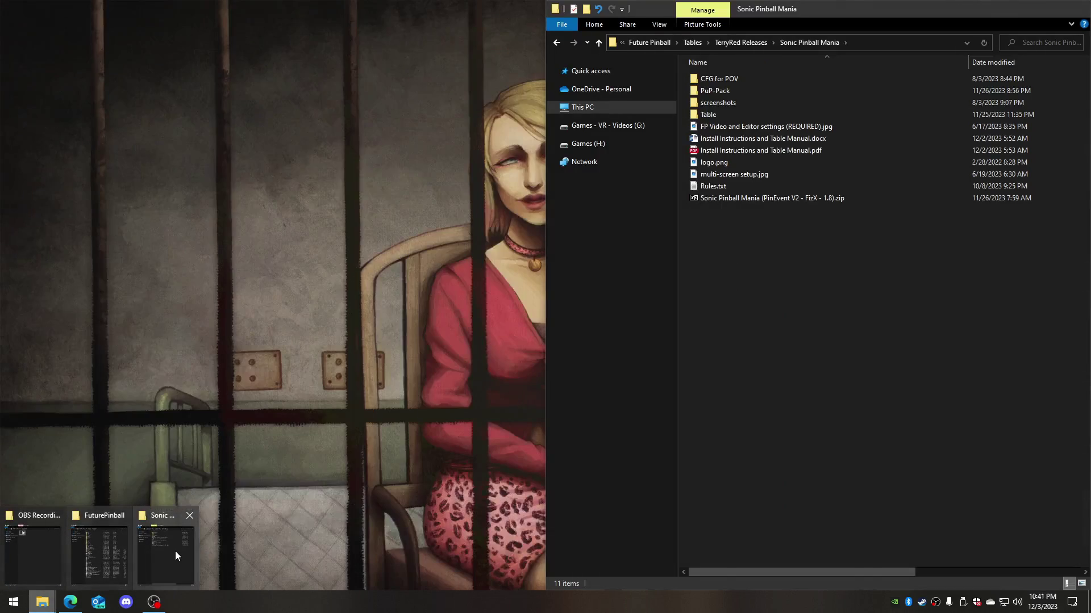
mouse_move(119, 559)
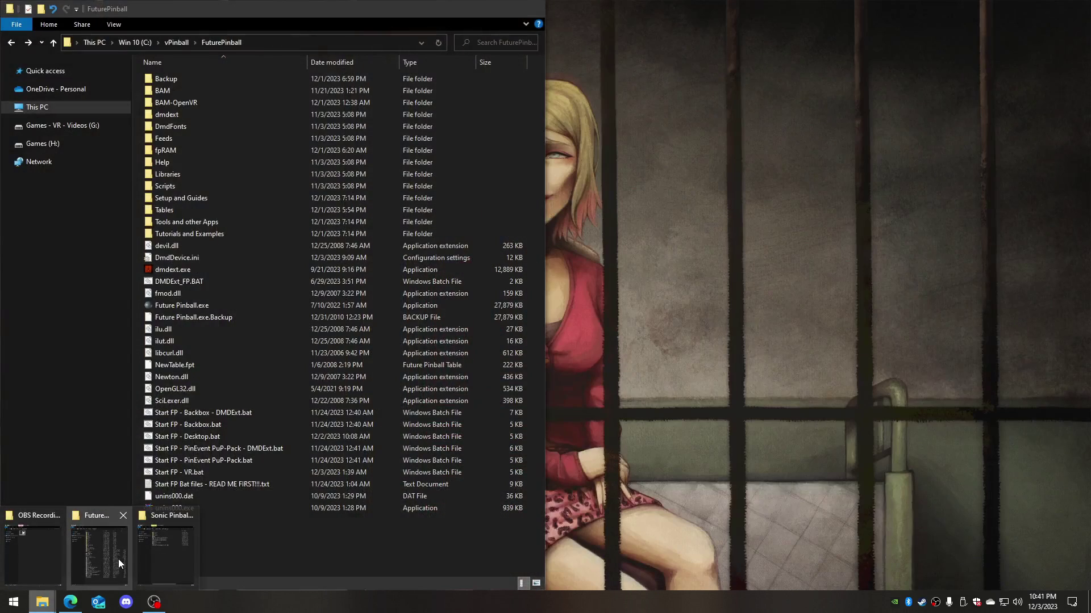
click(114, 560)
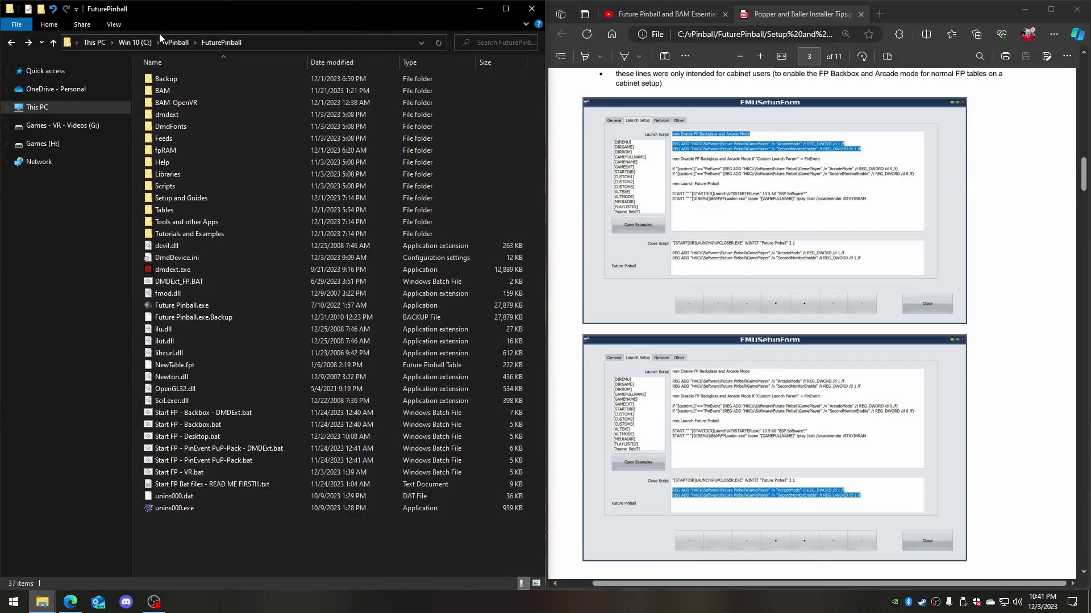
click(185, 41)
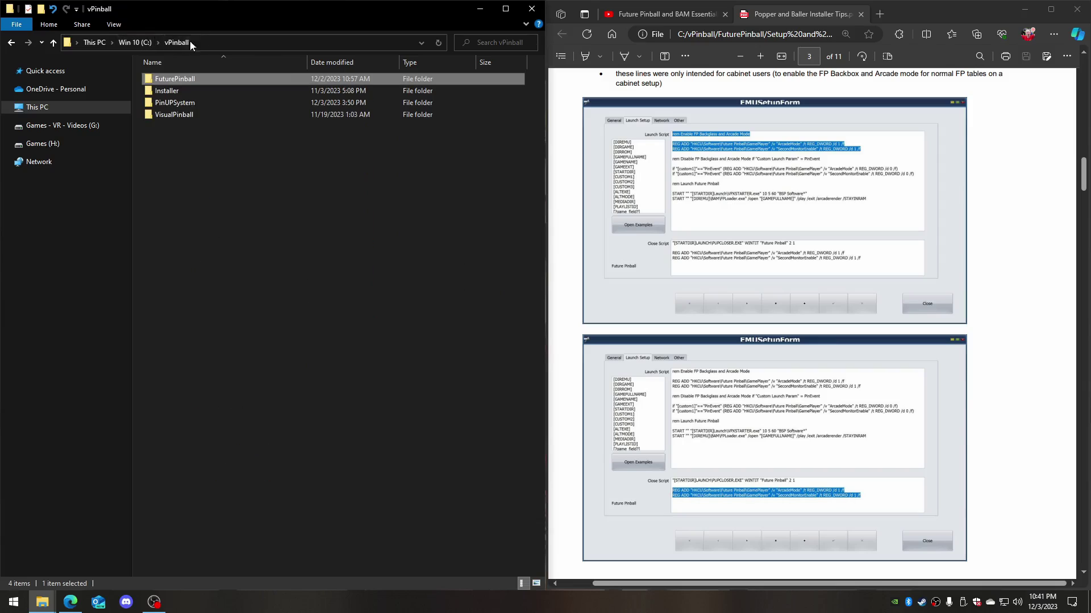
double_click(177, 101)
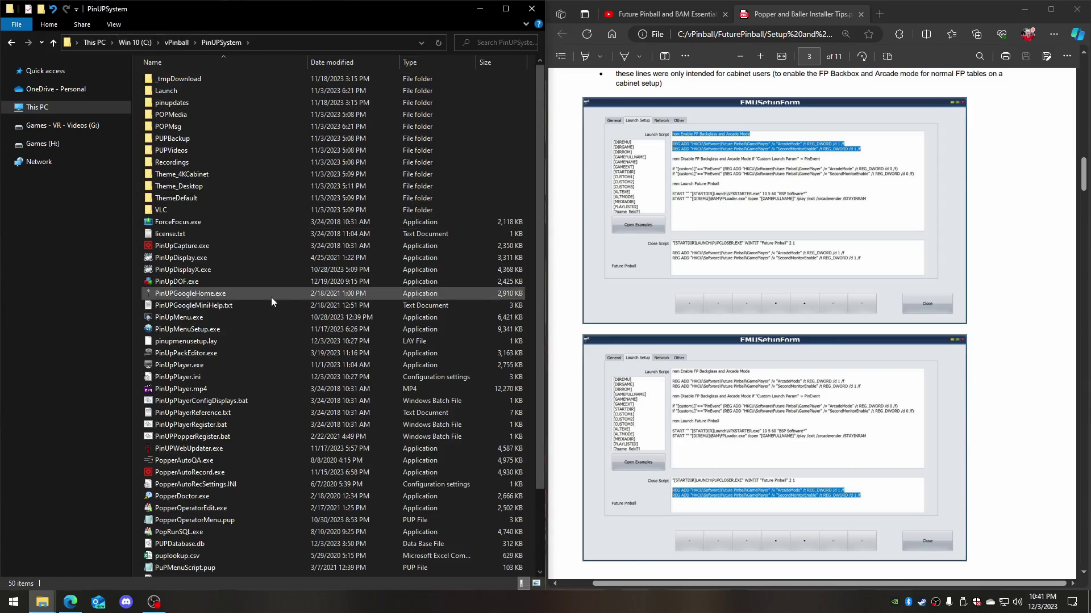
double_click(200, 328)
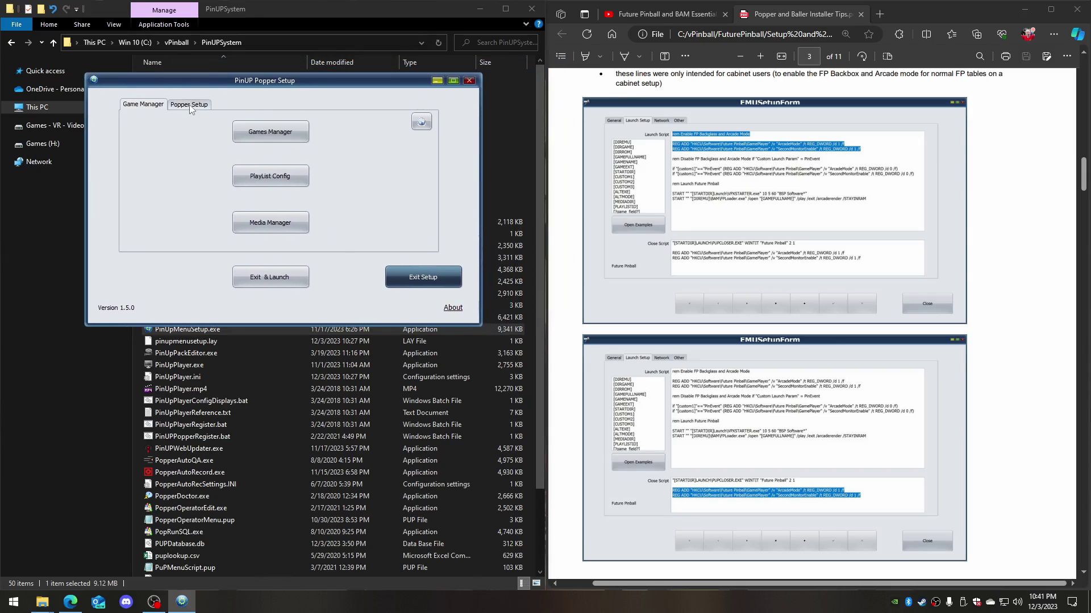
Open the Future Pinball emulator's launch and close scripts in Popper's emulator settings, moving the window to uncover the guide's screenshots
click(189, 104)
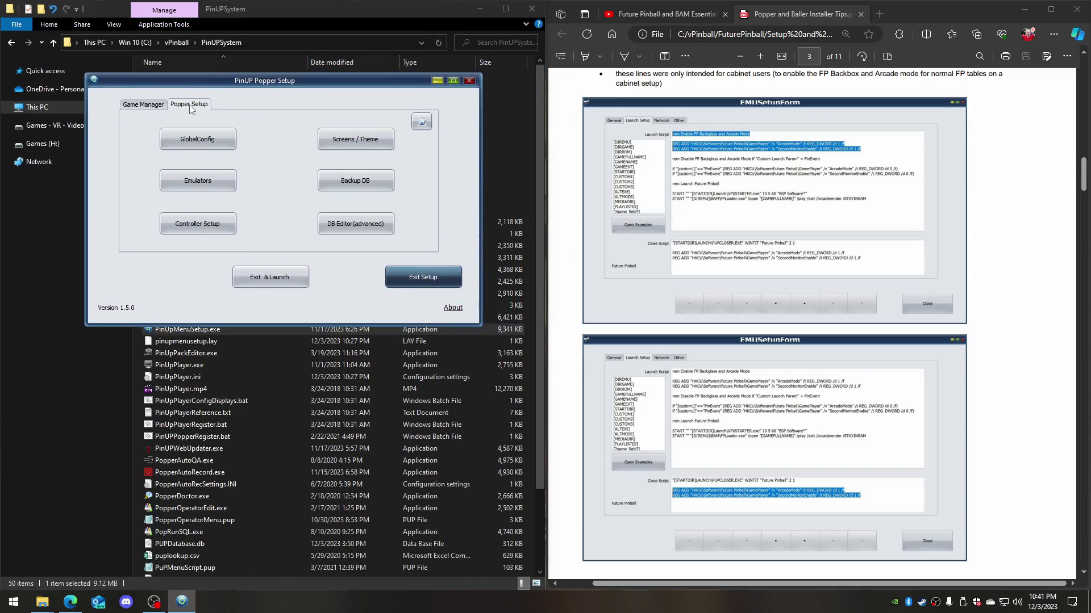
click(198, 180)
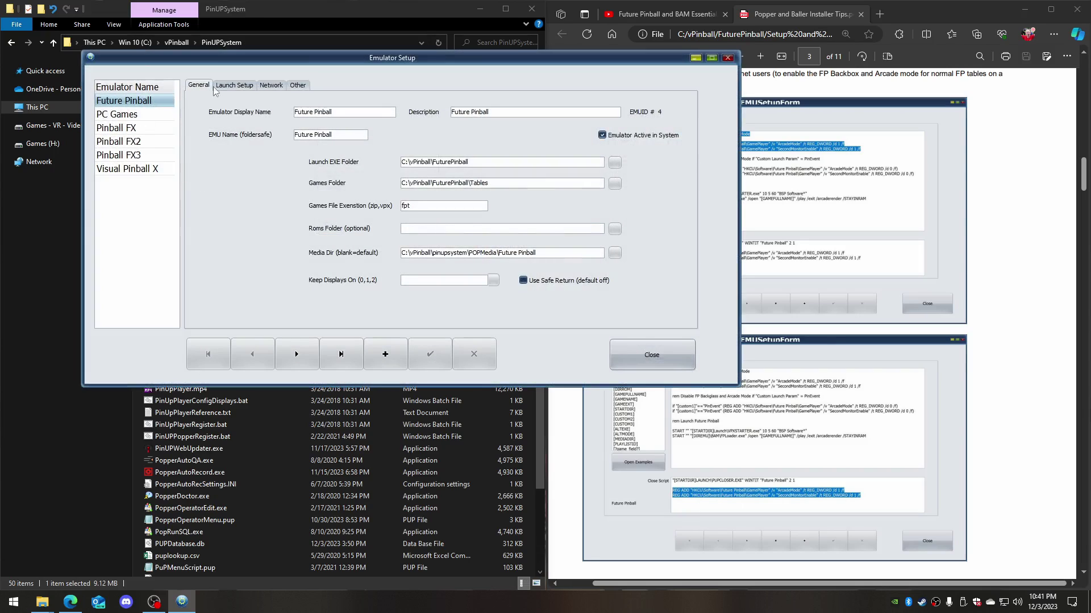
click(233, 85)
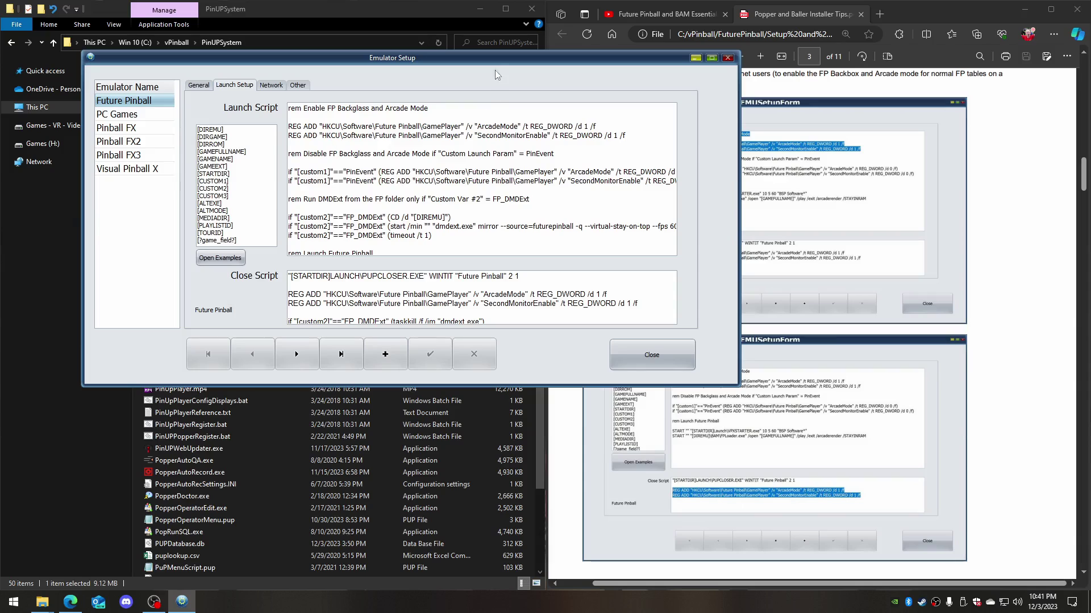
drag(486, 57, 400, 28)
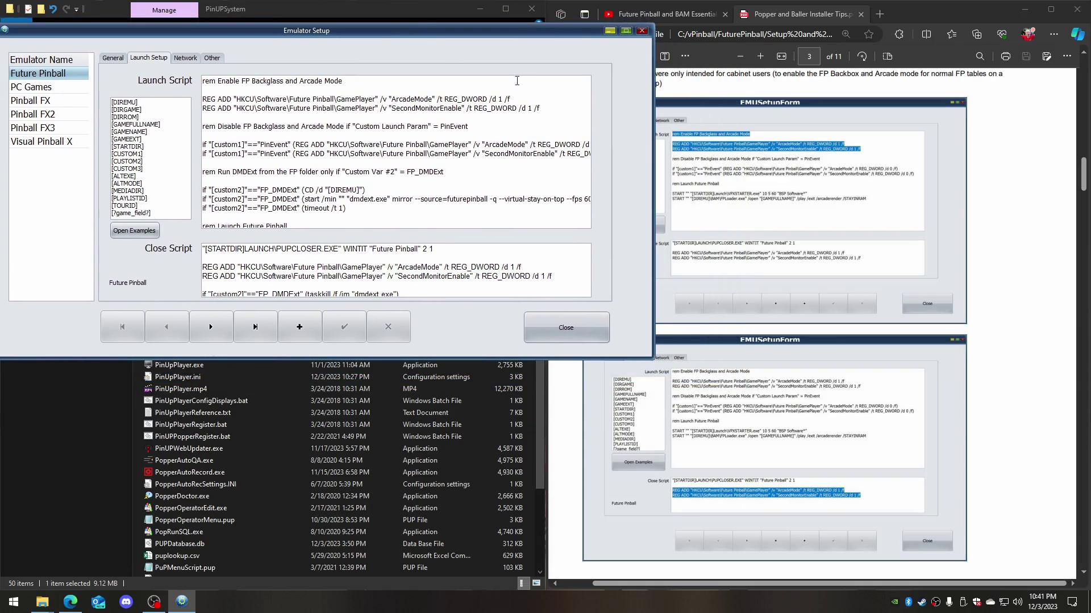
Delete the "rem Enable FP Backglass and Arcade Mode" comment and its ArcadeMode and SecondMonitorEnable REG ADD lines from the launch script
drag(544, 108, 195, 97)
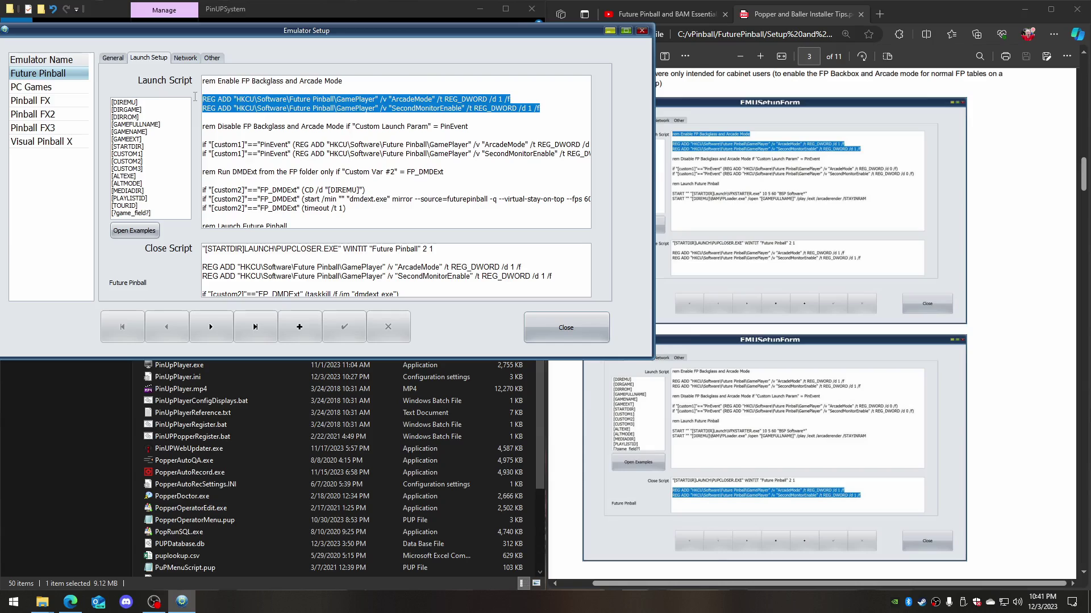
key(Delete)
key(Delete)
key(Delete)
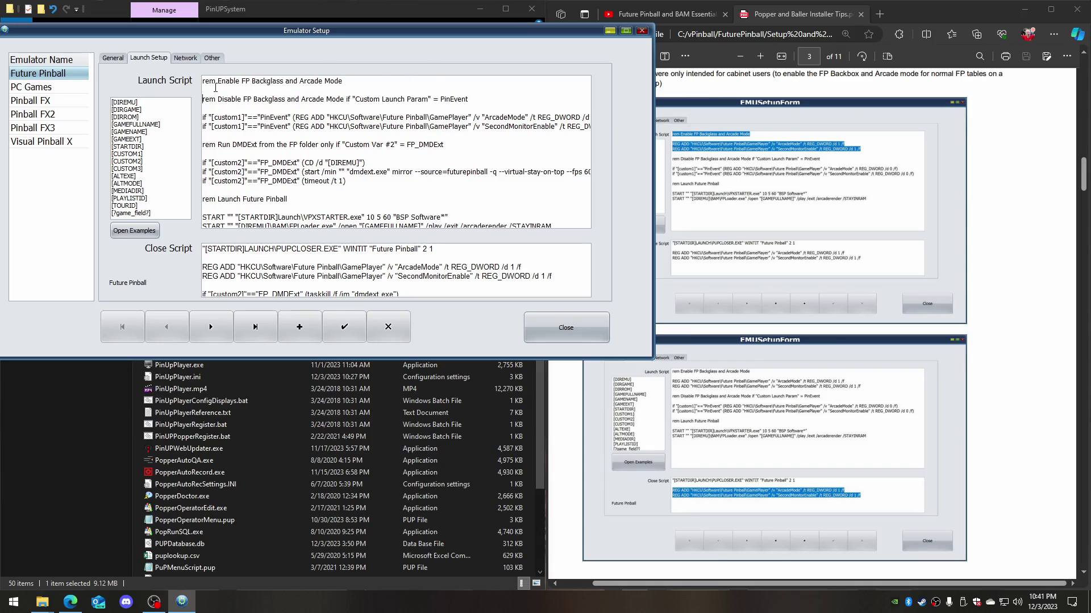
drag(203, 81, 342, 81)
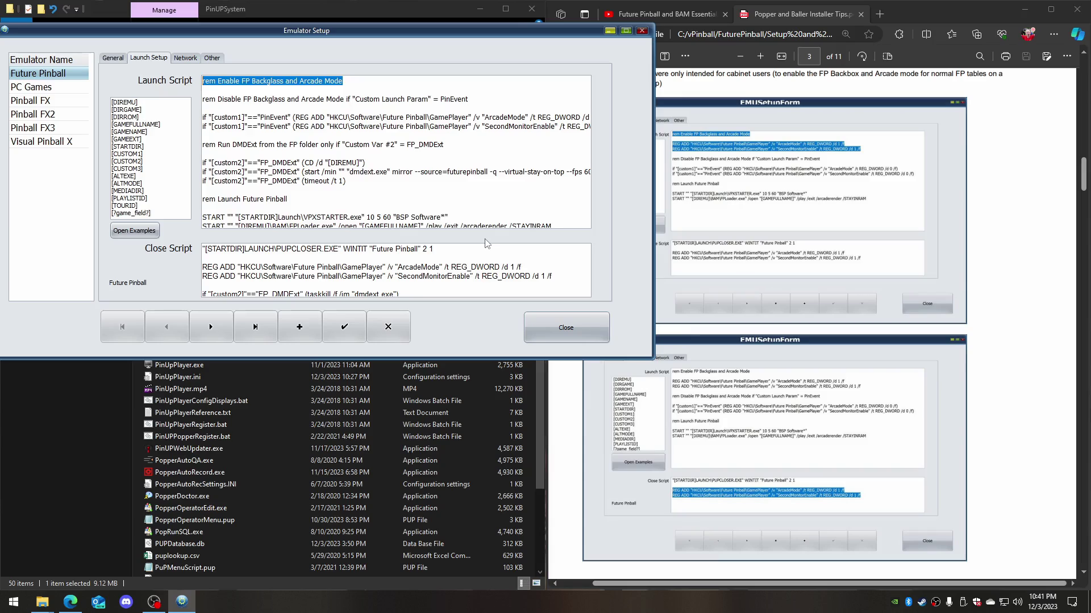
key(Delete)
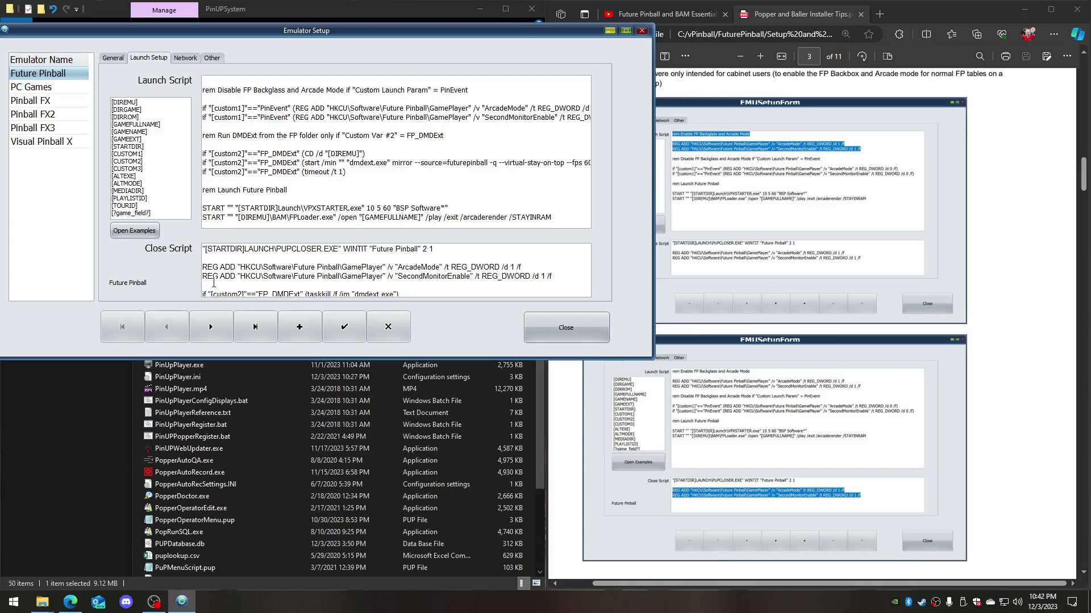
Delete the ArcadeMode and SecondMonitorEnable REG ADD lines from the close script, save the emulator changes and exit the Popper setup
drag(214, 283, 185, 265)
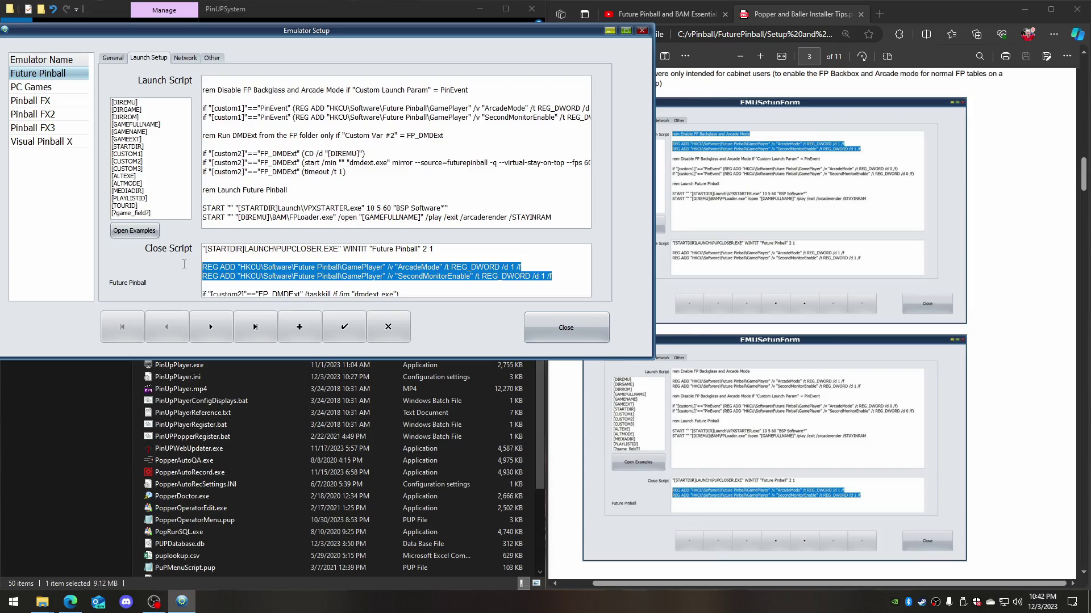
key(Delete)
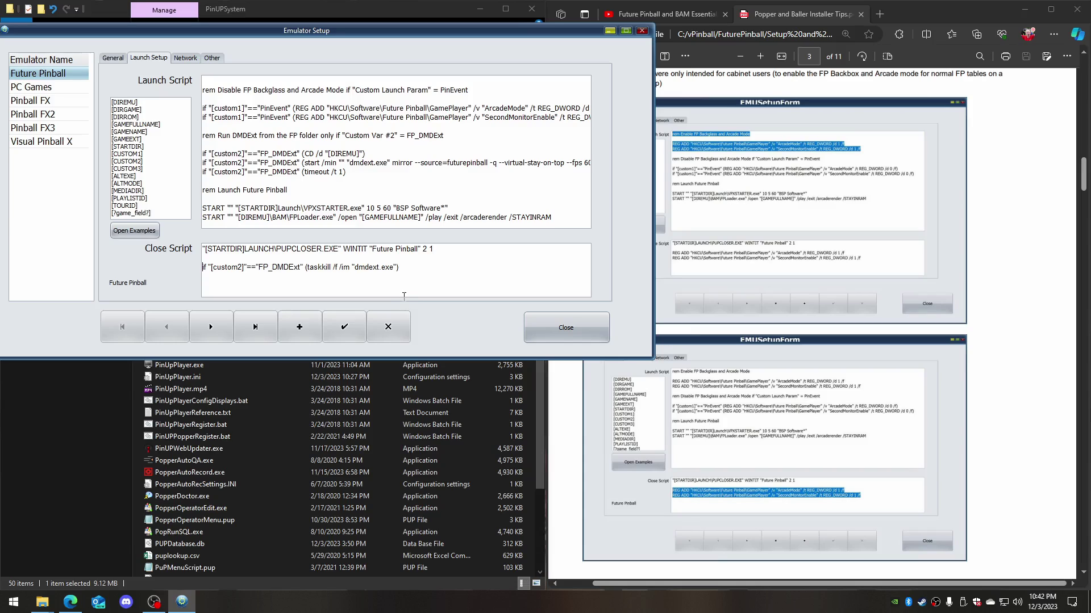
click(344, 327)
click(566, 327)
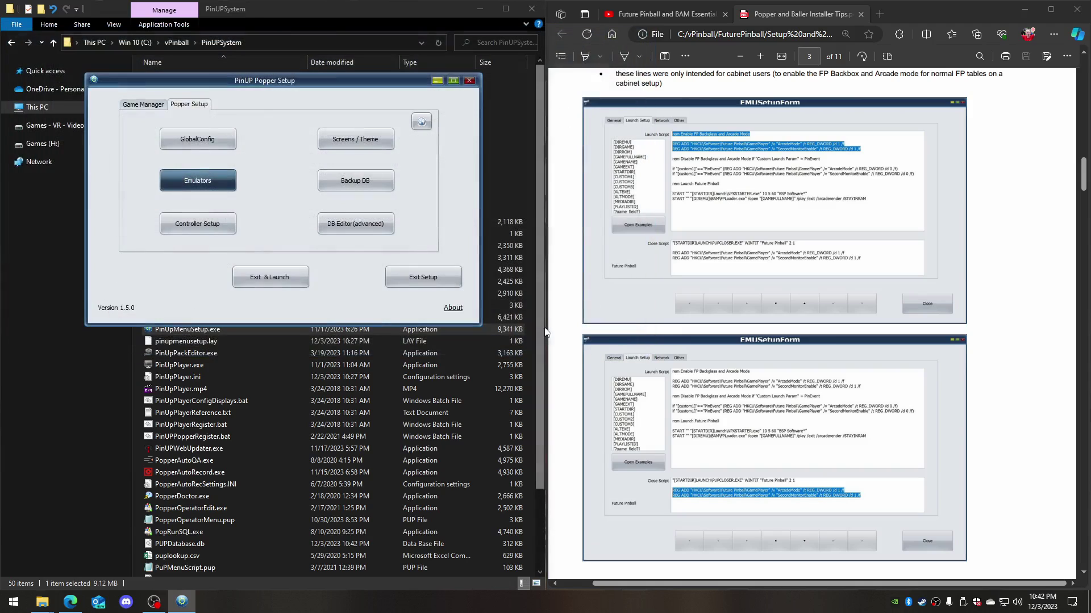
click(401, 277)
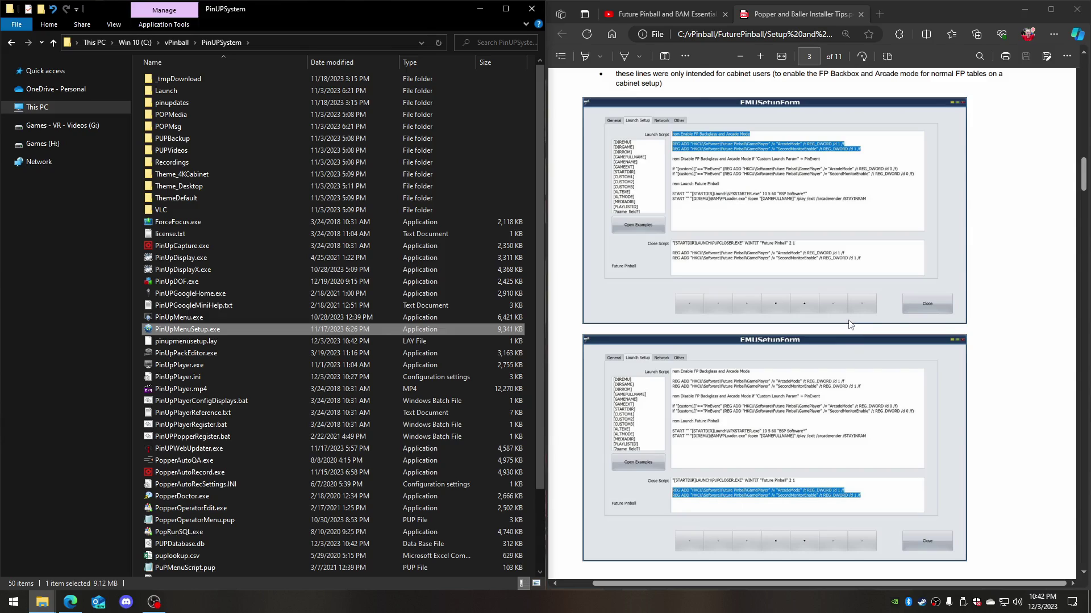
Read the guide's sections on DMDExt, DOFLinx and the Future Pinball Backbox with PinEvent PuP-Packs
scroll(849, 322, down, 8)
scroll(849, 328, down, 3)
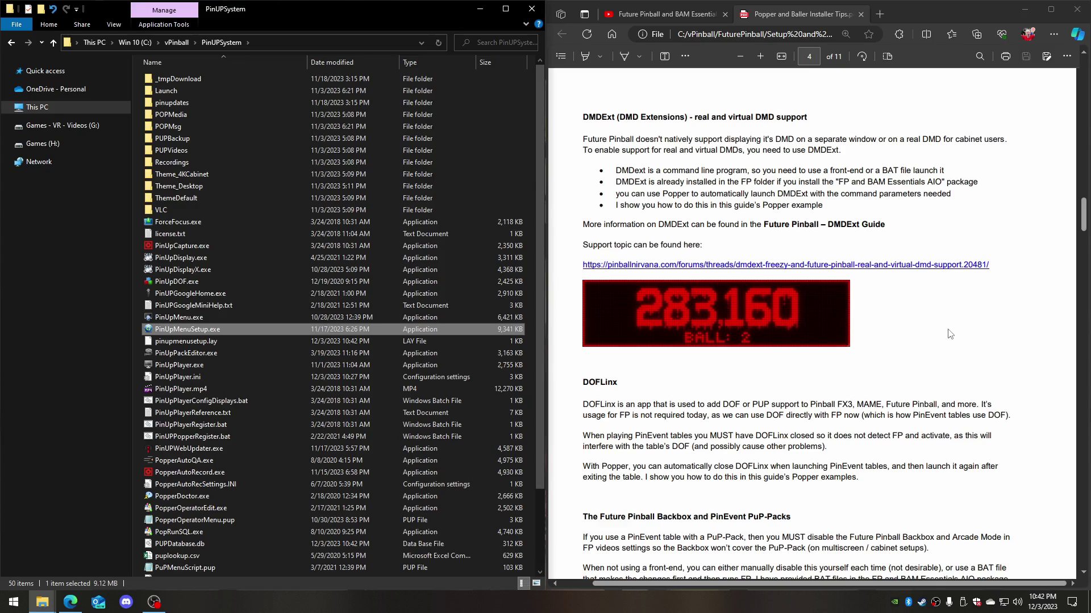
scroll(950, 333, down, 2)
scroll(920, 347, down, 2)
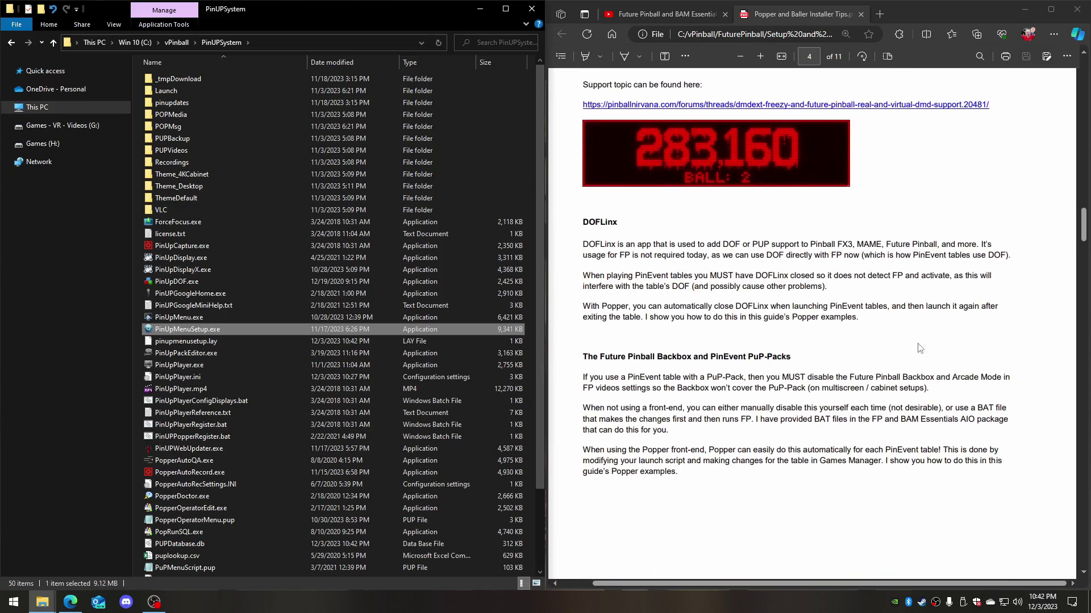
drag(585, 222, 883, 319)
click(806, 335)
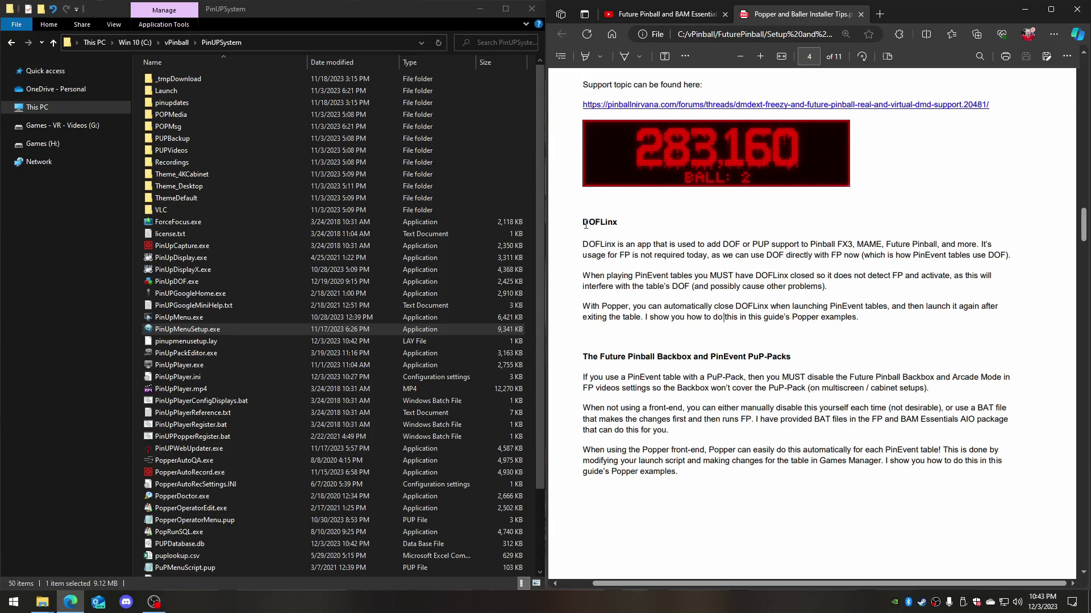
Read the guide's DOFLinx section and its advice on the Future Pinball Backbox with PinEvent PuP-Packs
drag(583, 222, 845, 321)
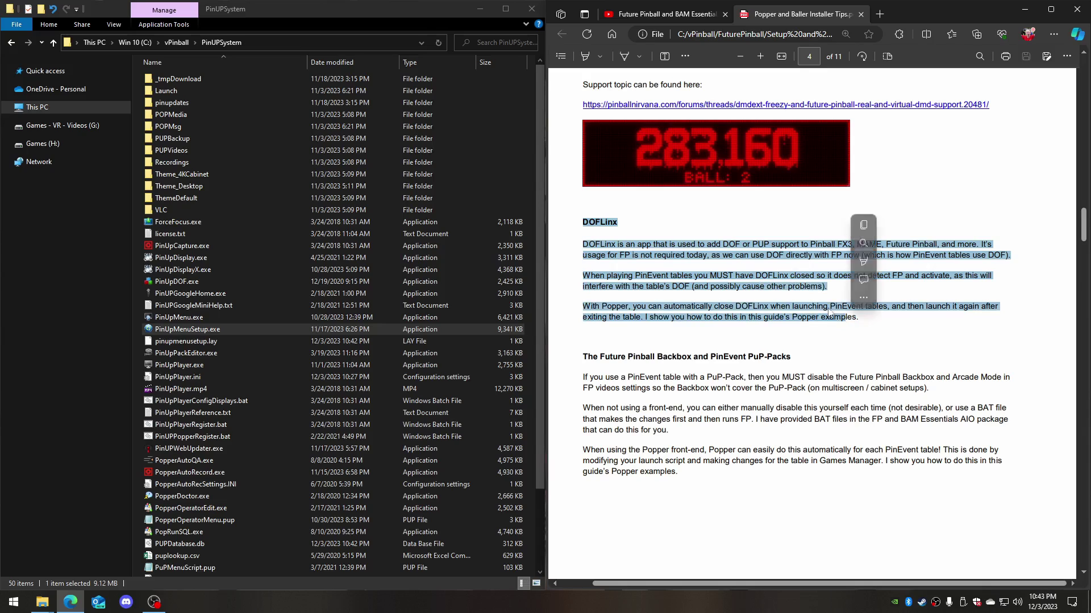
click(845, 322)
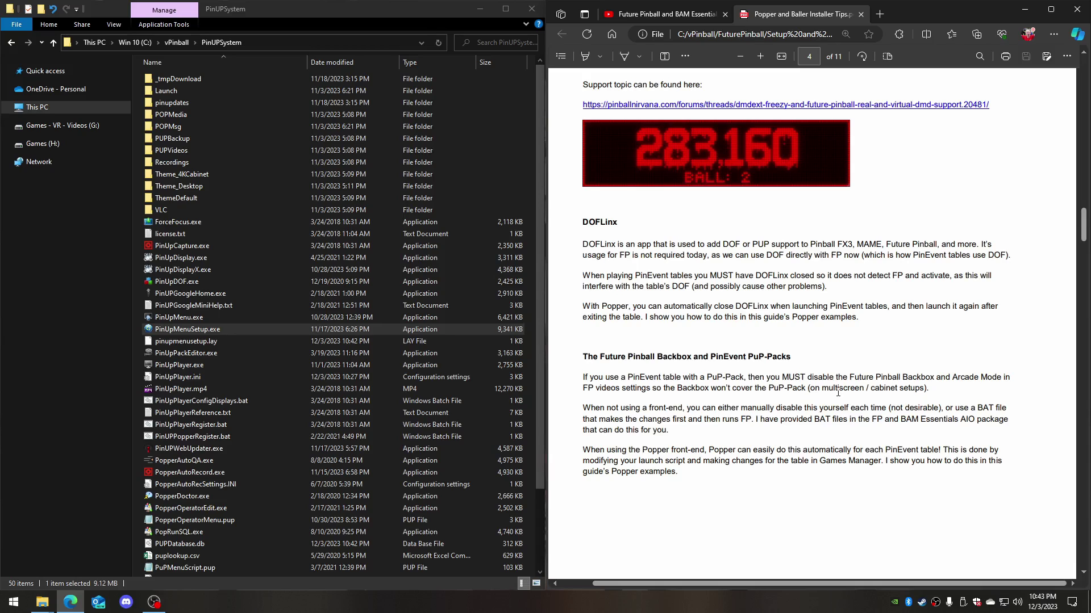
scroll(838, 391, down, 3)
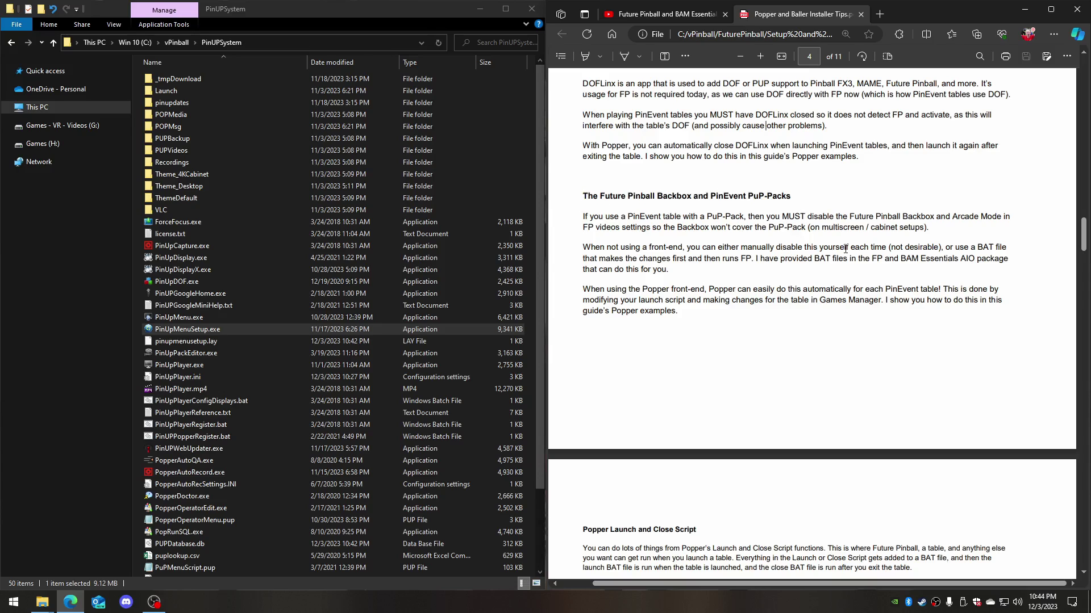
scroll(845, 248, down, 3)
scroll(845, 249, down, 5)
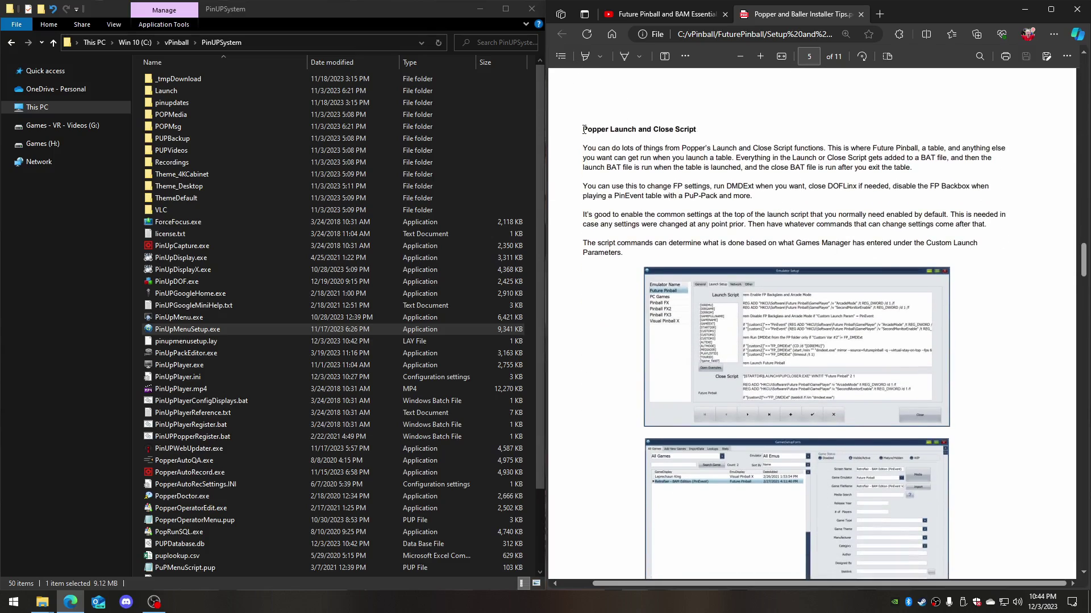
Examine the guide's Popper Launch and Close Script section, including its Emulator Setup and Games Manager screenshots
scroll(787, 149, down, 1)
scroll(761, 193, up, 1)
scroll(862, 234, down, 2)
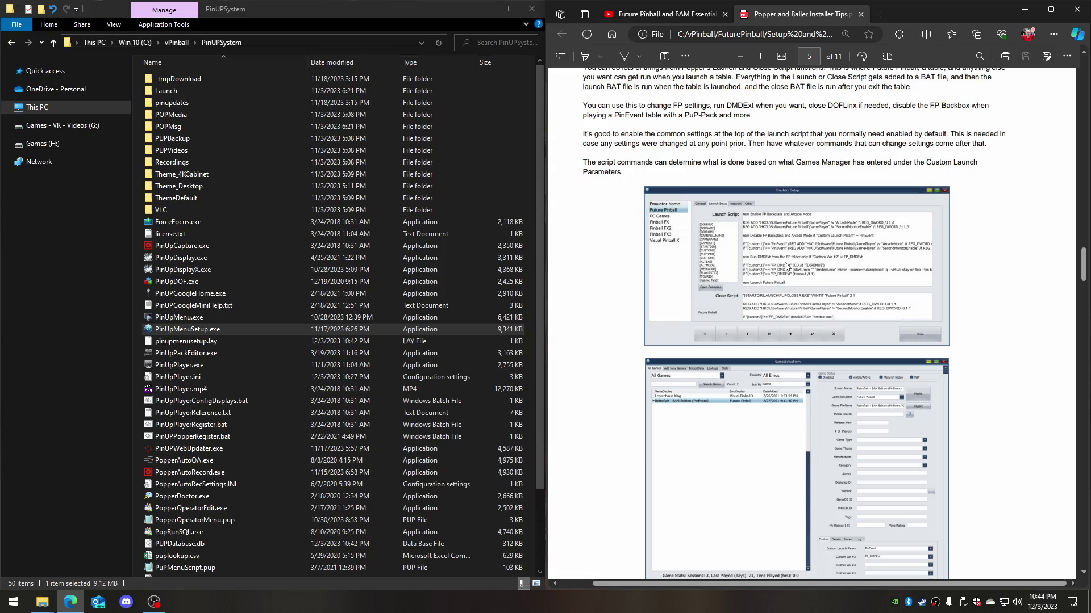
scroll(789, 265, down, 2)
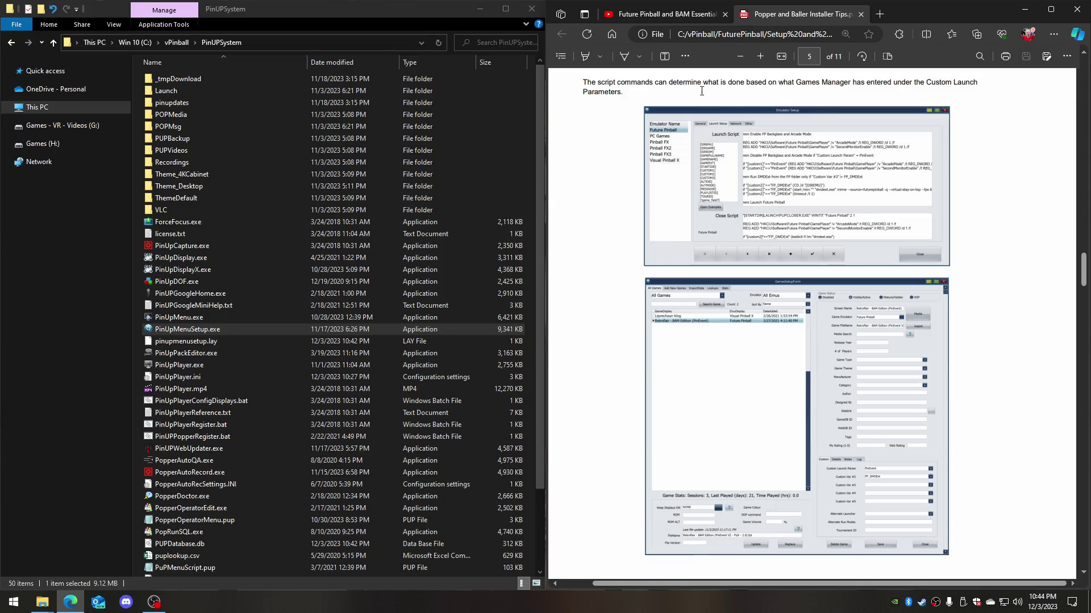
scroll(778, 245, up, 1)
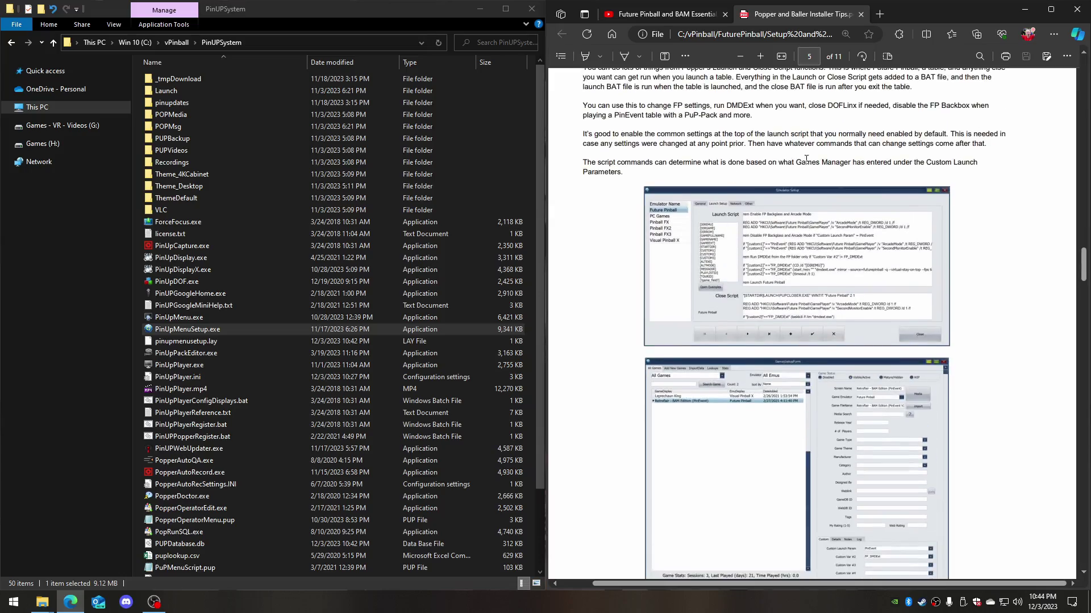
scroll(778, 245, down, 1)
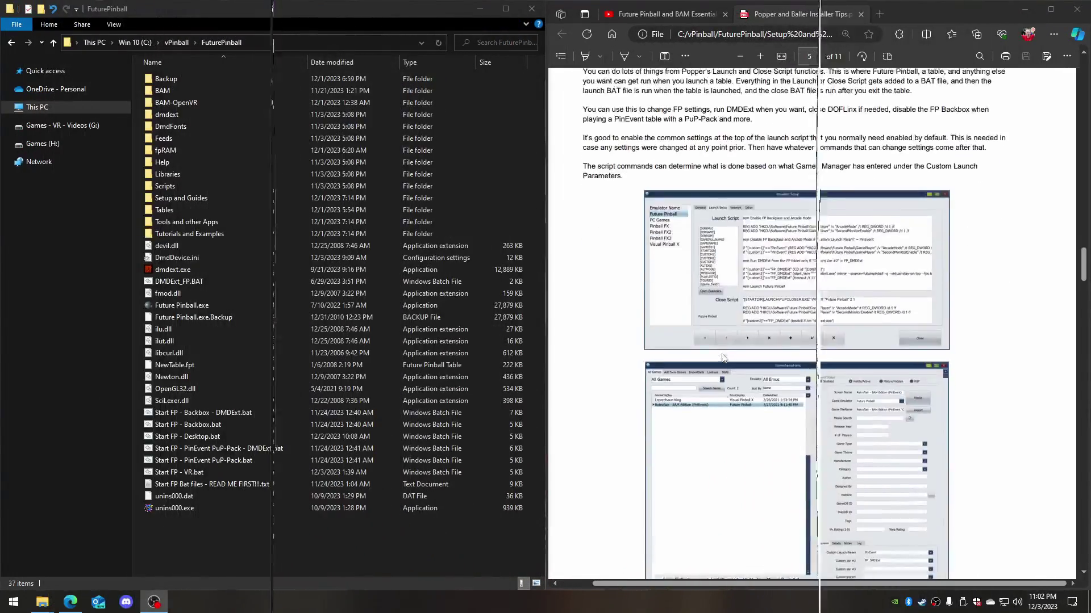
Read the guide's Launch Script Examples for disabling the FP Backbox and closing DOFLinx
scroll(724, 360, down, 8)
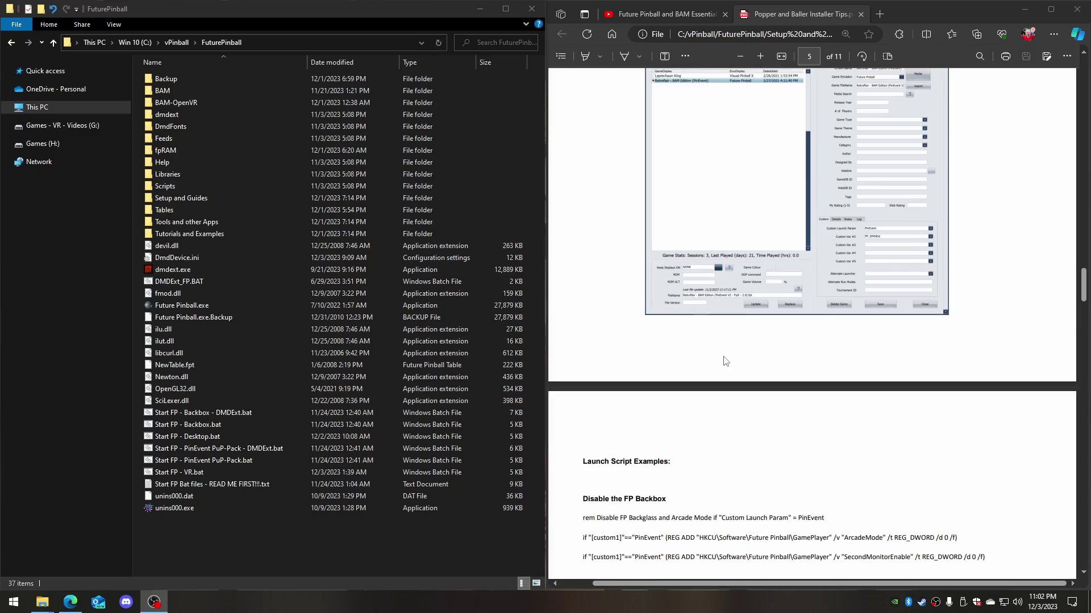
scroll(723, 360, down, 3)
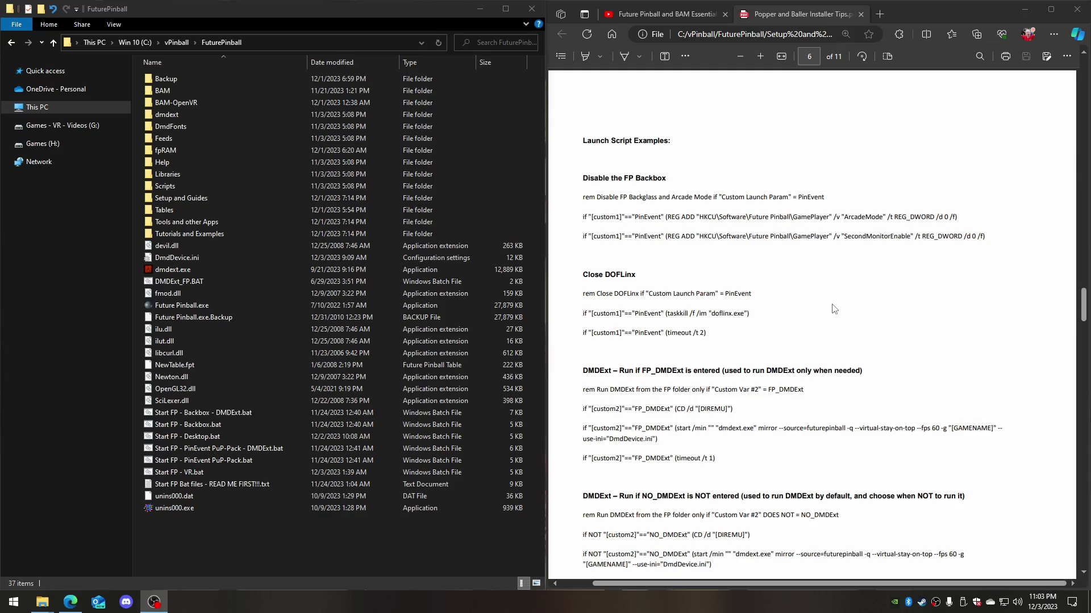
scroll(834, 309, down, 1)
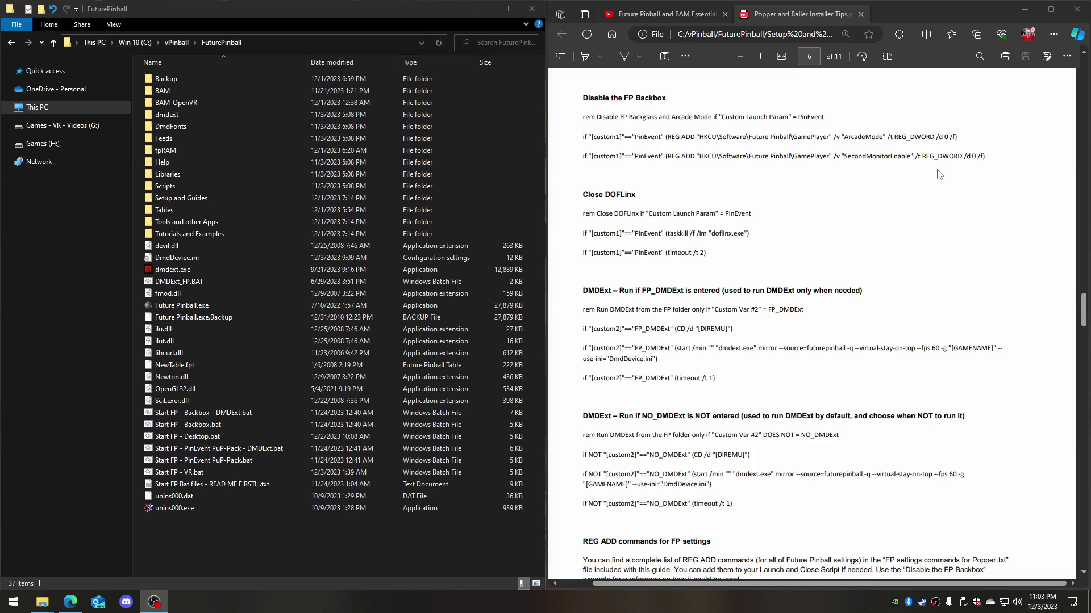
scroll(748, 273, down, 1)
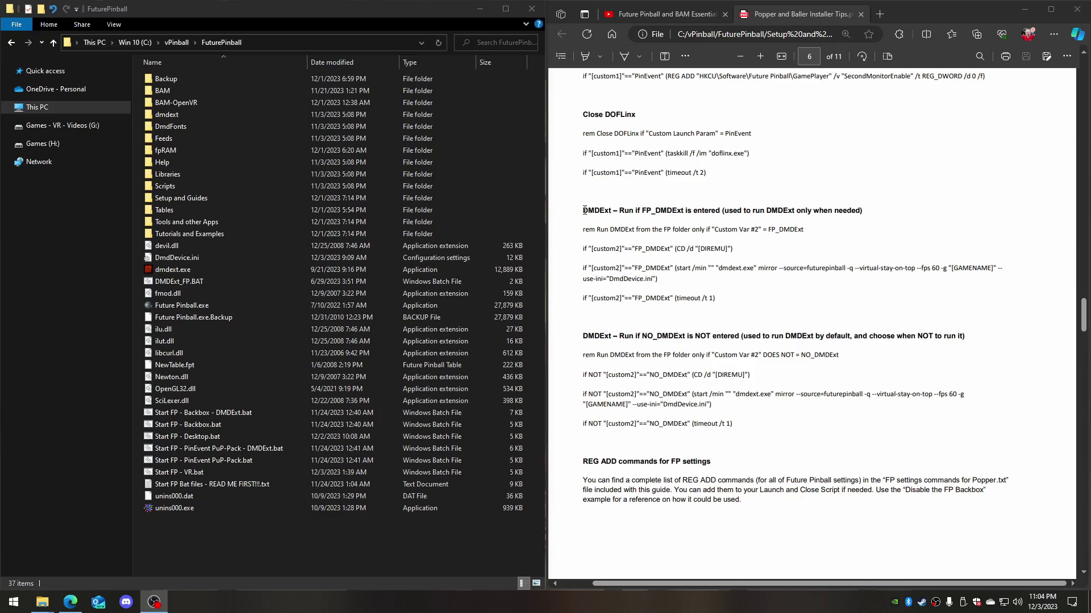
Compare the guide's two DMDExt launch script examples, one for FP_DMDExt entered and one for NO_DMDExt not entered
drag(584, 210, 864, 208)
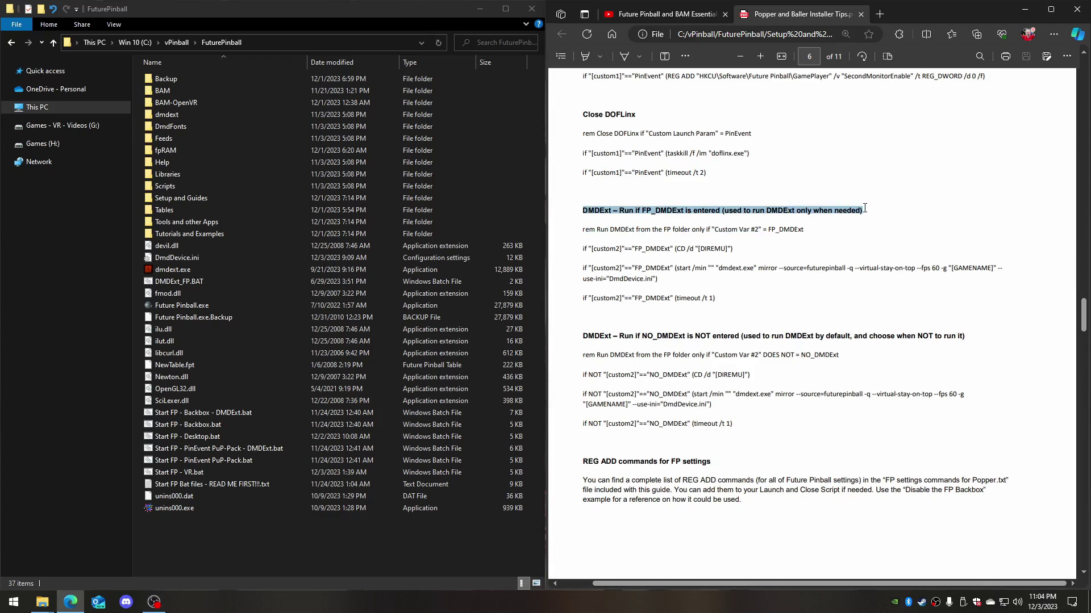
click(771, 259)
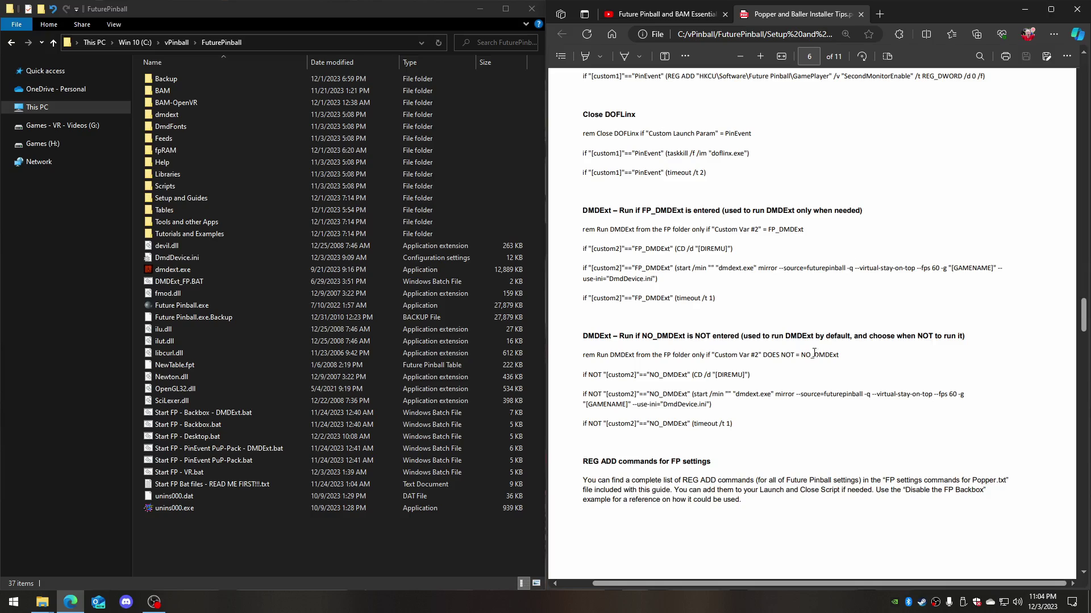
drag(736, 427, 597, 350)
click(803, 382)
drag(736, 424, 568, 344)
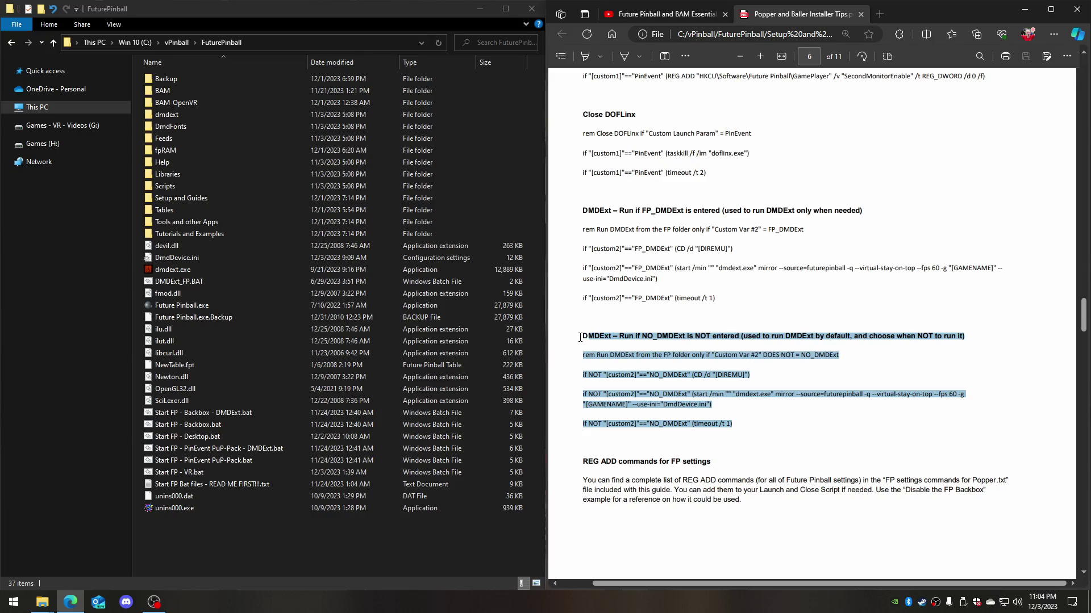
drag(590, 330, 583, 336)
click(773, 413)
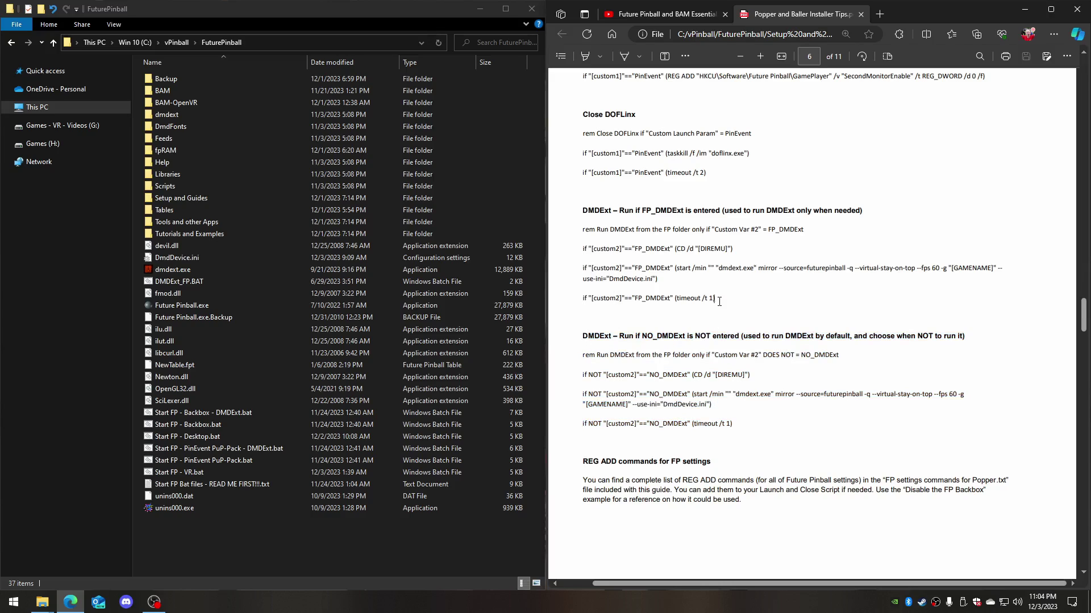
drag(715, 300, 580, 209)
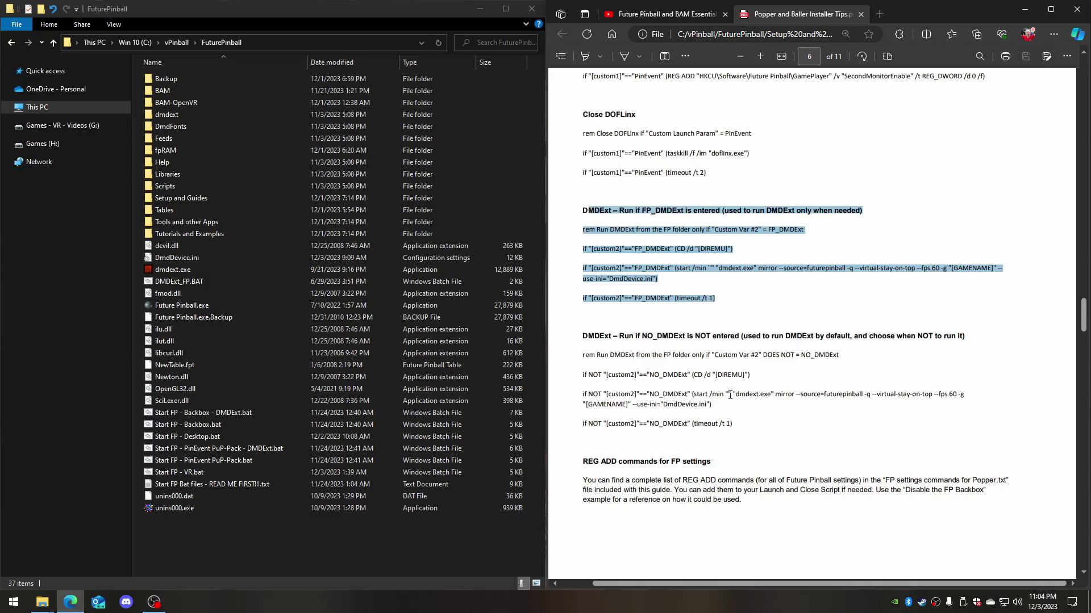
click(686, 319)
click(731, 397)
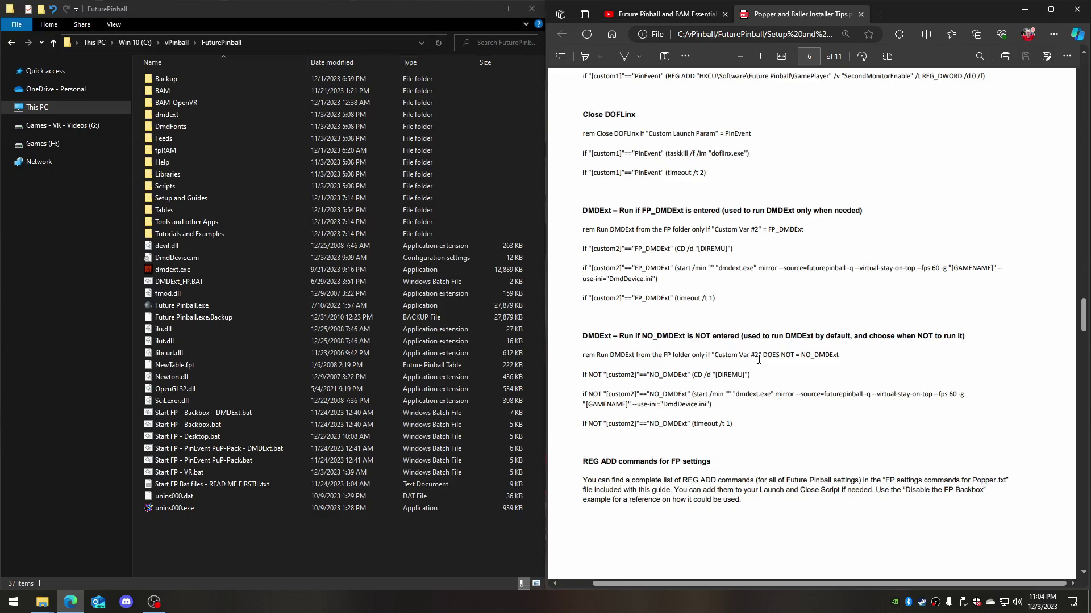
Read the guide's section on REG ADD commands for FP settings
scroll(759, 359, down, 2)
drag(583, 382, 740, 421)
right_click(741, 422)
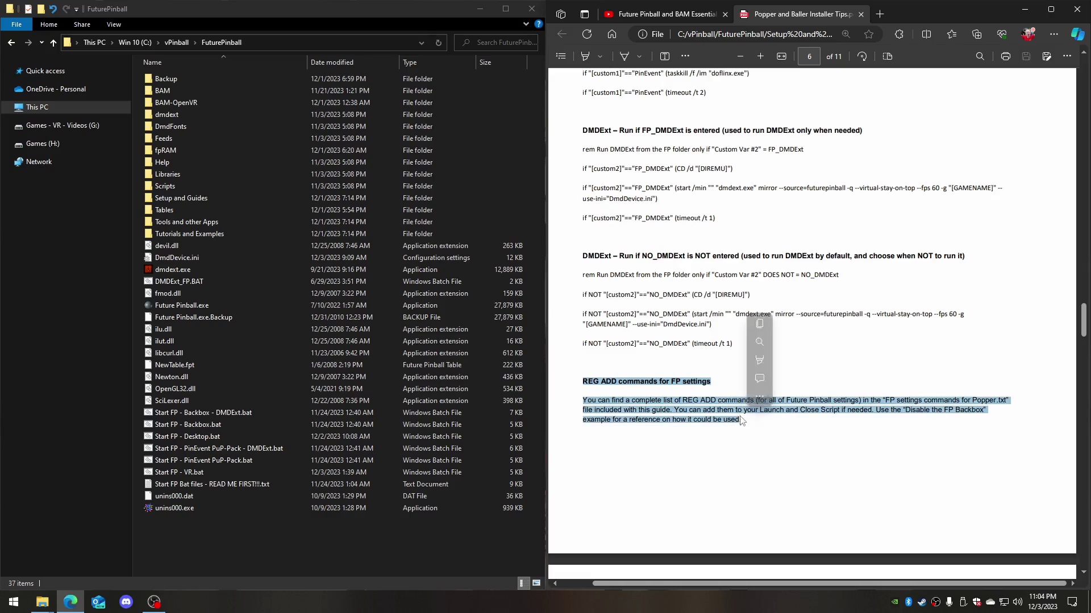
click(841, 348)
Review the two PinEvent REG ADD lines in the guide's "Disable the FP Backbox" example
scroll(710, 250, up, 2)
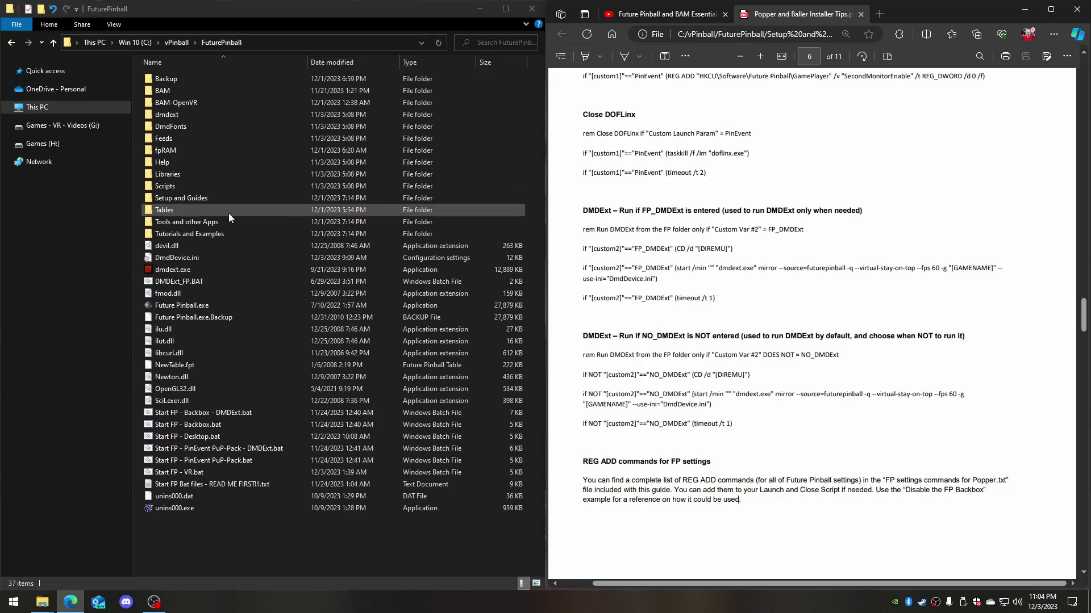
scroll(960, 257, up, 4)
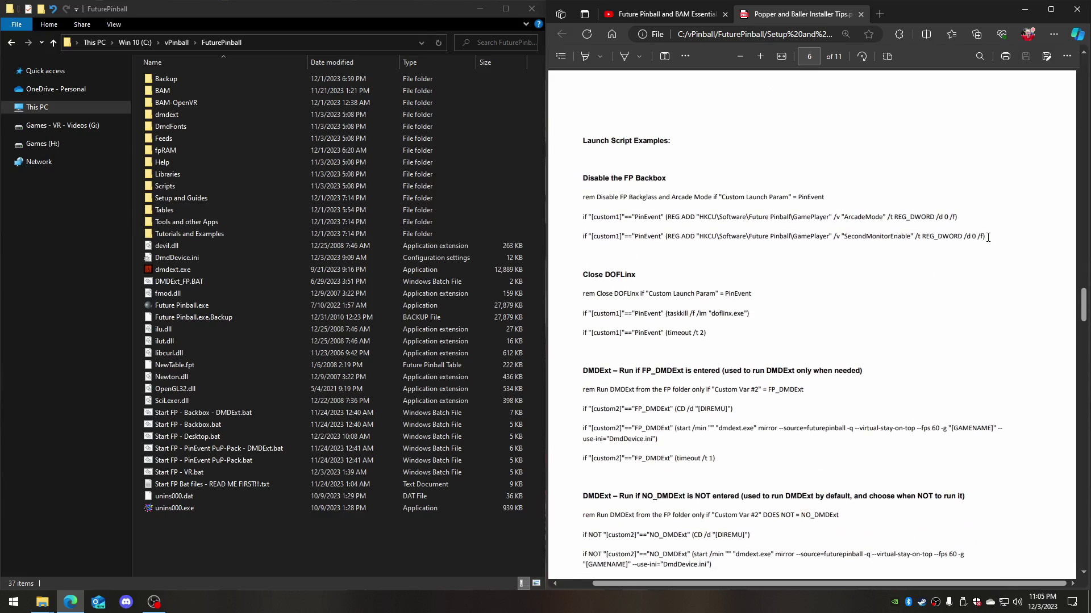
drag(988, 237, 889, 230)
drag(593, 204, 579, 216)
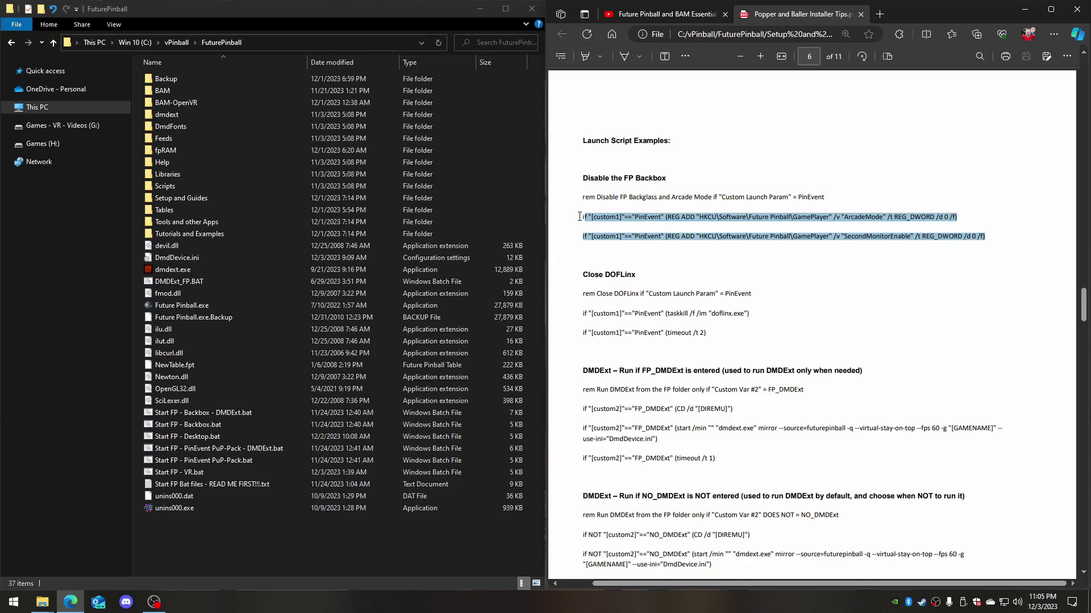
click(820, 276)
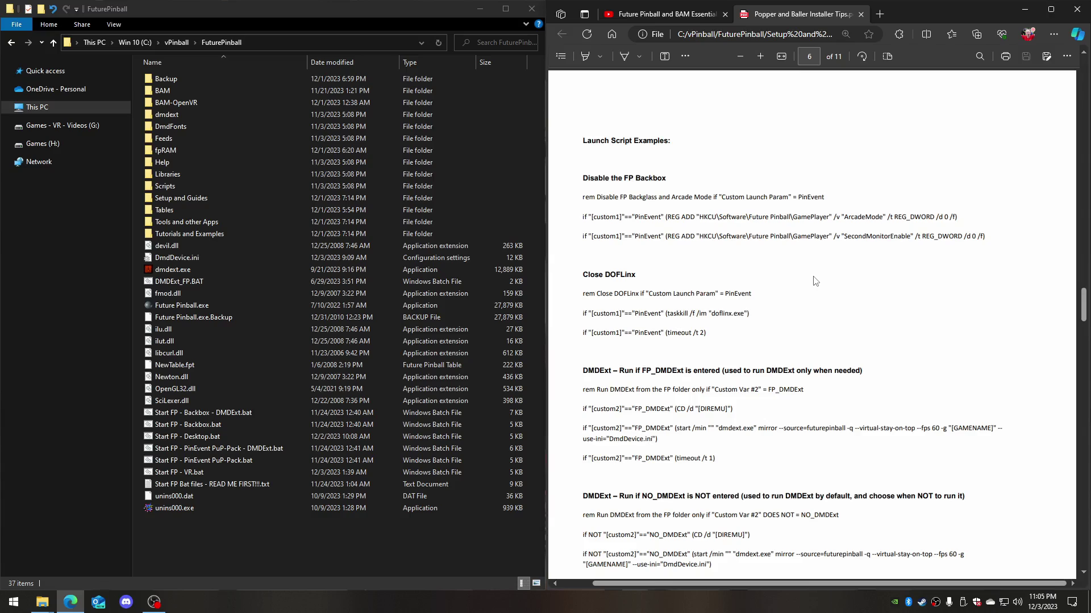
Open "FP settings commands for Popper.txt" from the "6 - Popper and Baller Installer Tips" guide folder and snap it beside the PDF guide
double_click(182, 198)
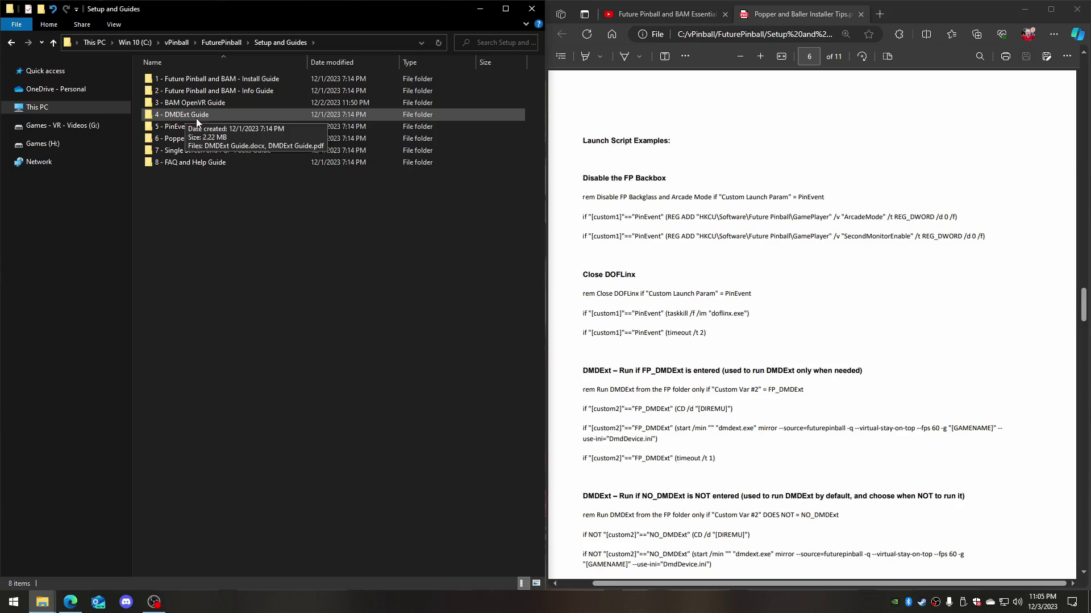
double_click(190, 141)
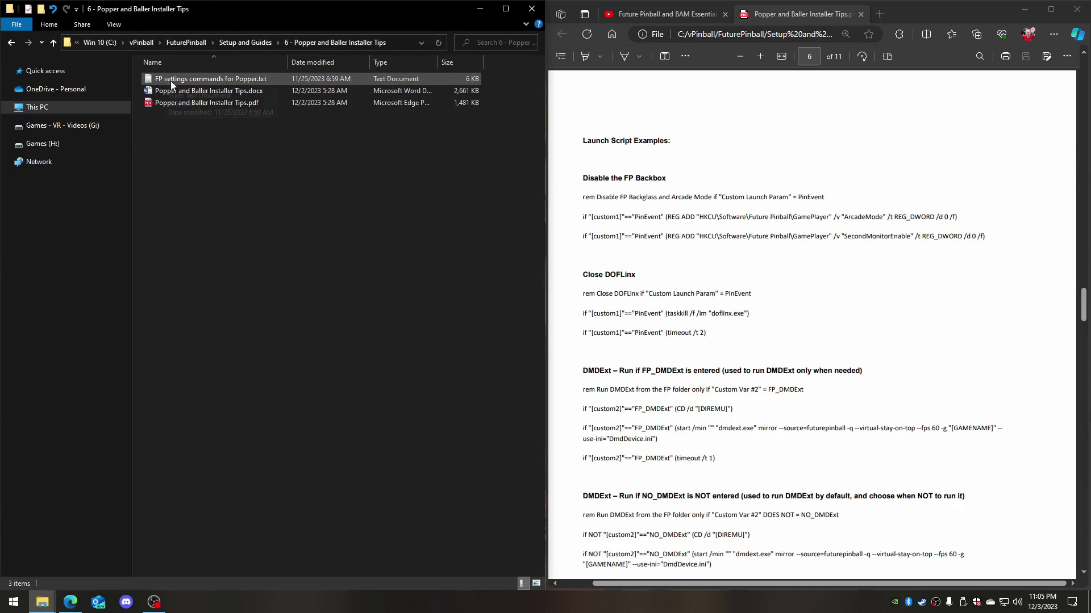
double_click(190, 81)
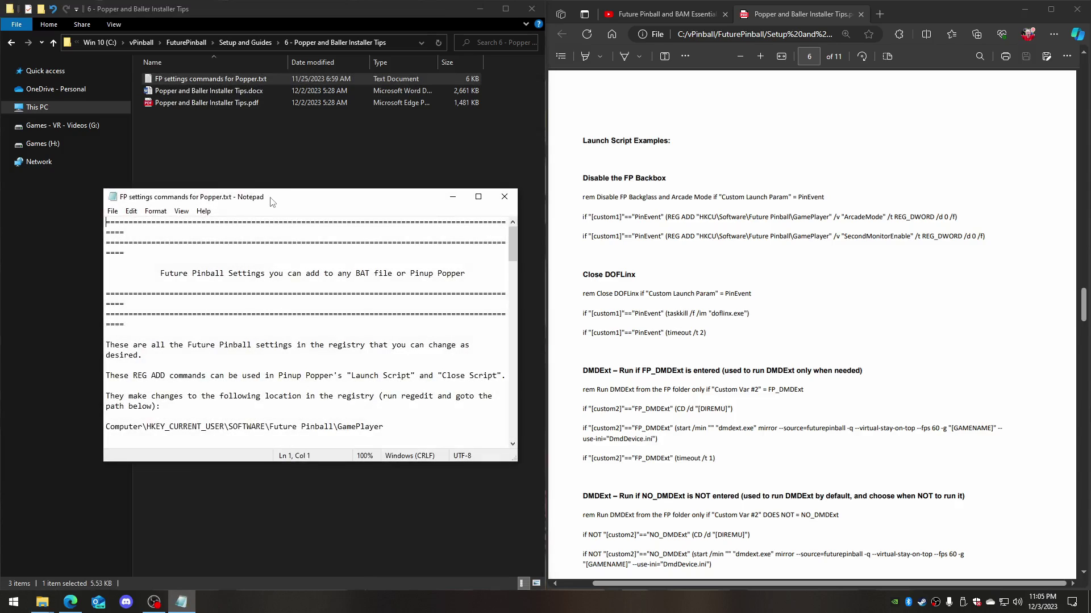
drag(270, 197, 4, 221)
Examine the REG ADD commands in the settings file, including those for Arcade Mode, Vertical Sync and performance
scroll(247, 185, down, 3)
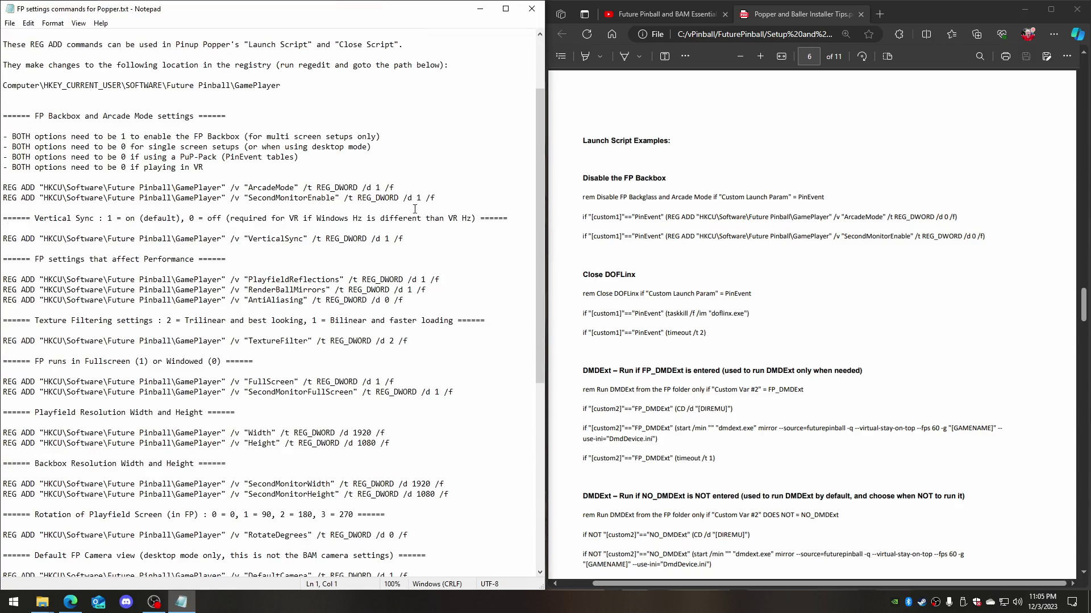
drag(435, 197, 3, 190)
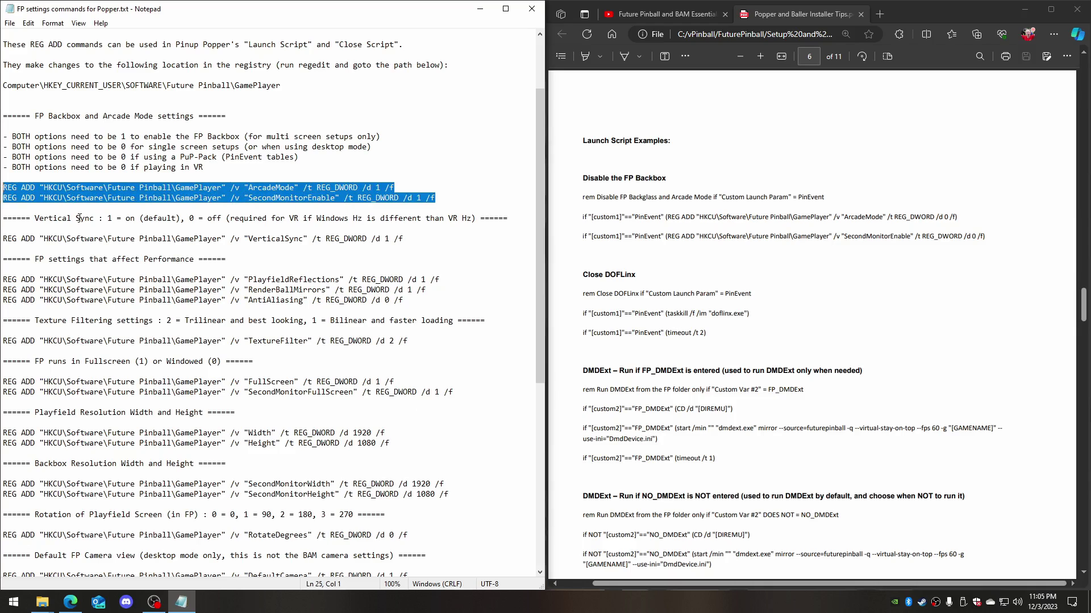
drag(404, 239, 3, 234)
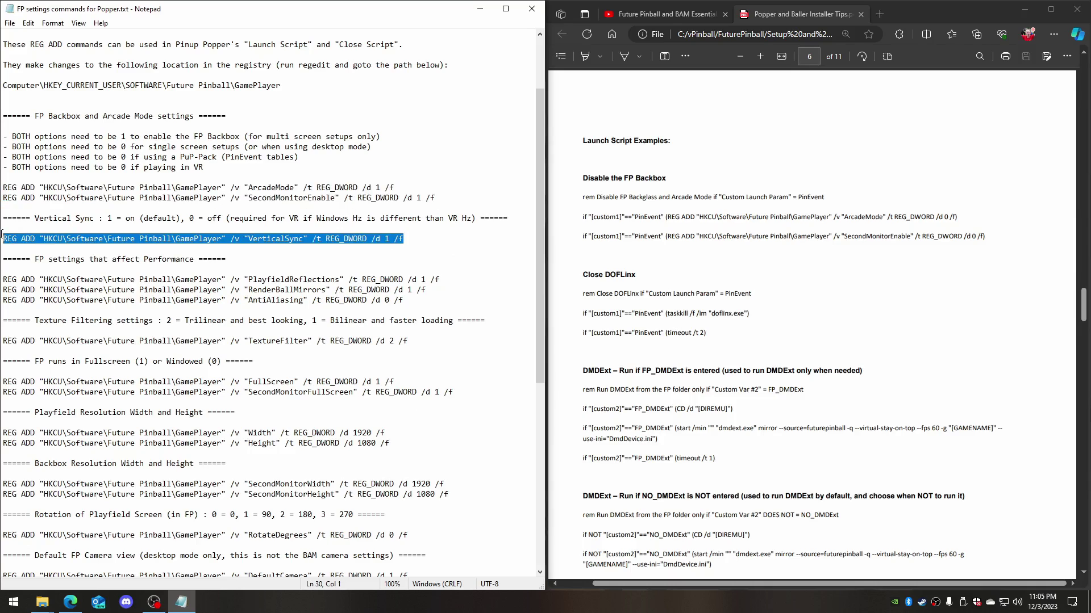
click(336, 300)
scroll(379, 277, down, 2)
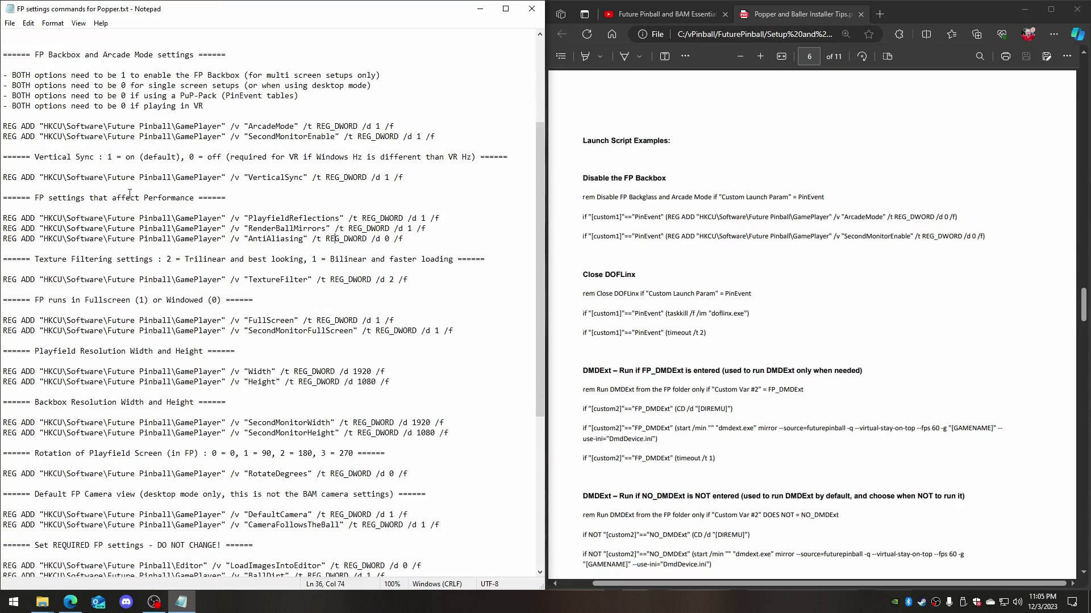
scroll(134, 202, down, 4)
scroll(147, 239, up, 2)
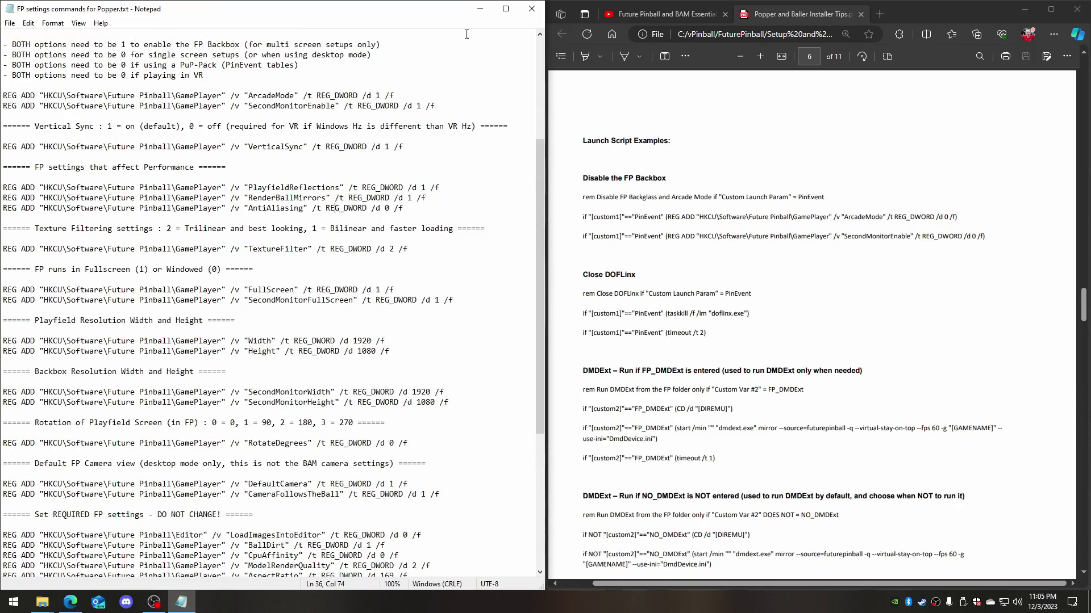
Minimize the settings file to return to the FuturePinball folder, and recheck the guide's ArcadeMode and SecondMonitorEnable lines for PinEvent
click(480, 9)
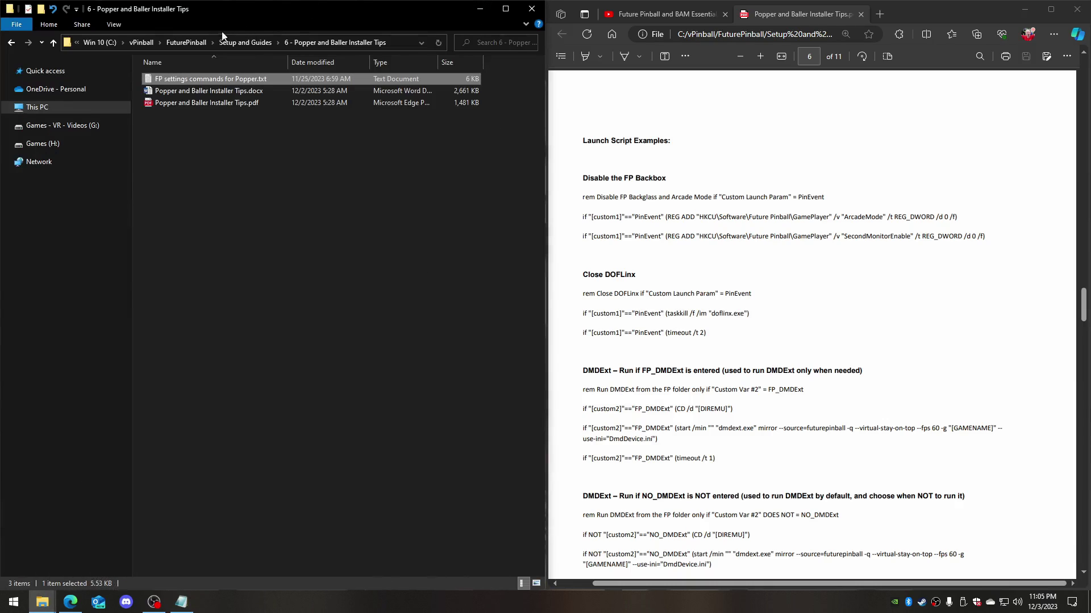
click(188, 39)
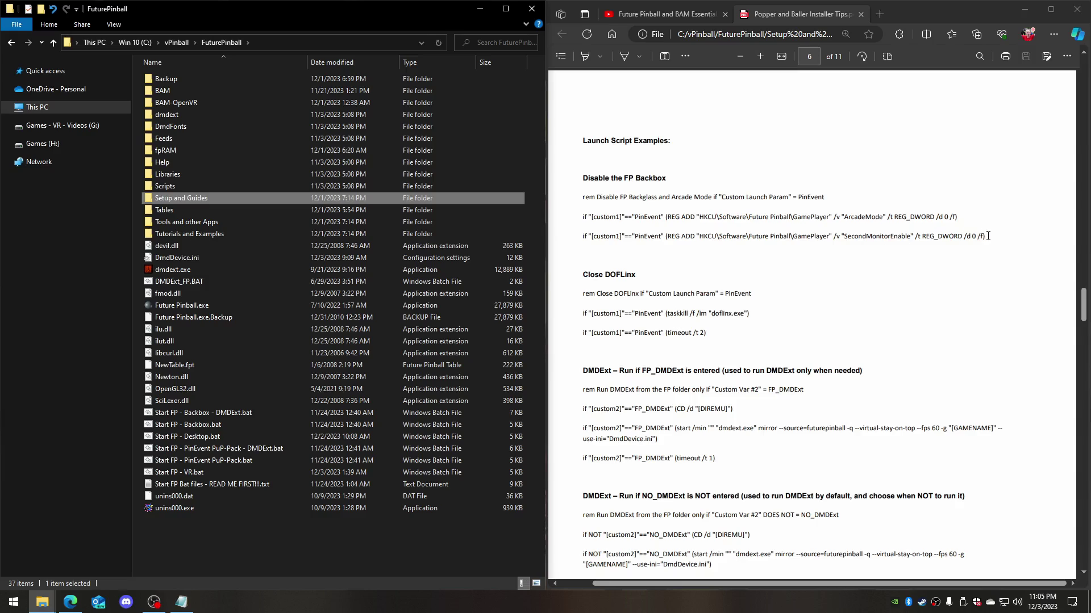
drag(987, 235, 574, 220)
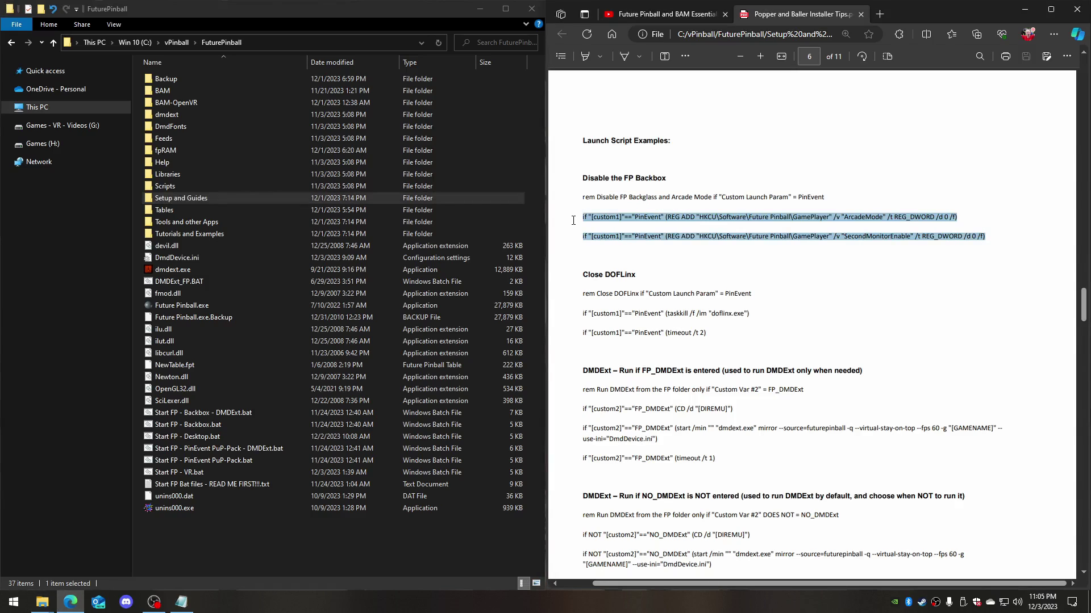
click(840, 253)
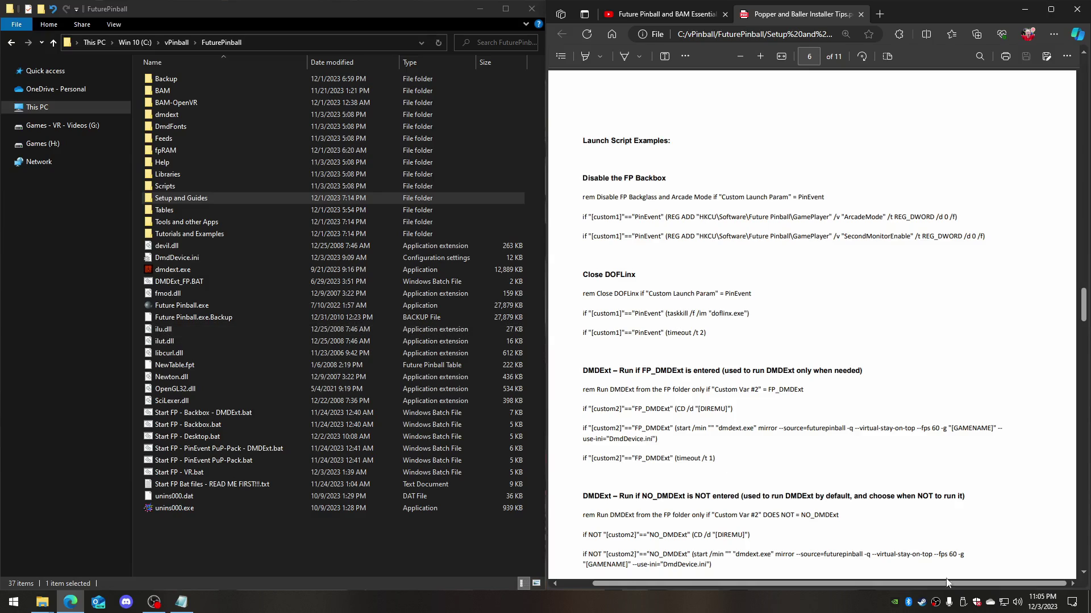
Review the guide's REG ADD commands section, then restore the settings file and highlight its complete PlayfieldReflections command
scroll(611, 406, down, 4)
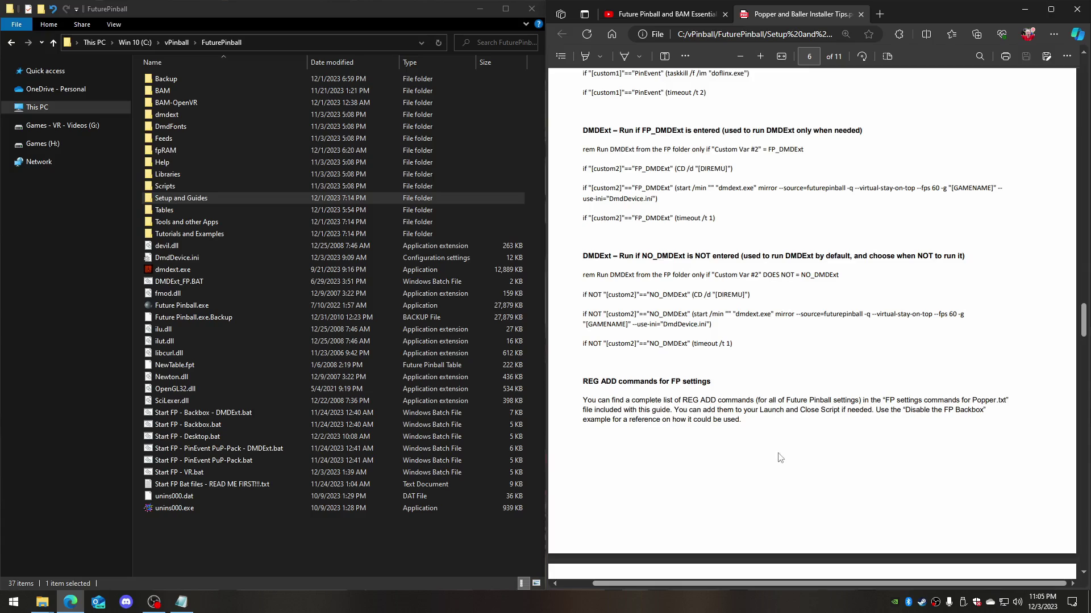
double_click(179, 198)
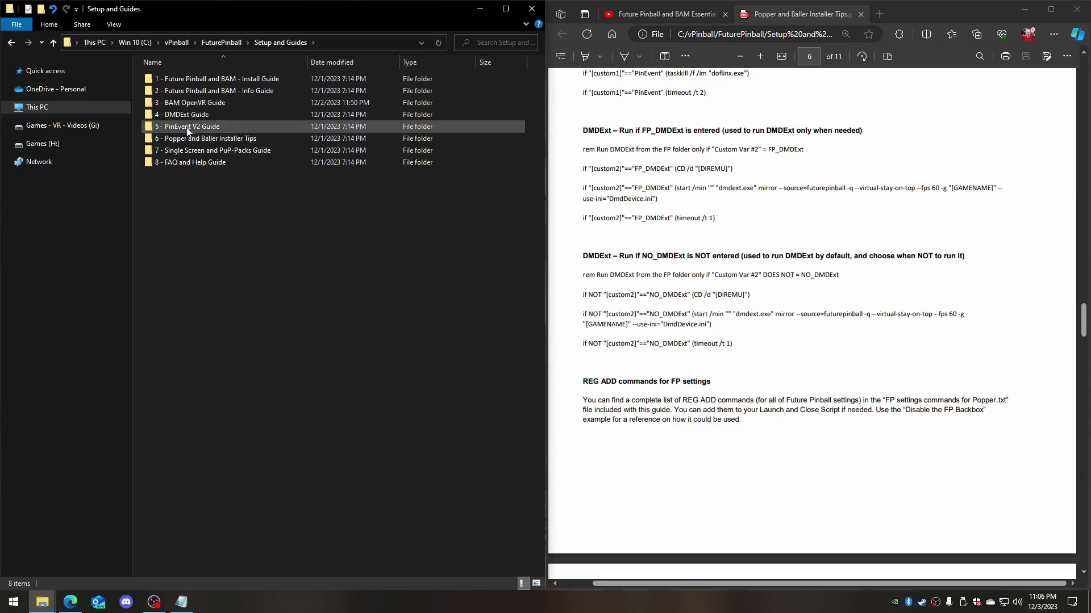
click(181, 603)
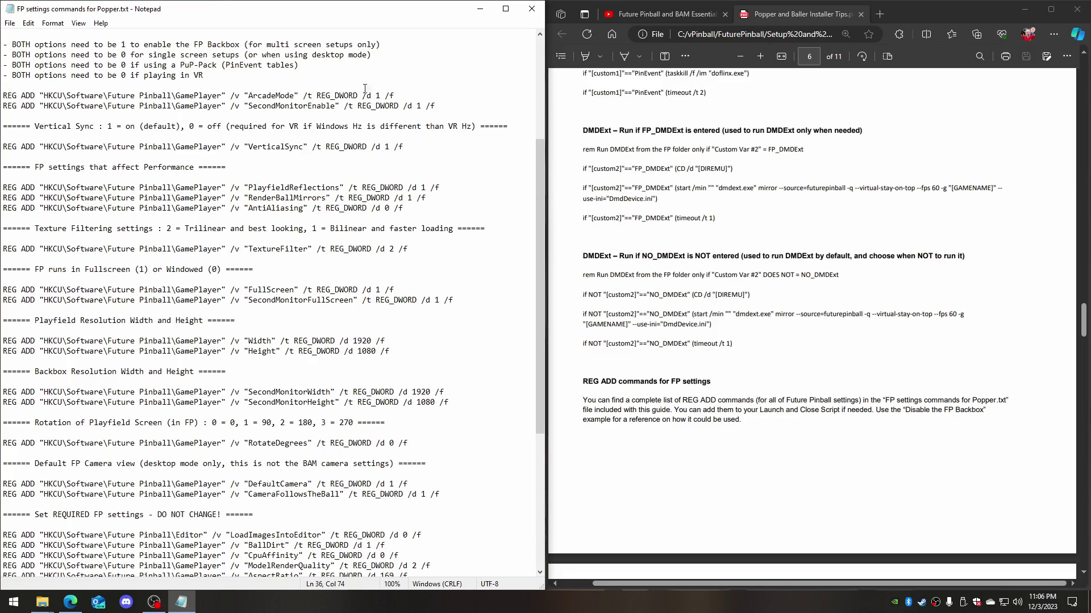
drag(249, 188, 341, 187)
click(381, 259)
double_click(423, 188)
drag(453, 186, 2, 188)
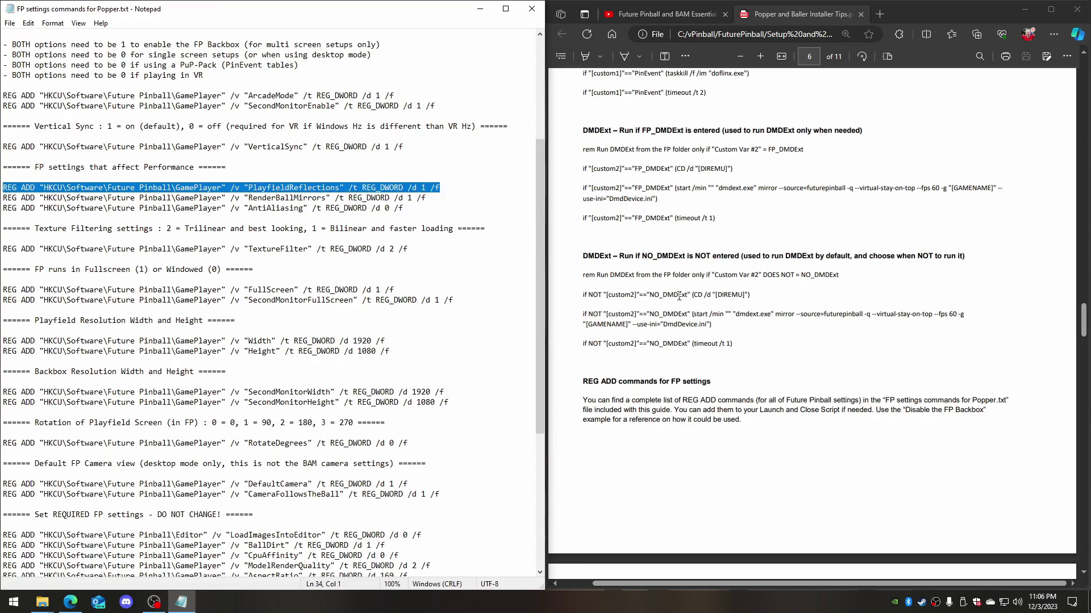
Check the guide's "Disable the FP Backbox" example against that command, and close the settings text file
scroll(909, 182, up, 4)
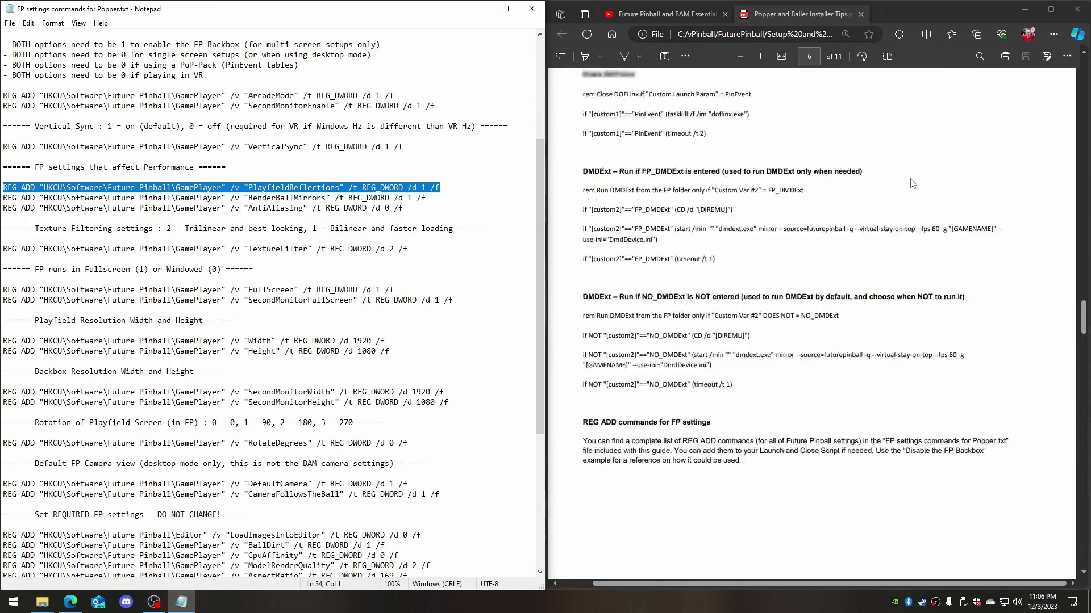
drag(977, 224, 582, 217)
click(753, 280)
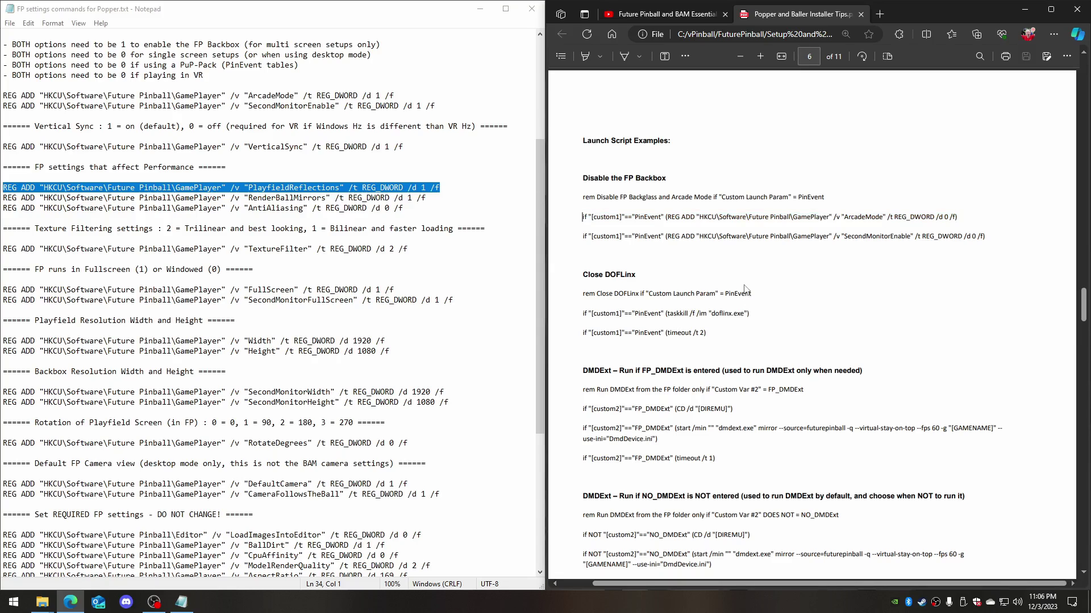
click(532, 9)
Review the guide's Lookups section, including the Custom Launch Params and Custom 2 options in its screenshot
scroll(748, 278, down, 3)
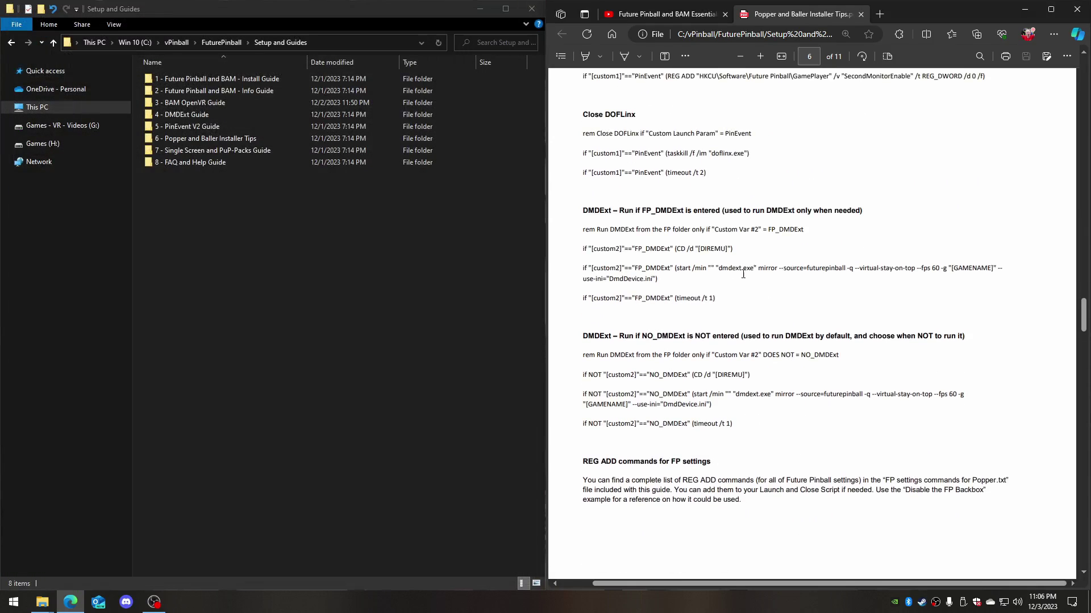
scroll(747, 256, down, 10)
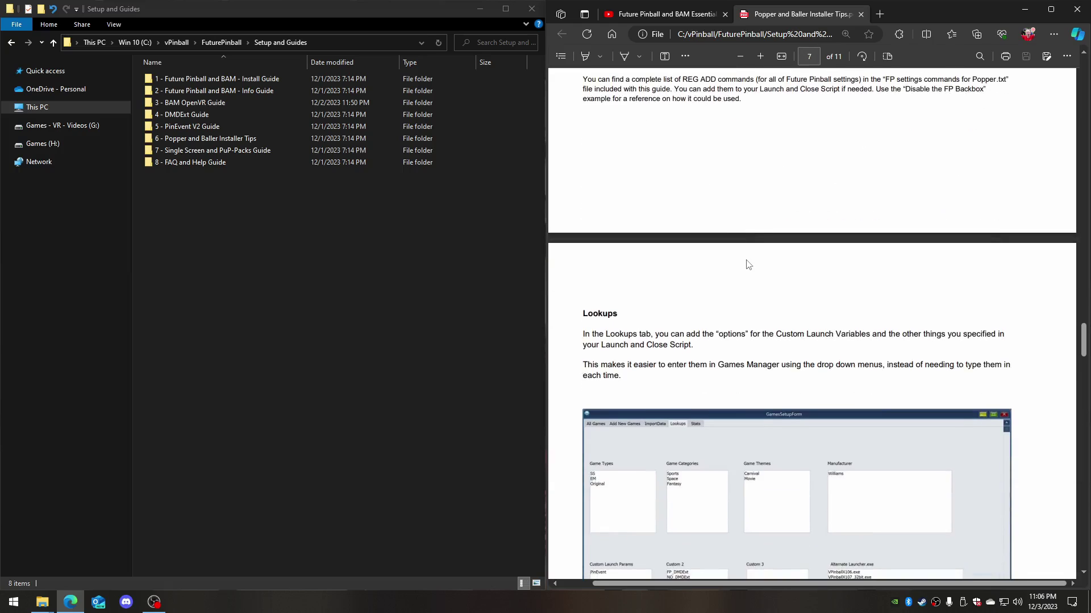
scroll(747, 264, down, 2)
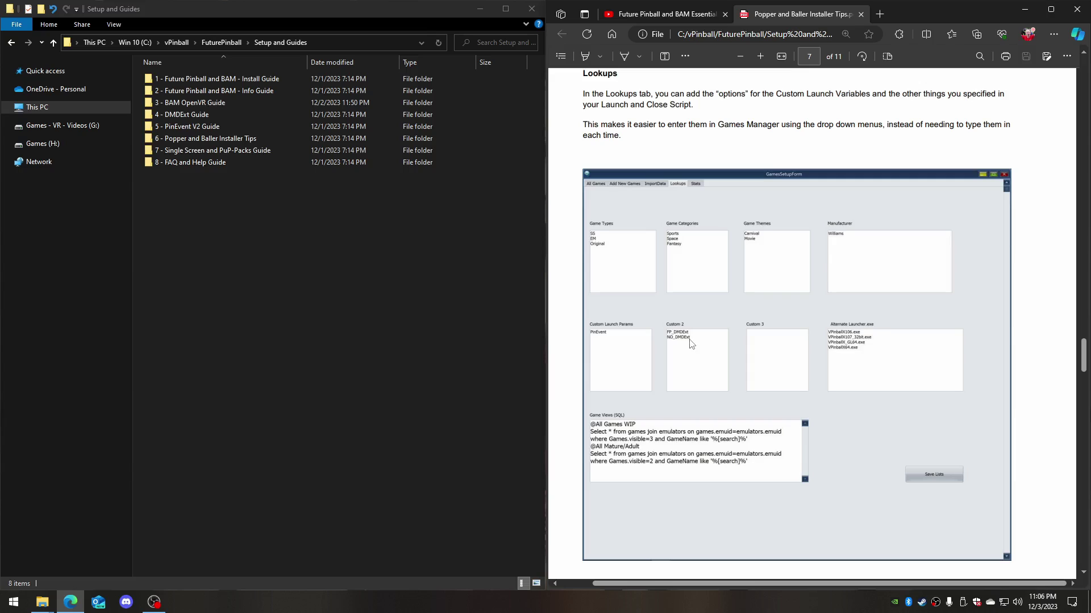
Examine the guide's section on DMDExt, DOFLinx and the FP Backbox as per-table options, including the full Popper launch script
scroll(809, 326, down, 10)
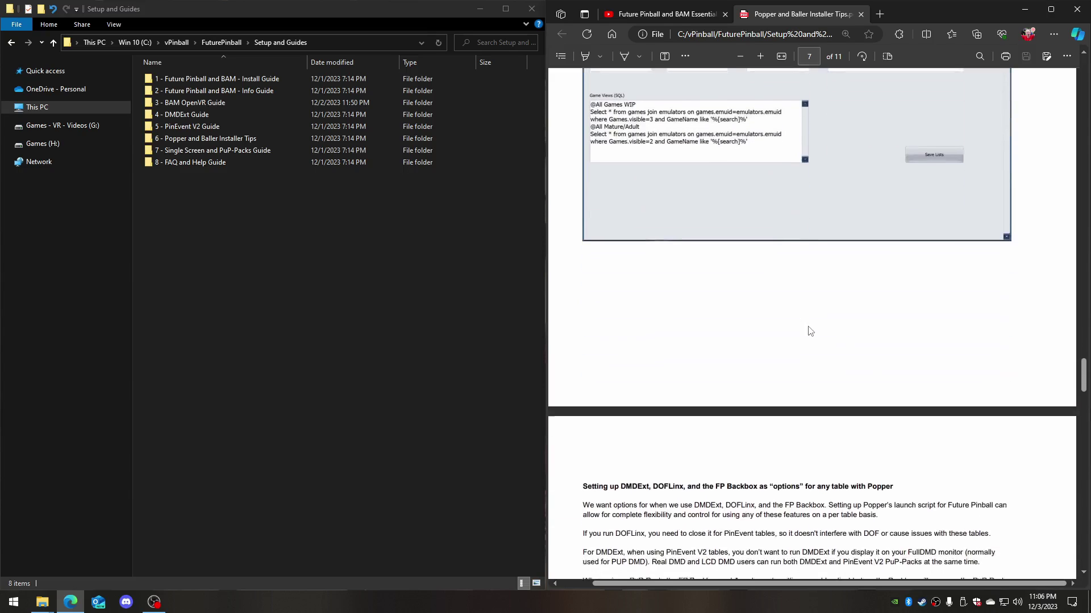
scroll(804, 324, down, 3)
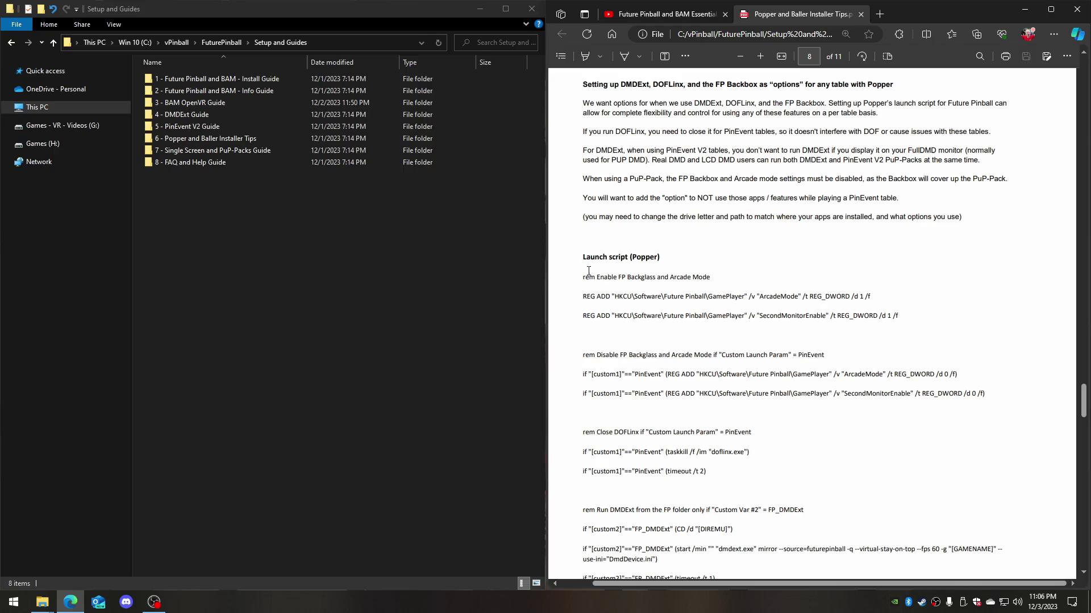
scroll(794, 414, down, 3)
scroll(785, 412, up, 2)
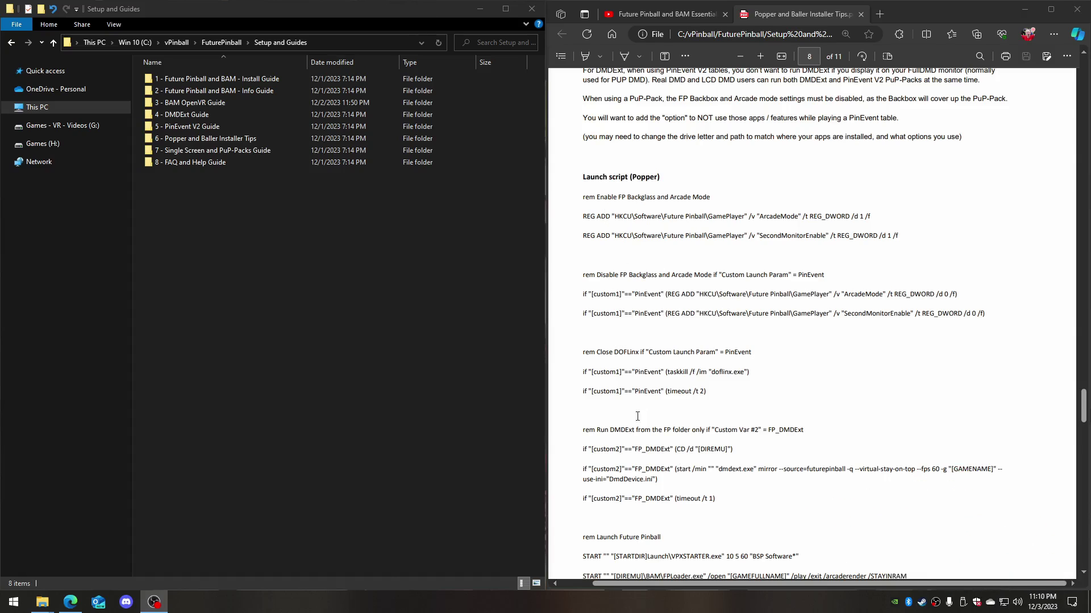
scroll(744, 330, down, 2)
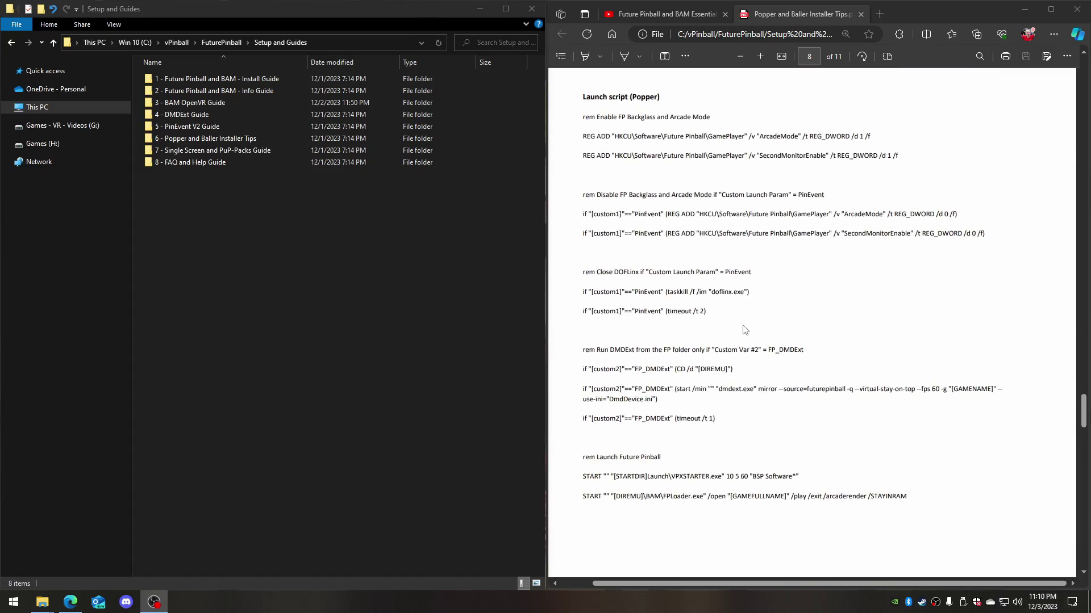
scroll(745, 329, up, 2)
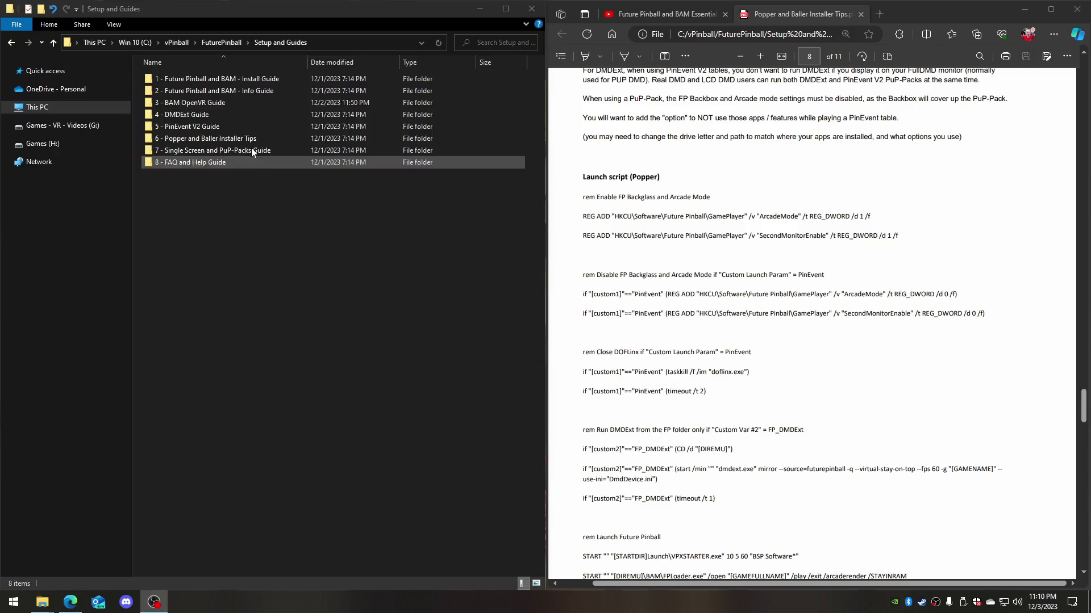
Launch PinUpMenuSetup.exe from the vPinball\PinUPSystem folder and move its setup window clear of the guide
click(182, 43)
click(172, 101)
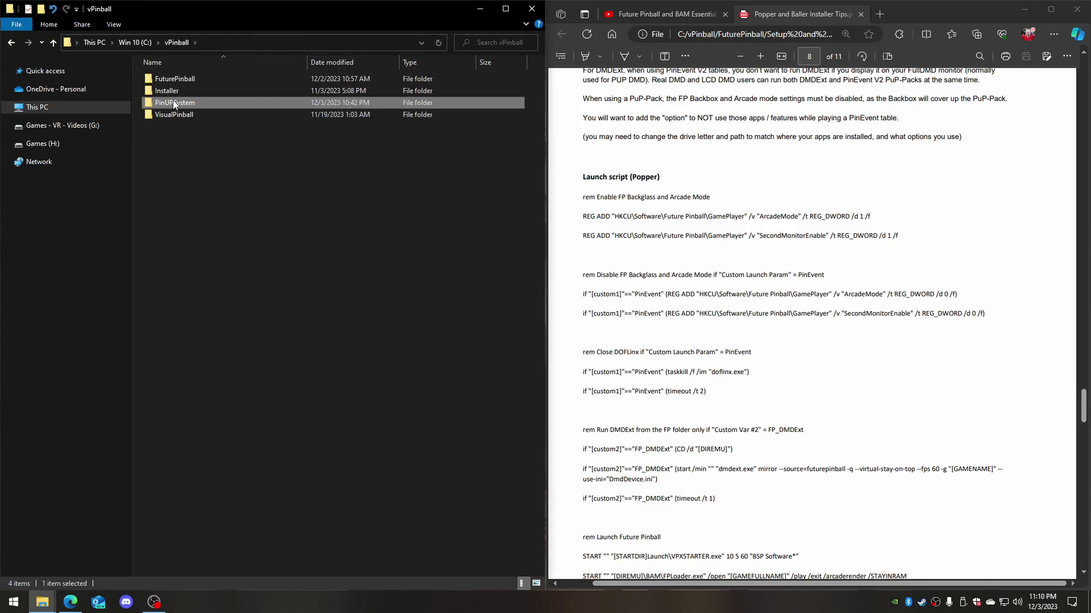
double_click(172, 100)
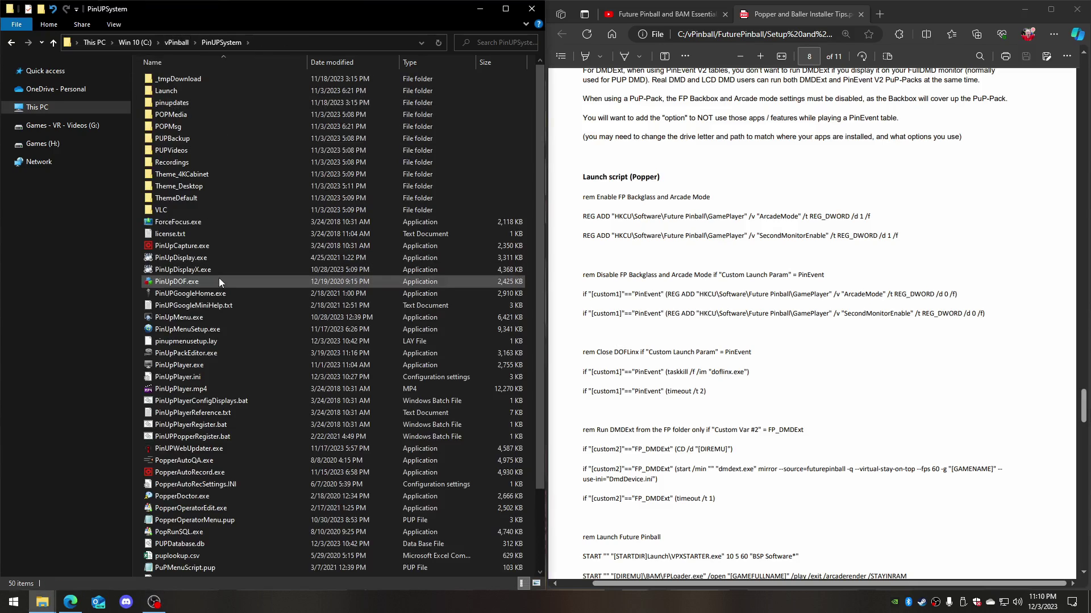
double_click(172, 328)
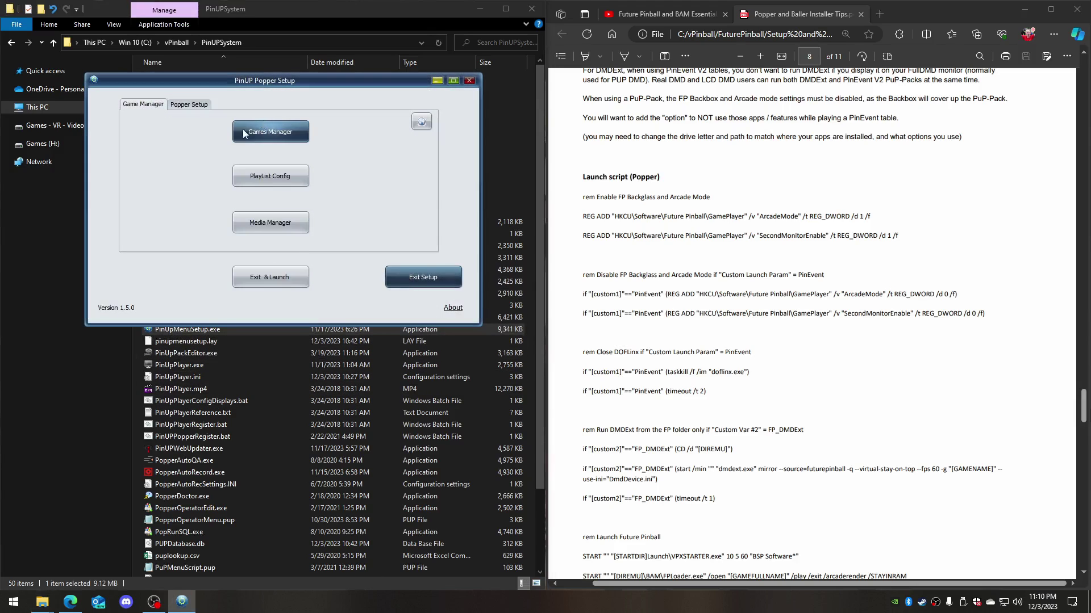
drag(323, 81, 274, 50)
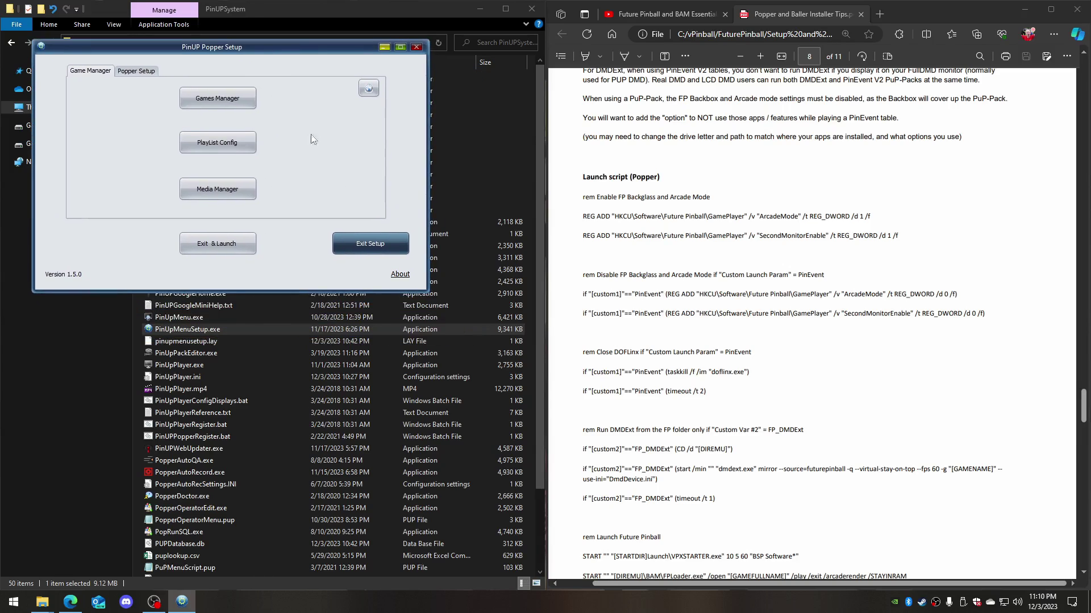
Return the guide to its Emulator Setup screenshots and open the launch setup of the Future Pinball emulator in PinUP Popper Setup
scroll(730, 361, up, 20)
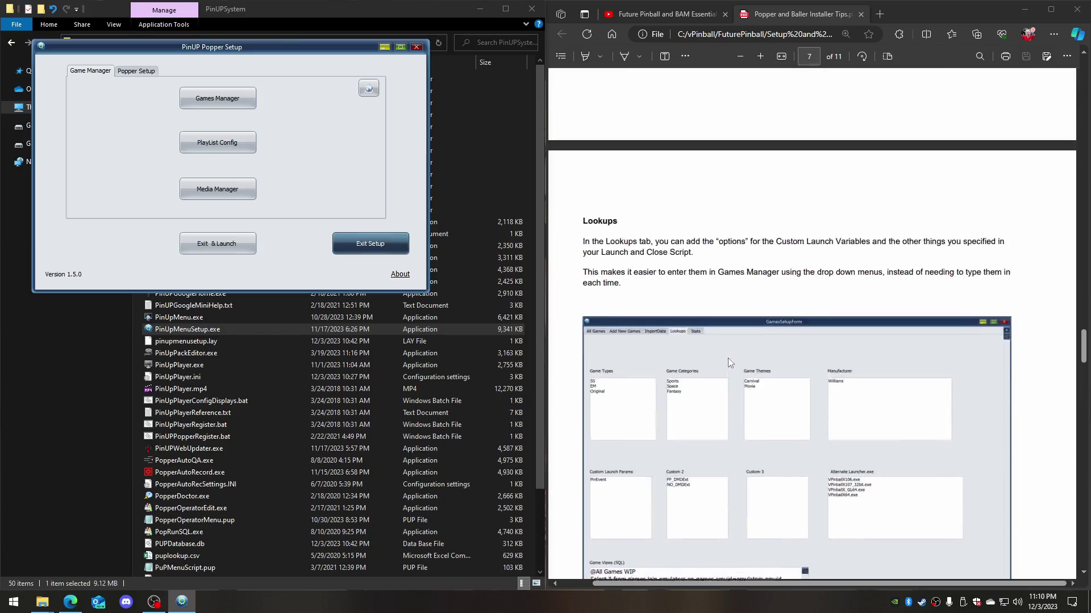
scroll(730, 361, up, 10)
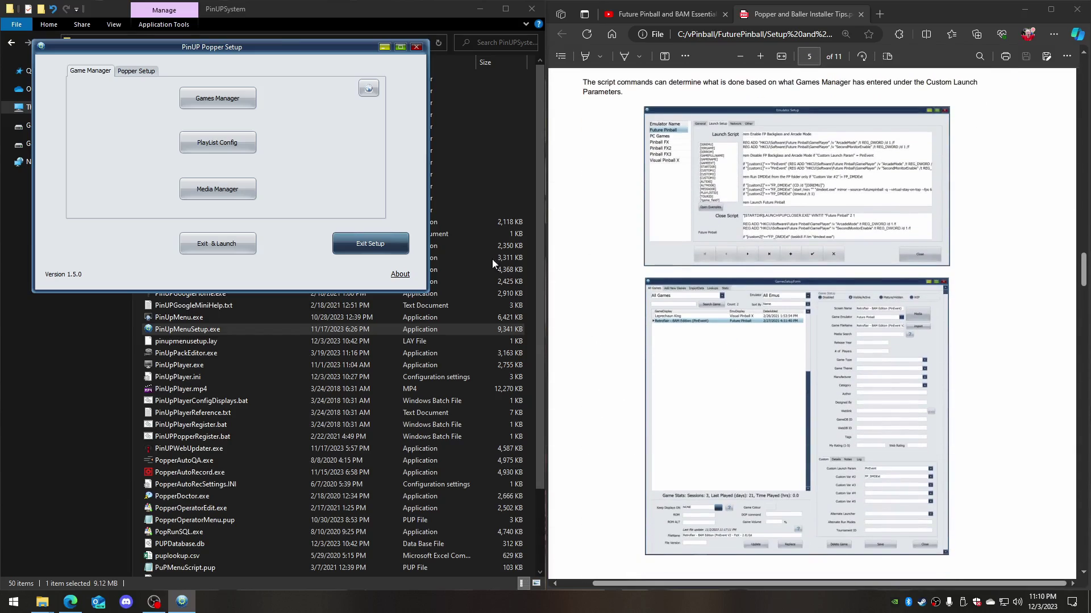
click(137, 73)
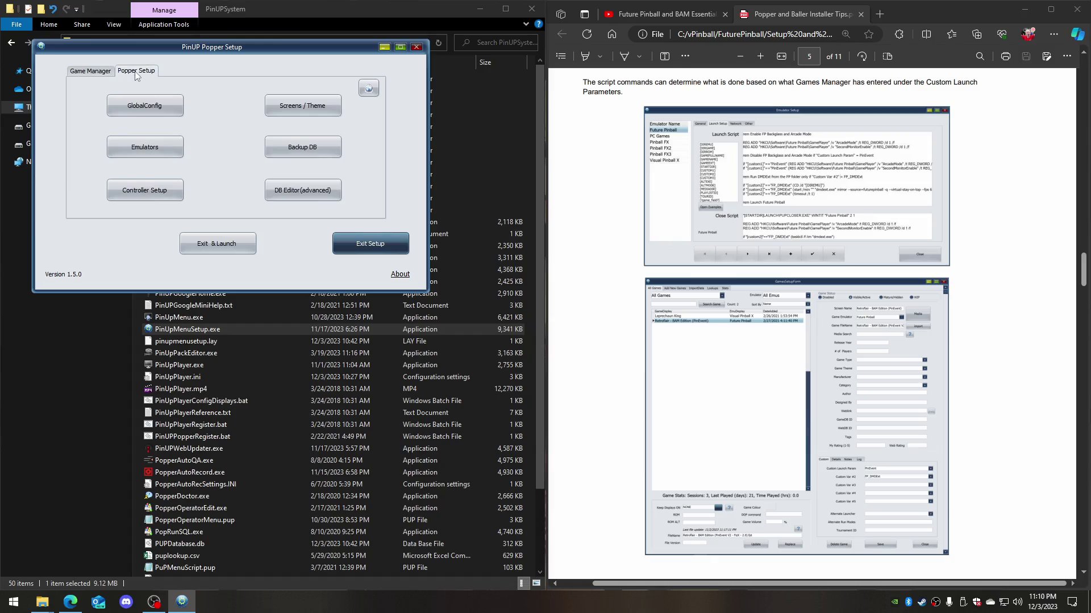
click(117, 148)
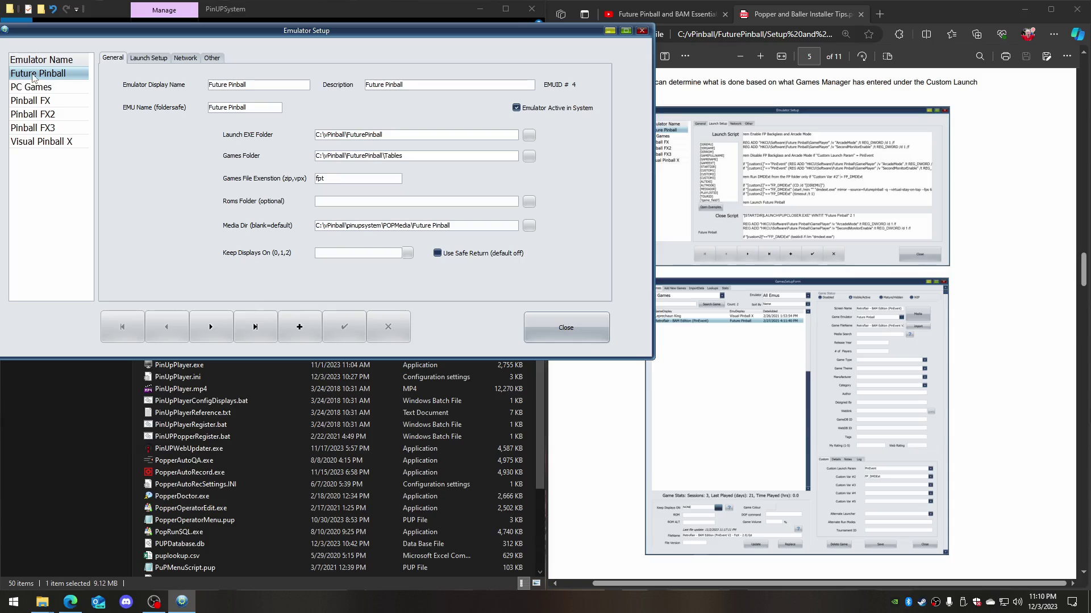
click(135, 59)
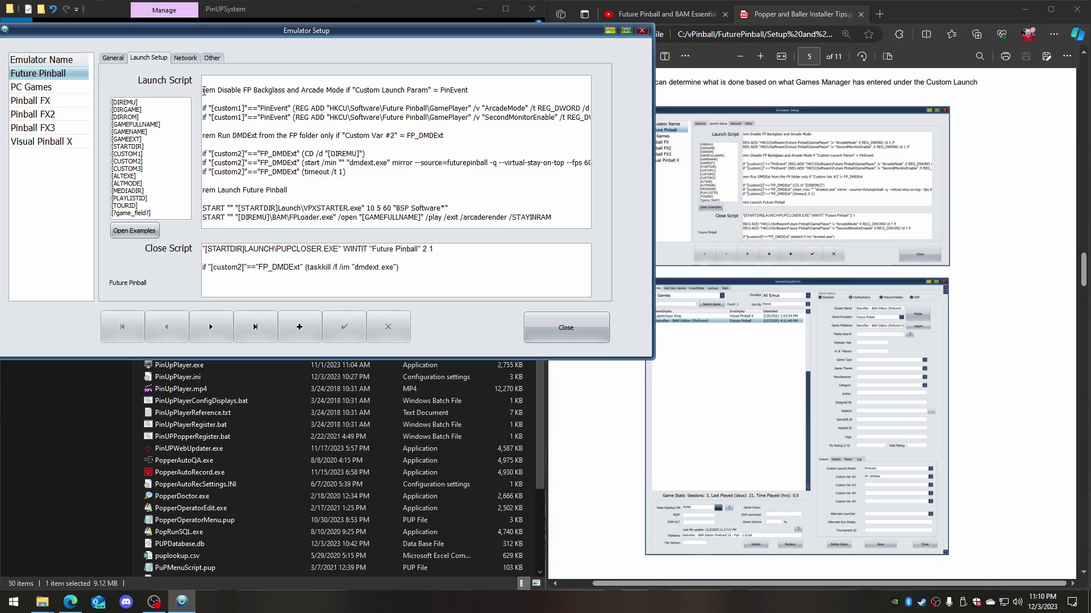
Examine the contents of Future Pinball's Launch Script and Close Script
drag(204, 91, 567, 269)
click(451, 225)
key(ctrl+a)
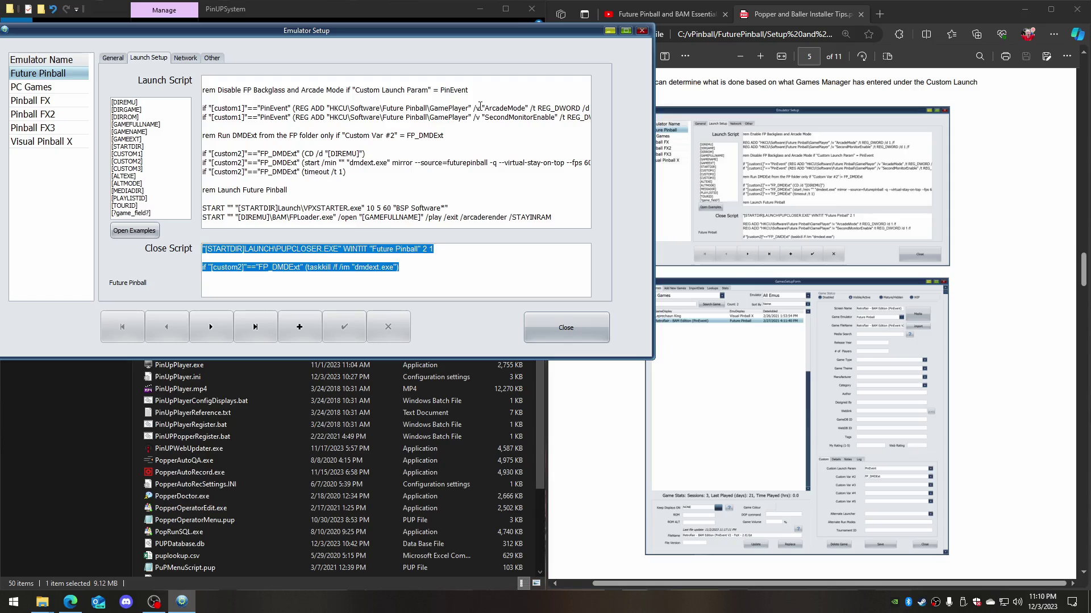
click(478, 108)
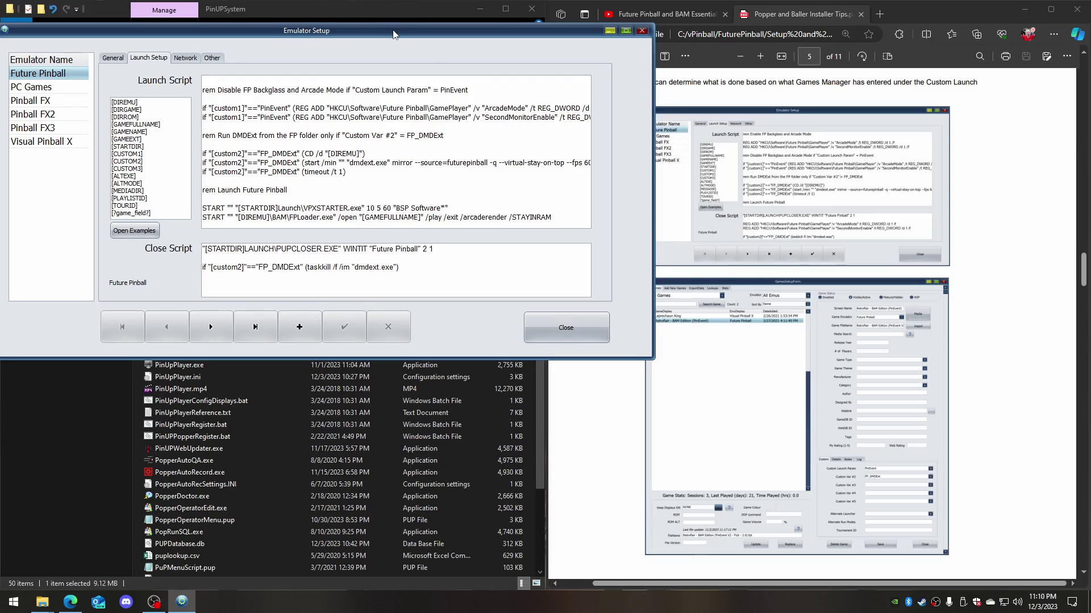
Move the Emulator Setup window off the guide and show the guide's Launch Script Examples beside it
drag(394, 34, 383, 27)
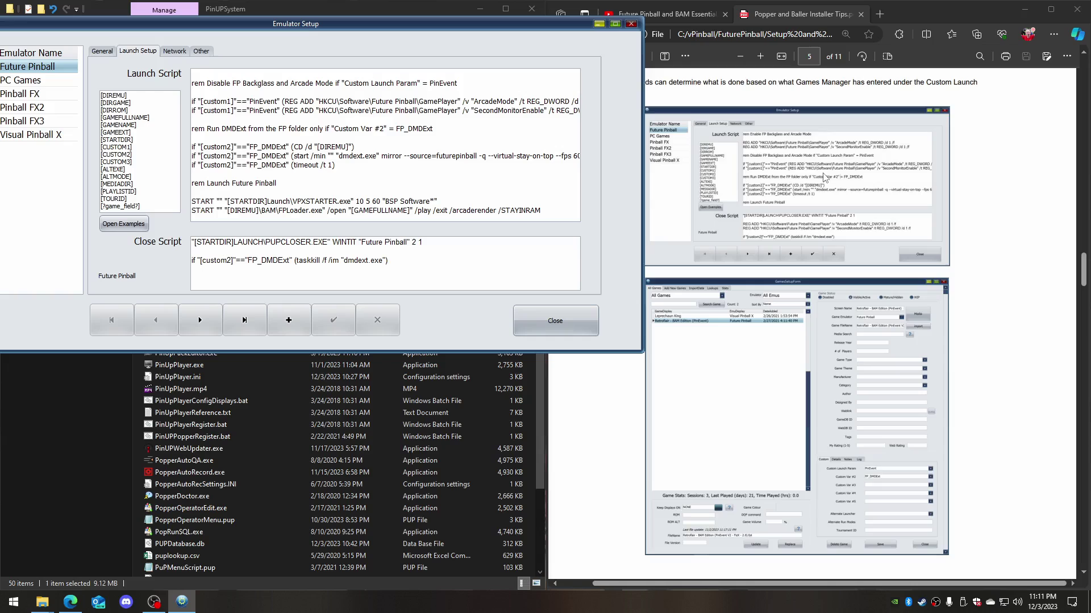
scroll(825, 177, down, 3)
scroll(824, 178, down, 10)
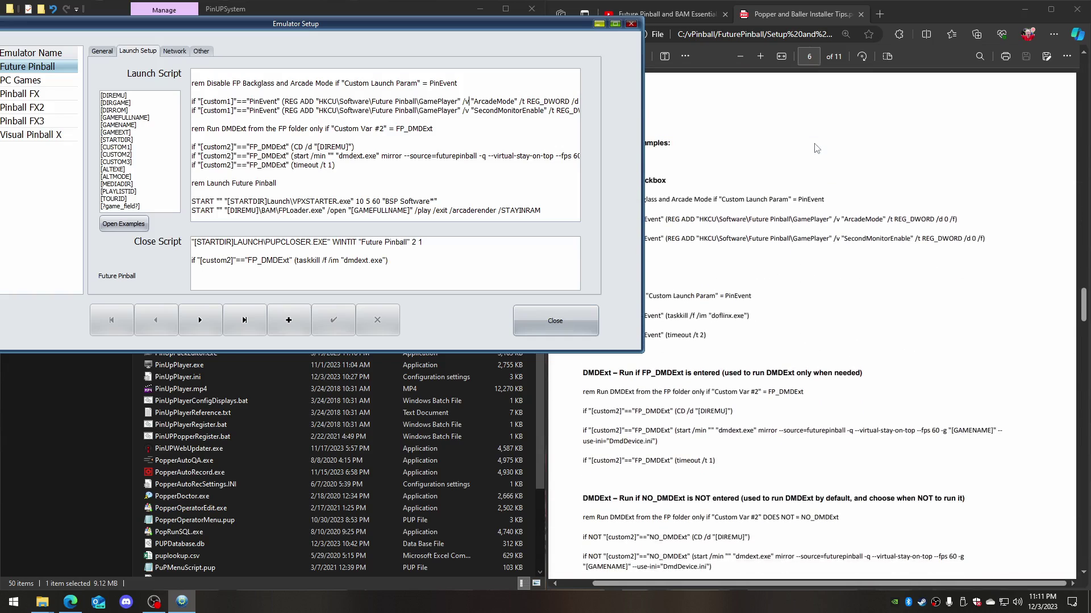
scroll(804, 356, down, 3)
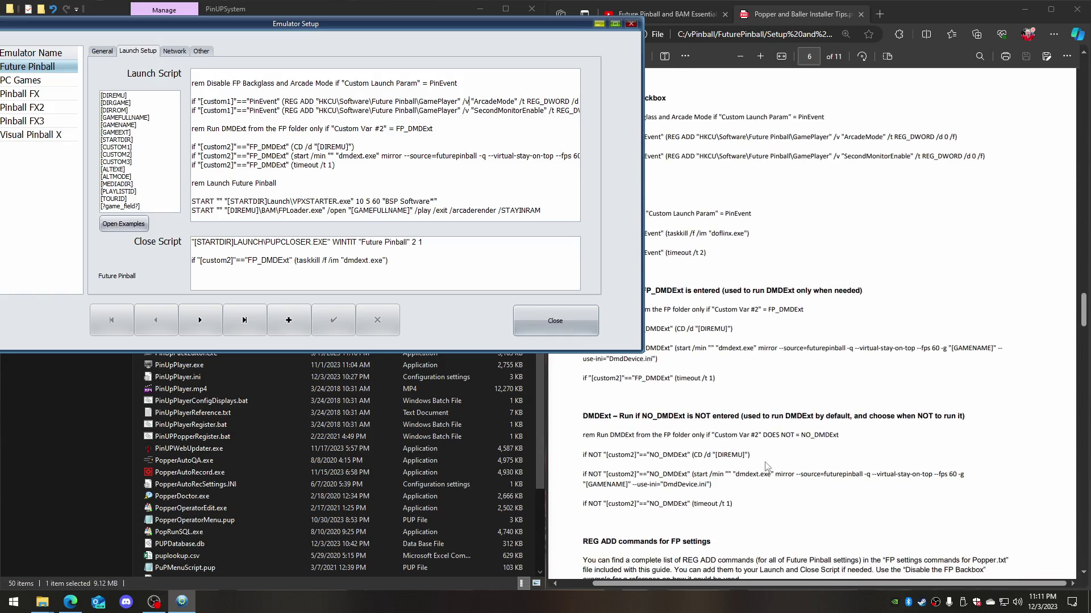
drag(485, 31, 400, 33)
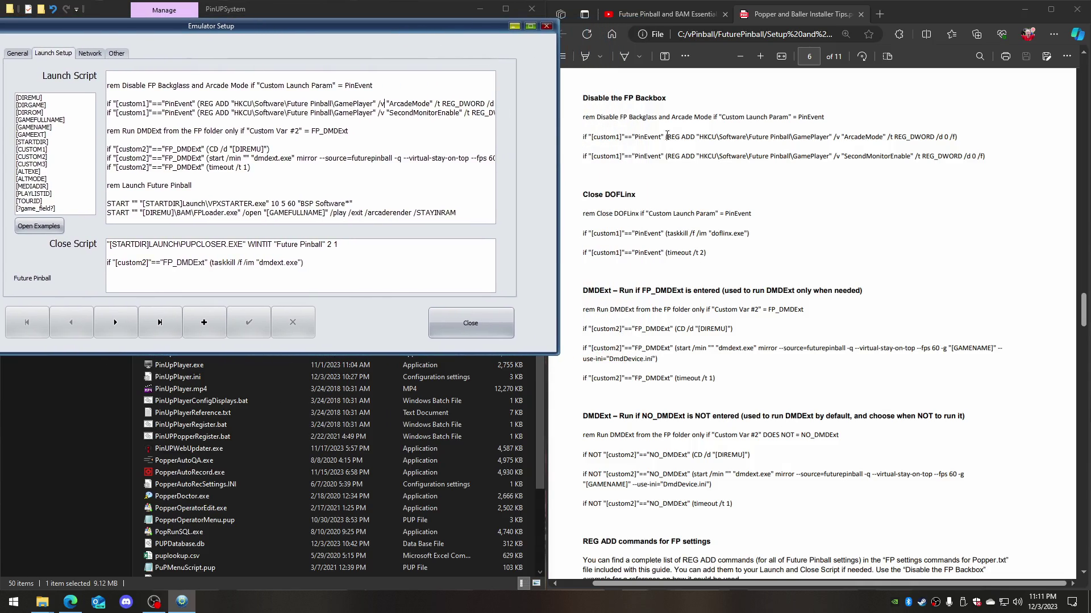
scroll(716, 223, up, 3)
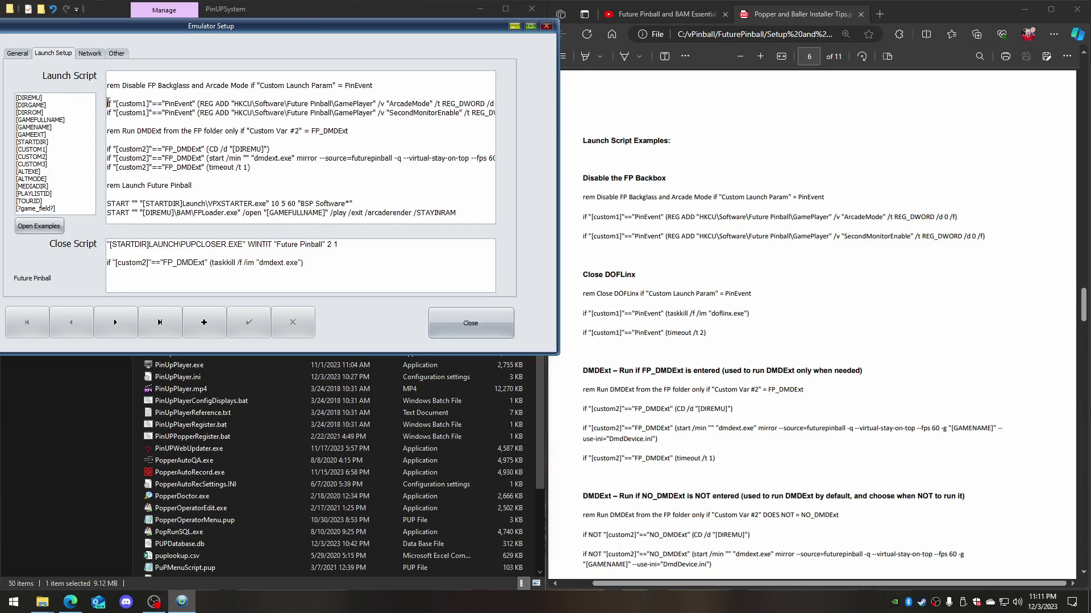
Examine the PinEvent condition and the ArcadeMode and SecondMonitorEnable REG ADD commands in Future Pinball's Launch Script
drag(108, 103, 495, 113)
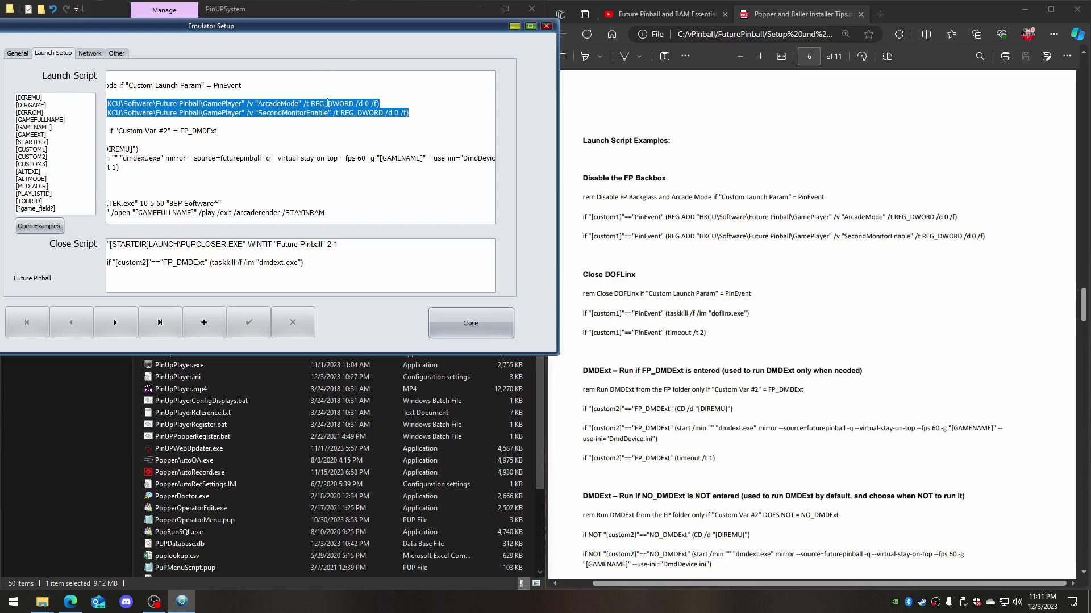
click(328, 103)
key(Home)
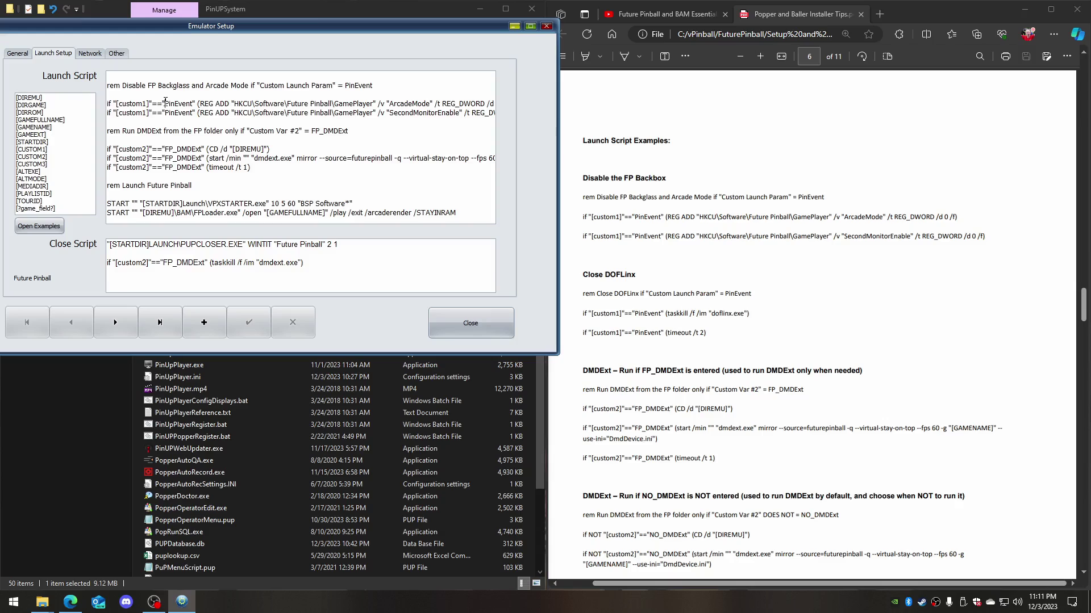
drag(166, 103, 194, 104)
click(398, 113)
drag(231, 104, 355, 104)
click(685, 235)
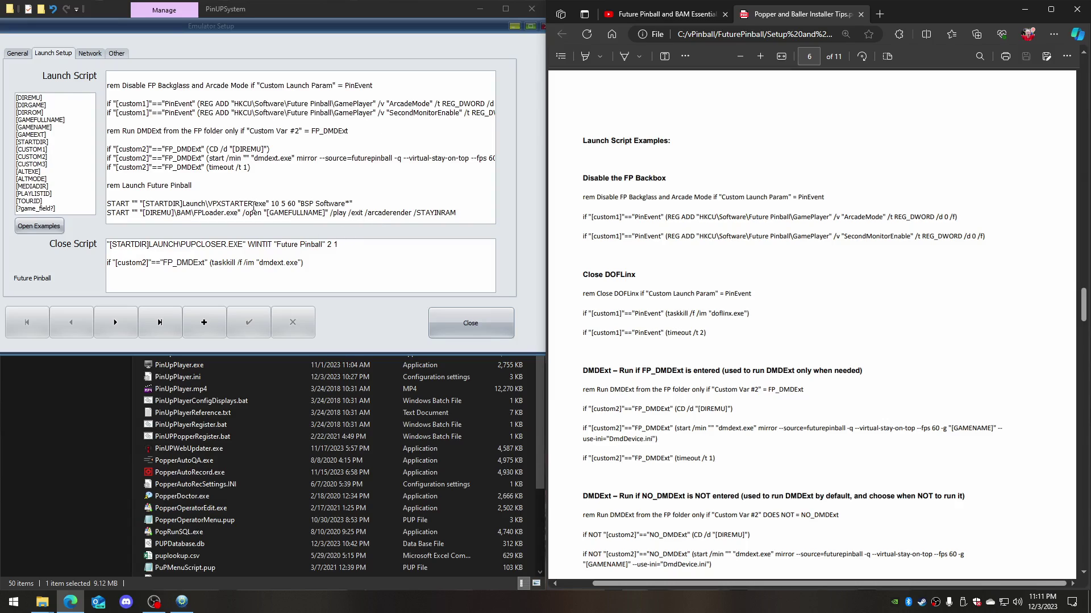
Examine the FP_DMDExt lines in the Launch Script, including the custom2 condition and the dmdext.exe start command
click(216, 140)
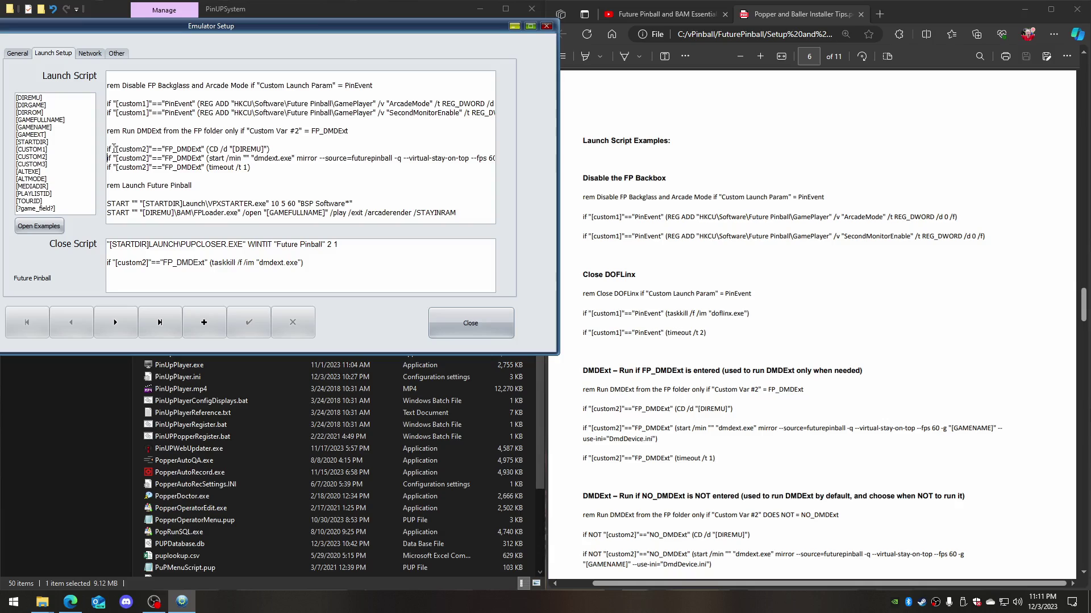
drag(118, 149, 200, 149)
drag(196, 158, 334, 158)
click(235, 167)
drag(209, 158, 418, 161)
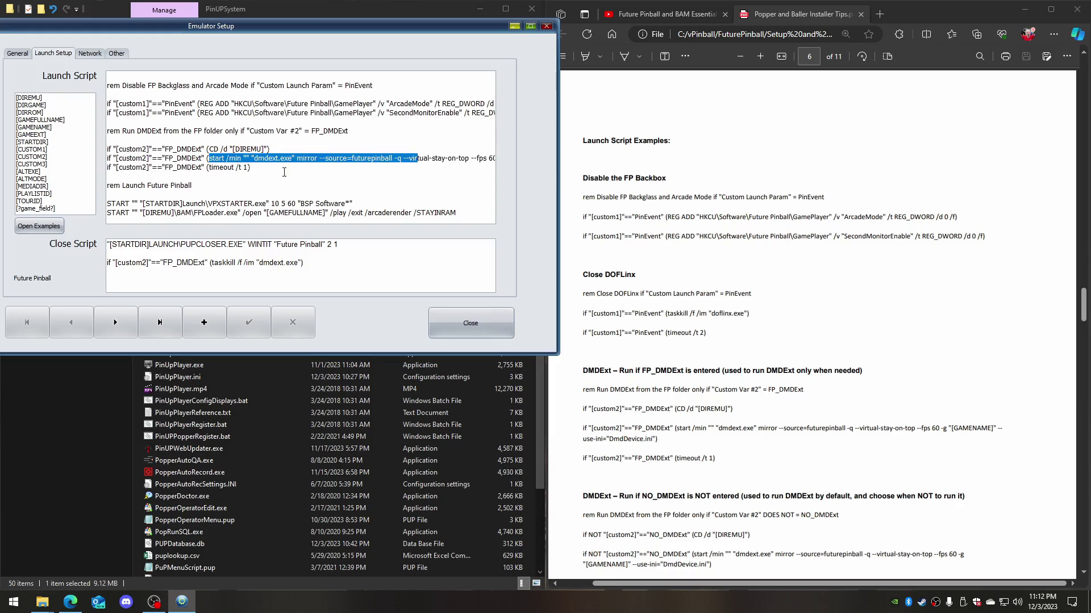
Examine the VPXSTARTER.exe and FPLoader.exe START commands under "rem Launch Future Pinball" in the Launch Script
click(284, 173)
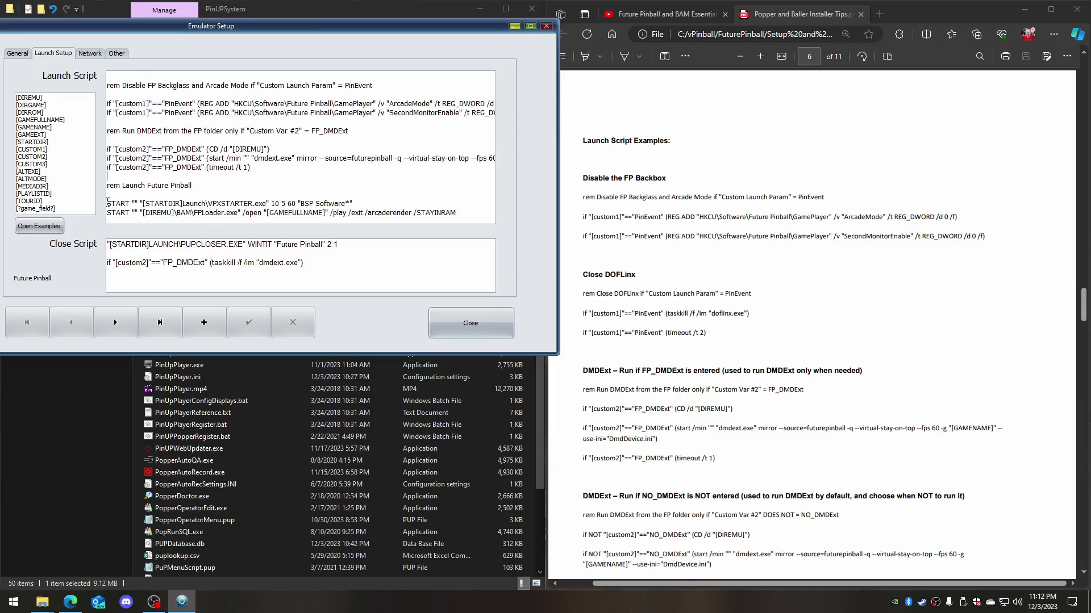
drag(108, 204, 454, 218)
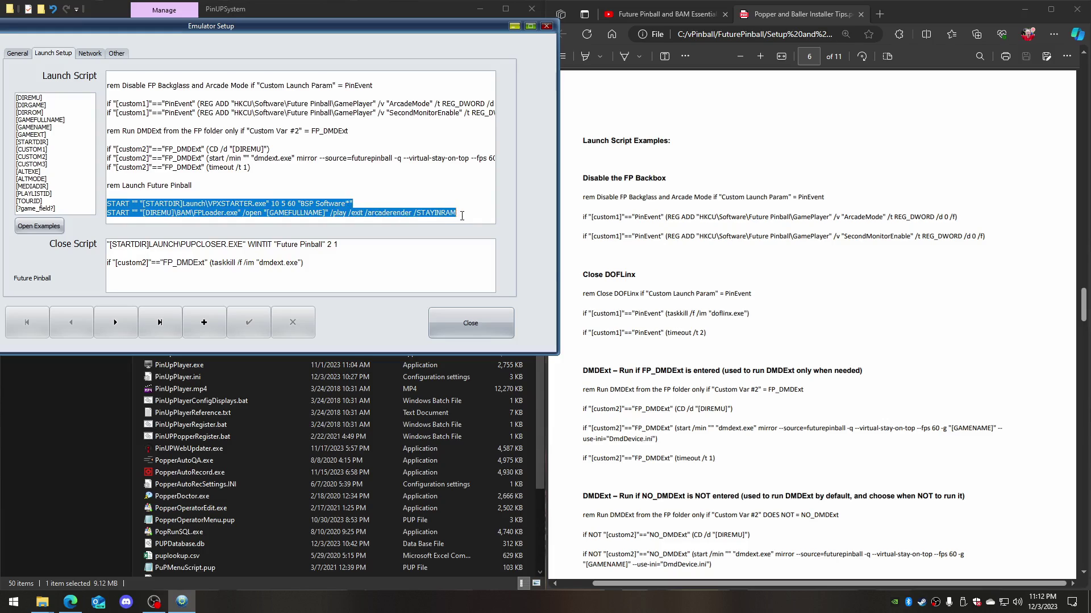
click(255, 141)
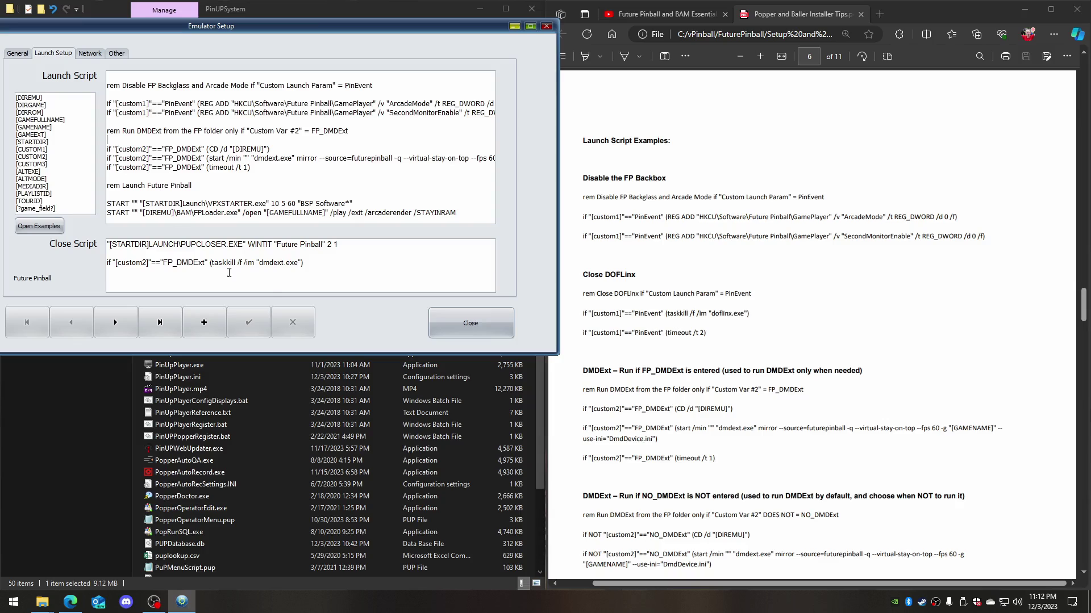
Close the emulator settings and open the Retroflair - BAM Edition (PinEvent) game in Games Manager to inspect its Custom Launch Param
click(435, 333)
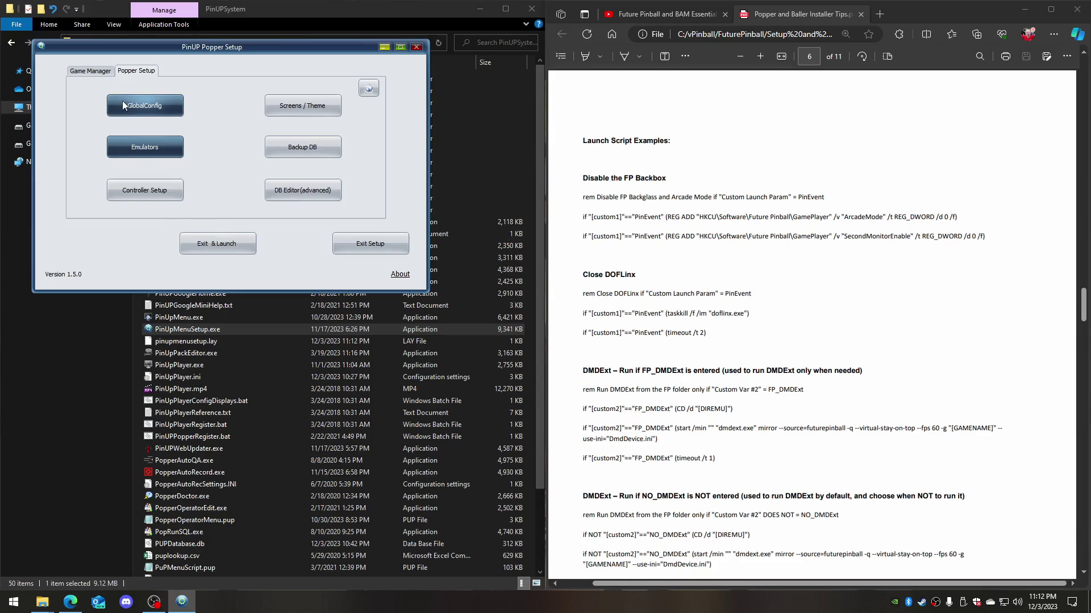
click(98, 71)
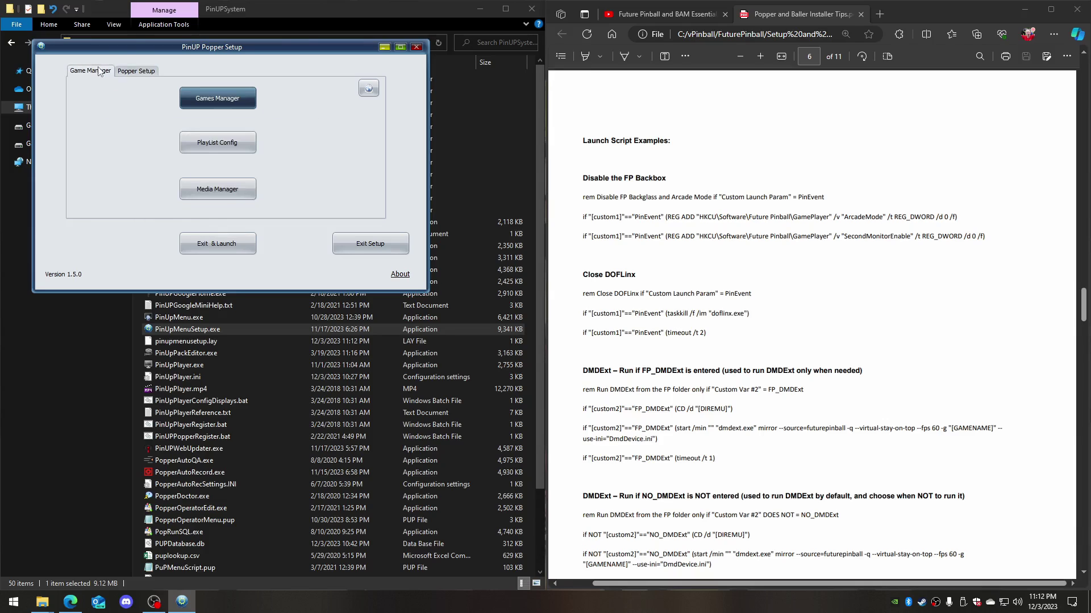
click(211, 101)
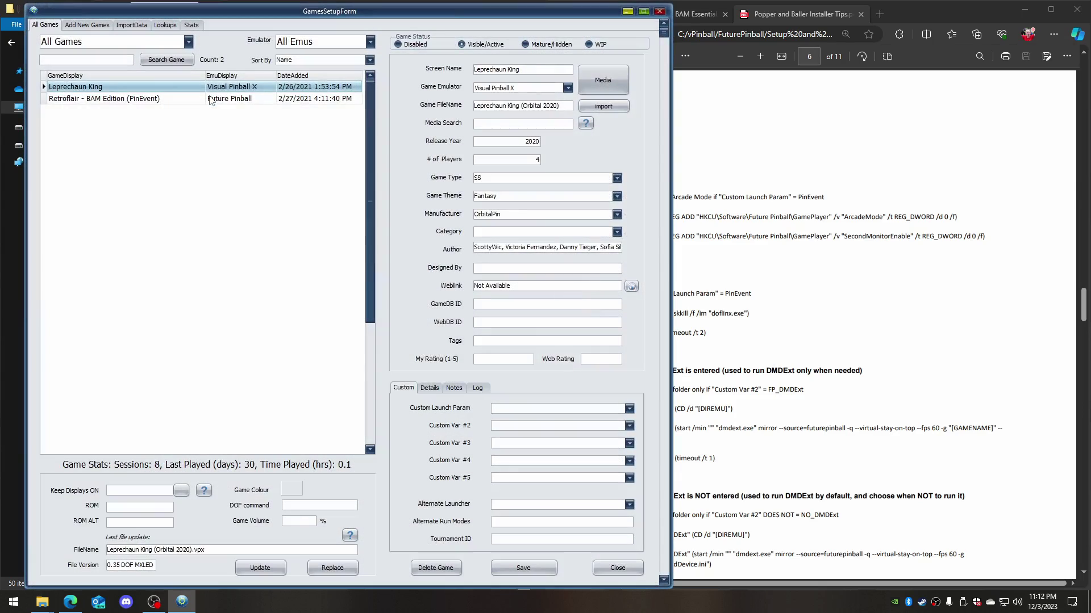
click(63, 101)
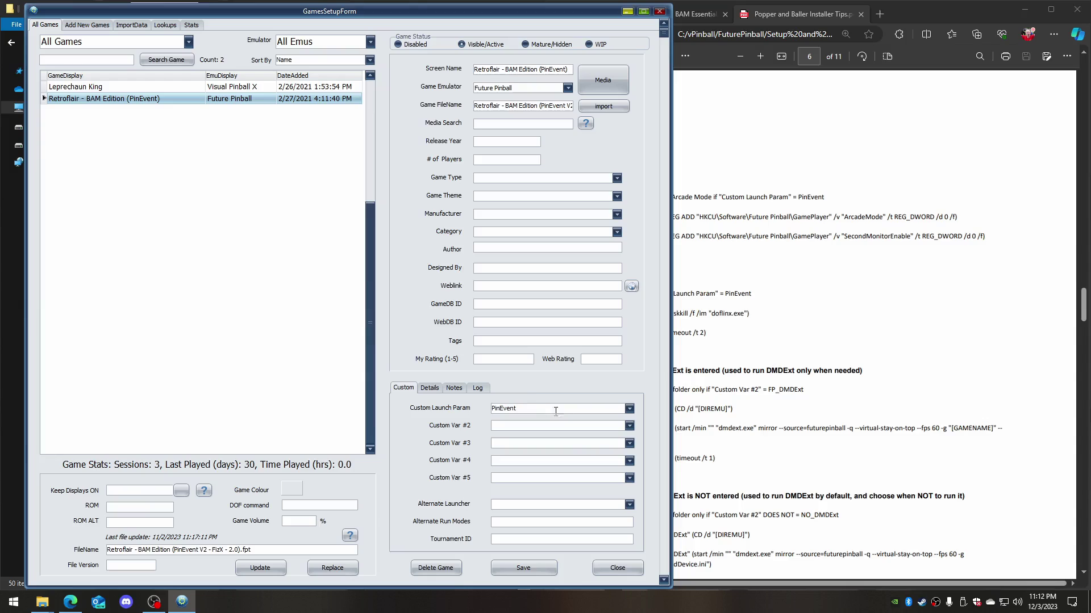
click(516, 410)
drag(516, 410, 487, 411)
Examine the guide's ArcadeMode and SecondMonitorEnable REG ADD lines under "Disable the FP Backbox"
click(802, 331)
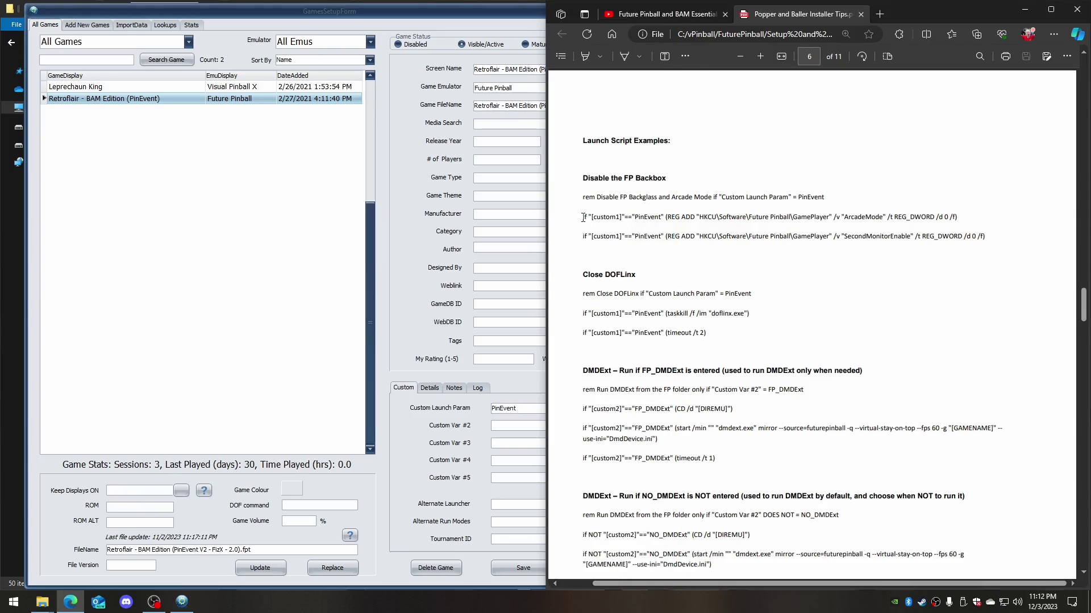
drag(583, 217, 970, 223)
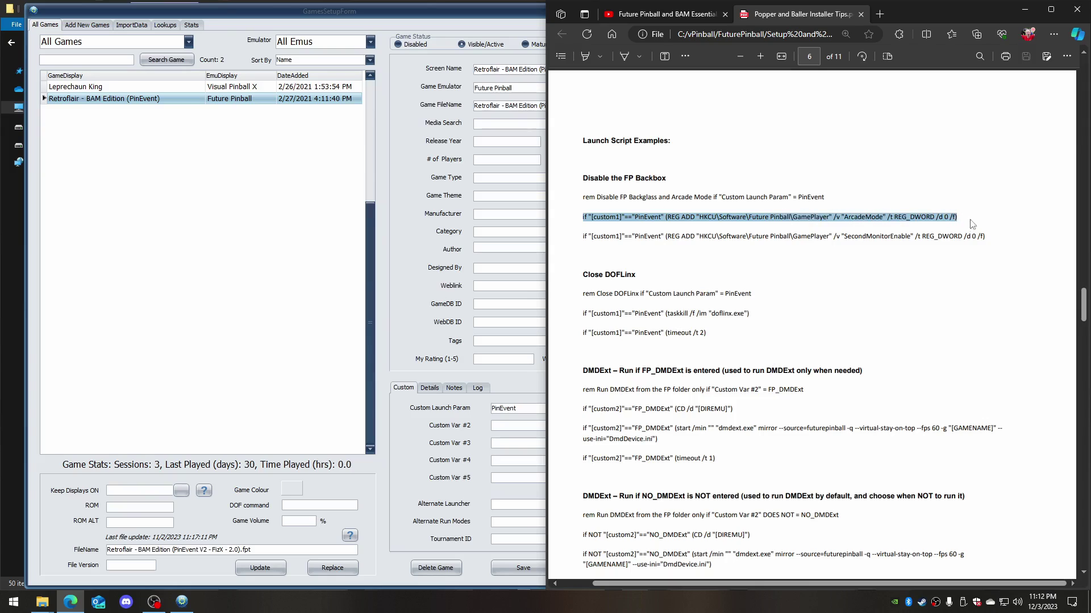
click(617, 254)
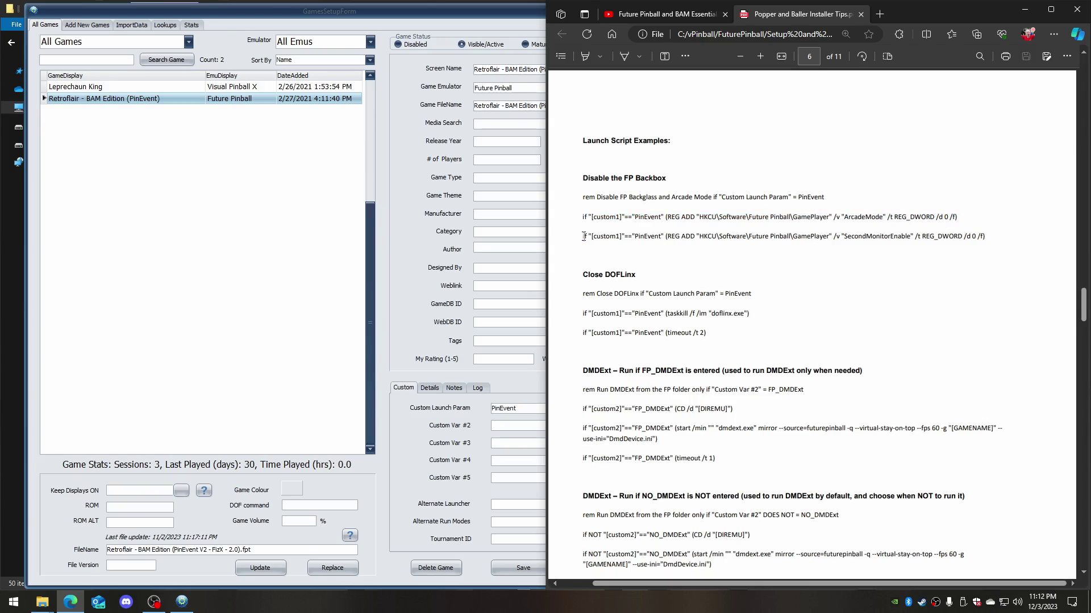
drag(584, 237, 993, 239)
click(877, 265)
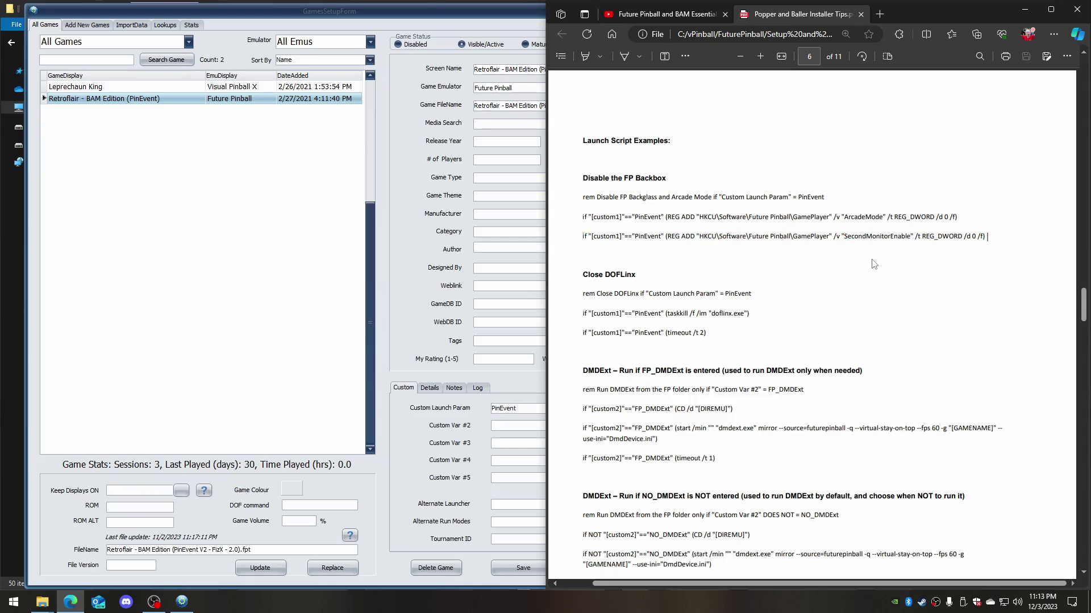
Check the choices for Retroflair's Custom Launch Param and compare its value with the guide's custom1 condition
click(421, 319)
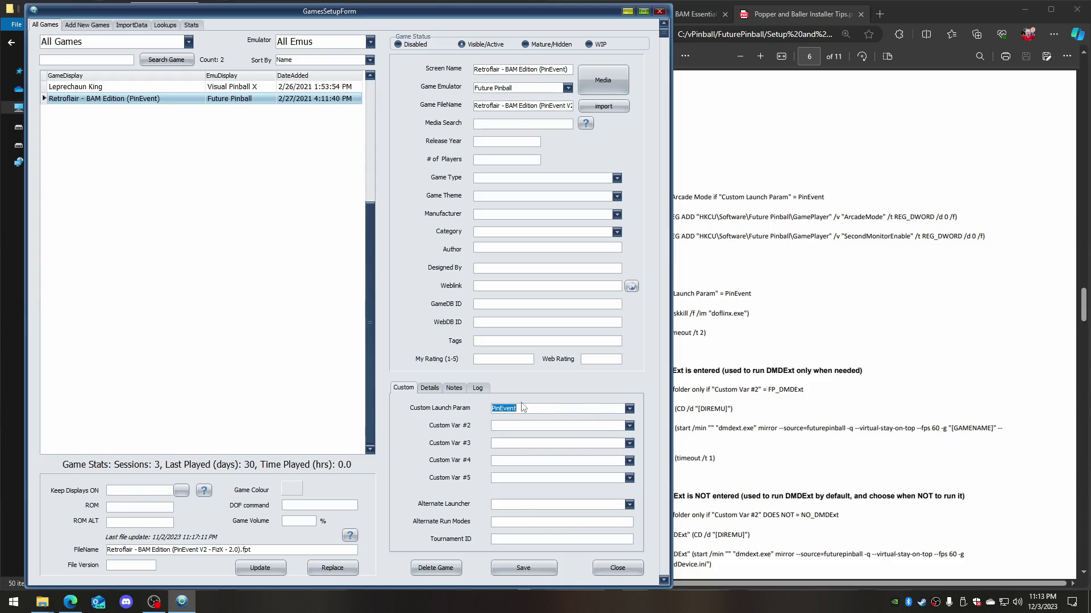
click(630, 409)
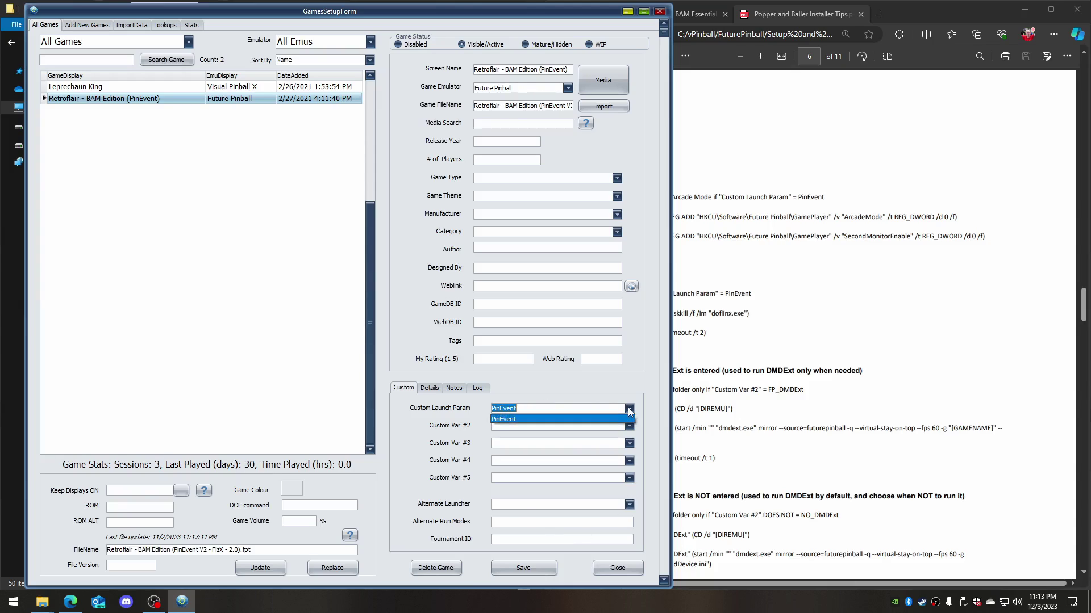
click(629, 409)
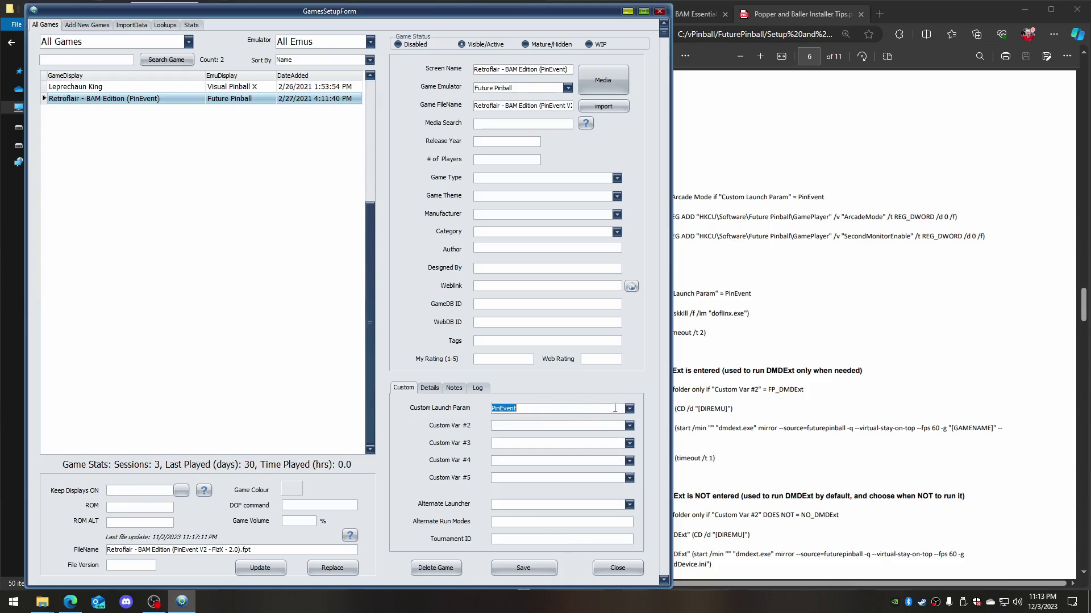
click(563, 409)
double_click(543, 408)
key(shift+Right)
key(shift+Right)
key(shift+Right)
key(shift+Right)
click(789, 327)
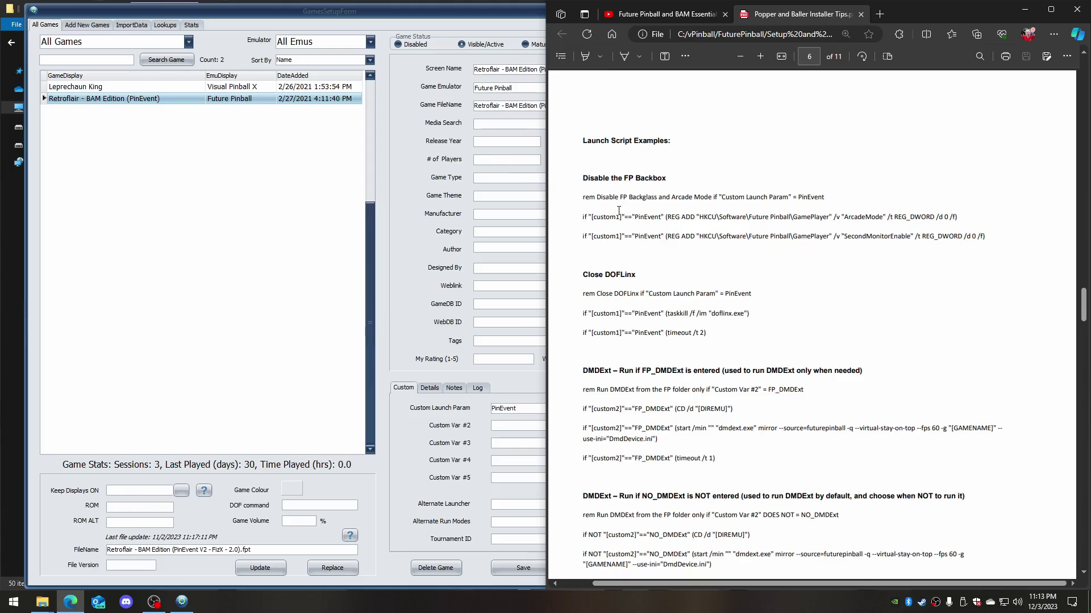
double_click(641, 217)
click(438, 471)
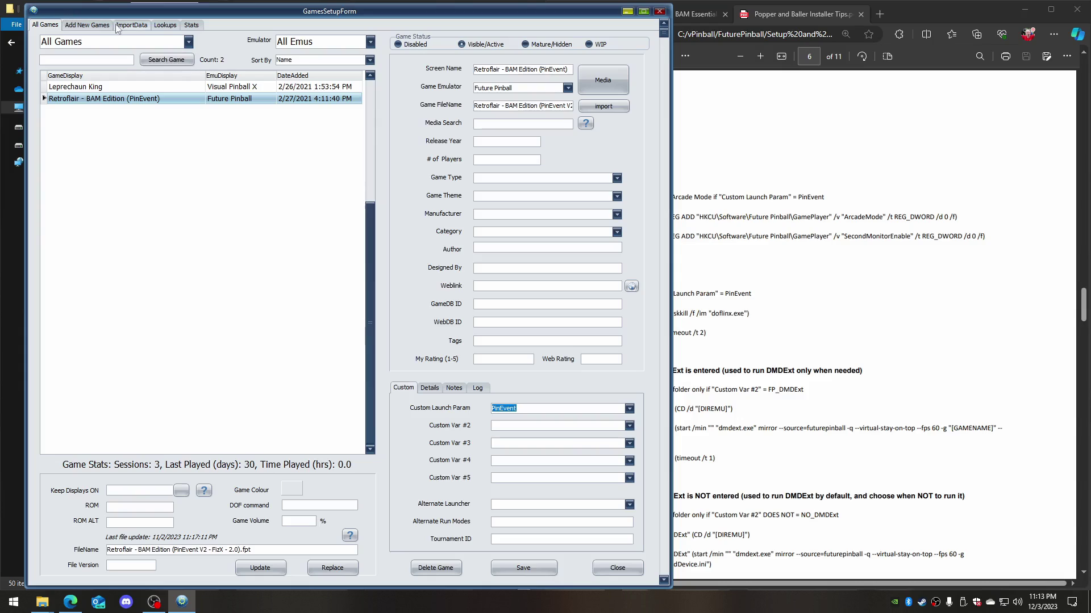
Review the Custom Launch Params lookup list and how its entry is offered for Retroflair's Custom Launch Param
click(166, 25)
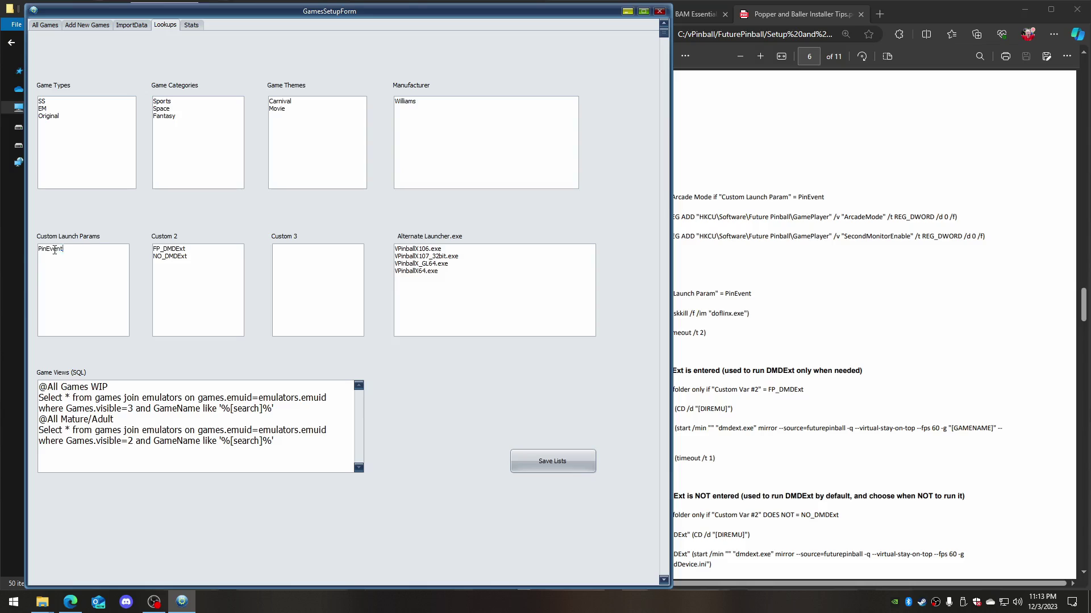
drag(88, 250, 16, 250)
click(67, 260)
click(50, 25)
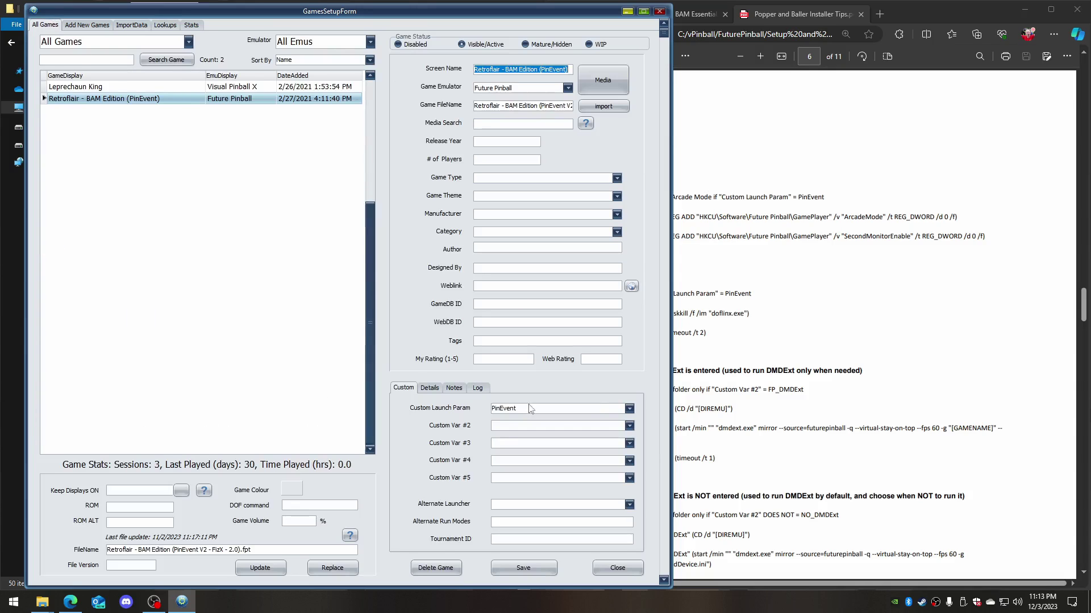
click(629, 409)
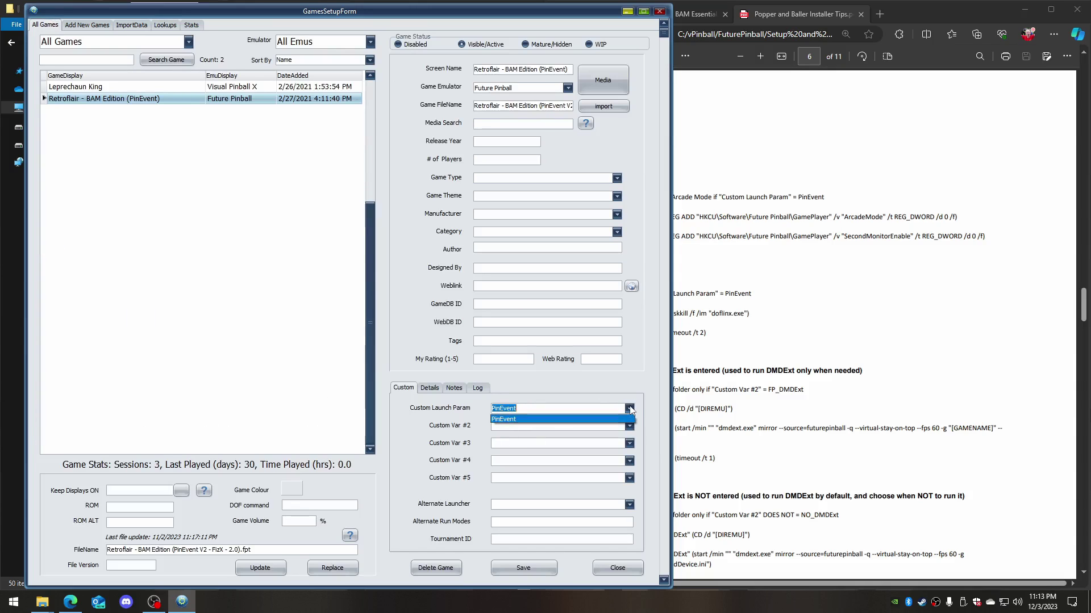
click(629, 409)
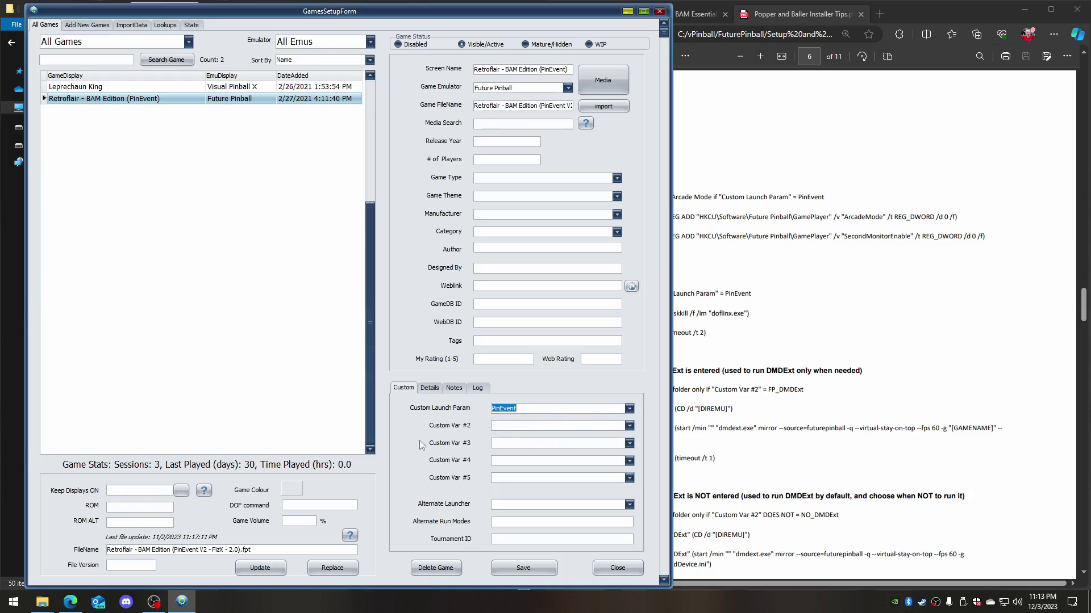
Check the guide's "Run if FP_DMDExt is entered" heading and set Retroflair's Custom Var #2 to FP_DMDExt
click(780, 287)
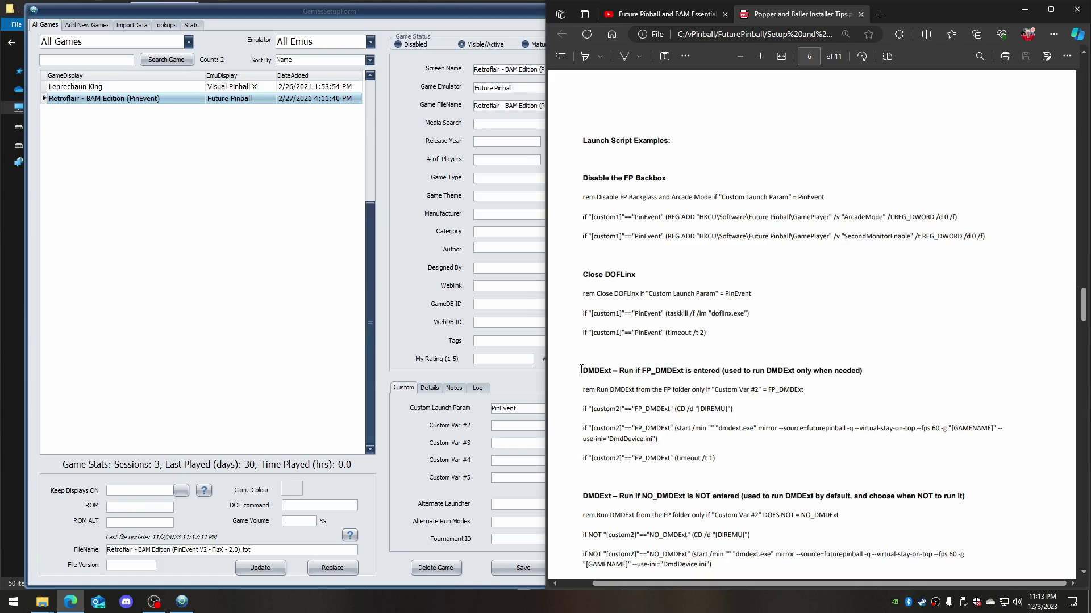
drag(582, 370, 861, 372)
click(402, 434)
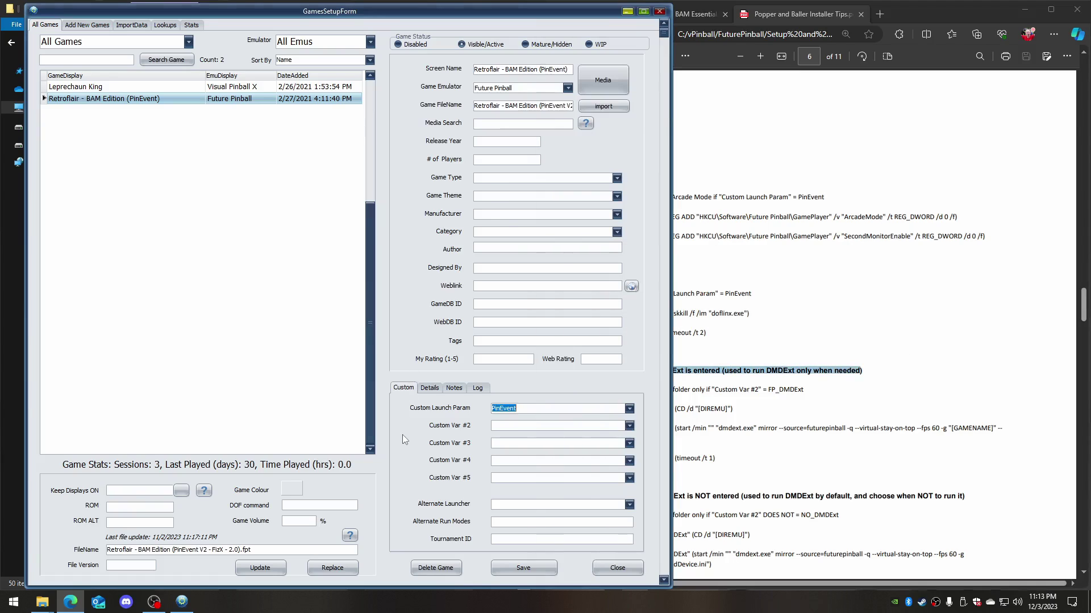
click(629, 427)
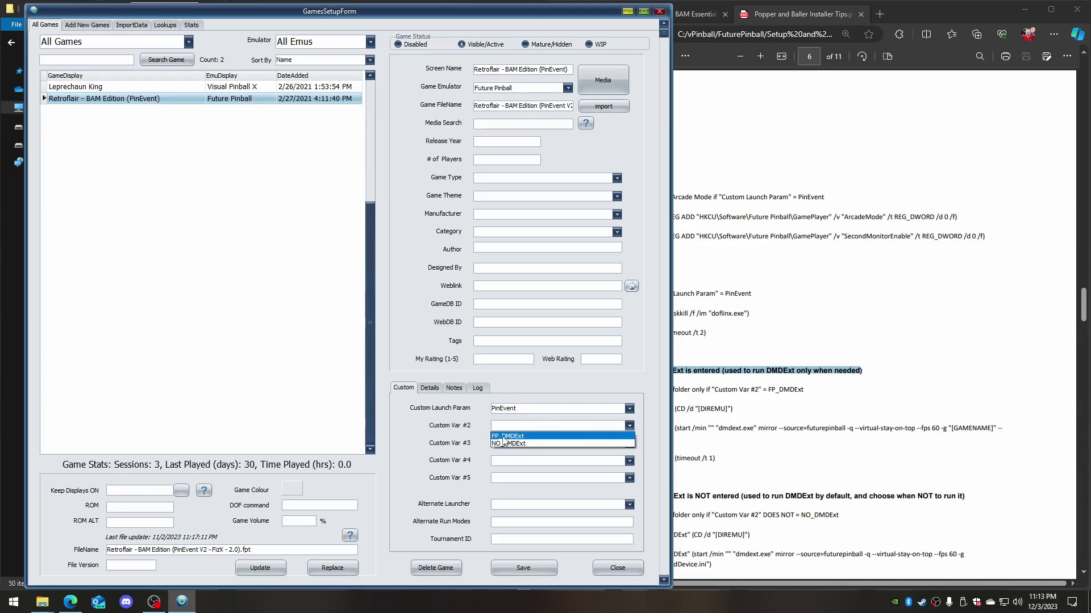
click(527, 438)
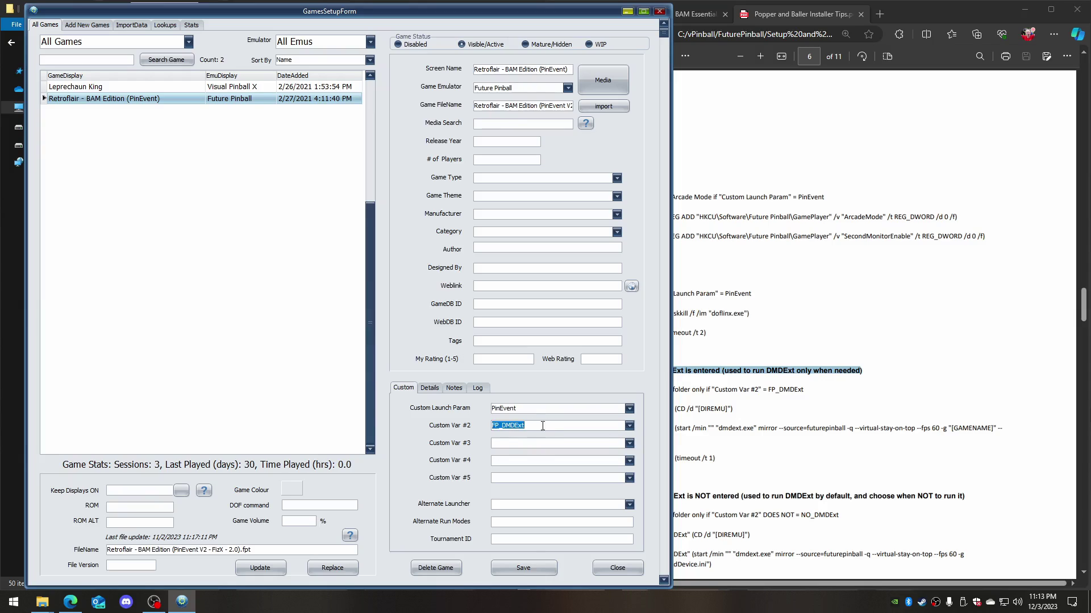
Examine the guide's "Run if NO_DMDExt is NOT entered" script example and its custom2 condition
click(694, 416)
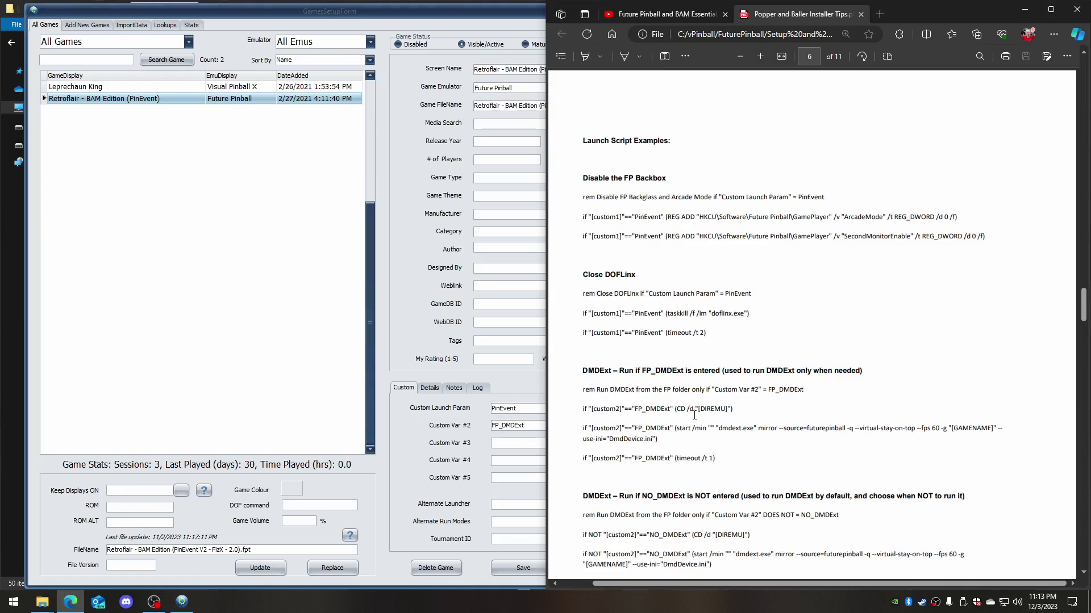
click(417, 430)
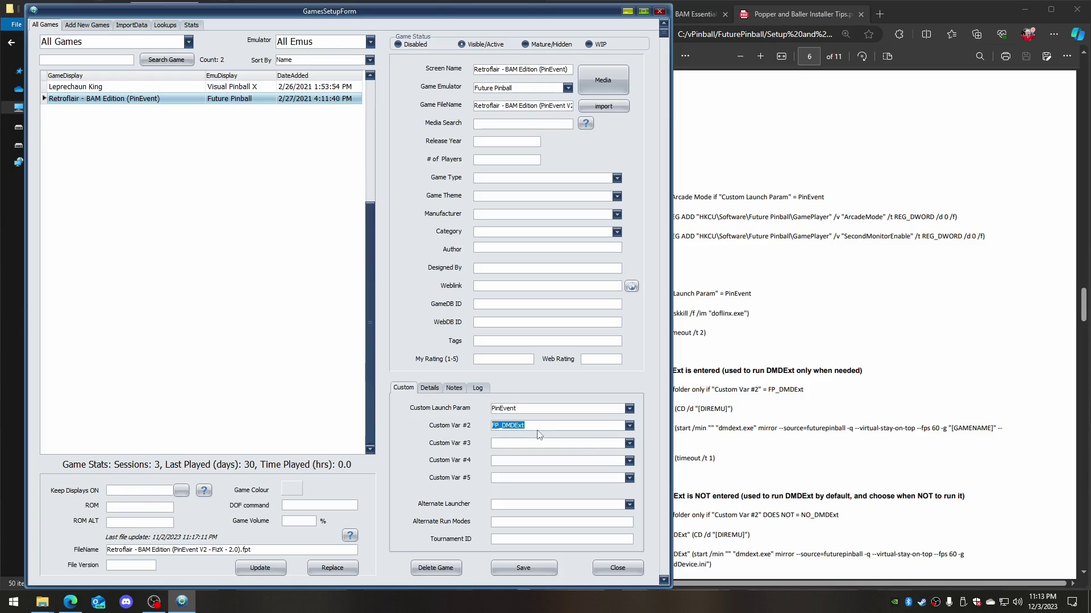
click(771, 428)
scroll(728, 324, down, 5)
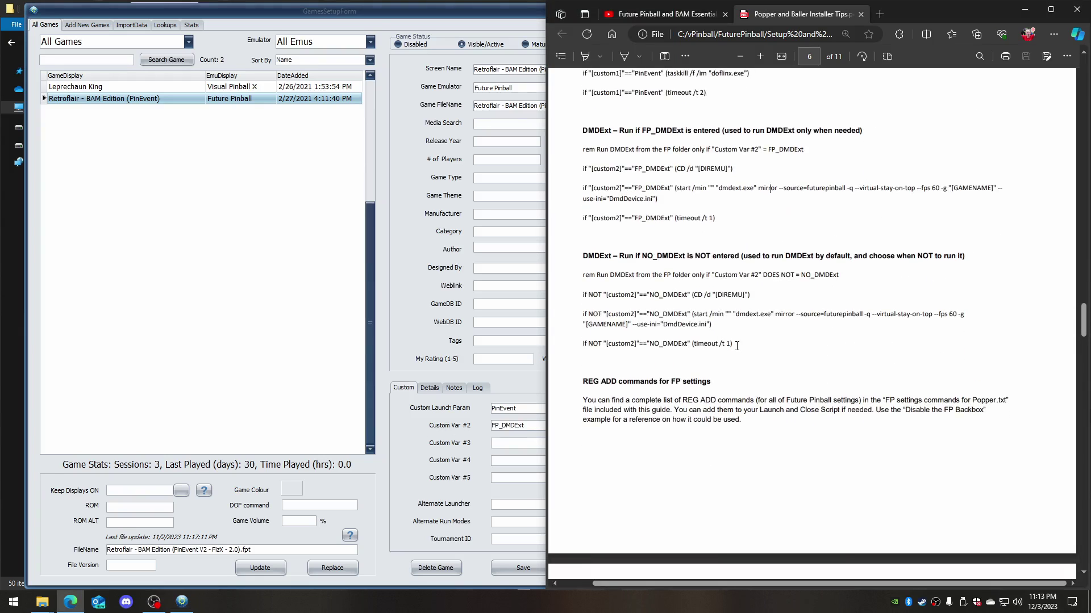
drag(737, 346, 577, 278)
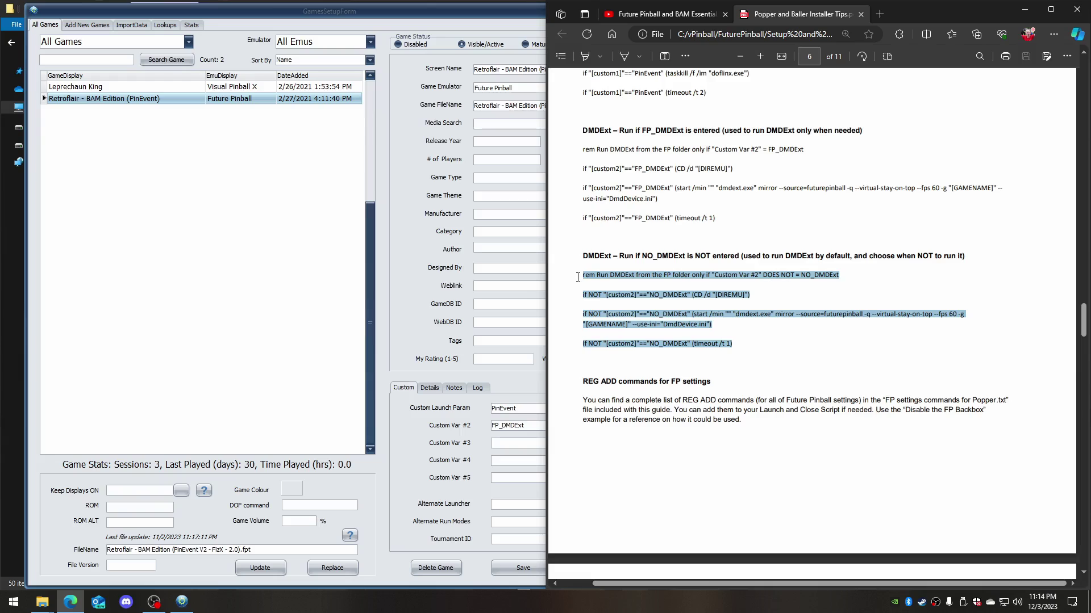
click(651, 297)
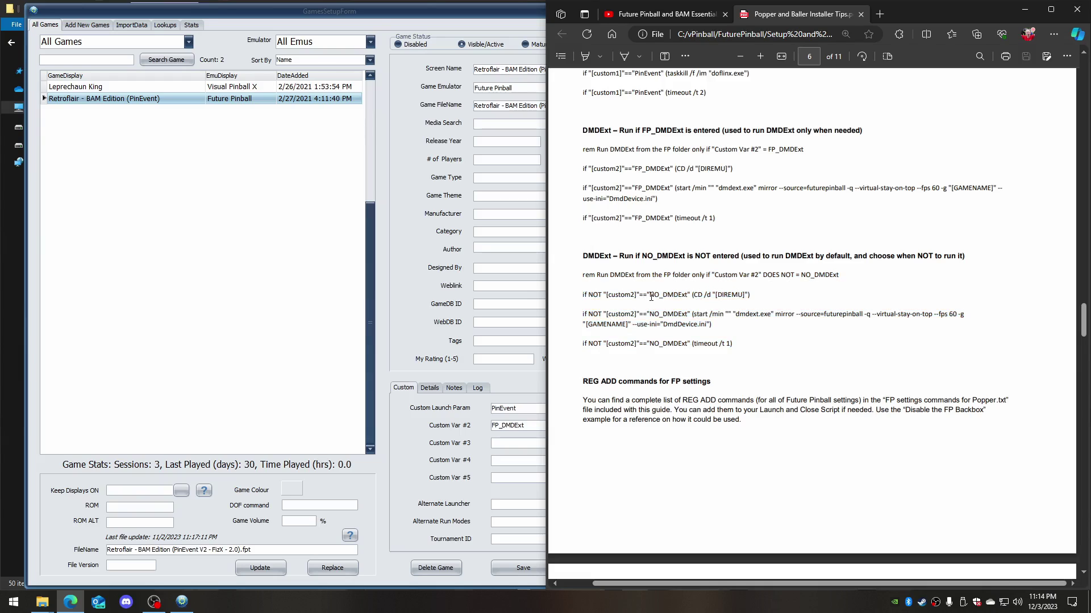
drag(650, 296, 687, 297)
Set Retroflair's Custom Var #2 to NO_DMDExt
click(398, 446)
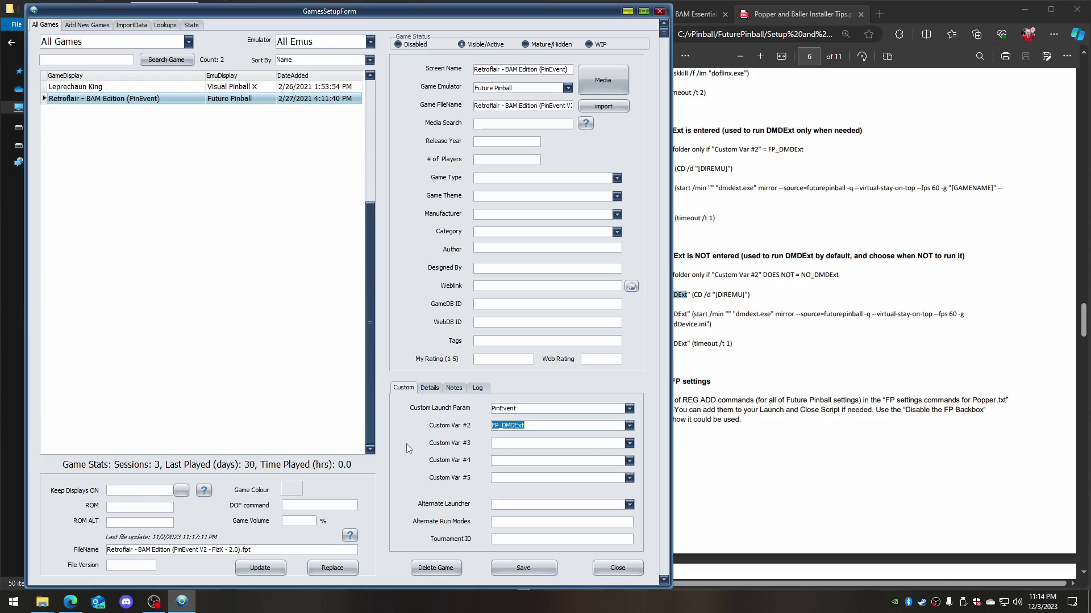
click(629, 426)
click(539, 444)
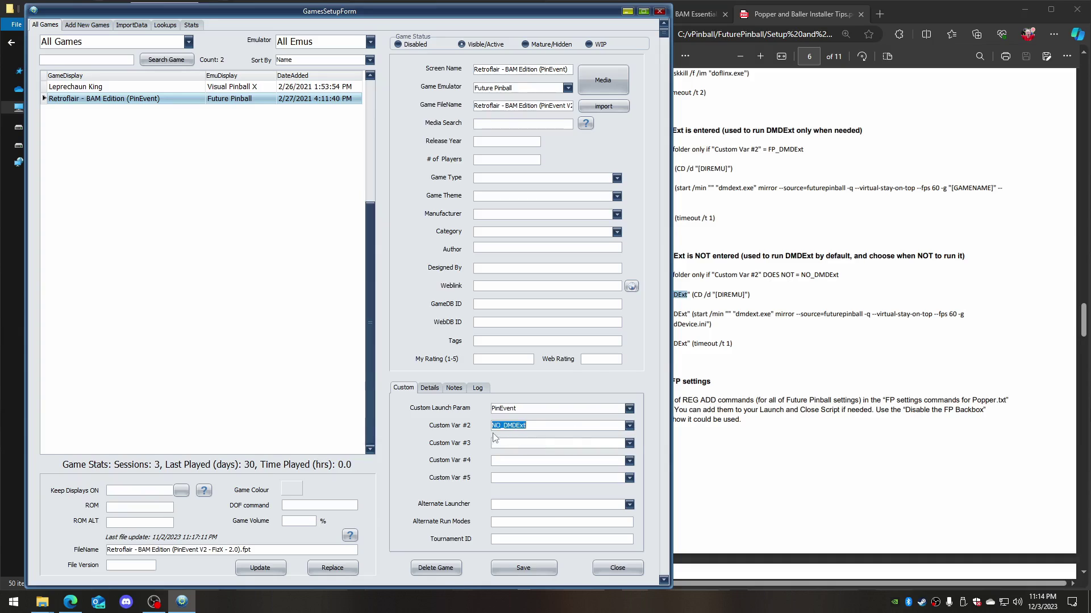
click(546, 426)
double_click(541, 427)
click(542, 427)
Review the FP_DMDExt and NO_DMDExt entries in the Custom 2 lookup list, and return to the game list
click(168, 26)
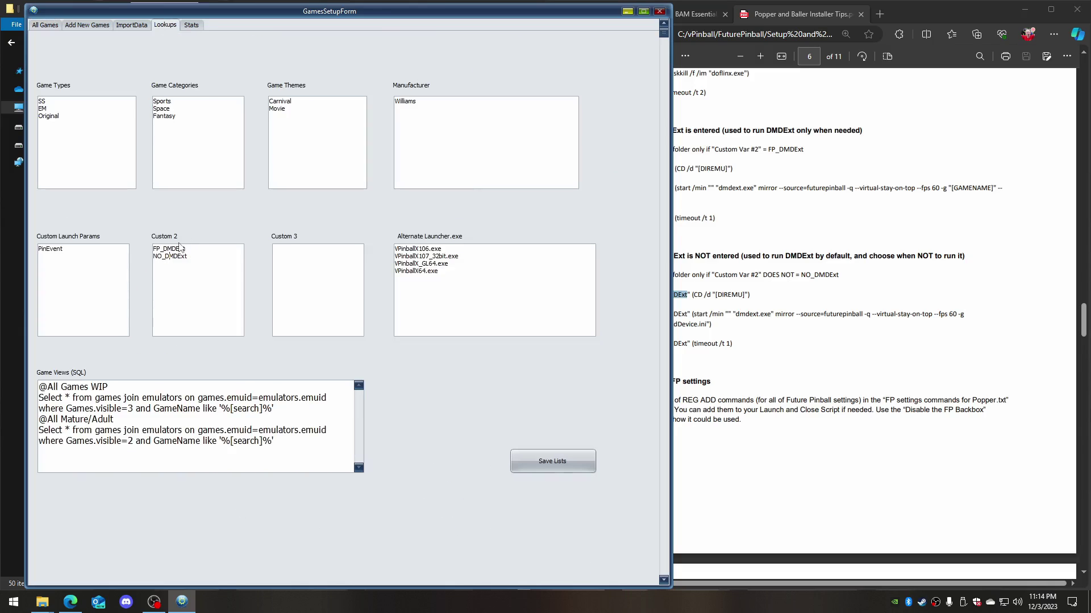
drag(188, 256, 147, 260)
click(194, 275)
click(44, 25)
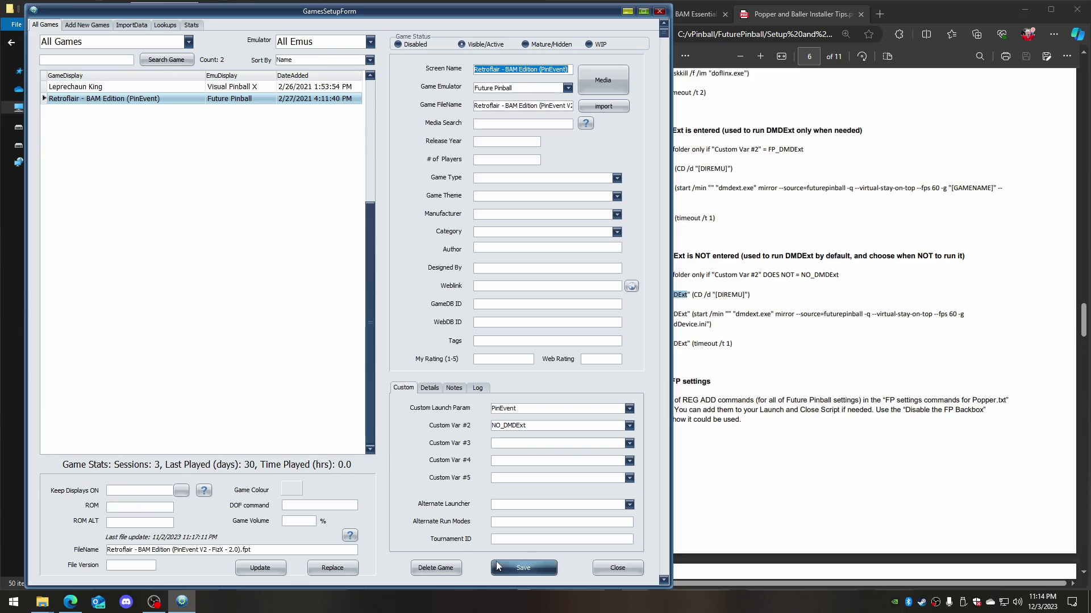
Close Games Manager and reopen the emulator settings for Future Pinball
click(617, 568)
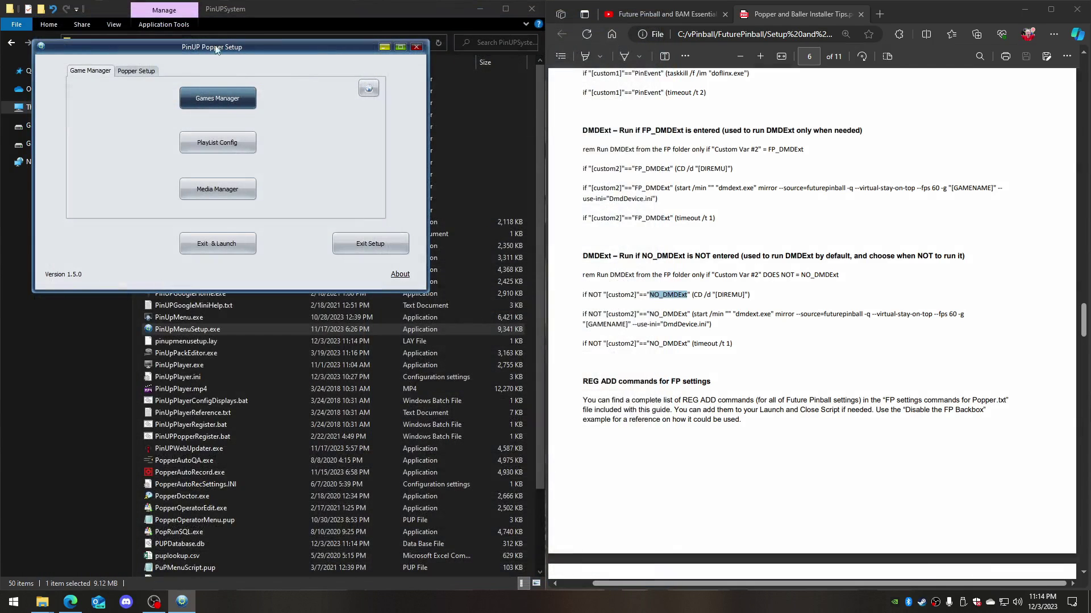
click(138, 70)
click(155, 149)
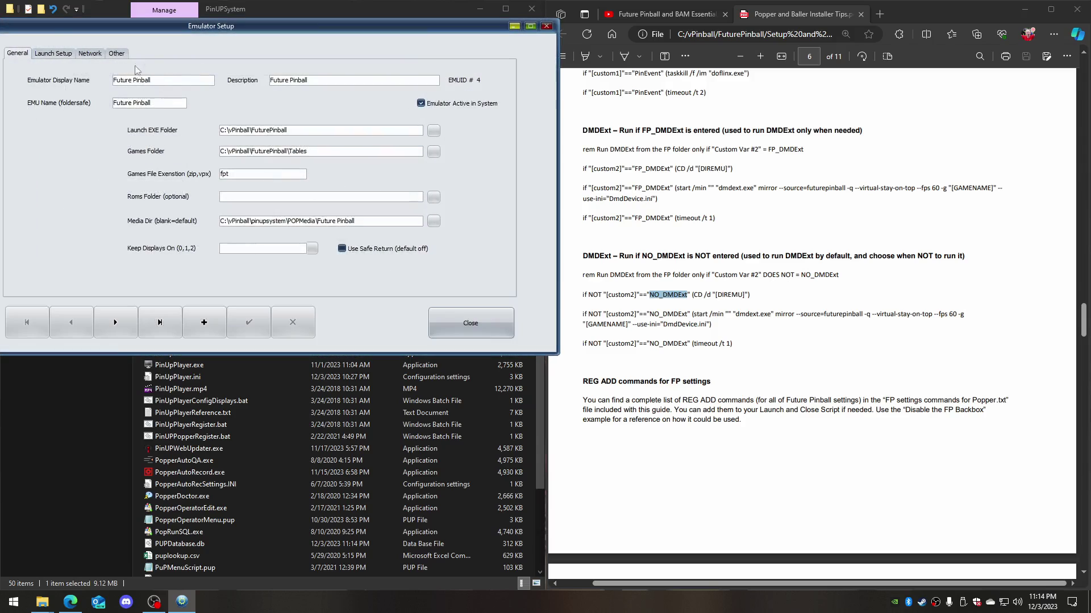
Show Future Pinball's launch script and copy the three-line Close DOFLinx block from the guide
click(53, 53)
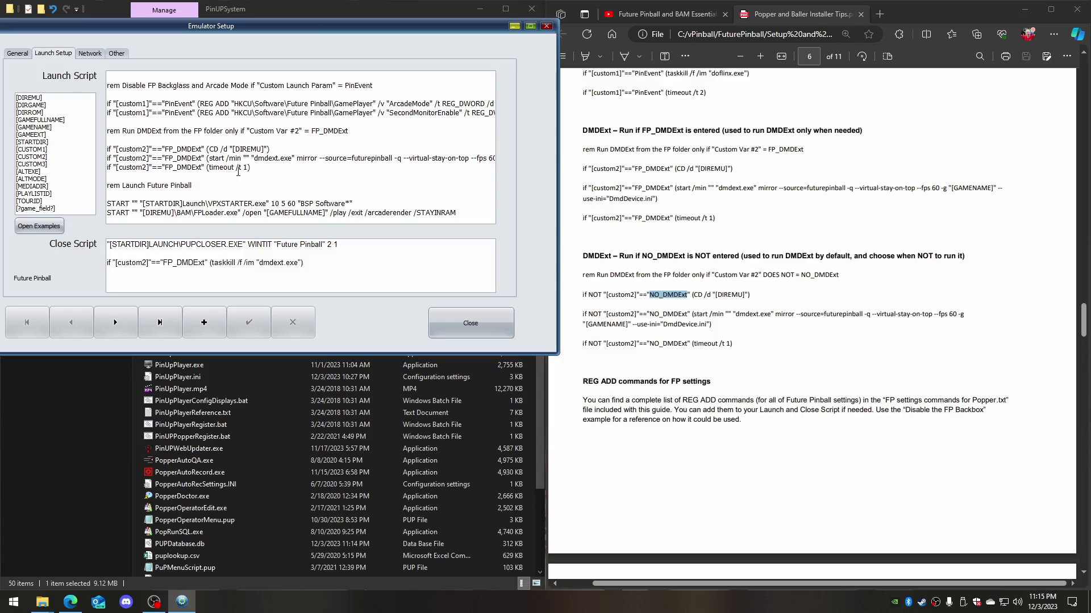
click(658, 296)
scroll(658, 295, up, 3)
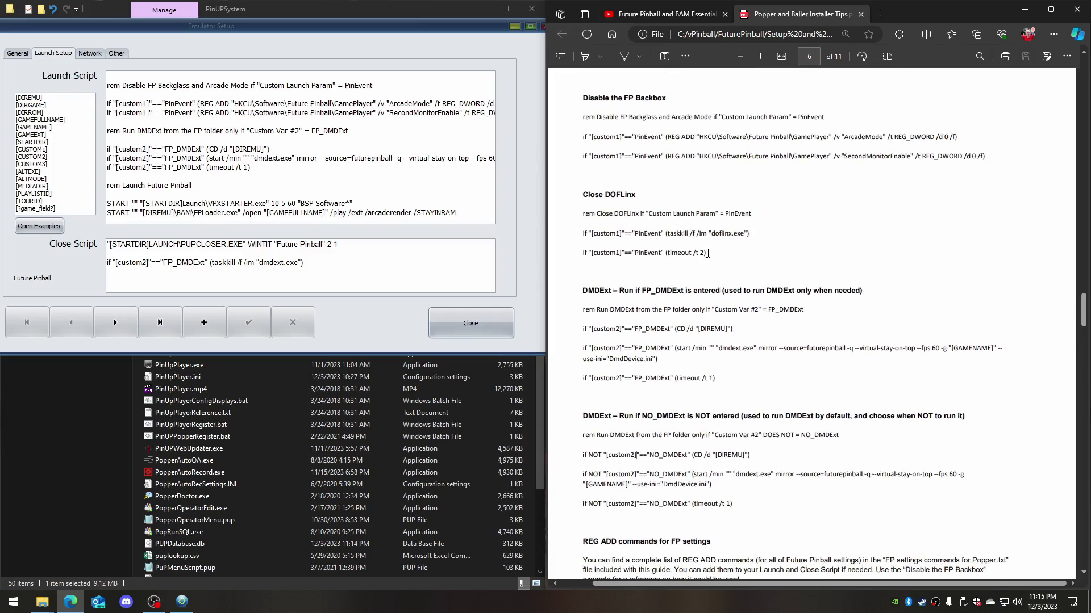
drag(705, 254, 578, 219)
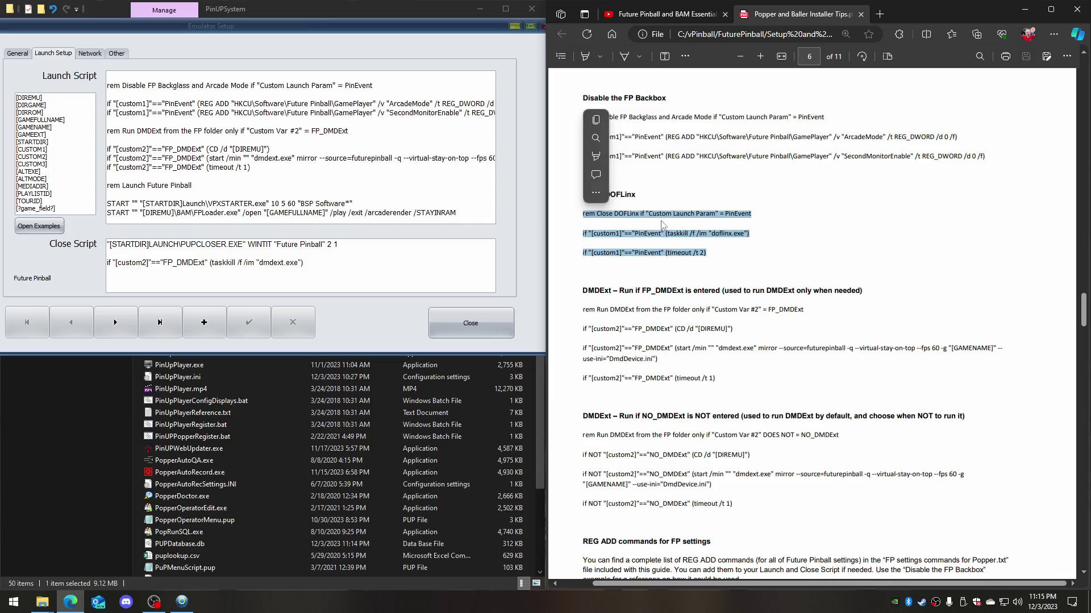
right_click(660, 220)
click(591, 209)
drag(582, 214, 706, 255)
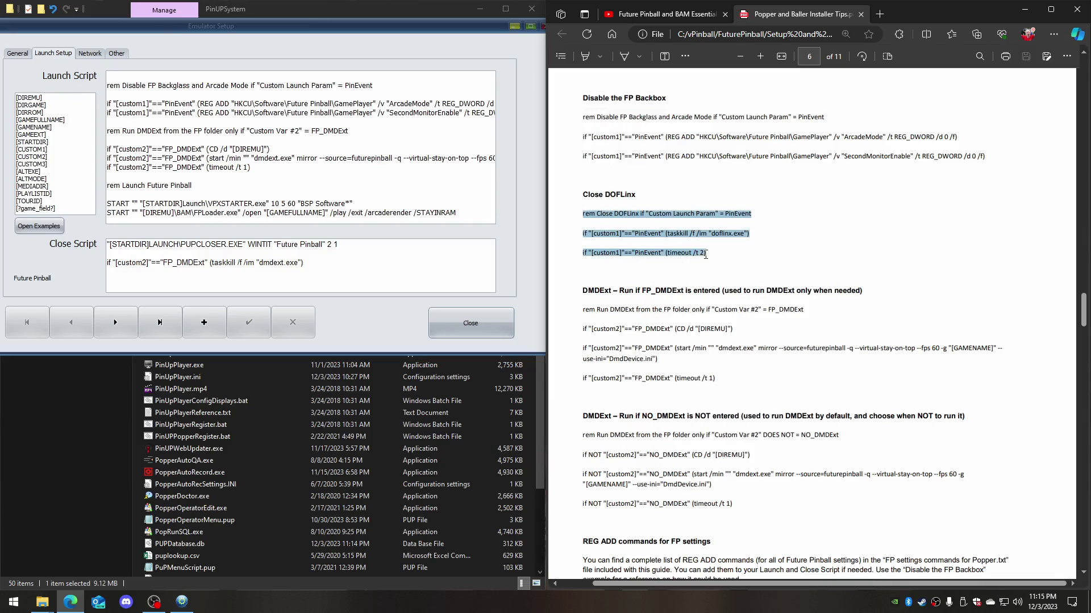
right_click(630, 234)
click(680, 279)
Paste the Close DOFLinx block above "rem Launch Future Pinball" in the launch script, with a blank line after its comment
click(288, 172)
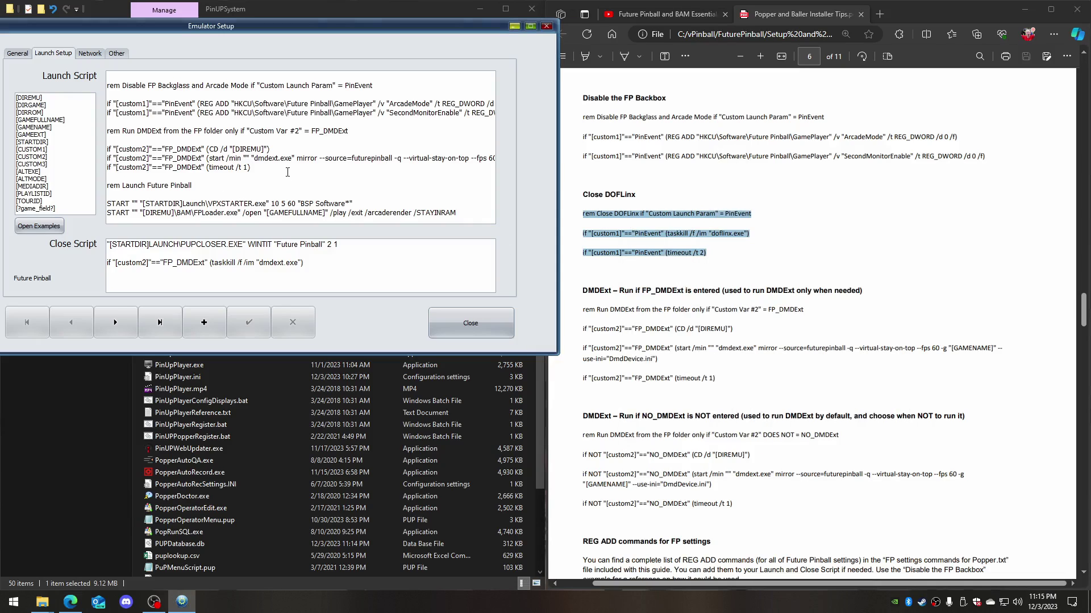
key(Return)
key(Return)
key(Up)
key(ctrl+v)
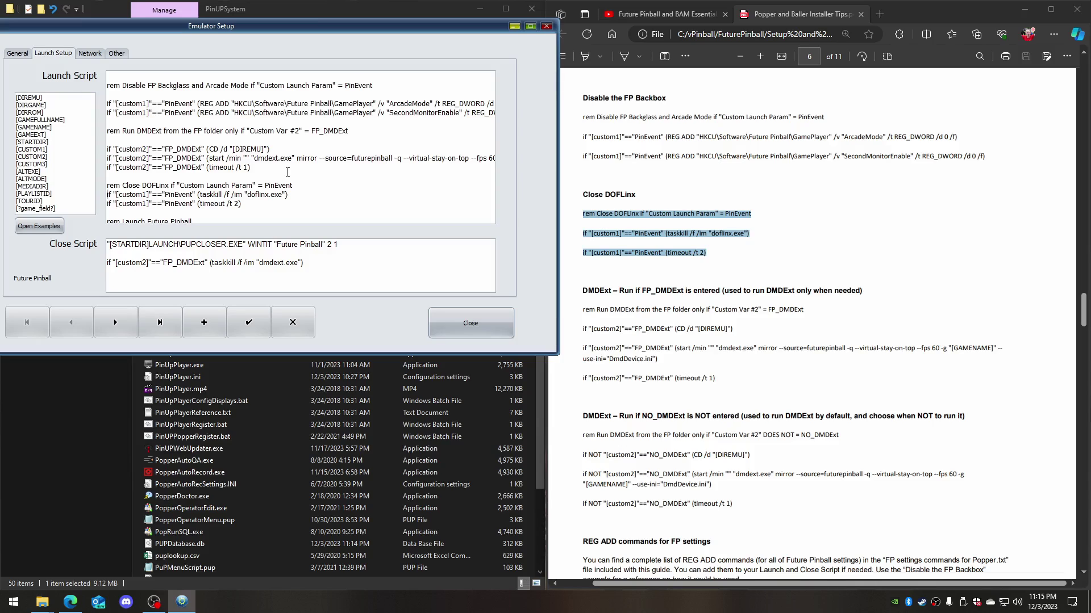
key(Return)
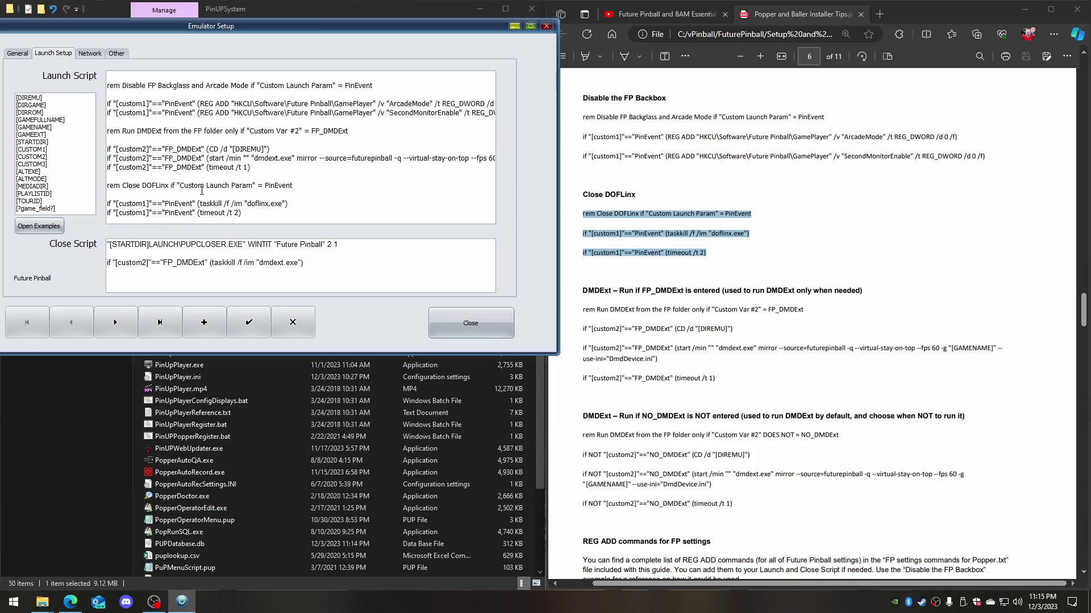
Check the added DOFLinx comment and its custom1 taskkill line, and close the emulator settings
double_click(110, 186)
drag(301, 188, 107, 185)
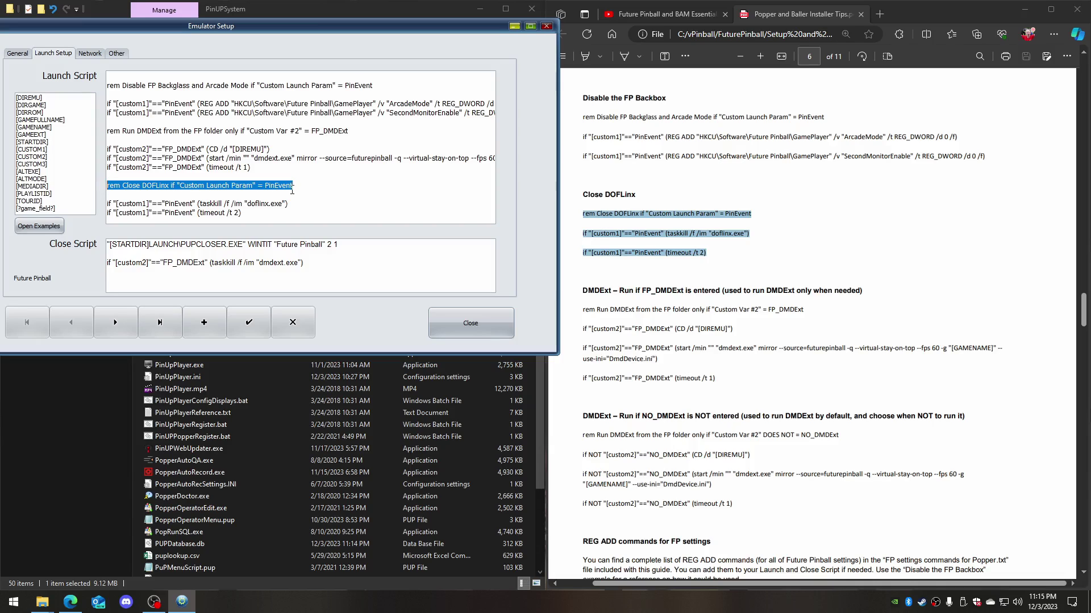
click(128, 203)
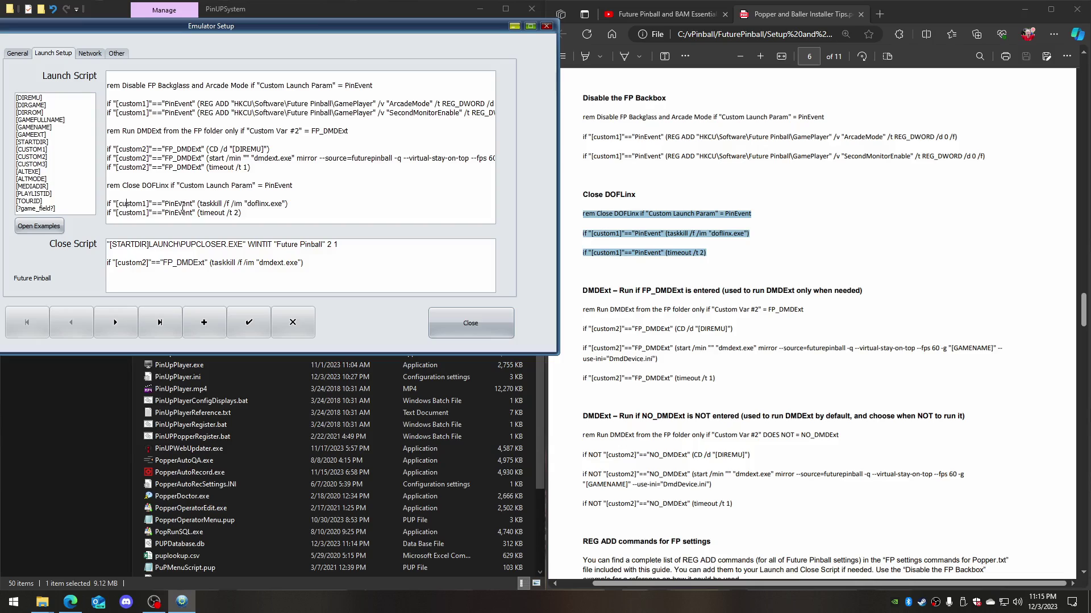
drag(165, 204, 287, 205)
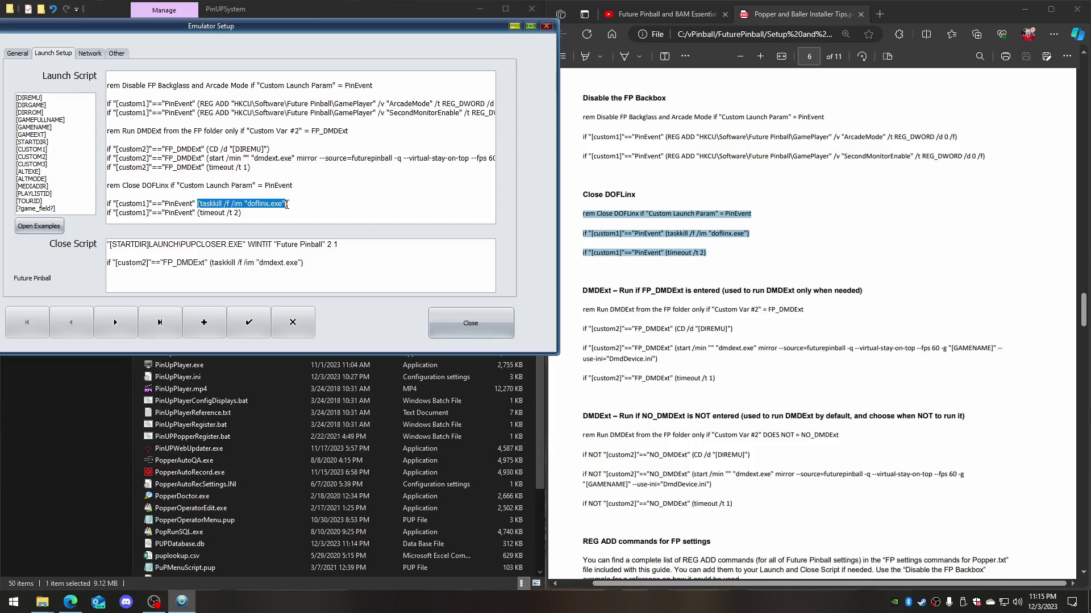
click(325, 199)
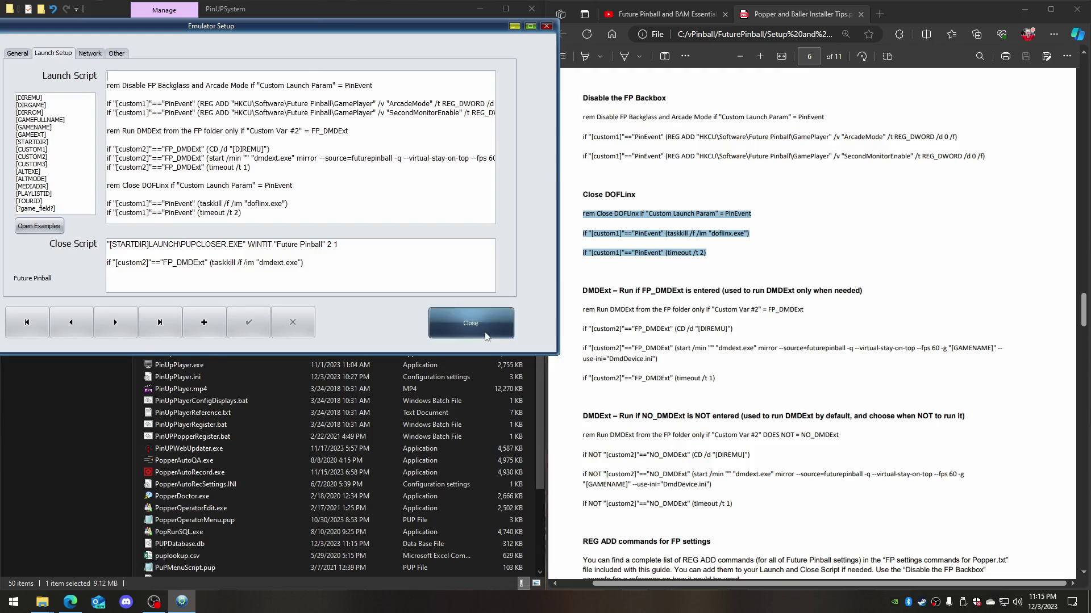
click(471, 322)
Review Retroflair's Custom Launch Param and Custom Var #2 in Games Manager, and close it
click(92, 71)
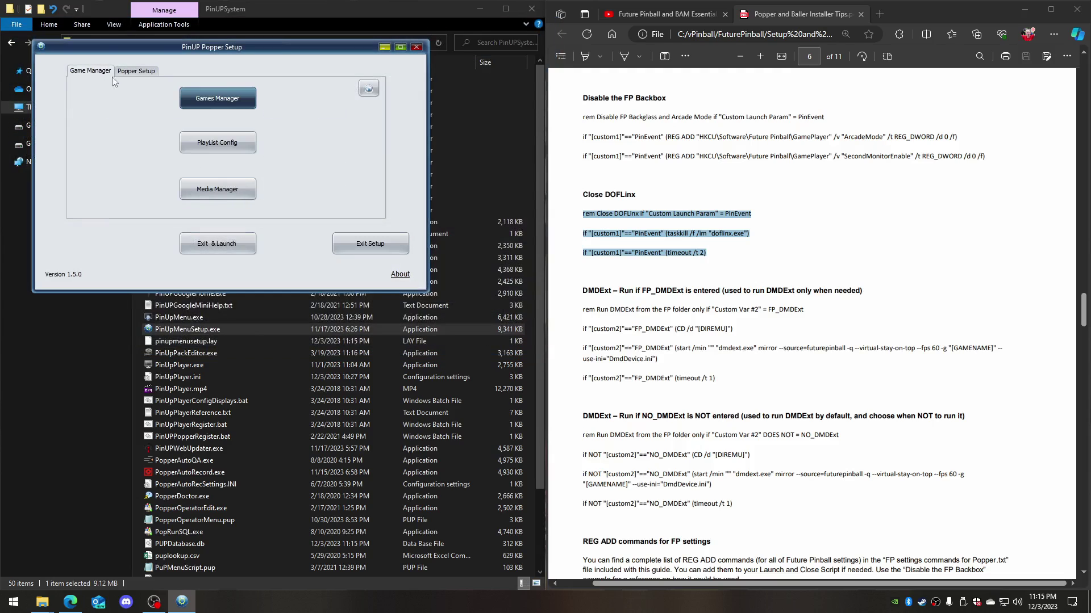
click(193, 107)
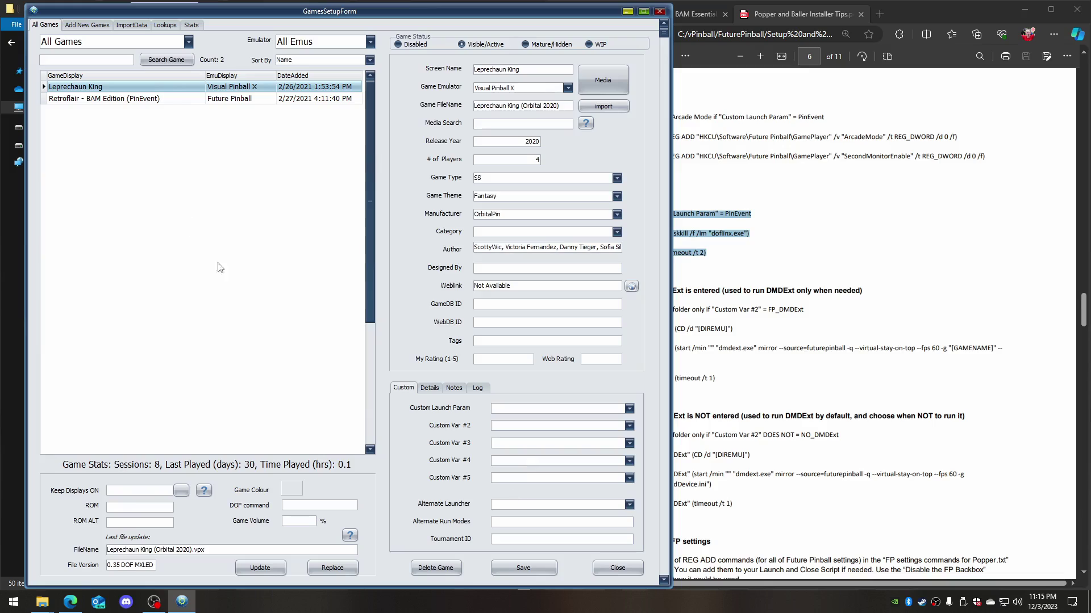
click(91, 100)
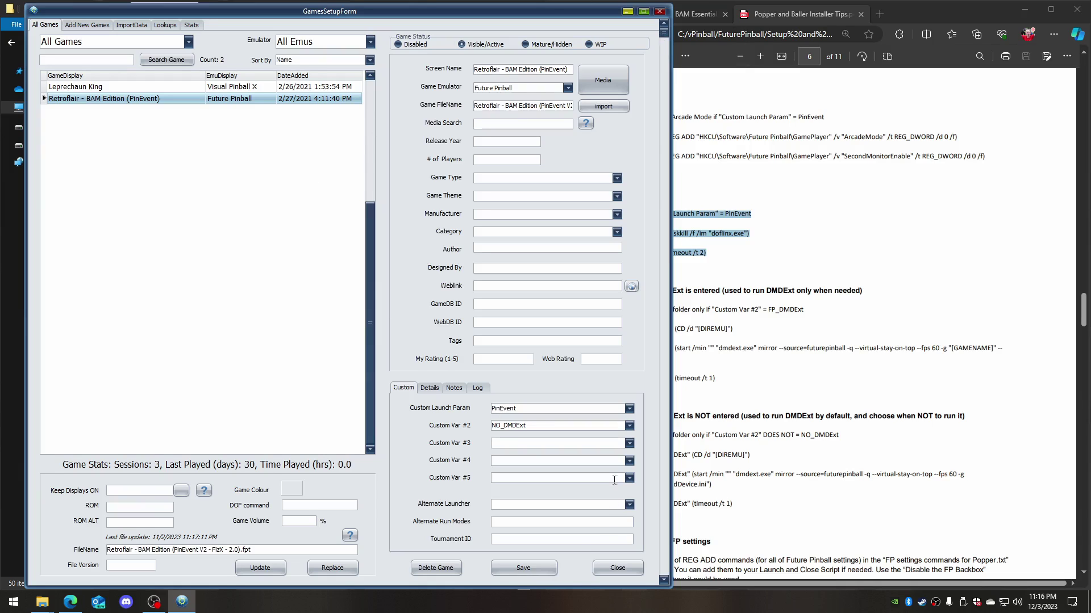
click(615, 568)
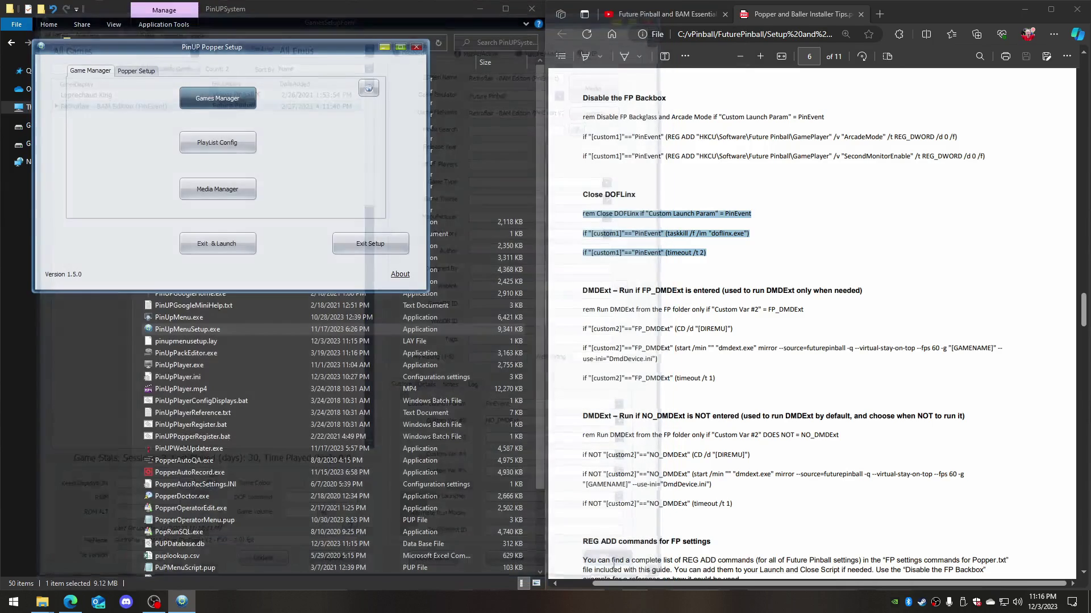
Reopen Future Pinball's launch script and copy the guide's Disable the FP Backbox block
click(137, 71)
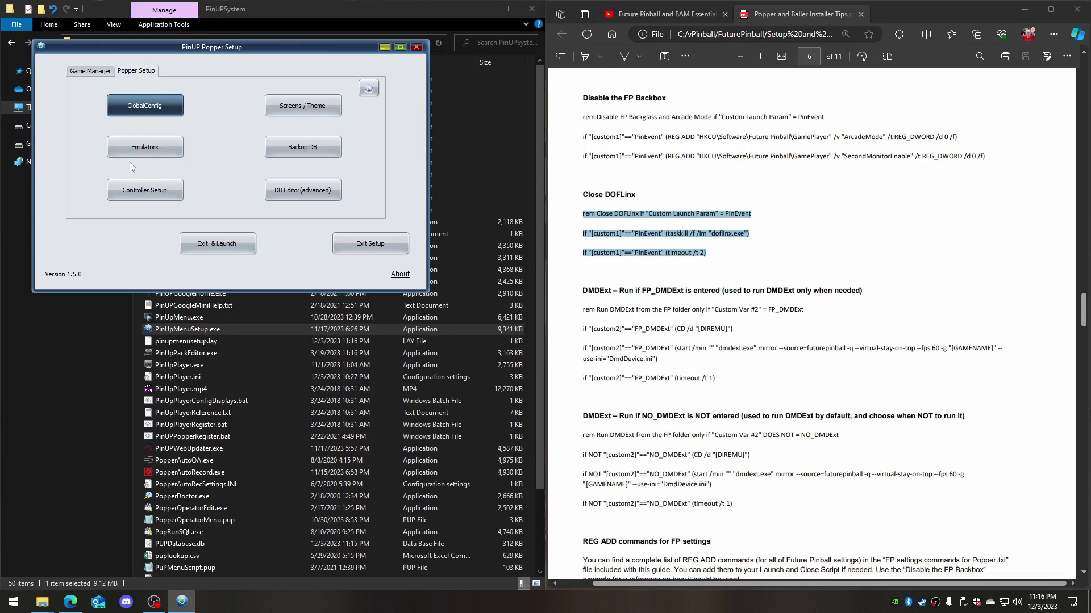
click(128, 145)
click(61, 55)
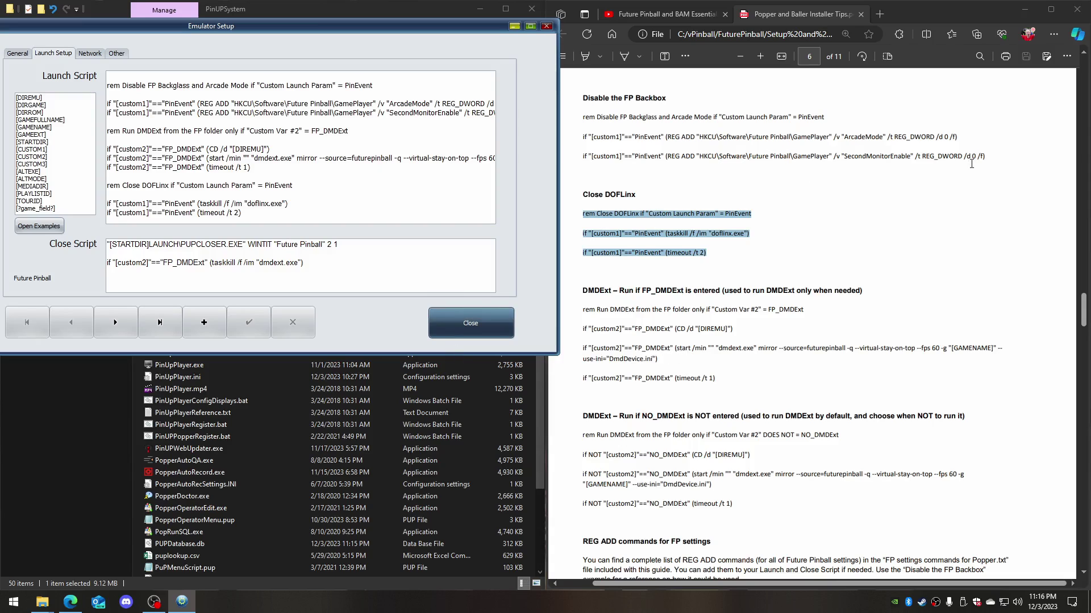
drag(990, 158, 588, 55)
click(785, 137)
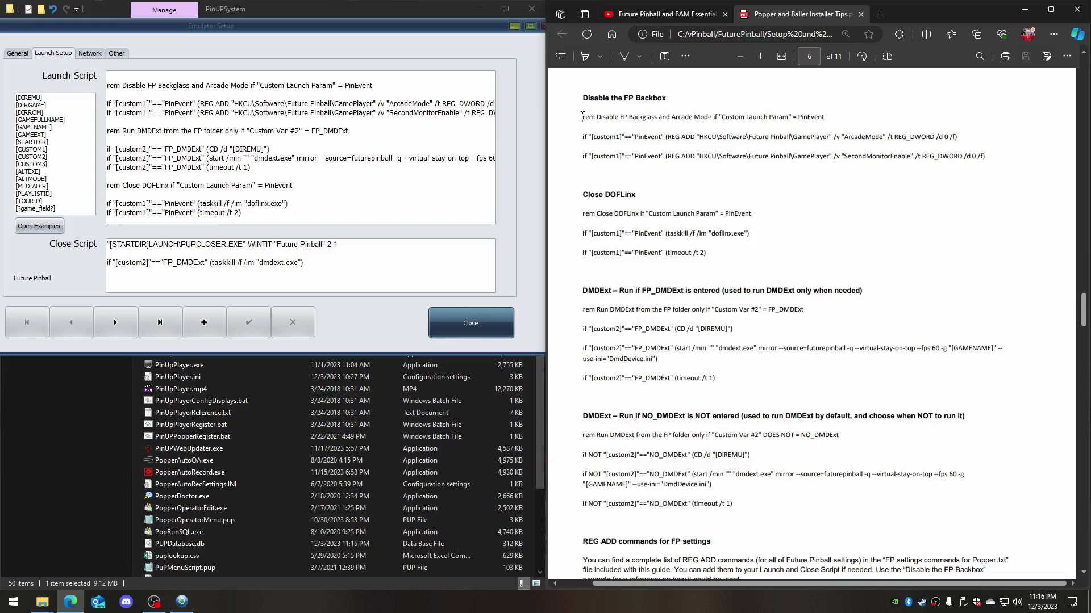
drag(583, 117, 992, 159)
right_click(878, 155)
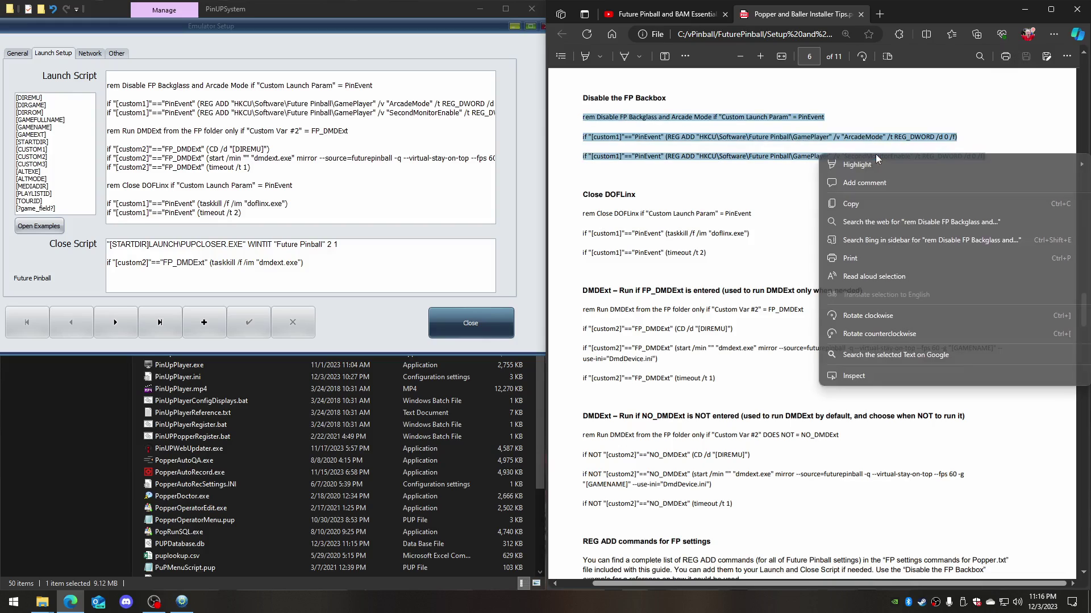
click(850, 203)
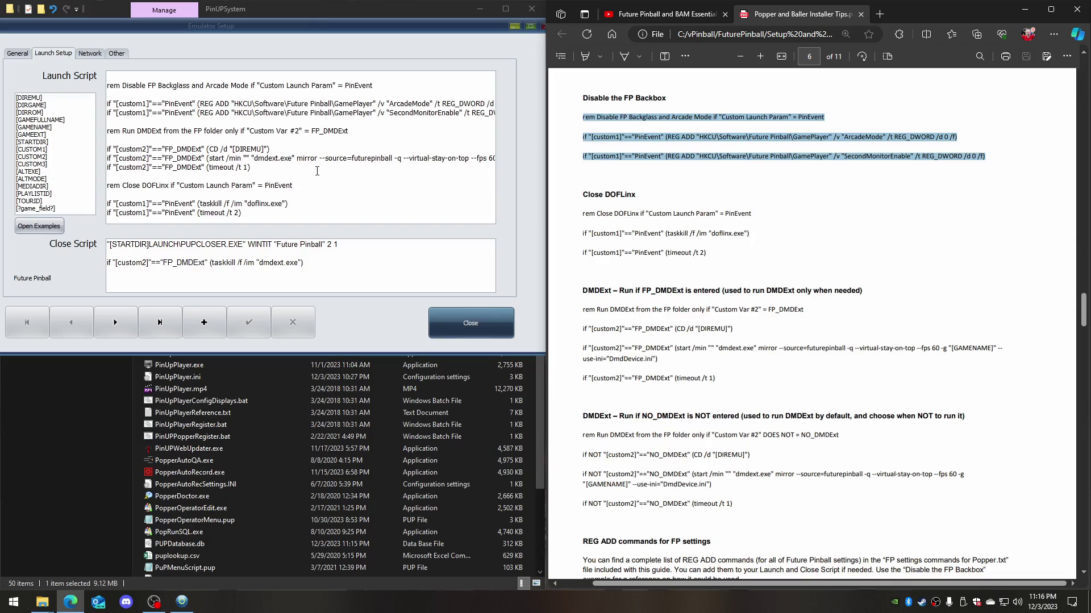
Paste the Disable FP Backglass block between the DOFLinx lines and "rem Launch Future Pinball", tidying the blank lines around it
click(317, 171)
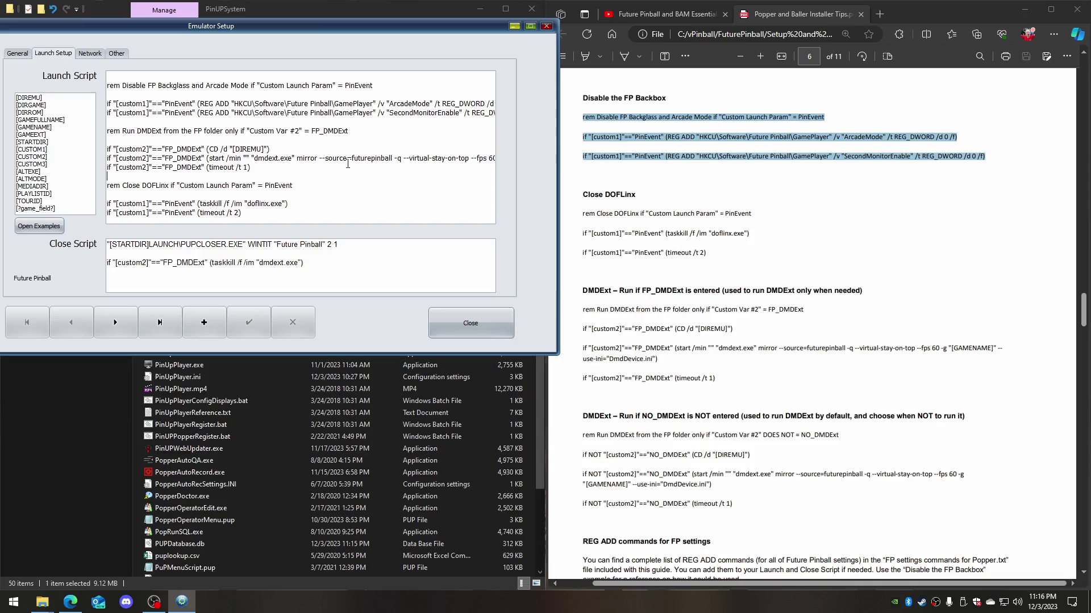
key(Down)
key(Down)
key(Down)
key(Down)
key(Down)
key(Down)
key(Down)
key(Down)
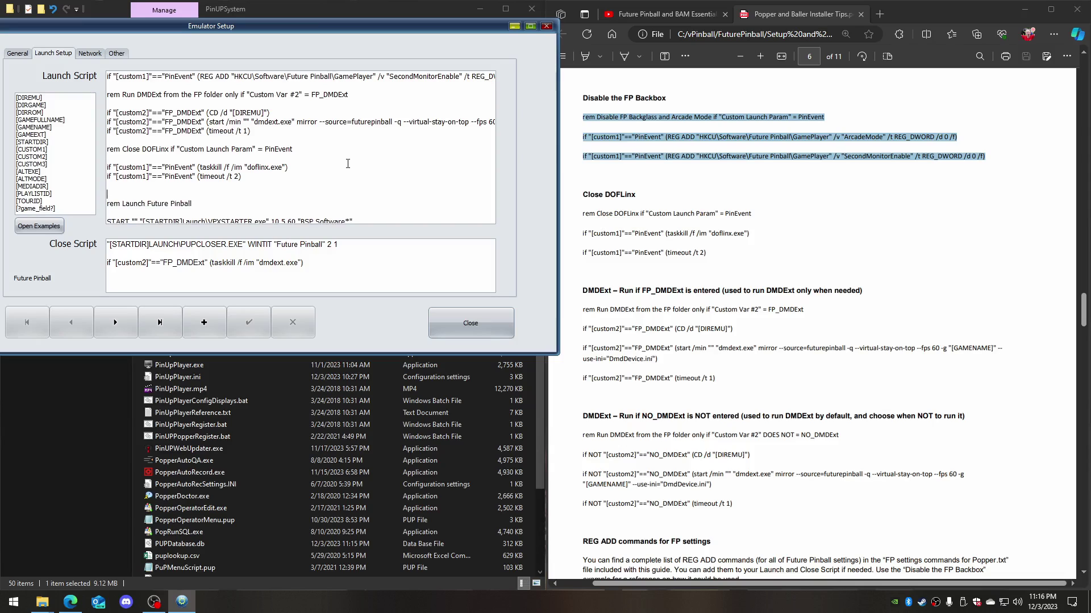
key(Delete)
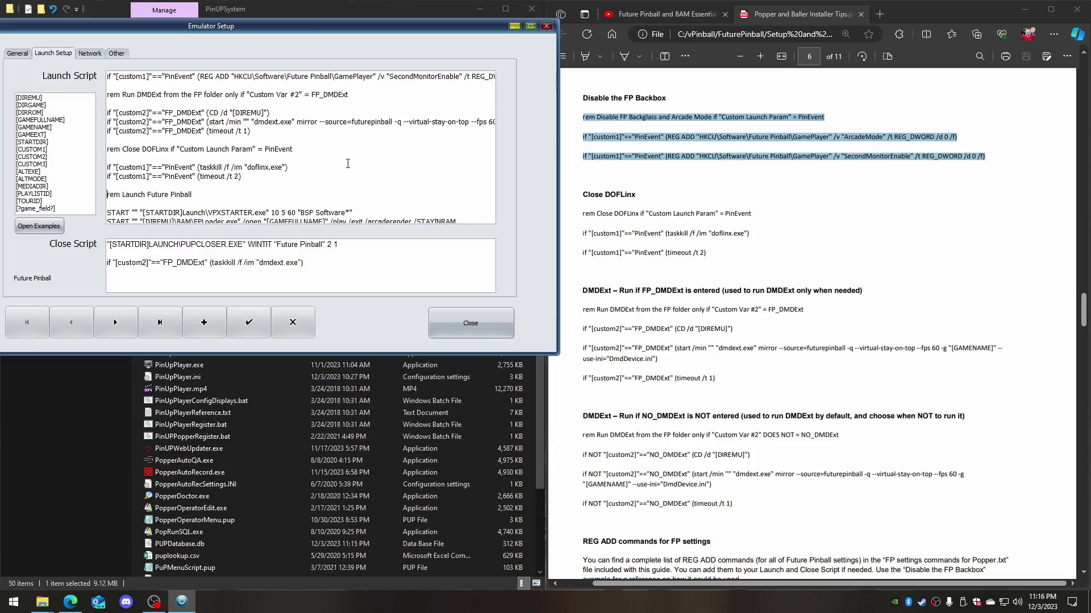
key(Return)
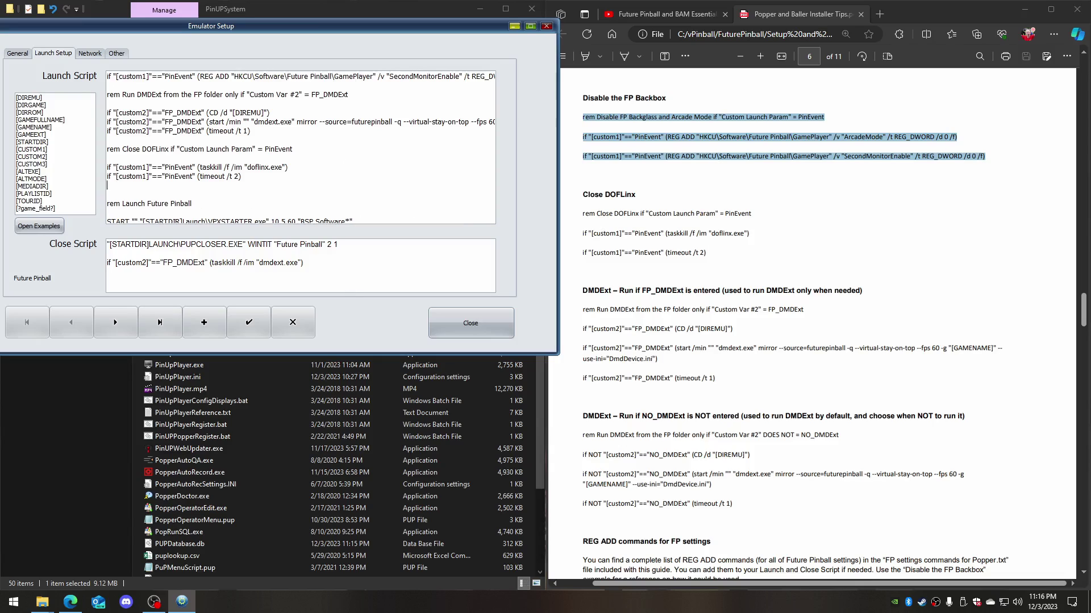
key(Return)
key(ctrl+v)
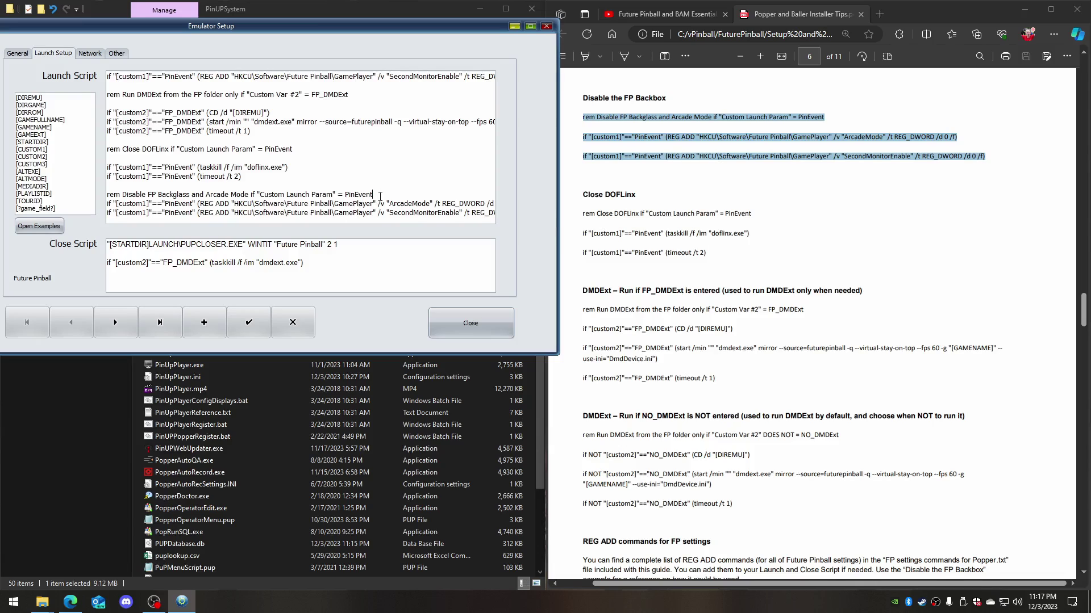
key(Return)
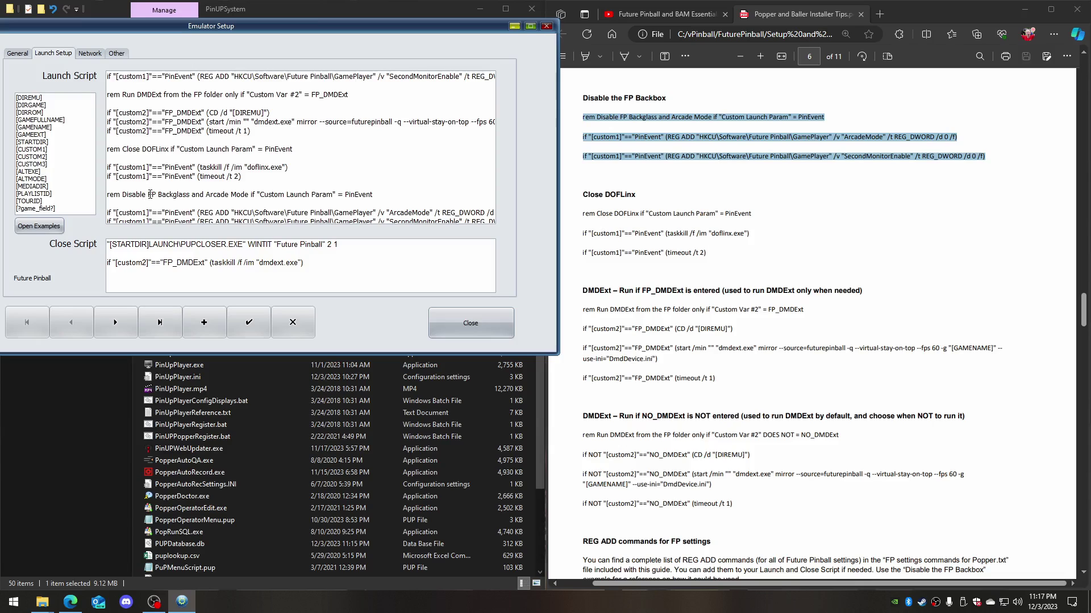
Change the pasted block's comment to: rem Disable Reflections if "Custom 3" = Ref_Off
drag(150, 194, 250, 194)
text(Reflections)
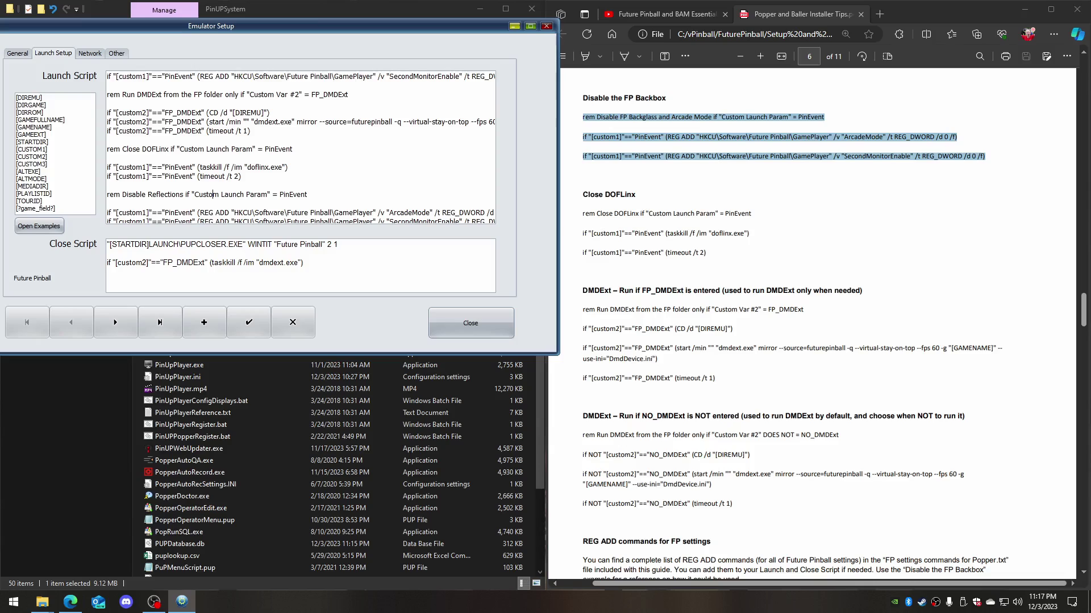
drag(221, 194, 268, 195)
text(3)
drag(238, 195, 264, 195)
text(Ref_Of)
Copy Ref_Off from the comment and replace PinEvent with it in the pasted ArcadeMode REG ADD line
key(shift+Left)
key(shift+Left)
key(shift+Left)
key(shift+Left)
key(shift+Left)
key(shift+Left)
click(168, 204)
drag(164, 212, 193, 213)
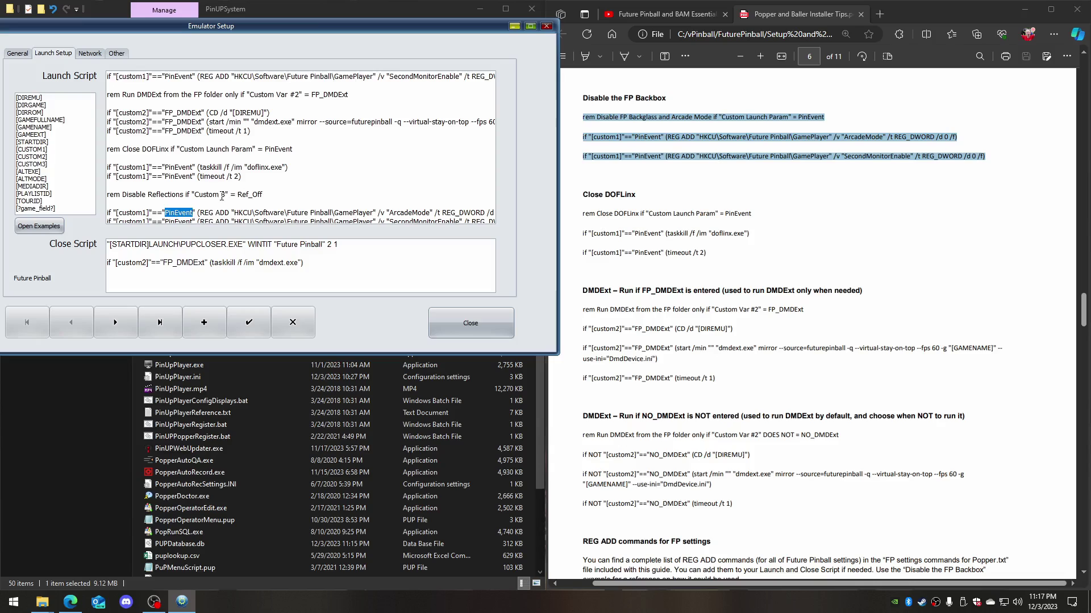
key(ctrl+v)
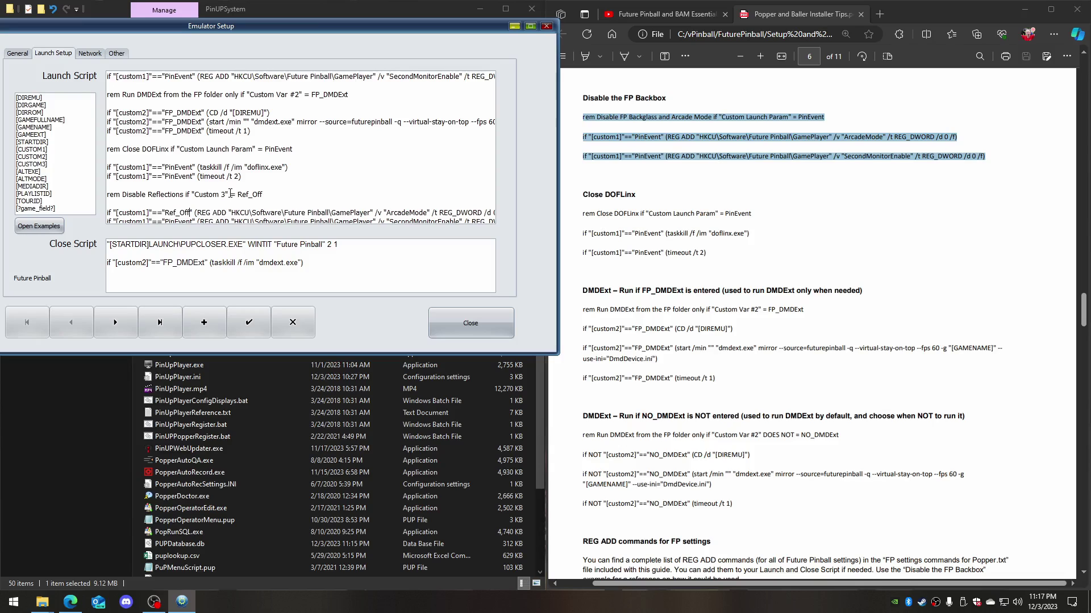
Delete the pasted SecondMonitorEnable REG ADD line from the Disable Reflections block
key(Down)
key(End)
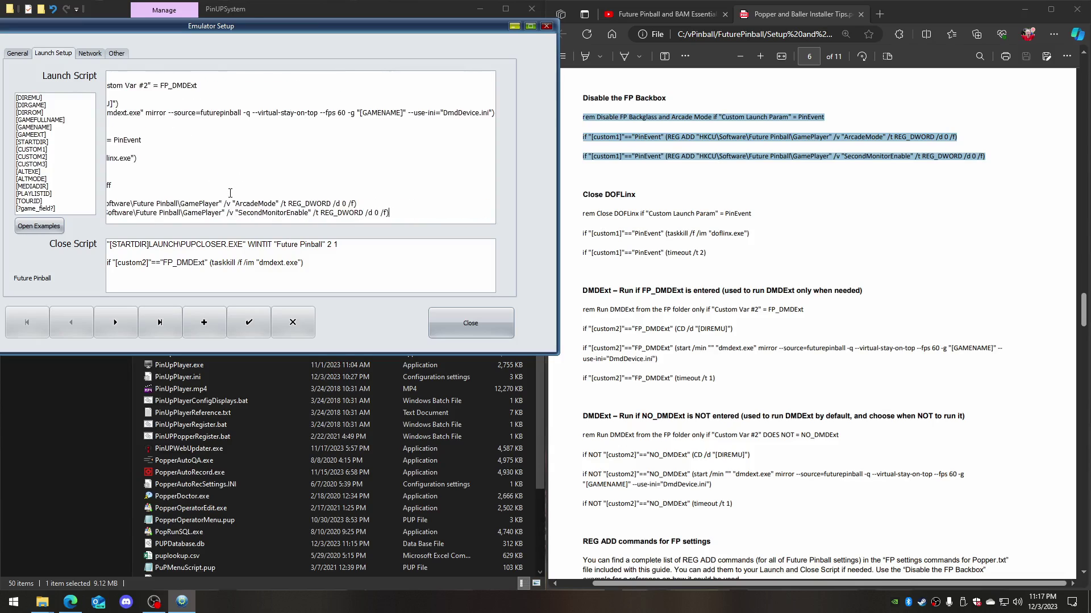
key(shift+Home)
key(Delete)
key(Delete)
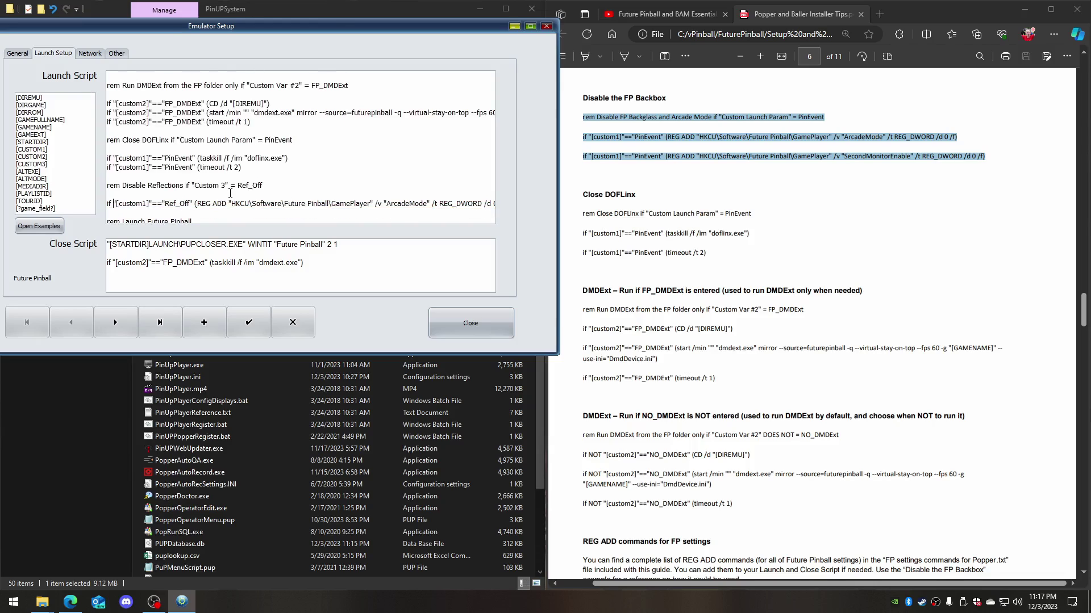
Change the Ref_Off line's condition variable to custom3
key(Right)
key(Right)
key(Right)
key(Right)
key(Right)
key(Right)
key(Right)
key(Right)
key(Right)
key(Delete)
text(3)
Open "FP settings commands for Popper.txt" from FuturePinball's "6 - Popper and Baller Installer Tips" guide folder and fit it beside the PDF
click(219, 441)
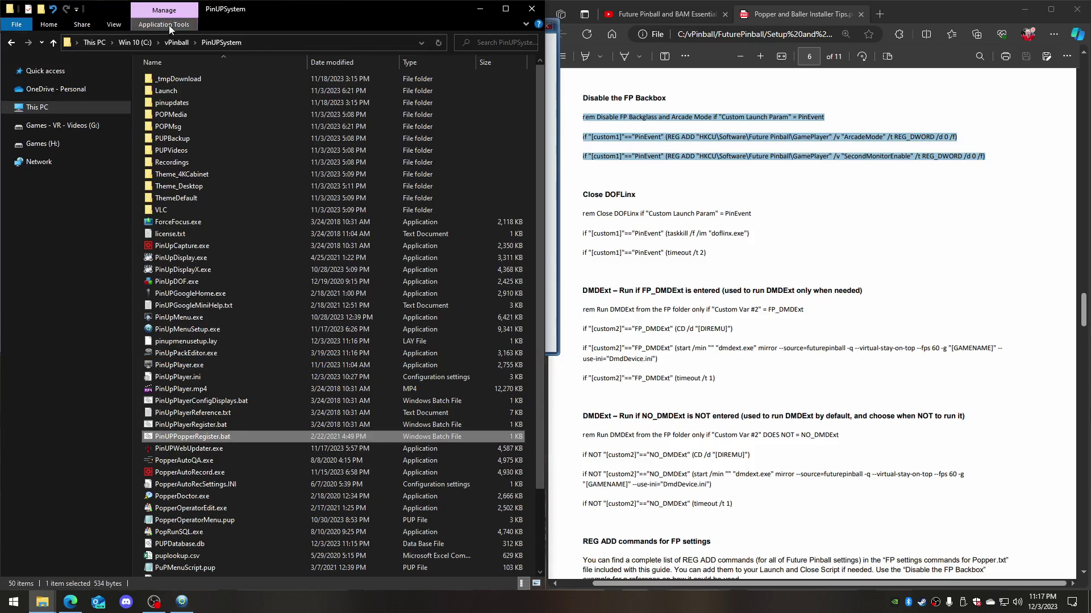
key(BackSpace)
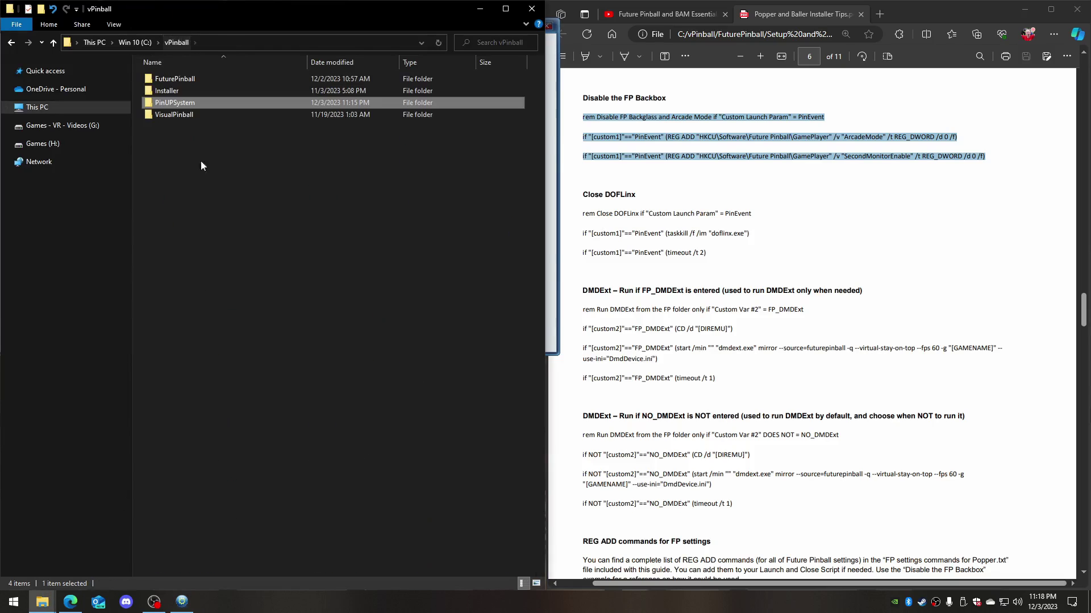
double_click(198, 80)
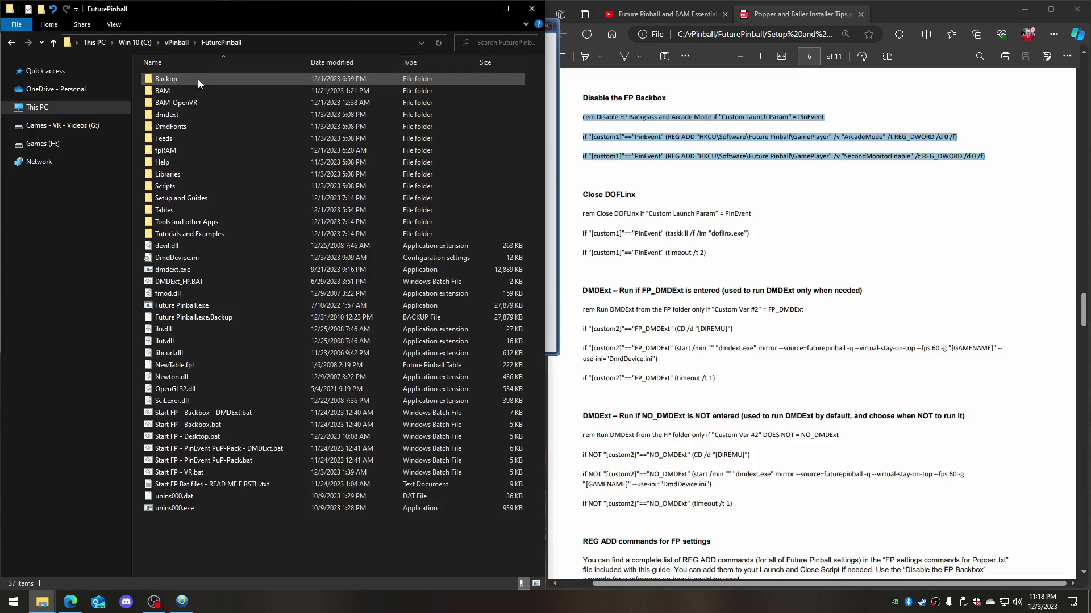
double_click(199, 200)
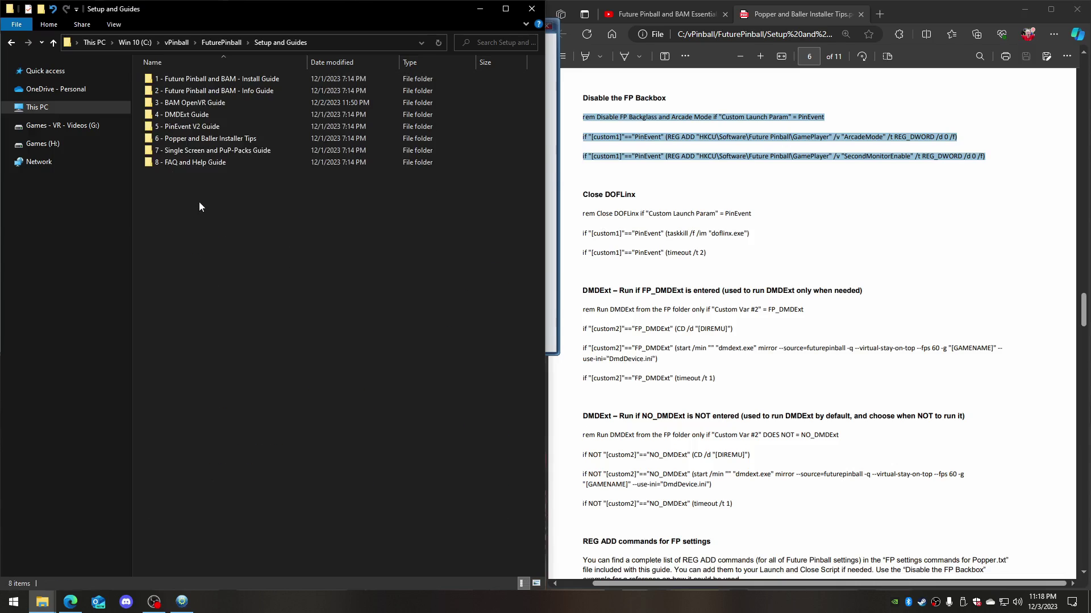
double_click(204, 137)
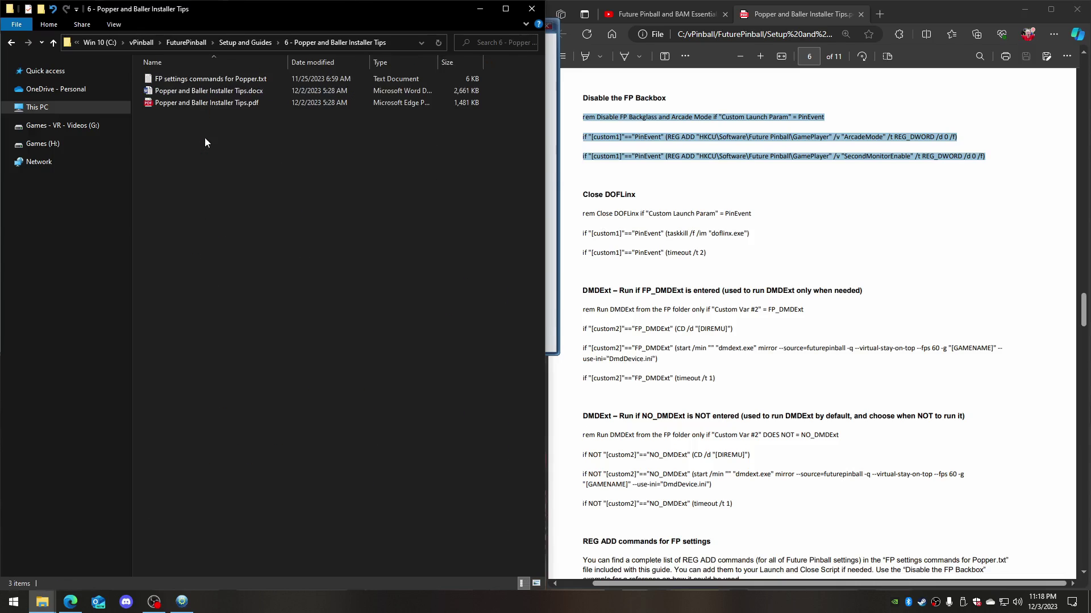
double_click(192, 79)
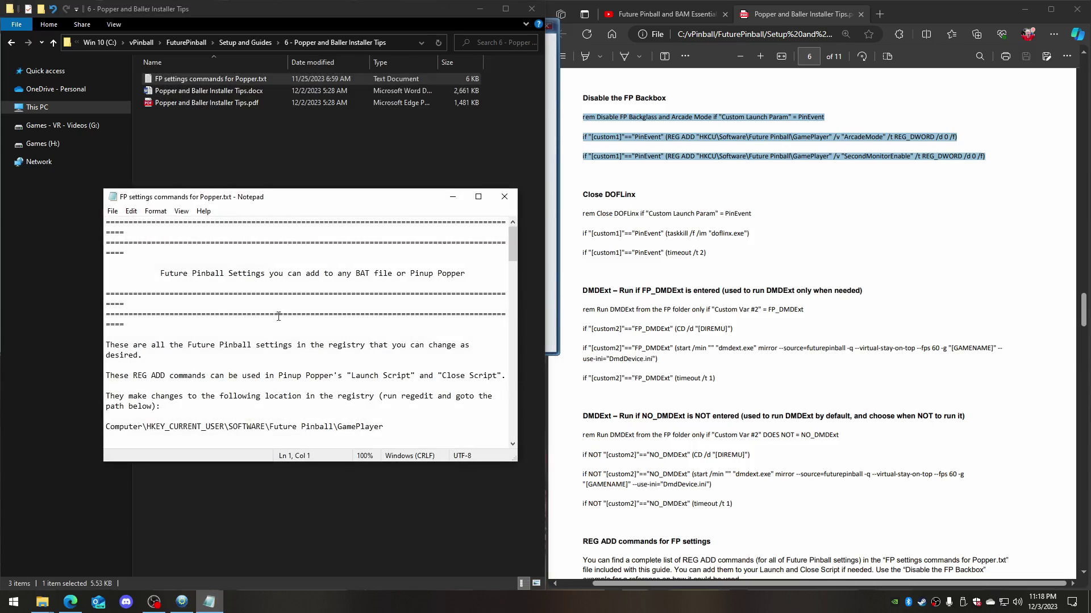
key(super+Left)
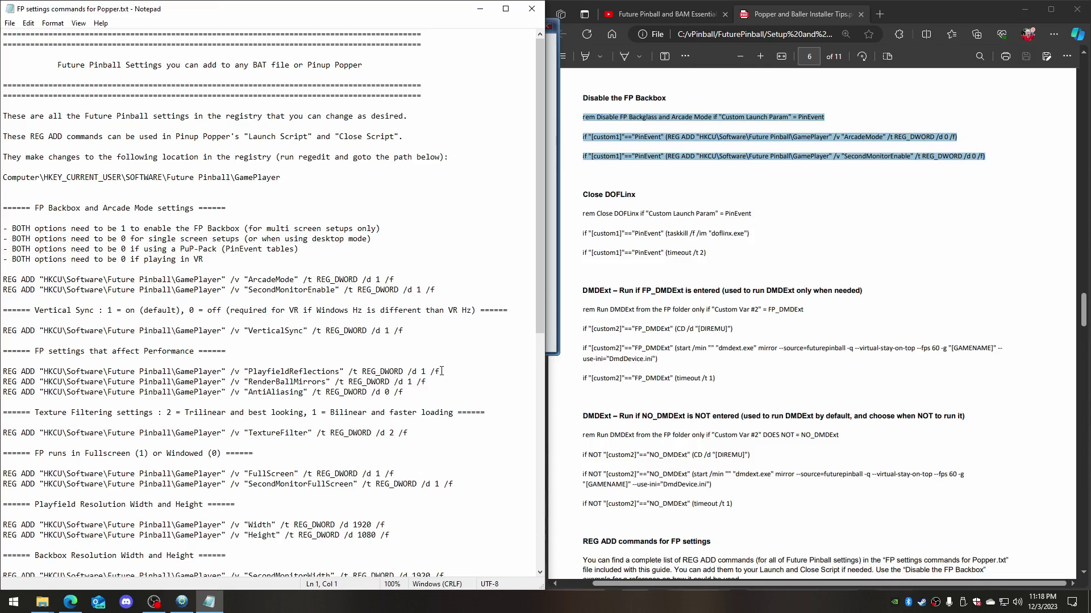
Copy the PlayfieldReflections REG ADD command from the text file and return to the Emulator Setup window
drag(441, 371, 2, 371)
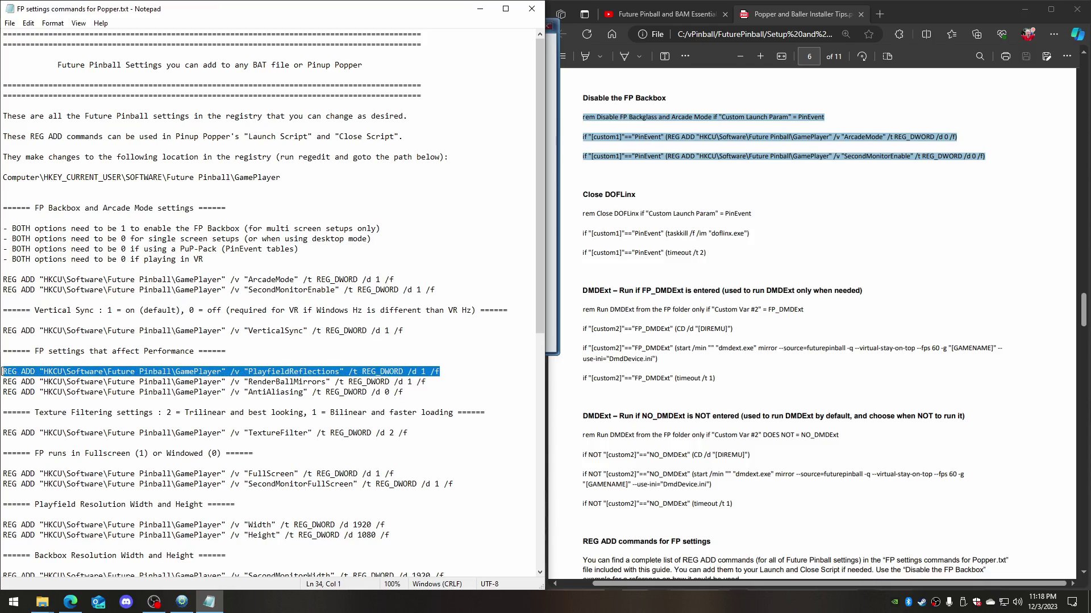
right_click(3, 375)
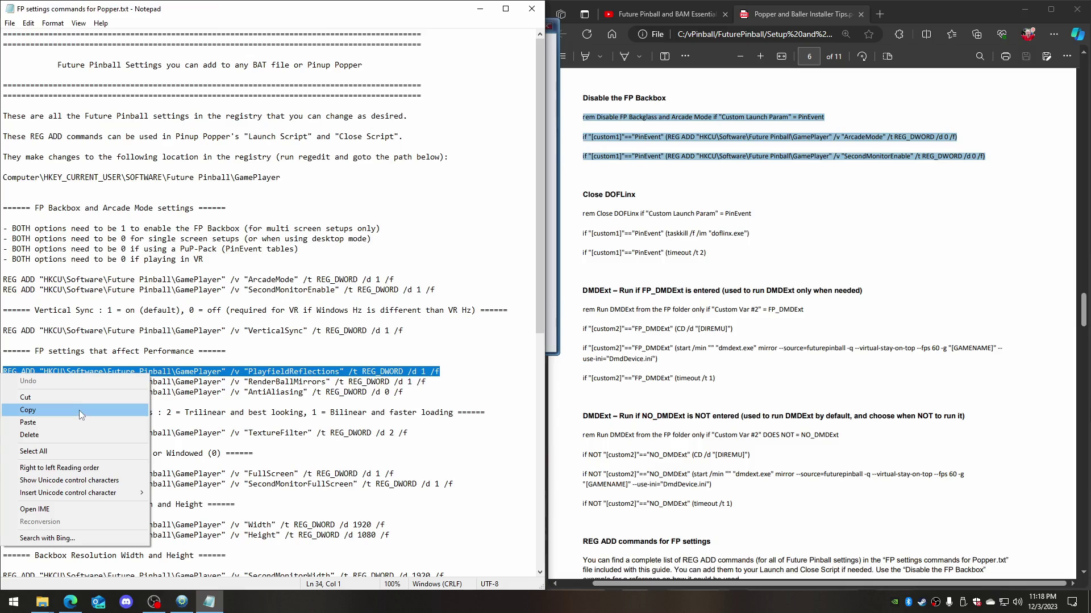
click(83, 410)
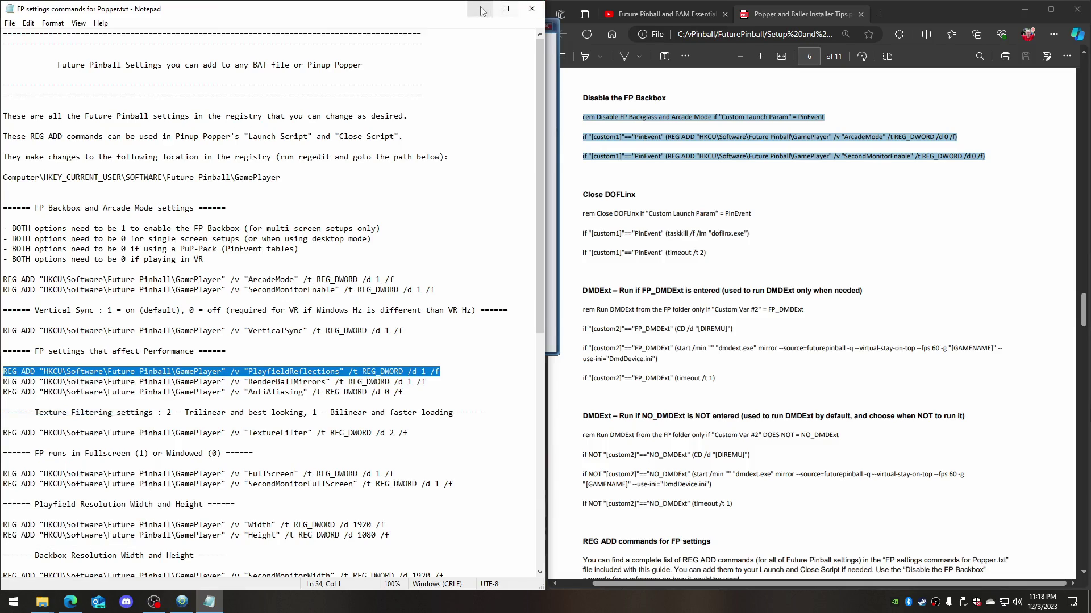
click(523, 13)
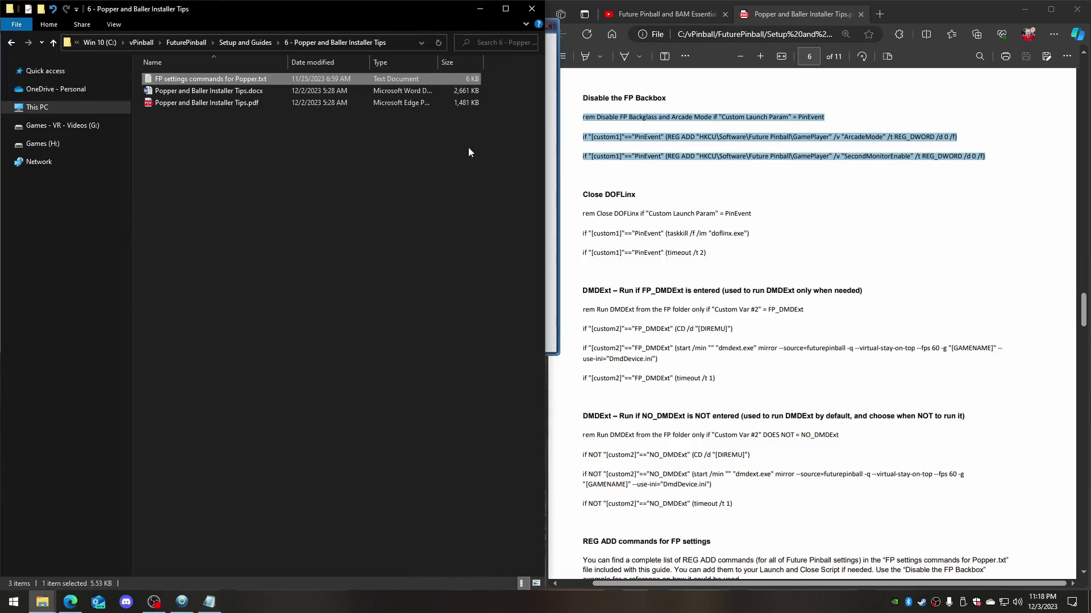
click(480, 9)
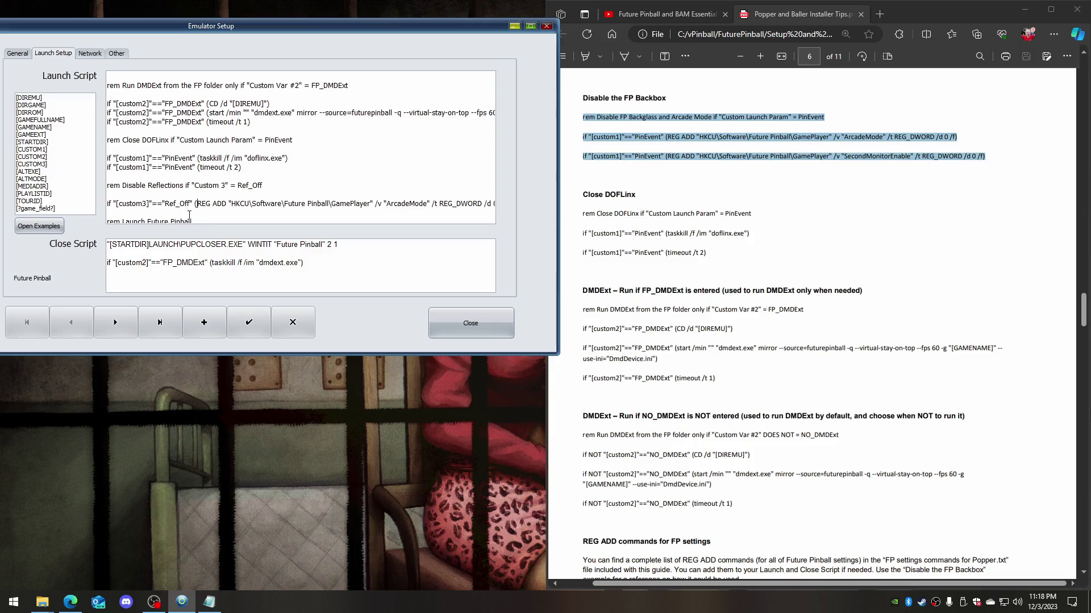
Replace the ArcadeMode REG ADD command inside the Ref_Off line's parentheses with the copied PlayfieldReflections command
drag(197, 205, 427, 207)
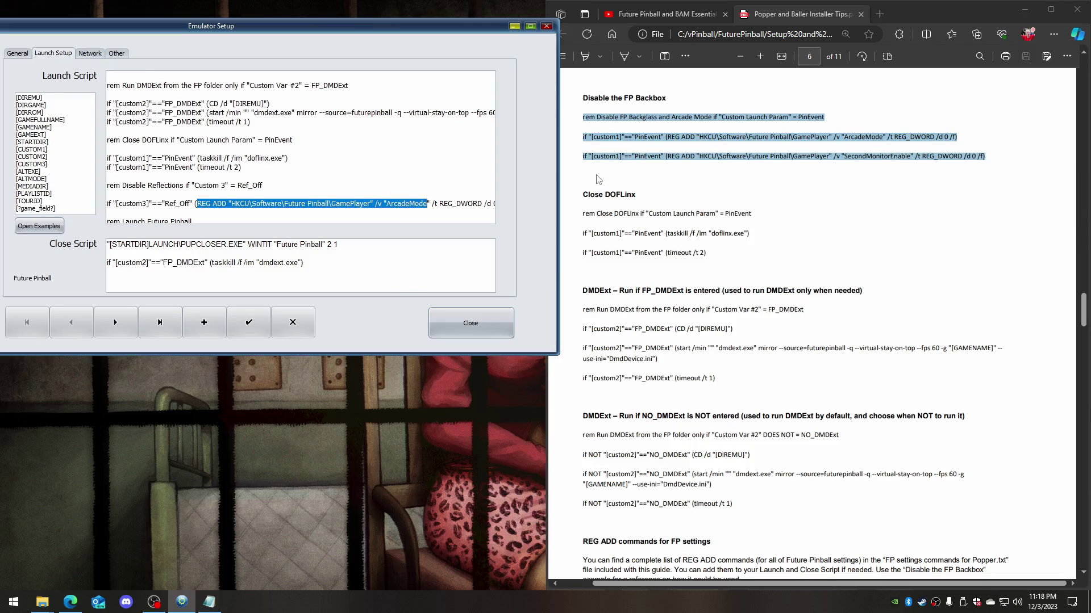
key(shift+Right)
key(shift+Right)
key(shift+Right)
key(shift+Right)
key(shift+Right)
key(shift+Right)
key(shift+Right)
key(shift+Right)
key(shift+Right)
key(shift+Right)
key(shift+Right)
key(shift+Right)
key(shift+Right)
key(shift+Right)
key(shift+Right)
key(shift+Right)
key(shift+Right)
key(shift+Right)
key(shift+Right)
key(shift+Right)
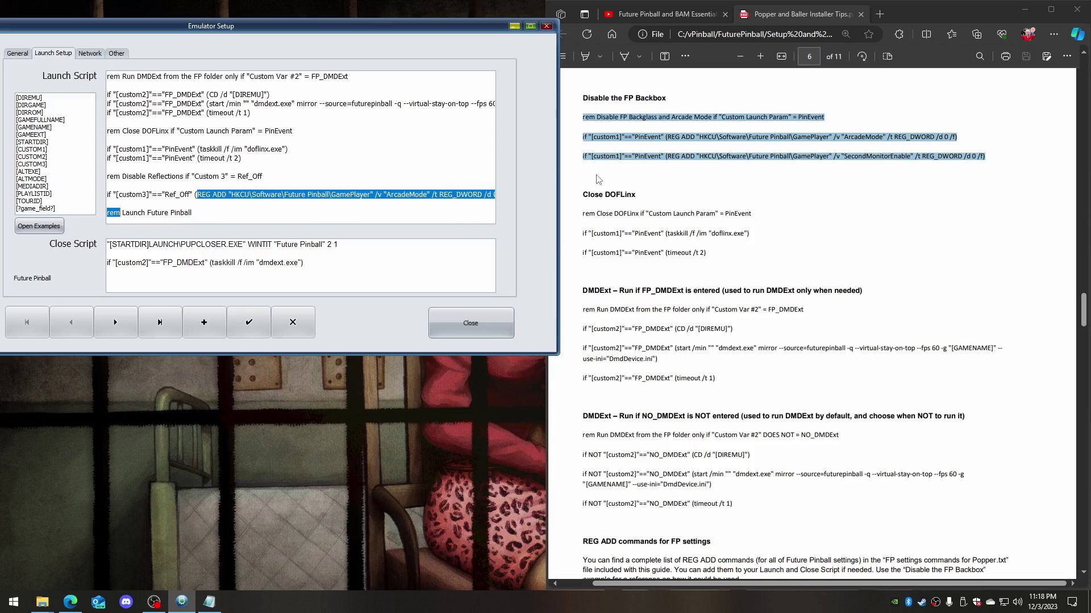
key(shift+Left)
key(shift+Left)
key(shift+Left)
key(shift+Left)
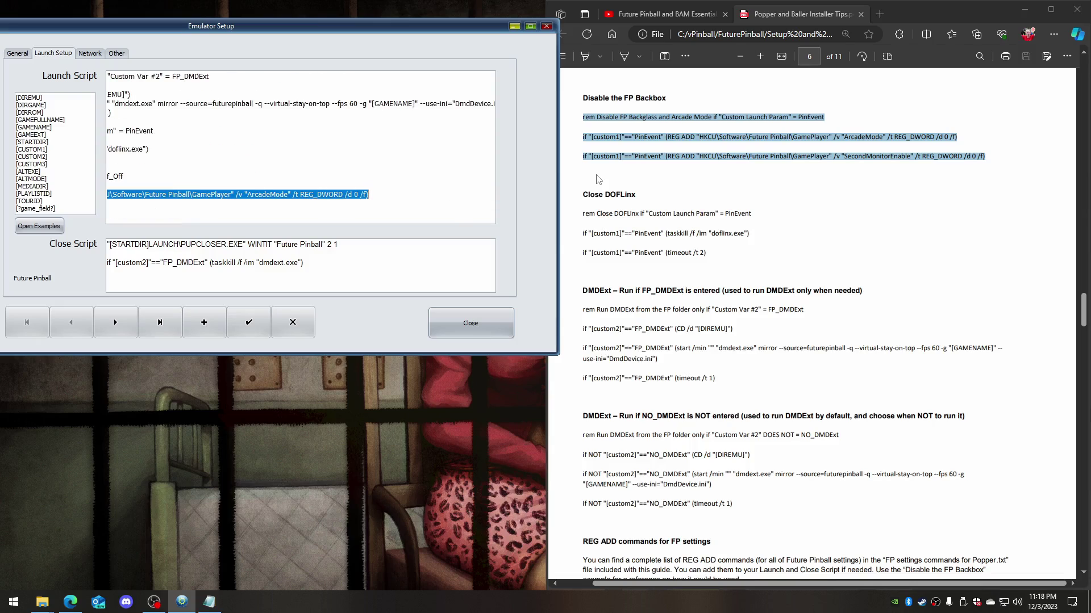
key(shift+Left)
key(shift+Left)
key(shift+Left)
key(shift+Right)
key(shift+Right)
key(ctrl+v)
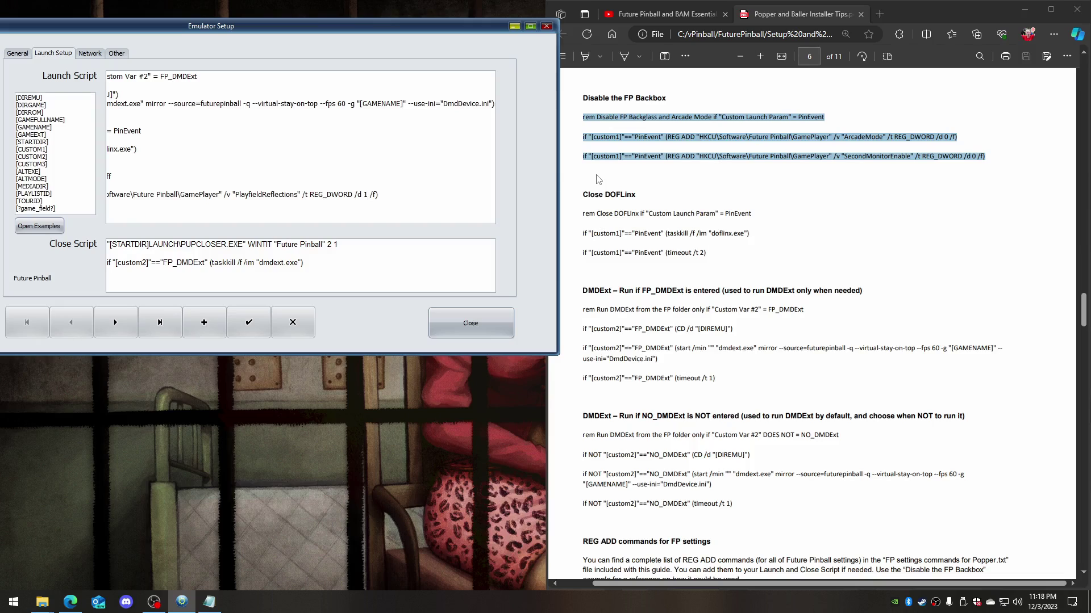
Set the PlayfieldReflections command's /d value to 0 in the Ref_Off line
key(Home)
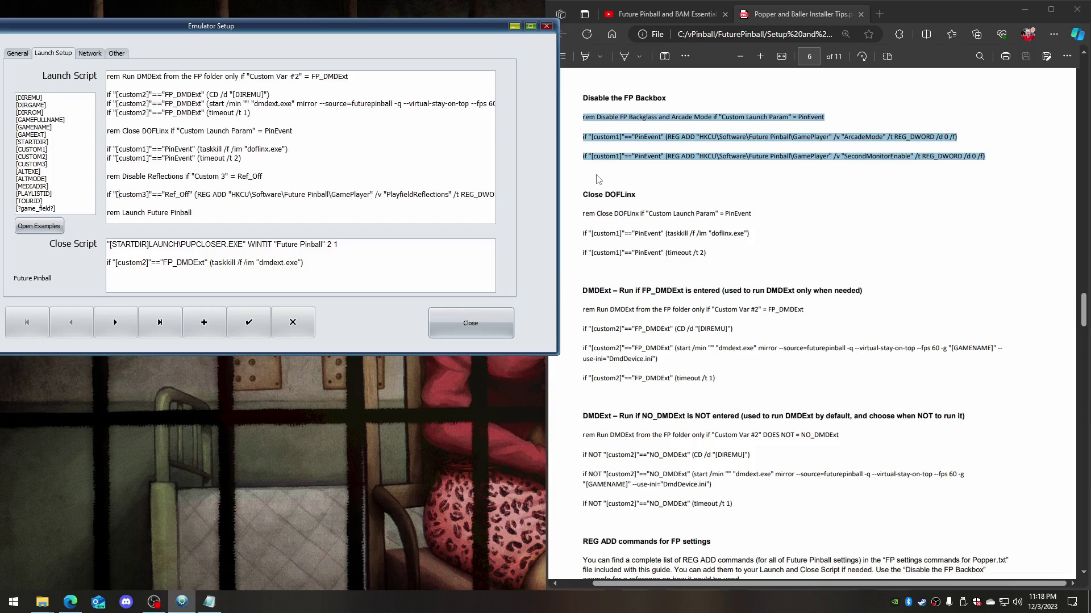
key(Right)
key(Right)
key(Right)
key(Right)
key(Right)
key(Right)
key(Right)
key(Right)
key(Right)
key(Right)
key(Right)
key(End)
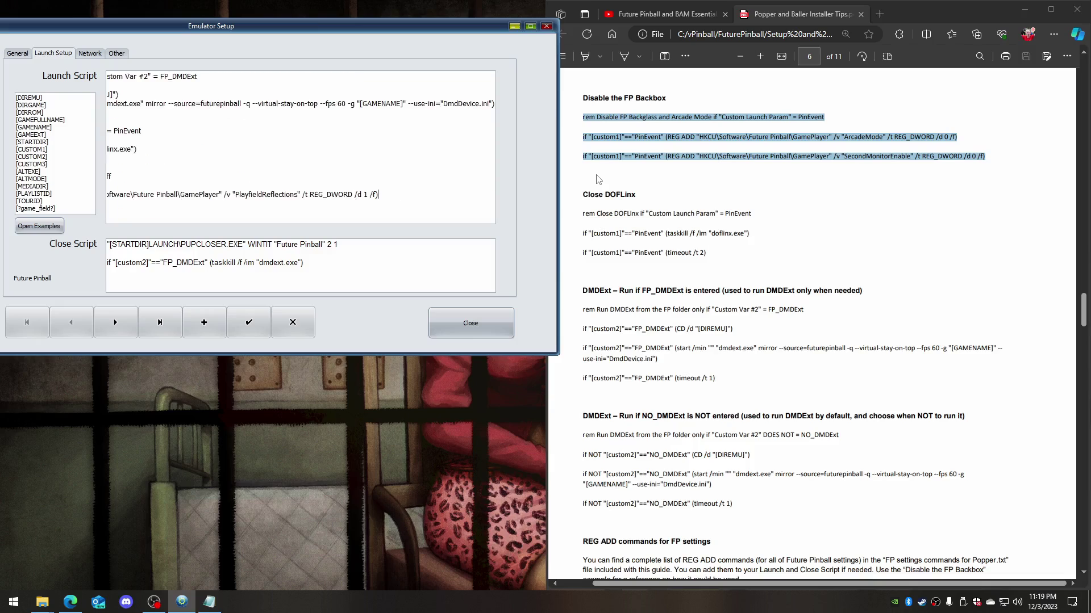
key(Delete)
text(0)
key(Home)
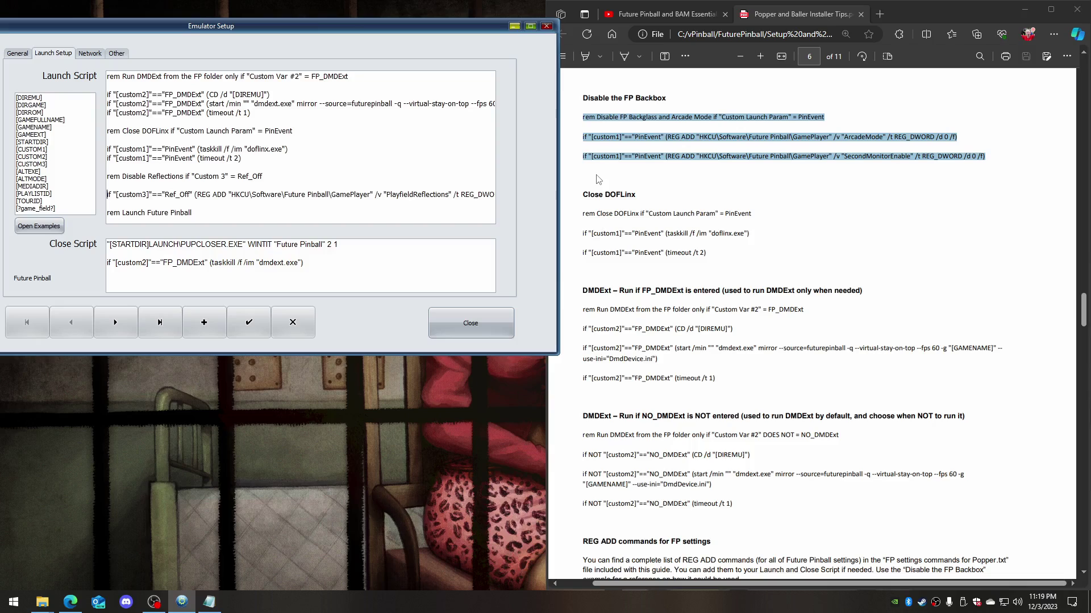
Copy the Disable Reflections comment with its Ref_Off line and paste the block again above the Launch Future Pinball comment
key(End)
key(shift+Home)
key(shift+Up)
key(shift+Up)
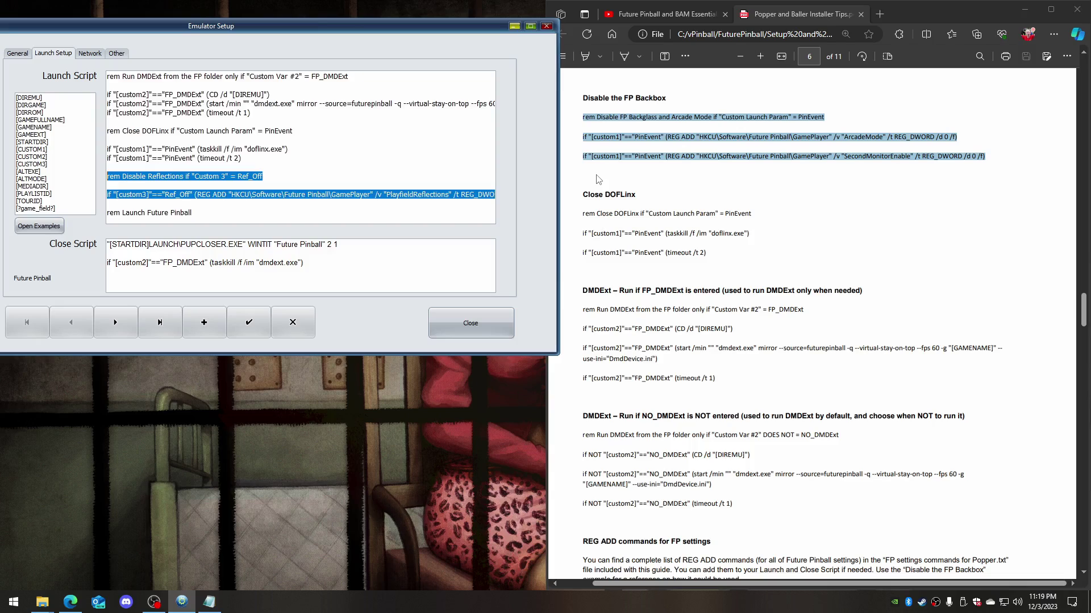
key(Down)
key(Down)
key(Down)
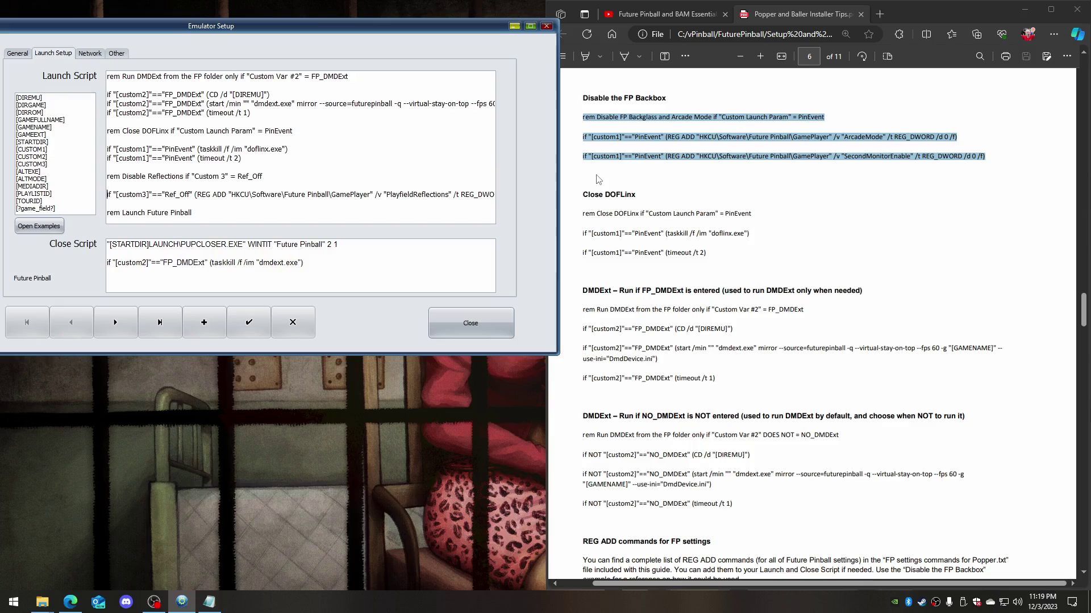
key(Return)
key(Return)
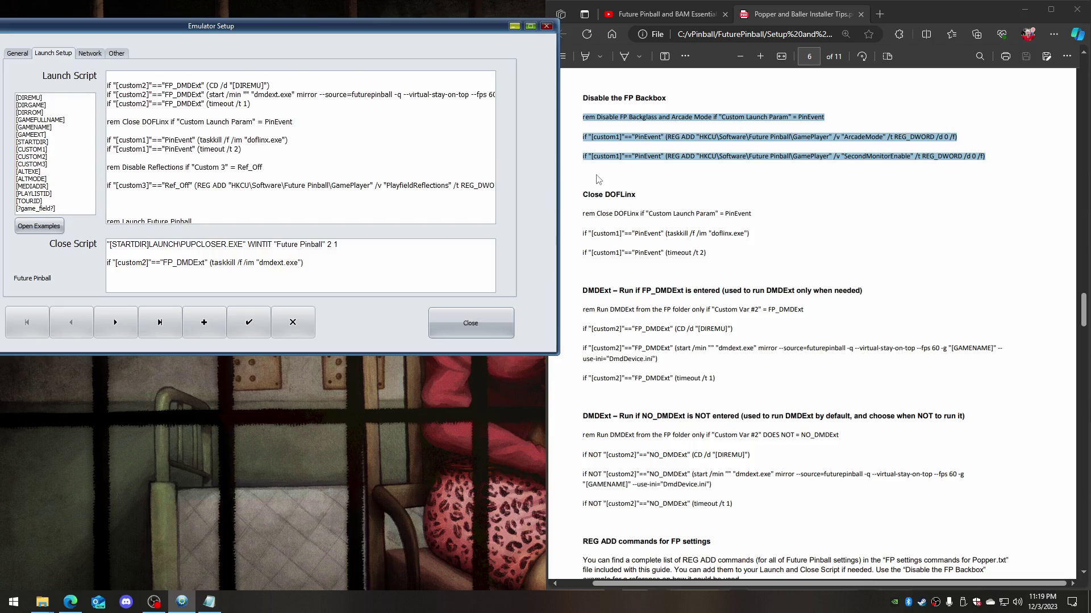
key(ctrl+v)
Change Ref_Off to Ref_ON in the duplicated block's comment
key(Up)
key(Up)
key(Home)
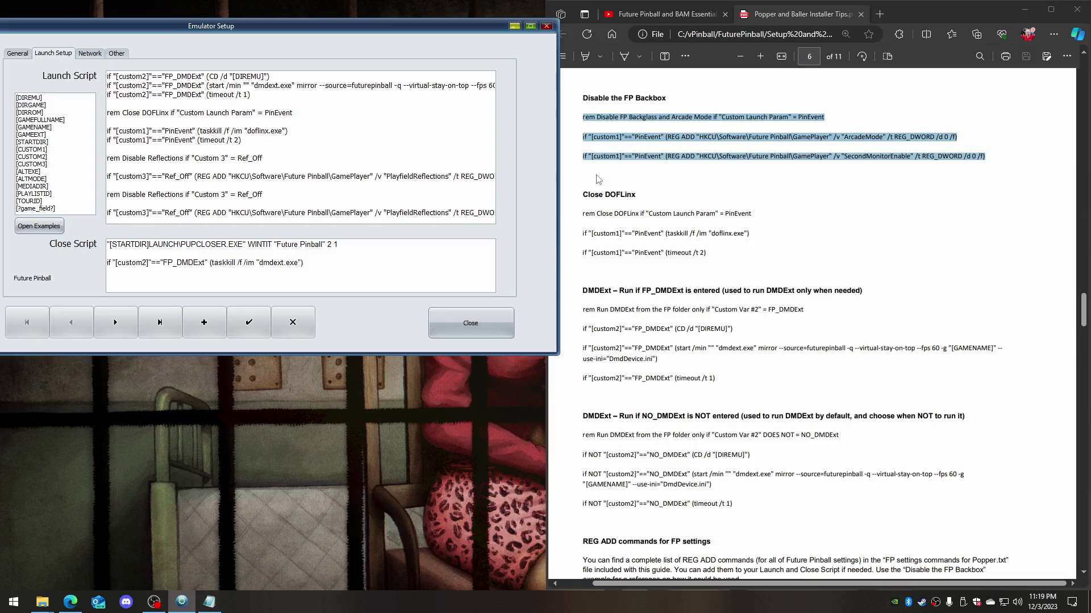
key(BackSpace)
key(BackSpace)
text(N)
Change the condition value in the duplicated PlayfieldReflections line to Ref_On
key(Down)
key(End)
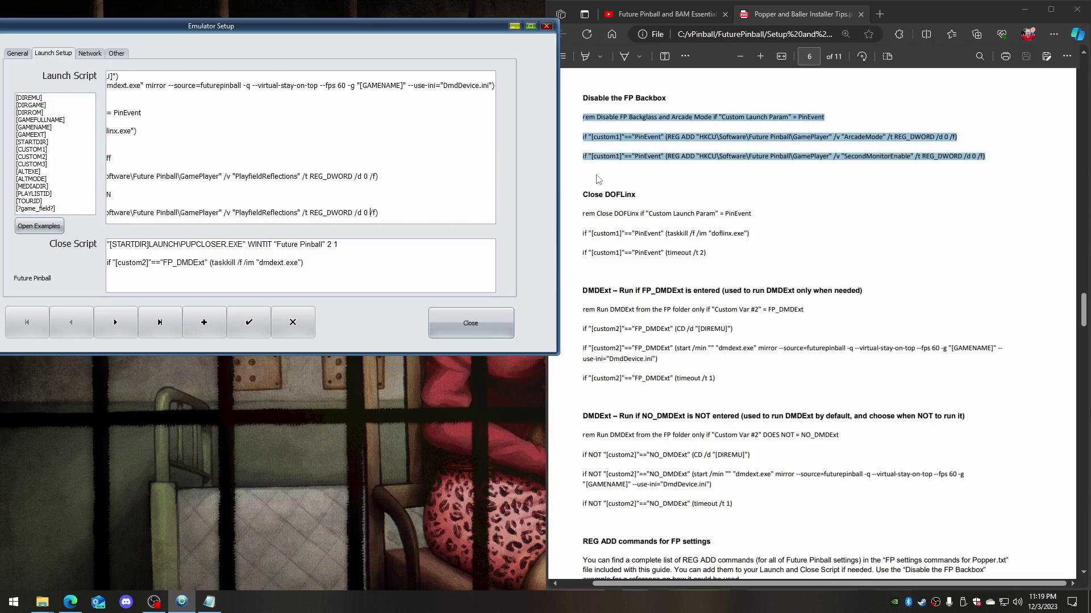
key(Home)
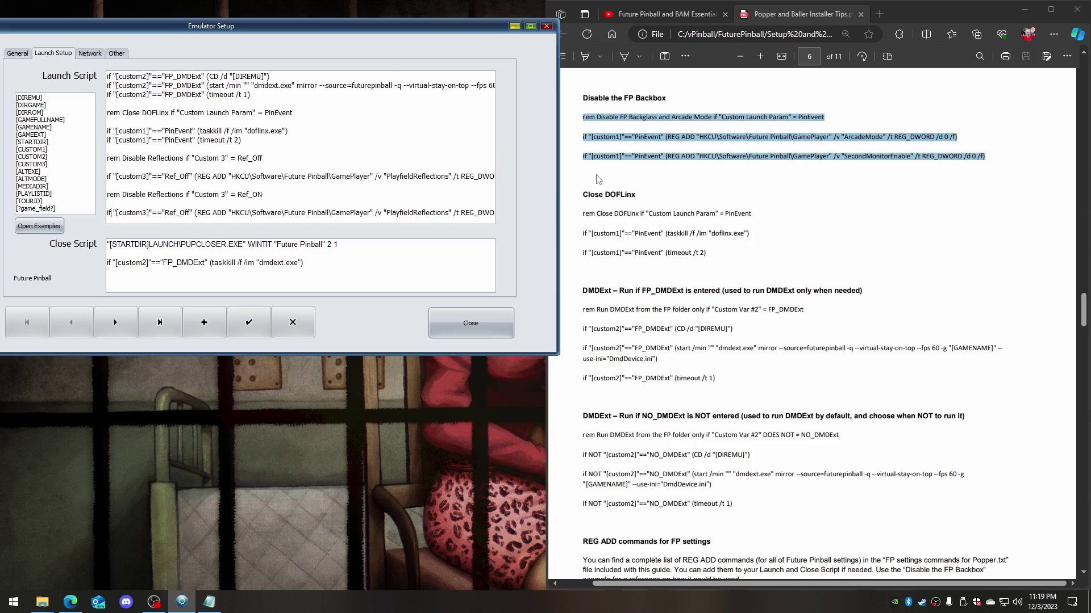
key(Right)
key(Right)
key(Right)
key(Right)
key(Right)
key(Right)
key(Right)
key(Right)
key(Right)
key(Right)
key(Right)
key(Right)
key(Right)
key(Delete)
key(Delete)
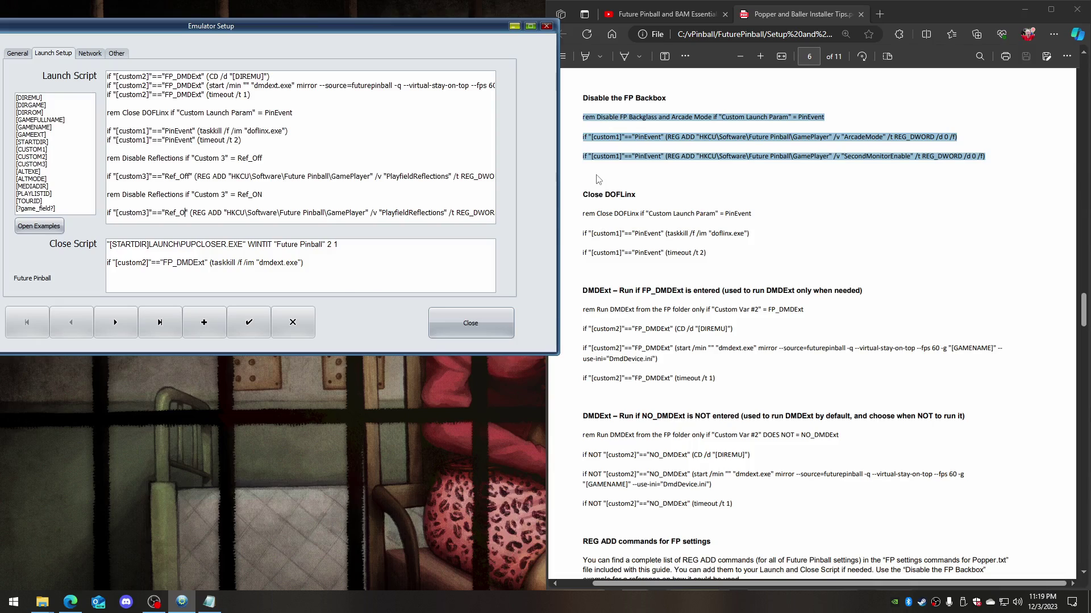
text(n)
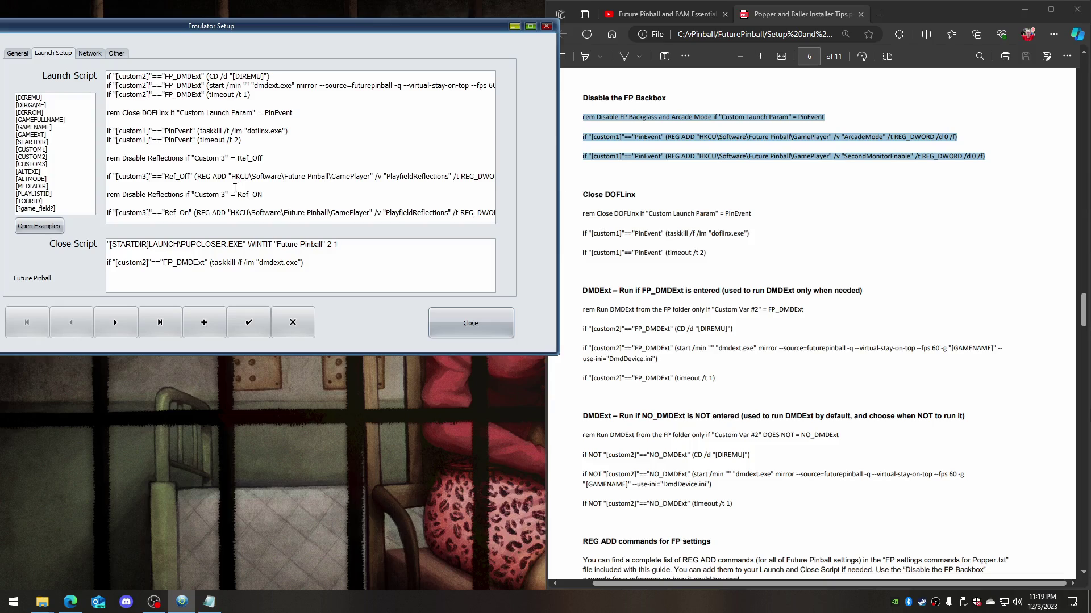
Copy Ref_ON from the duplicated comment, then close Emulator Setup with the launch script changes saved
drag(238, 194, 263, 195)
right_click(246, 197)
click(199, 231)
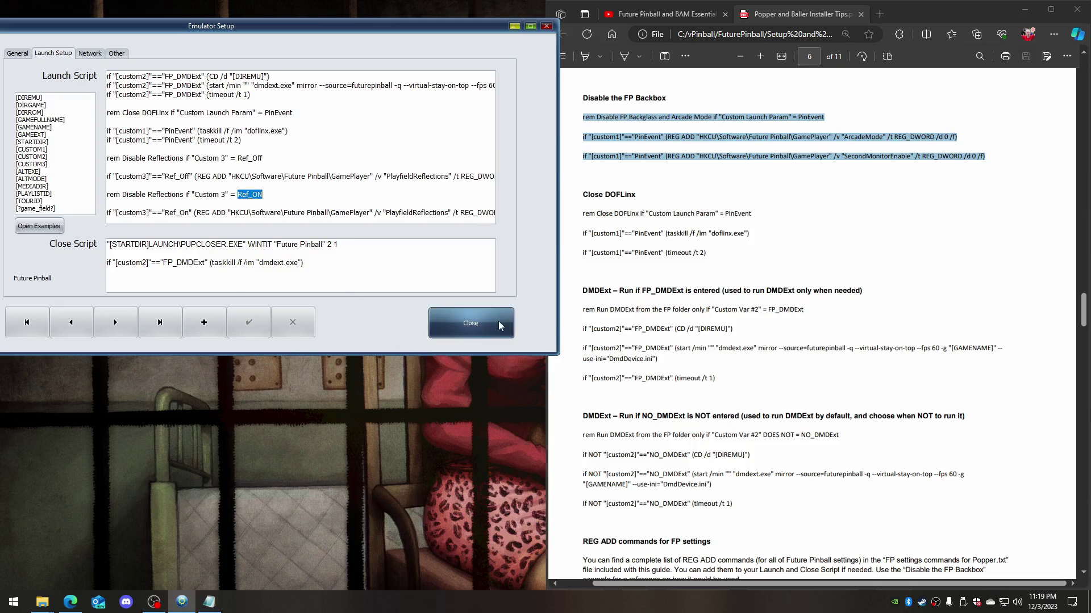
click(471, 322)
Add Ref_On and Ref_Off to the Custom 3 lookup list in Games Manager and save the lists
click(90, 71)
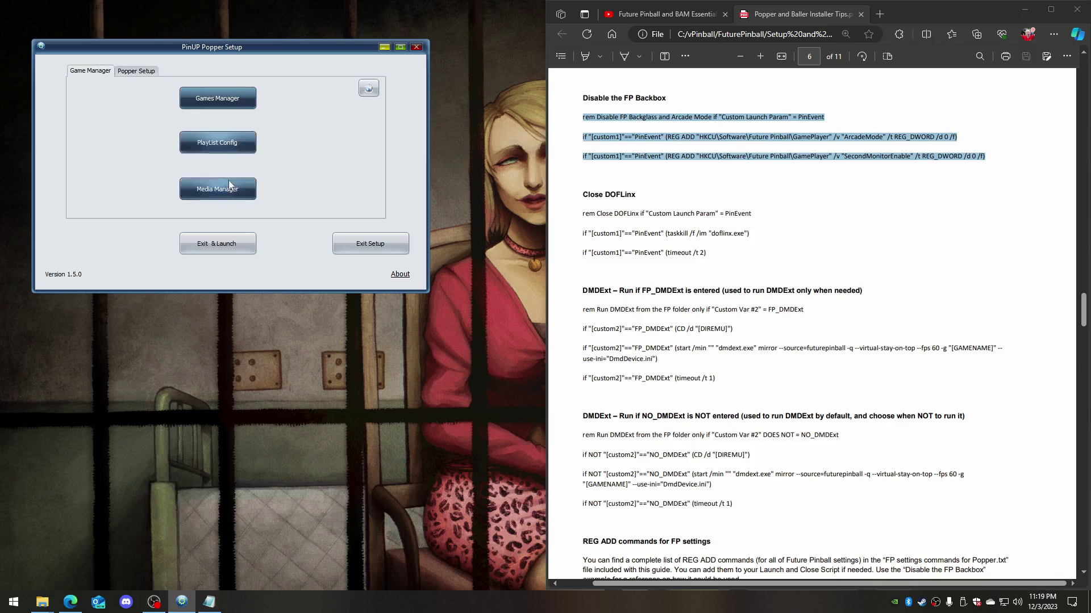
click(202, 99)
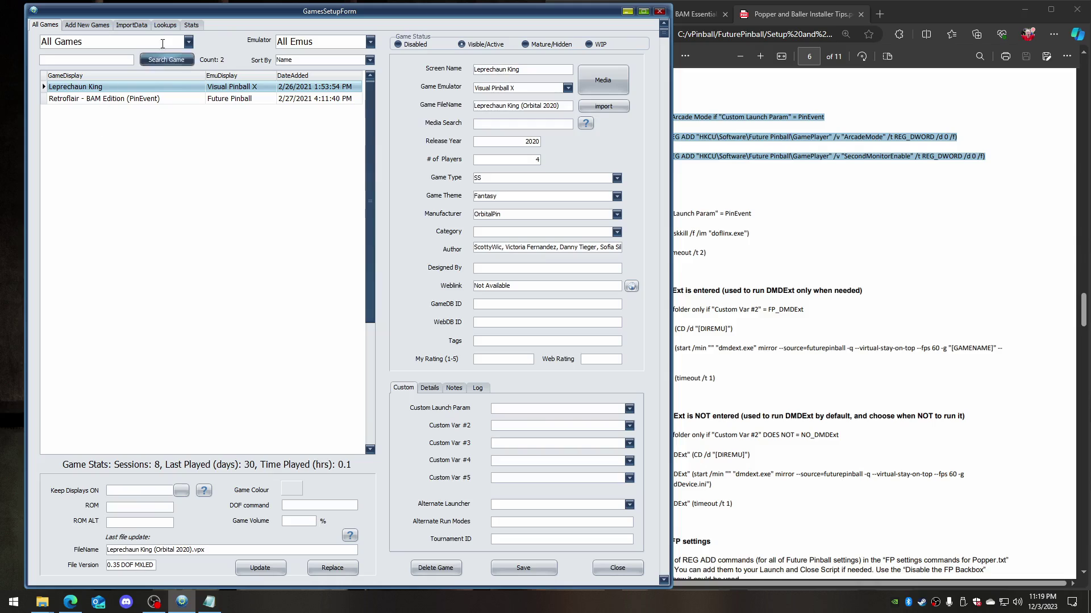
click(165, 25)
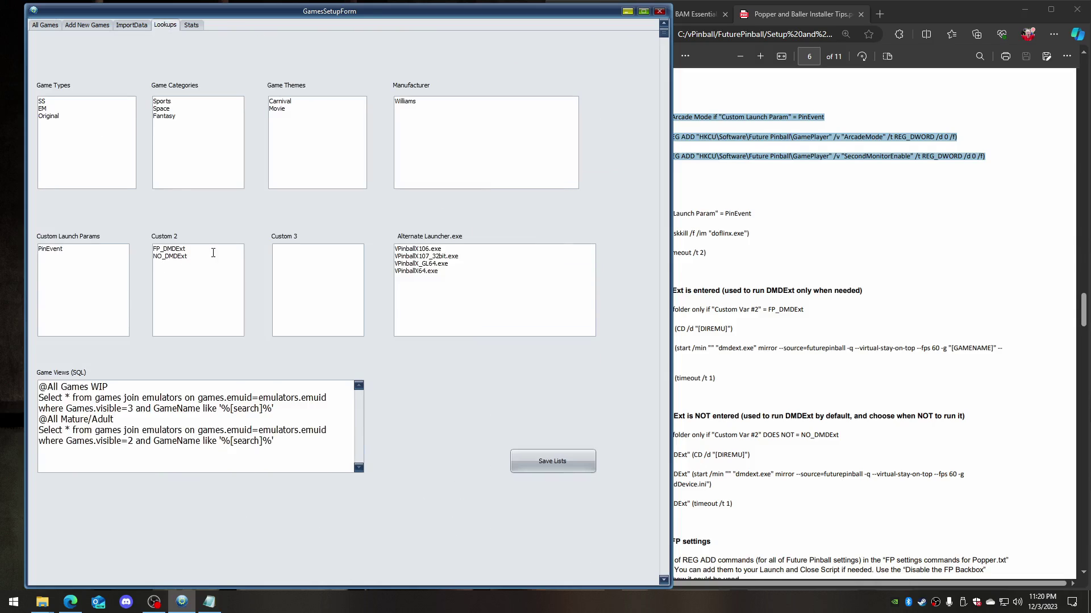
click(326, 253)
text(Ref_ON )
text(Ref_O)
text(ff)
key(BackSpace)
text(n)
drag(300, 261, 274, 247)
click(527, 454)
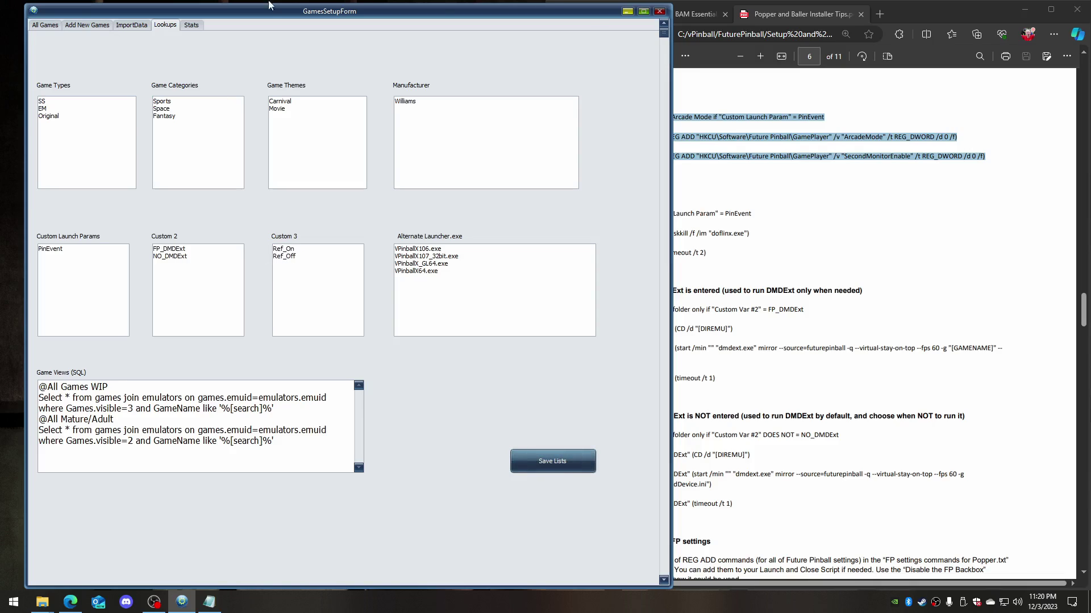
click(659, 11)
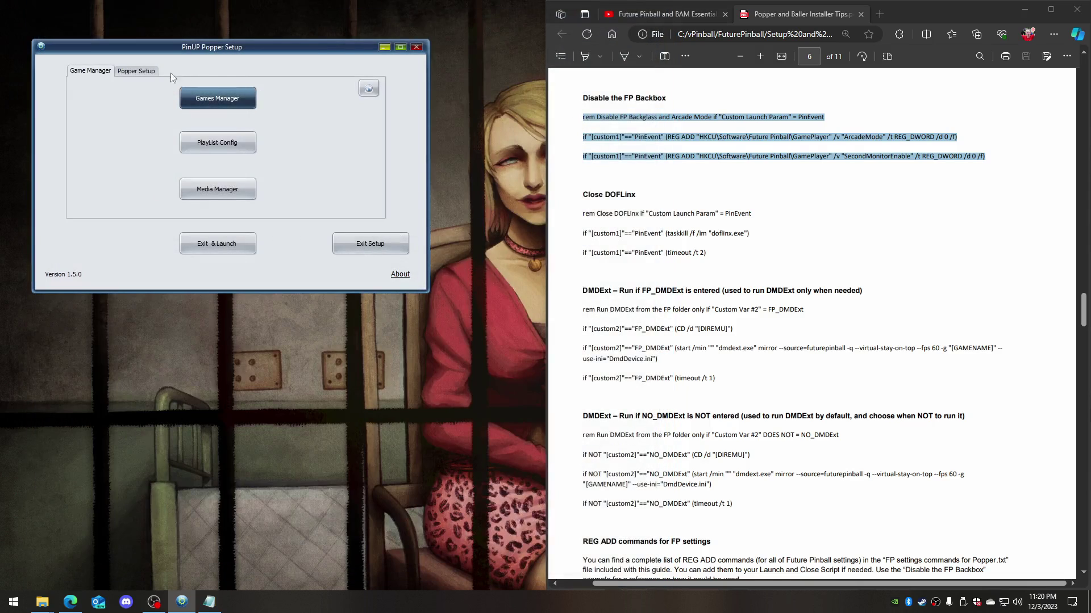
Reopen the Future Pinball launch script in Emulator Setup for editing
click(136, 71)
click(145, 153)
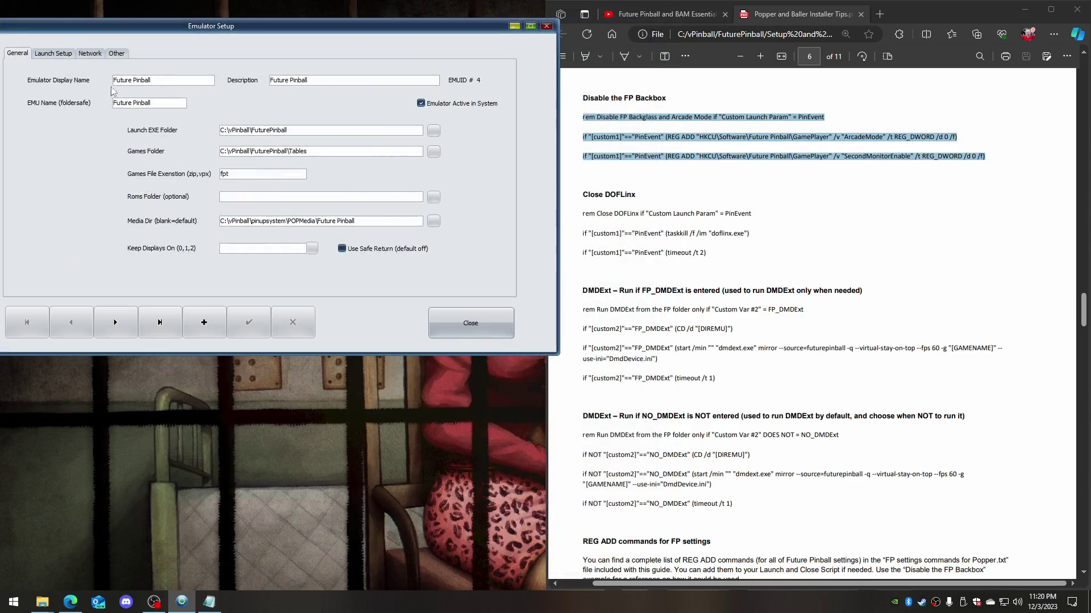
click(67, 54)
click(256, 193)
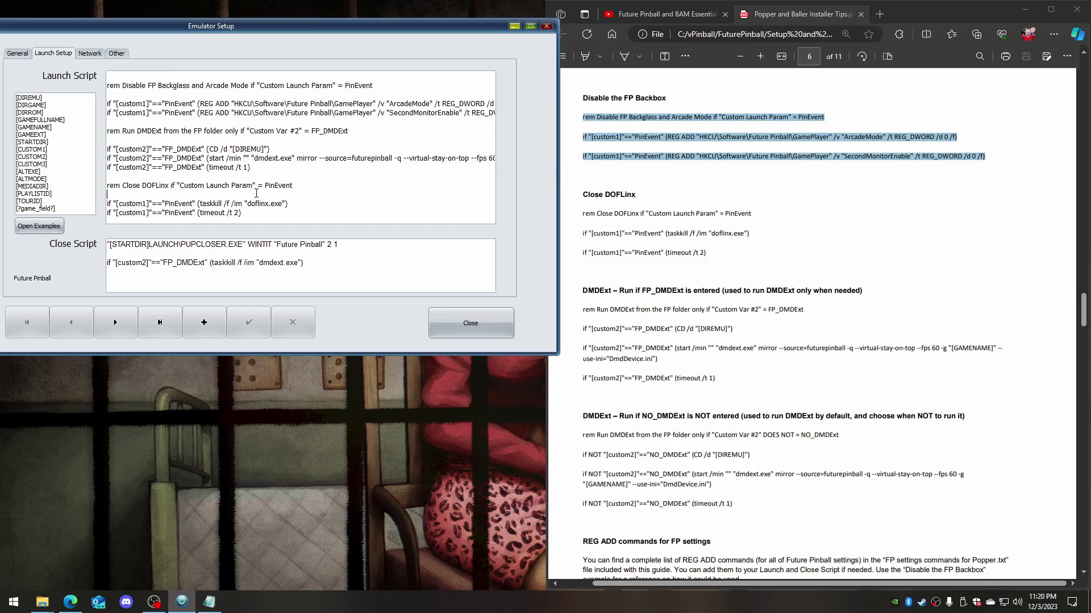
Correct the value in the second reflections comment of the launch script to Ref_On, save the script and close Emulator Setup
key(Down)
key(Down)
key(Down)
key(Down)
key(Down)
key(Down)
key(Down)
key(Down)
key(Down)
key(Down)
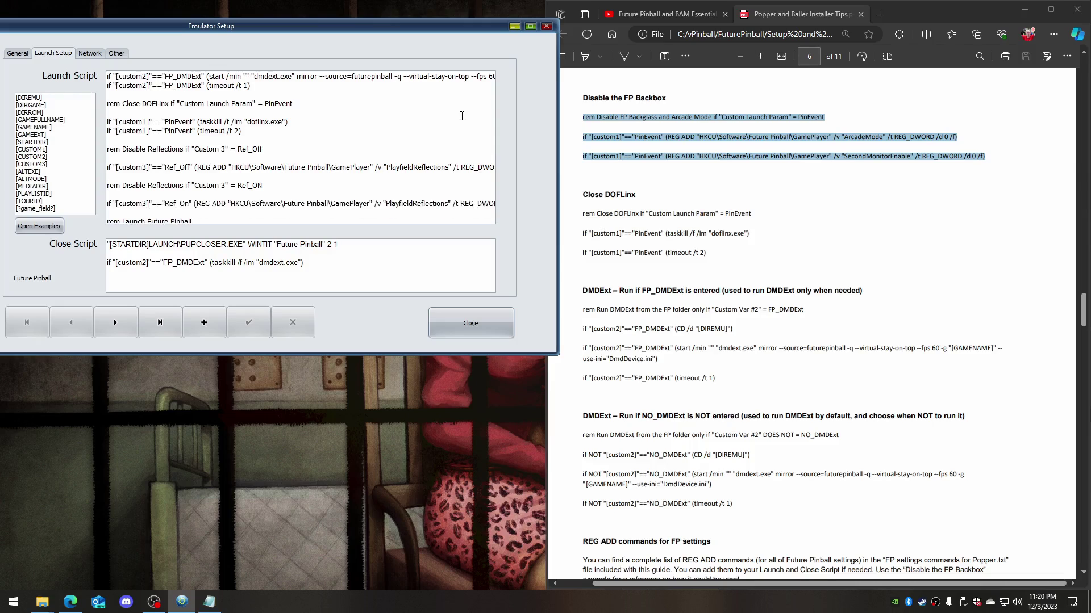
key(BackSpace)
text(n)
key(Down)
key(Right)
key(Right)
key(Right)
key(Right)
key(Right)
key(Right)
key(Right)
key(Right)
key(Right)
key(Right)
key(Right)
click(248, 329)
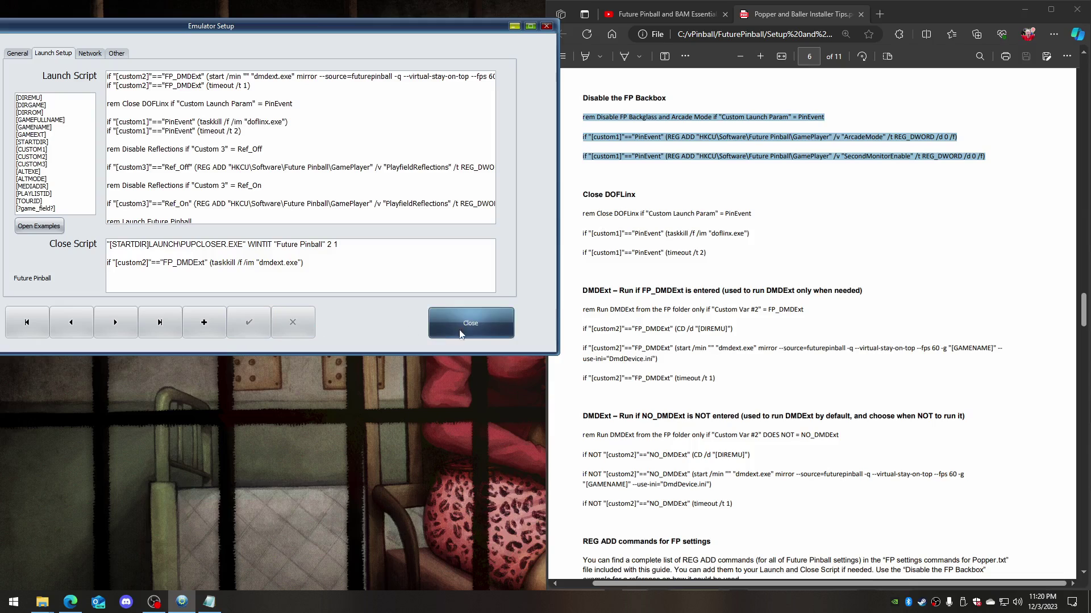
click(483, 325)
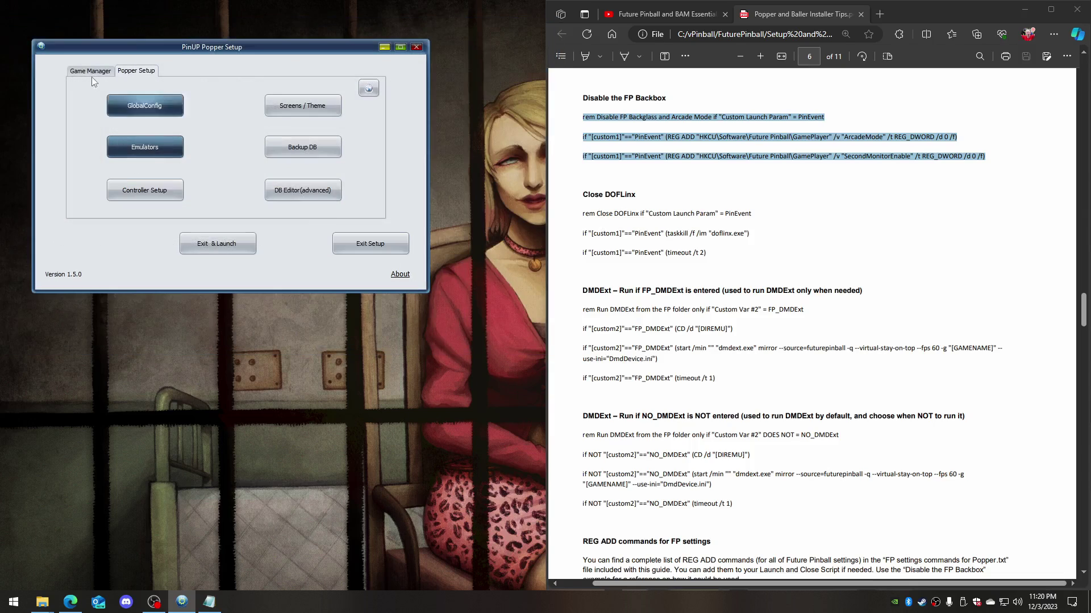
Try Ref_Off as Custom Var #3 for the Retroflair - BAM Edition (PinEvent) table, then close Games Manager without saving
click(188, 100)
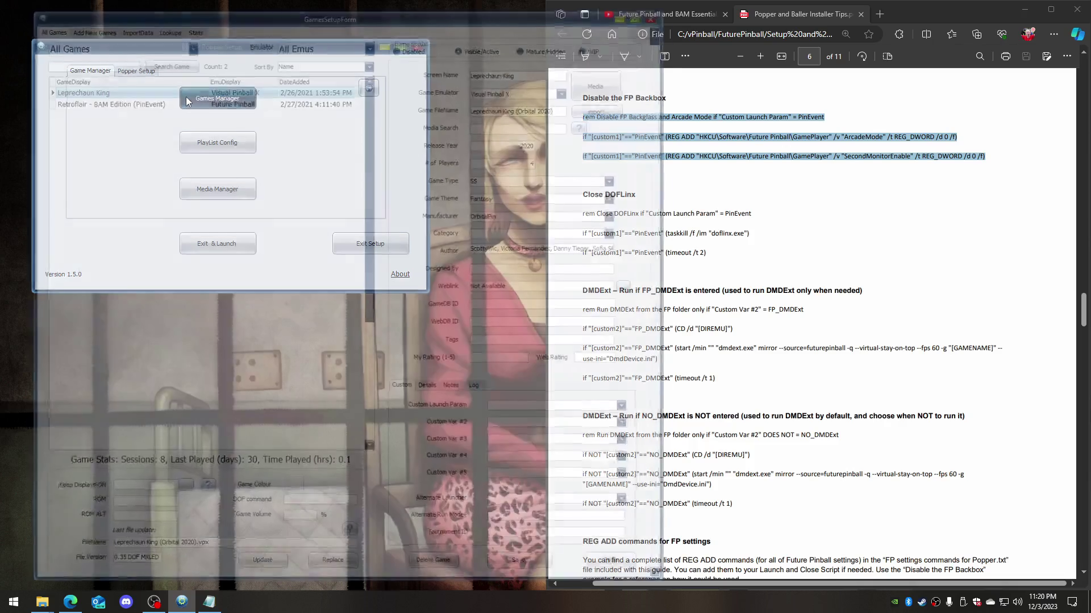
click(120, 99)
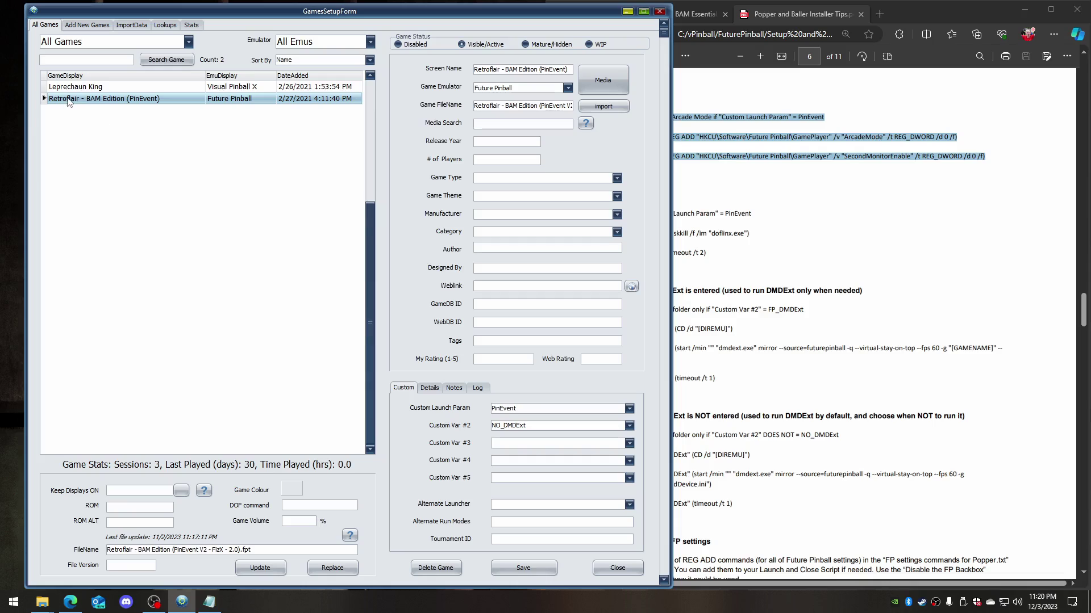
click(630, 444)
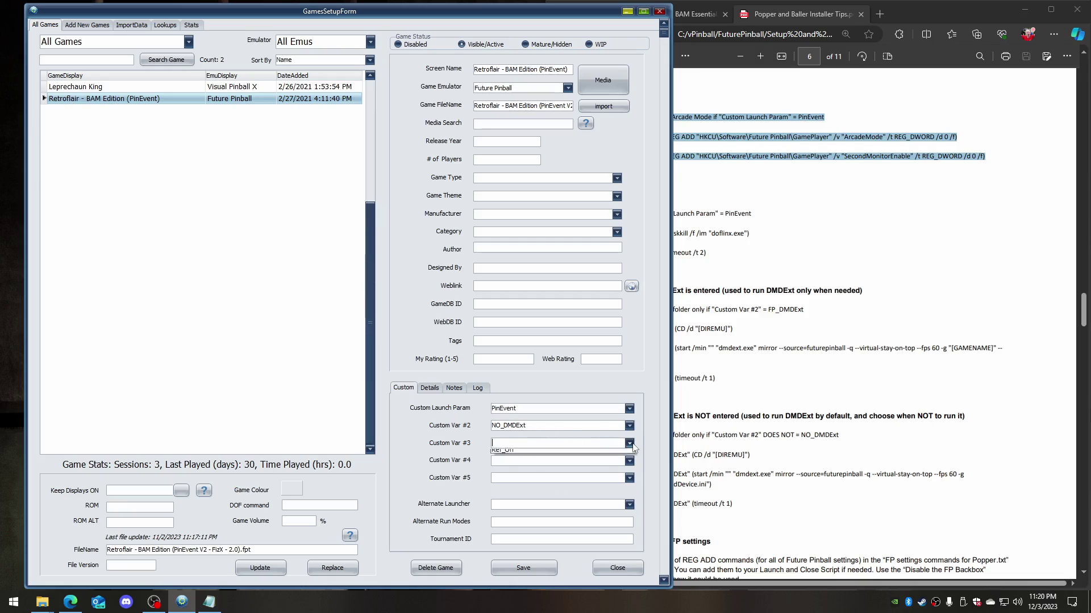
click(557, 461)
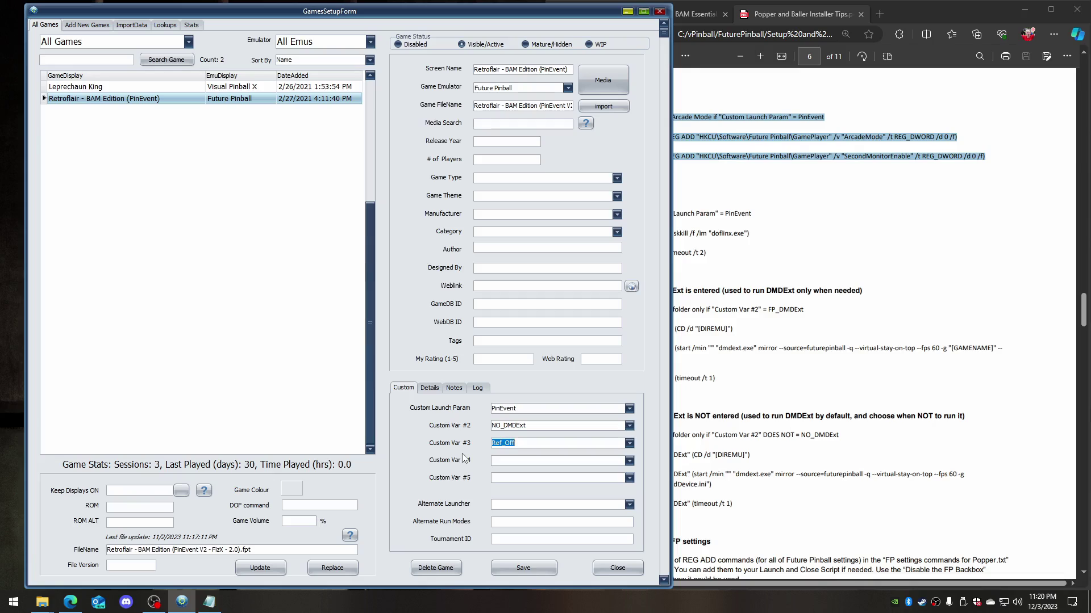
click(630, 445)
click(514, 459)
click(659, 12)
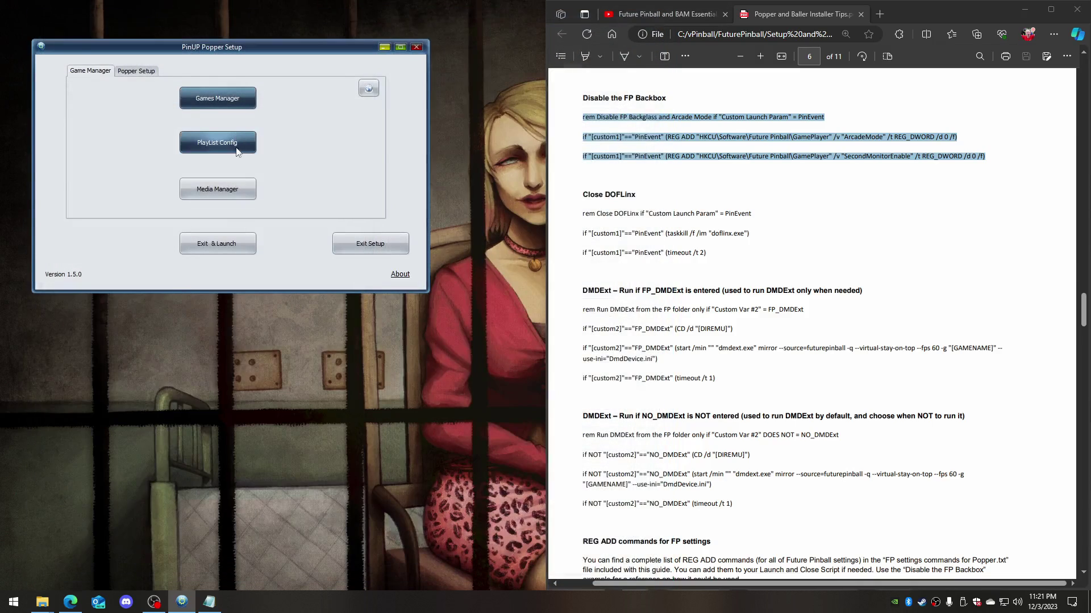
Reopen the Future Pinball launch script in Emulator Setup for editing
click(139, 73)
click(140, 153)
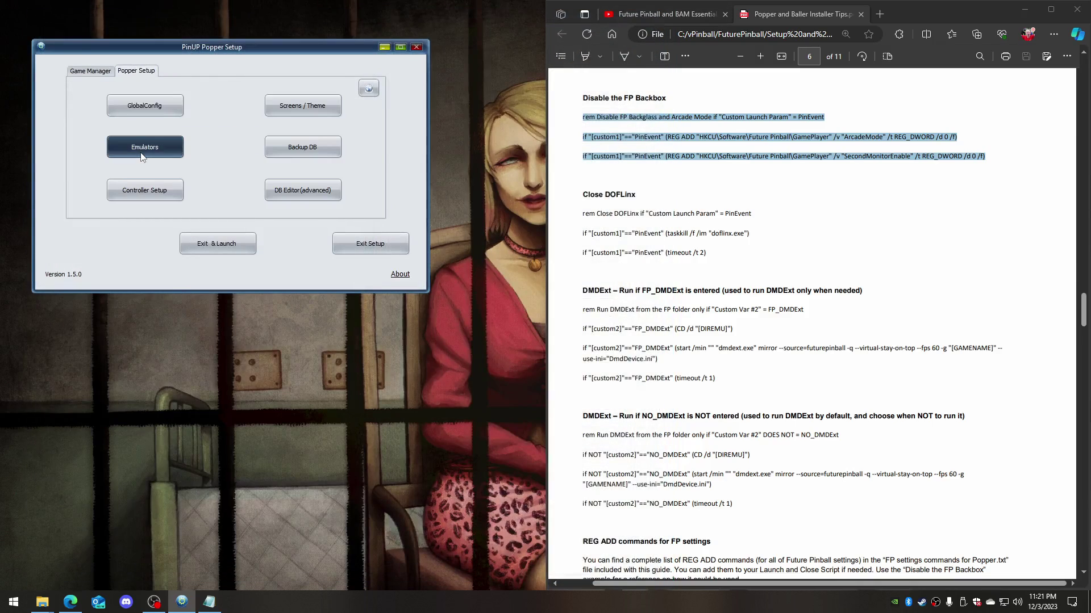
click(57, 53)
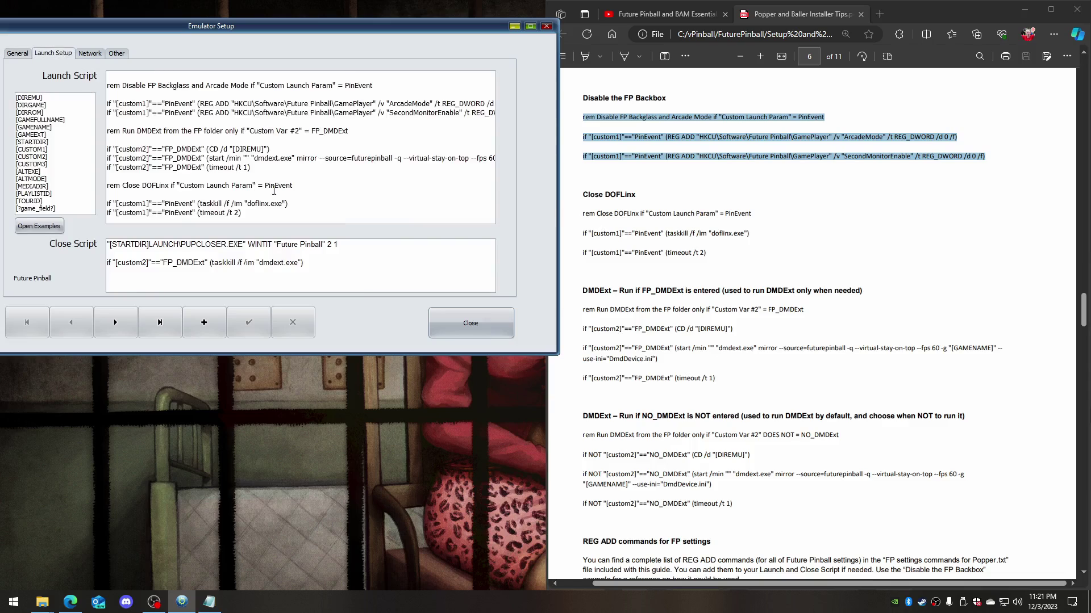
click(297, 175)
Examine the PDF guide's advice on enabling common settings first and its example launch script
click(682, 333)
scroll(826, 307, up, 15)
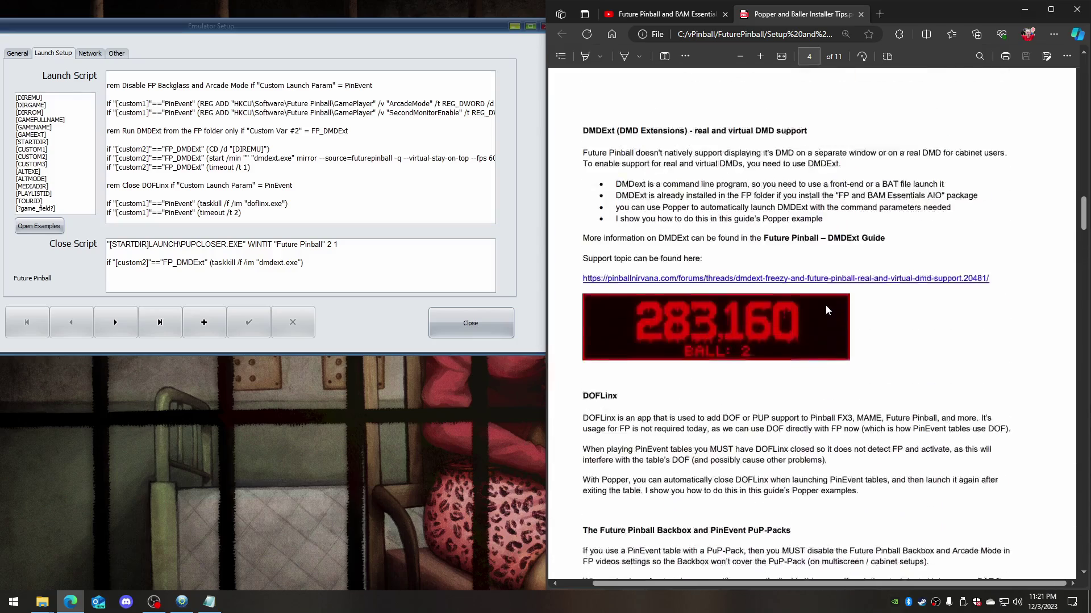
scroll(831, 312, down, 5)
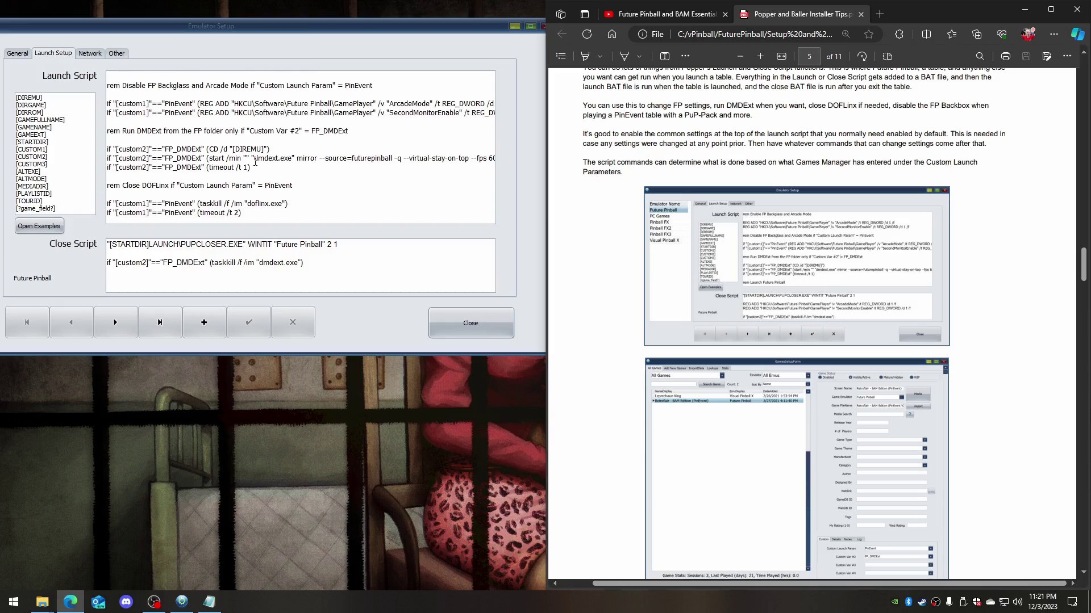
click(391, 199)
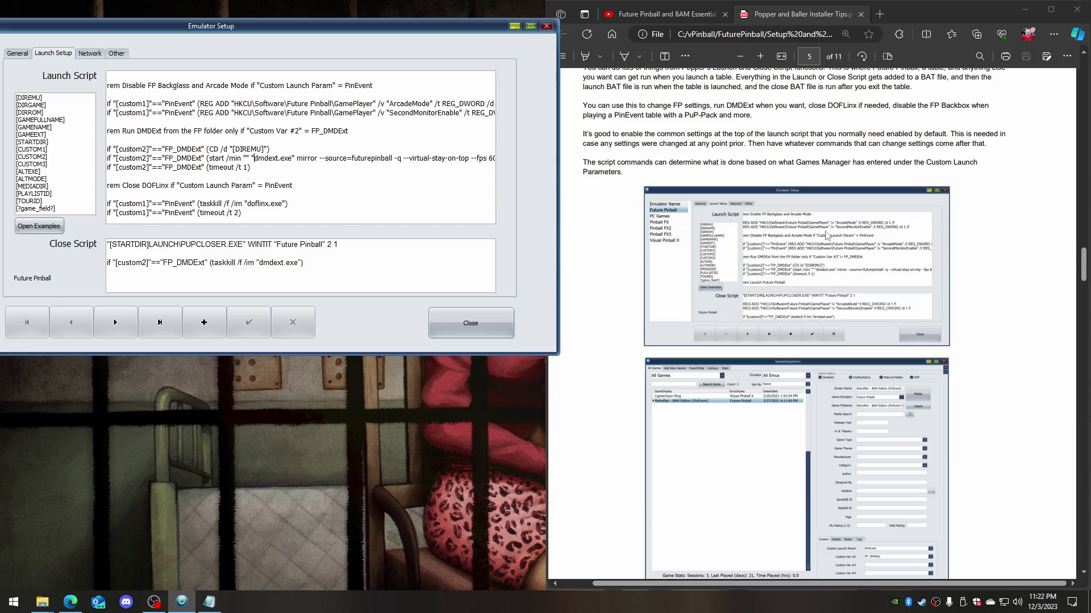
scroll(789, 234, up, 3)
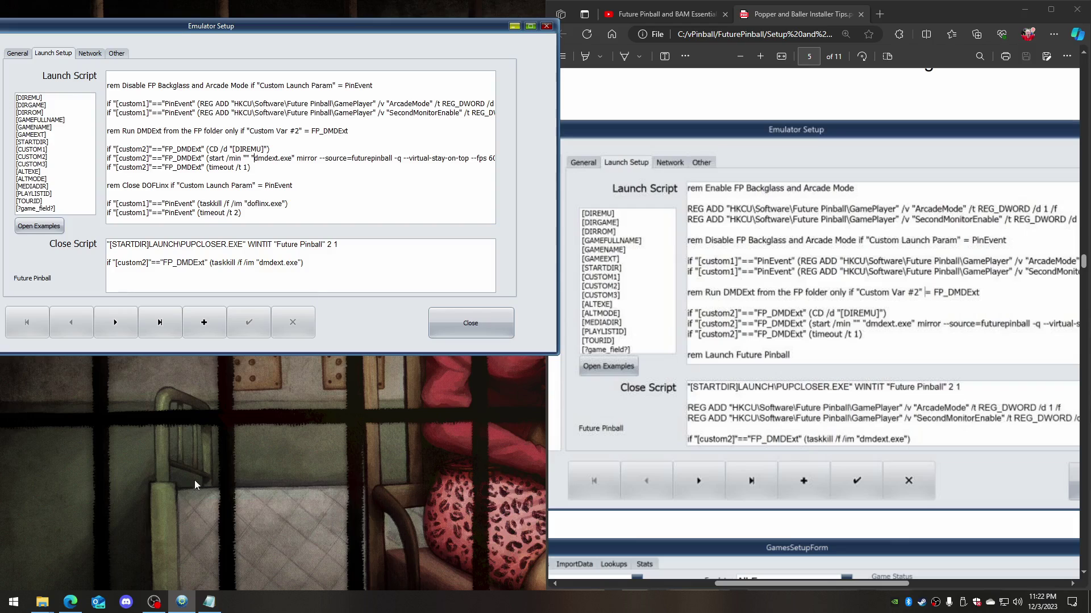
Copy the PlayfieldReflections REG ADD command with value 1 from the Notepad settings file into the launch script, above the Ref_Off comment
click(209, 602)
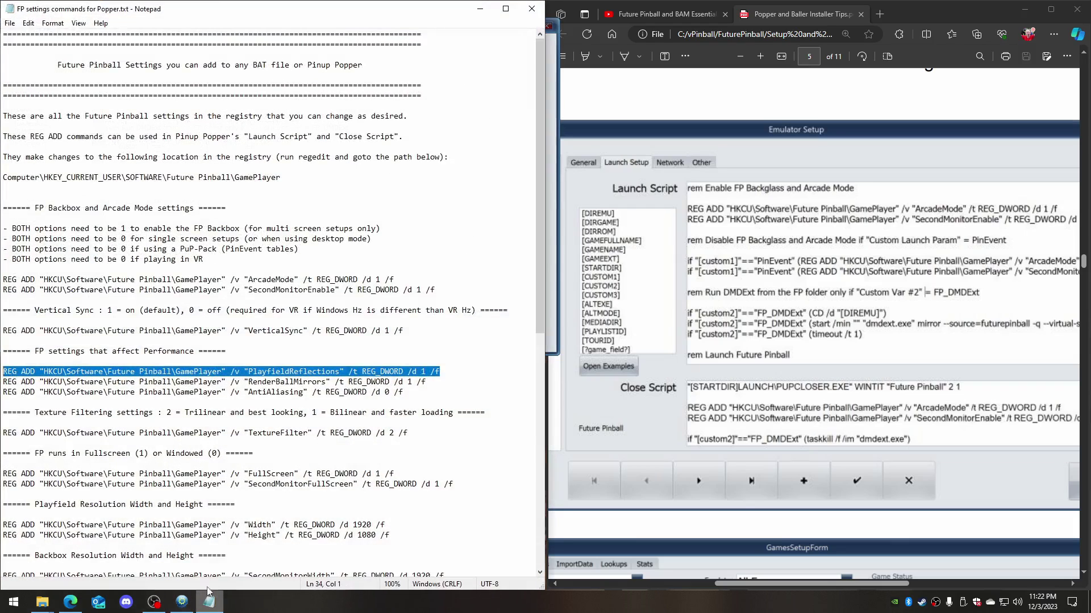
right_click(413, 376)
click(295, 413)
click(479, 9)
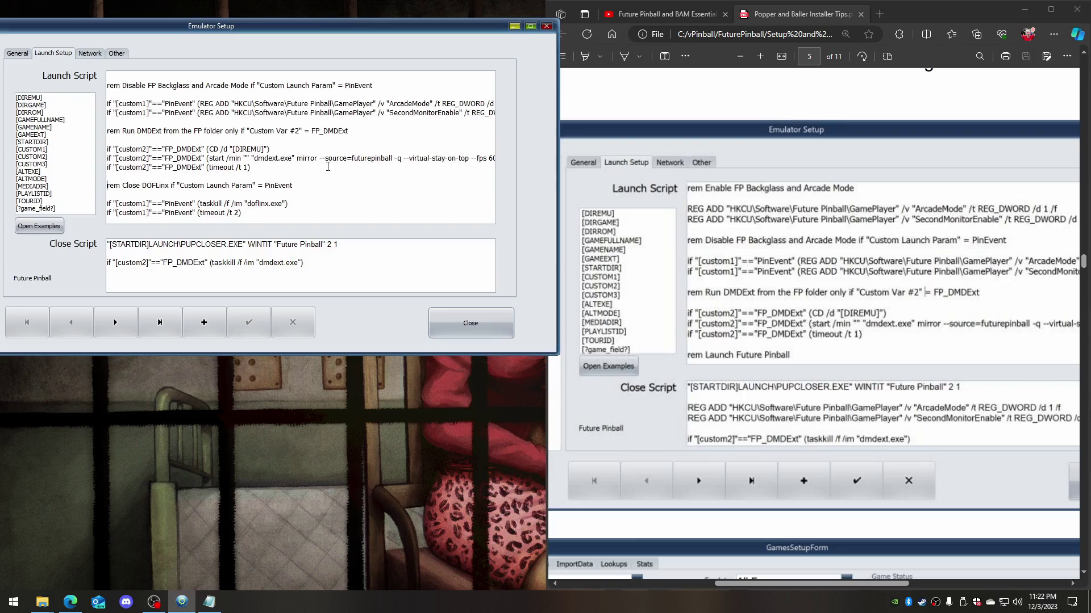
key(ctrl+v)
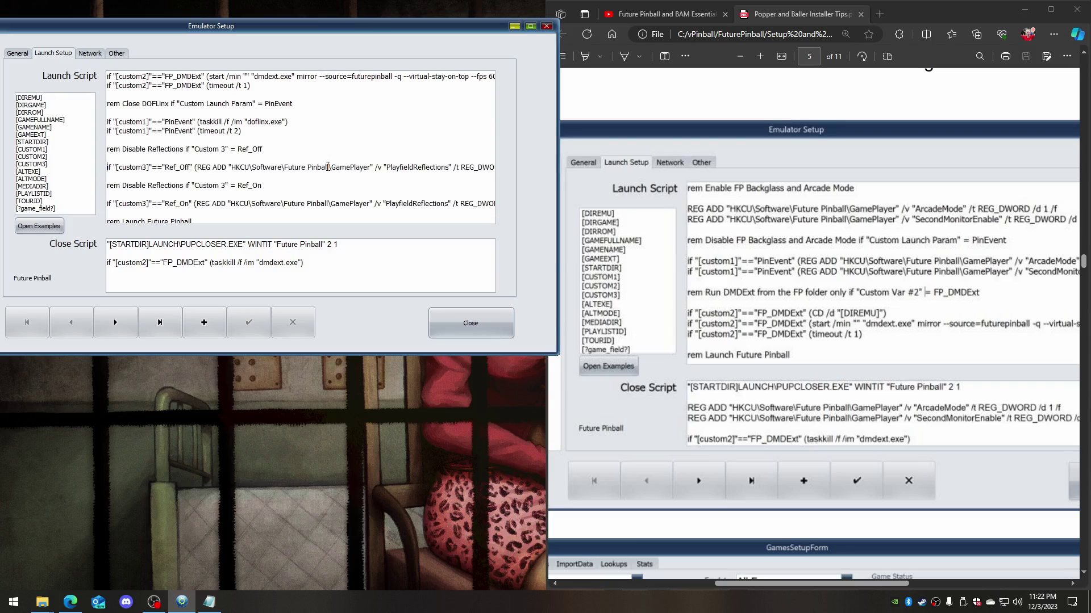
key(Return)
key(Return)
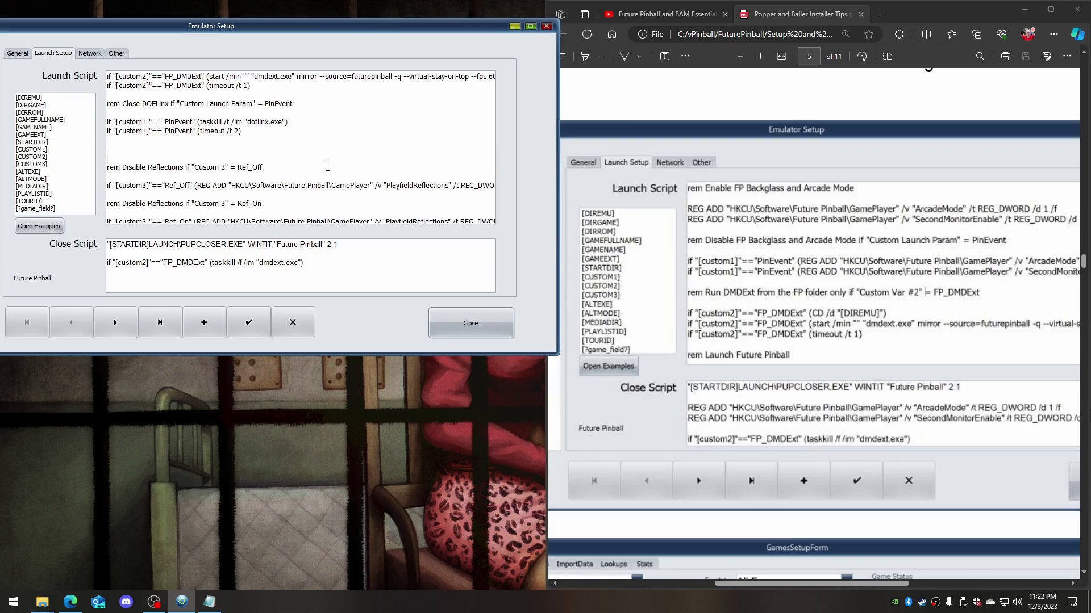
key(ctrl+v)
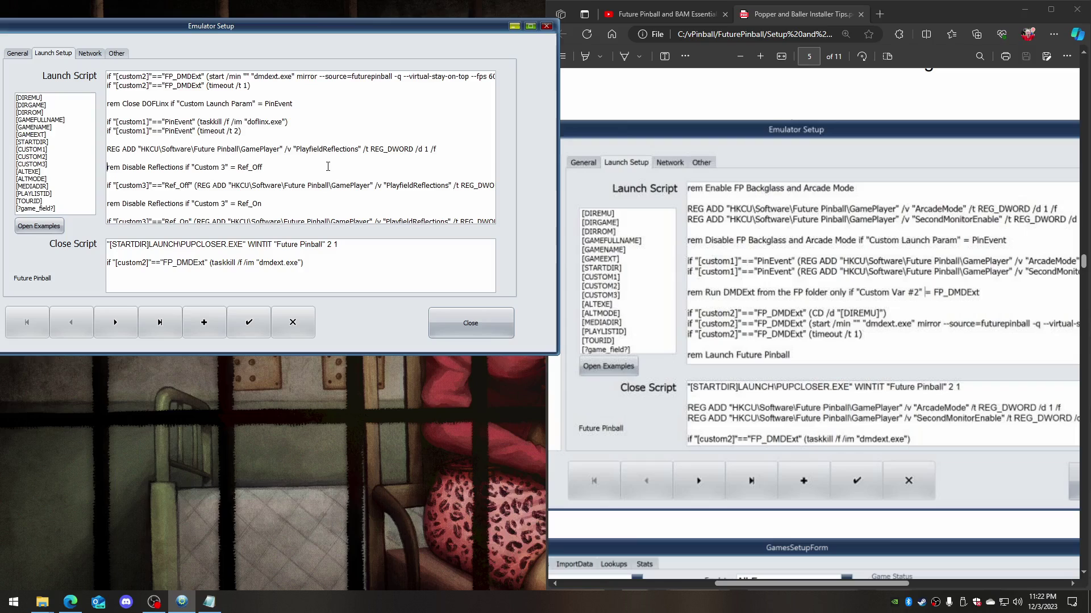
Duplicate the Ref_Off comment line above the new unconditional PlayfieldReflections command
triple_click(328, 166)
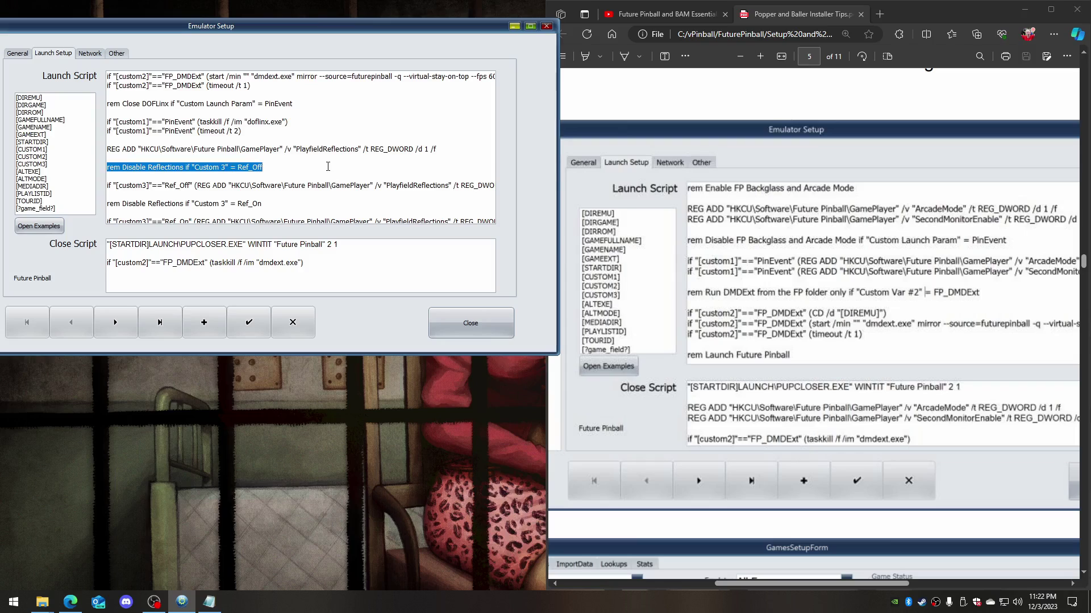
key(Up)
key(Up)
key(Return)
key(ctrl+v)
Reword the duplicated comment as "rem Enable Reflections by default", save the launch script and close Emulator Setup
key(Left)
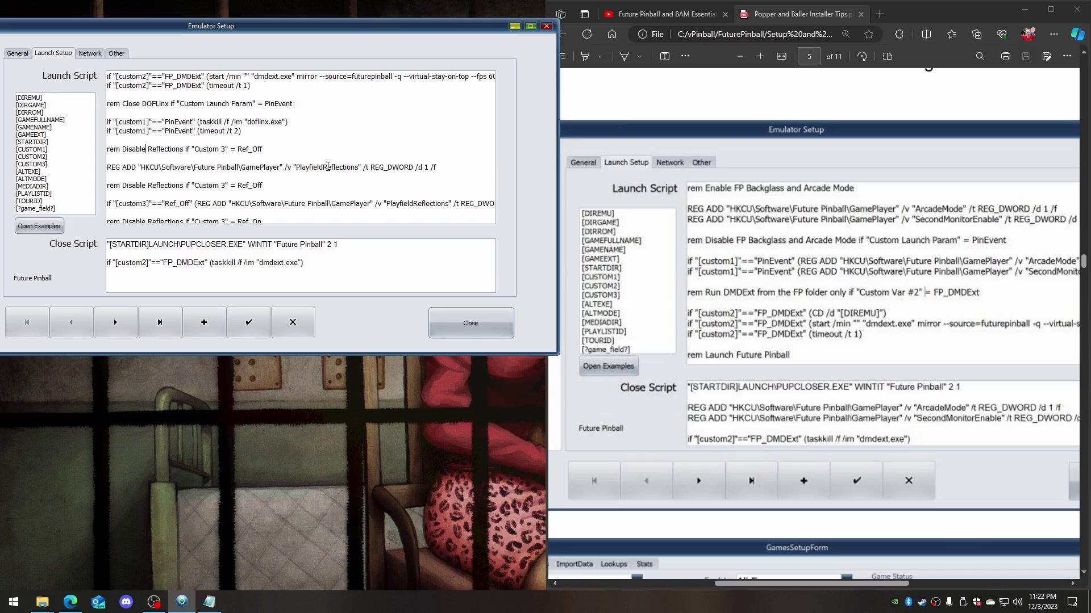
key(shift+Left)
key(shift+Left)
key(shift+Left)
key(shift+Left)
key(shift+Left)
key(shift+Left)
key(shift+Left)
text(Enable)
key(shift+End)
text(by default)
click(249, 322)
click(463, 323)
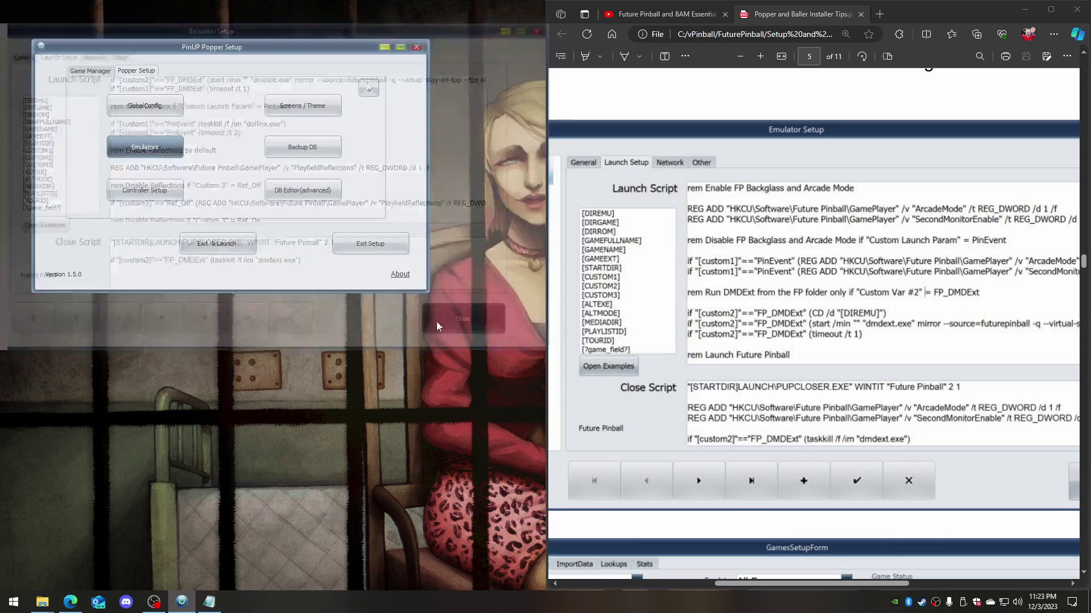
In Games Manager, set Custom Var #3 of Retroflair - BAM Edition (PinEvent) to Ref_On and save the game
click(106, 72)
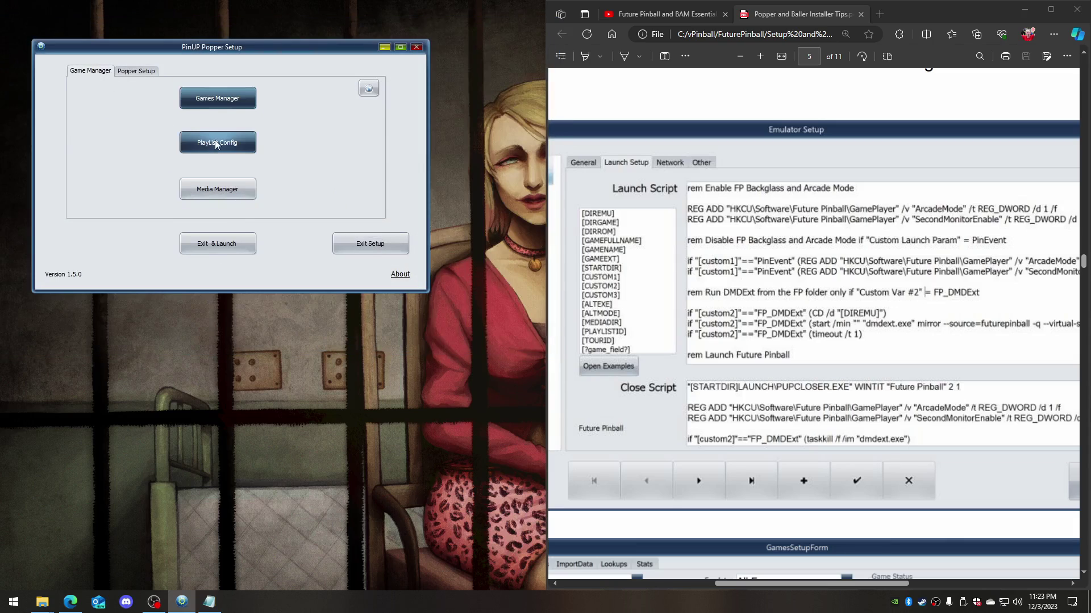
click(211, 100)
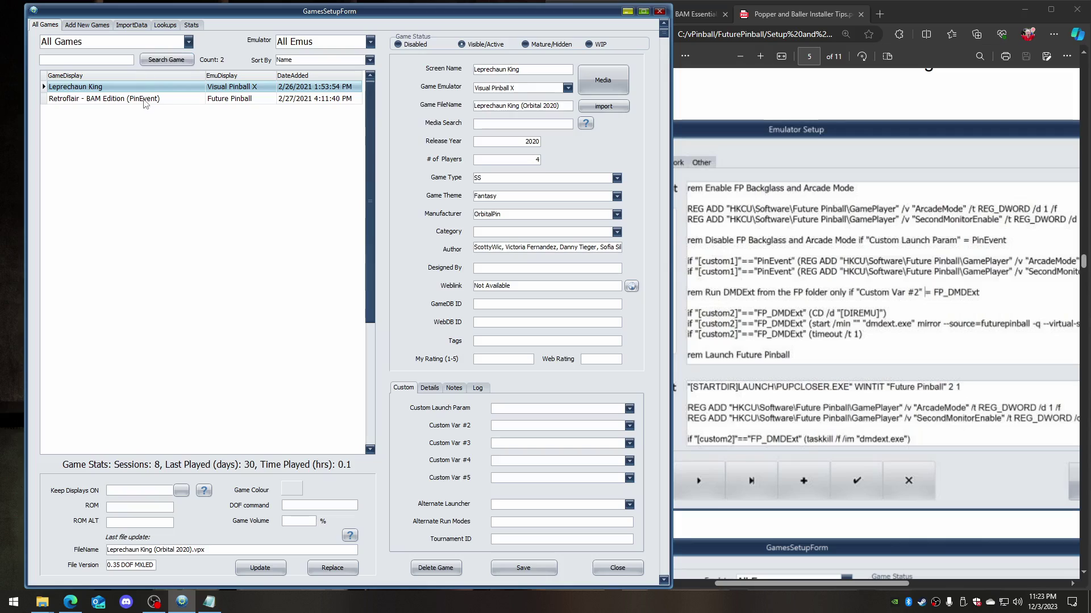
click(145, 100)
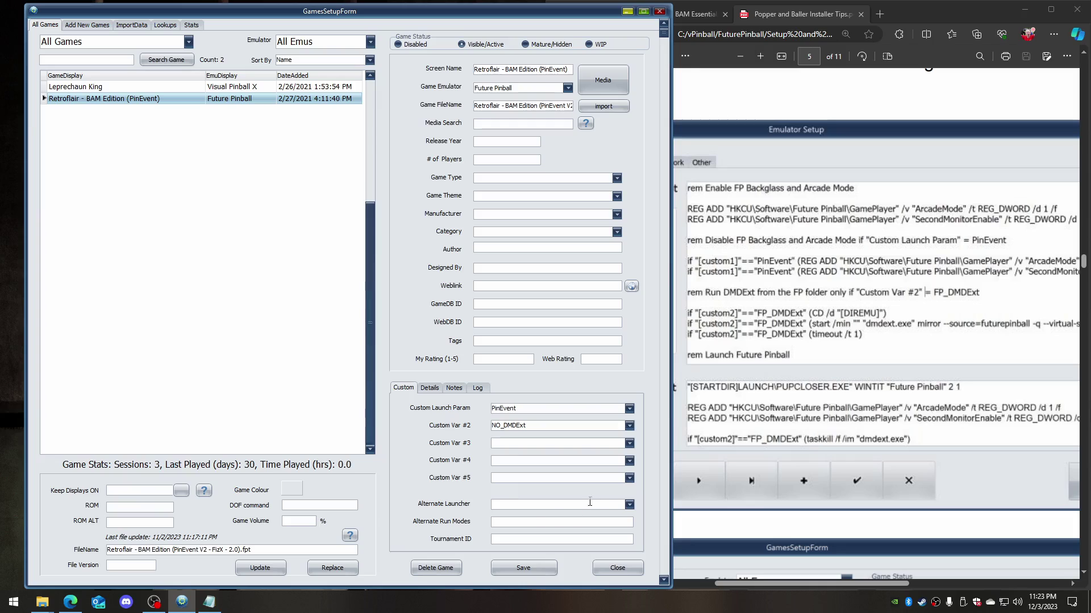
click(629, 444)
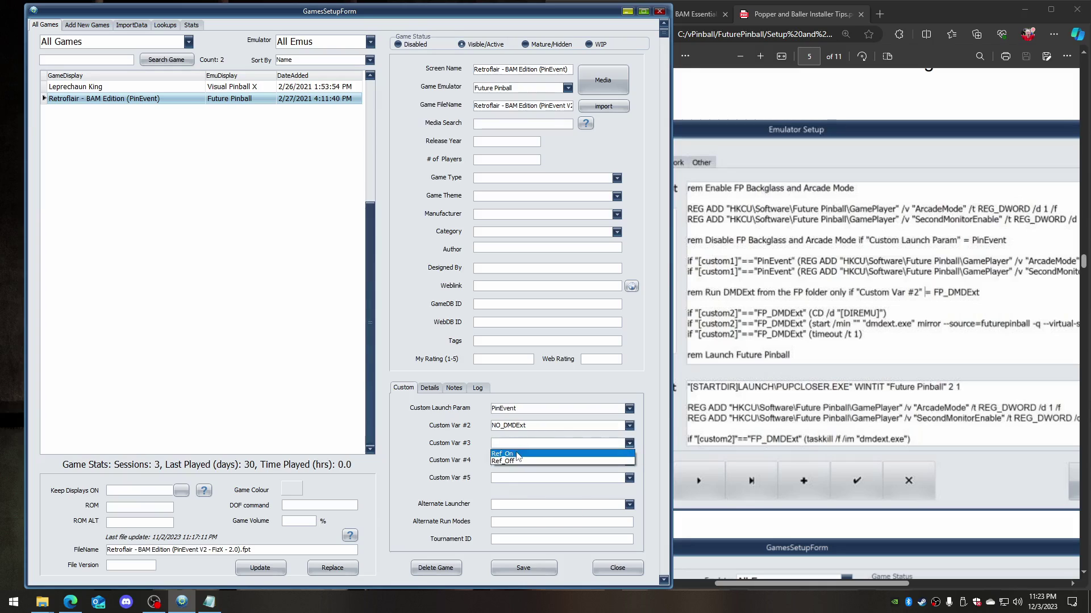
click(497, 453)
click(548, 567)
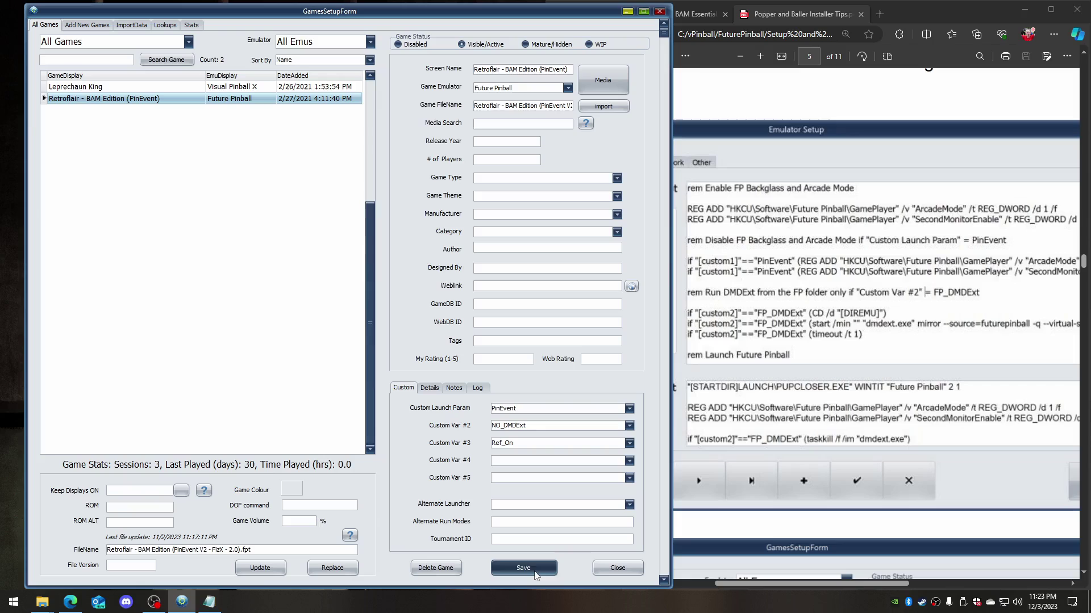
Switch the Retroflair table's Custom Var #3 to Ref_Off and save the game
click(628, 443)
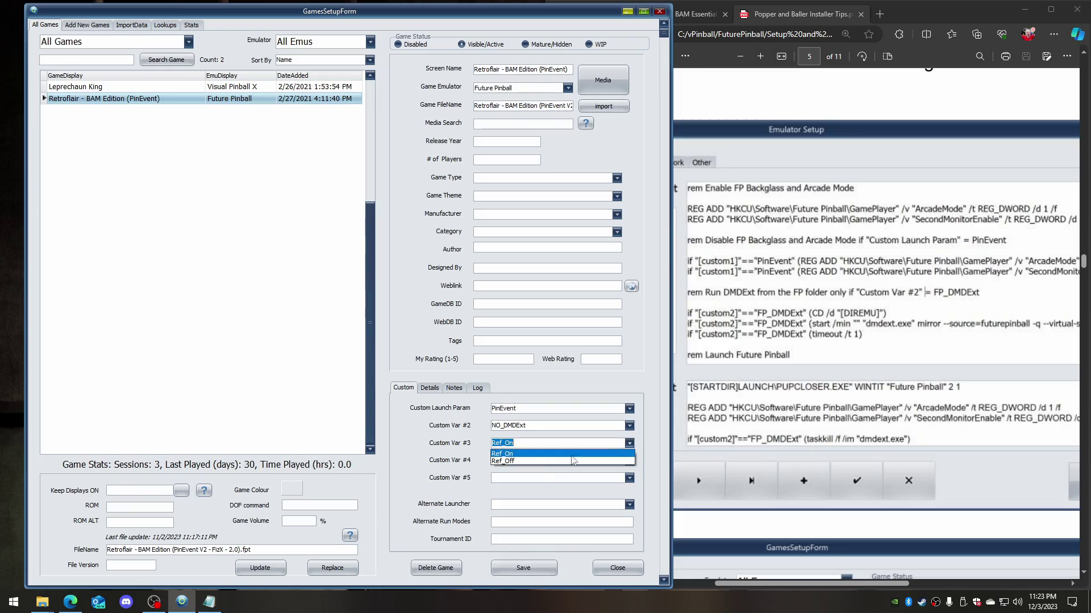
click(537, 462)
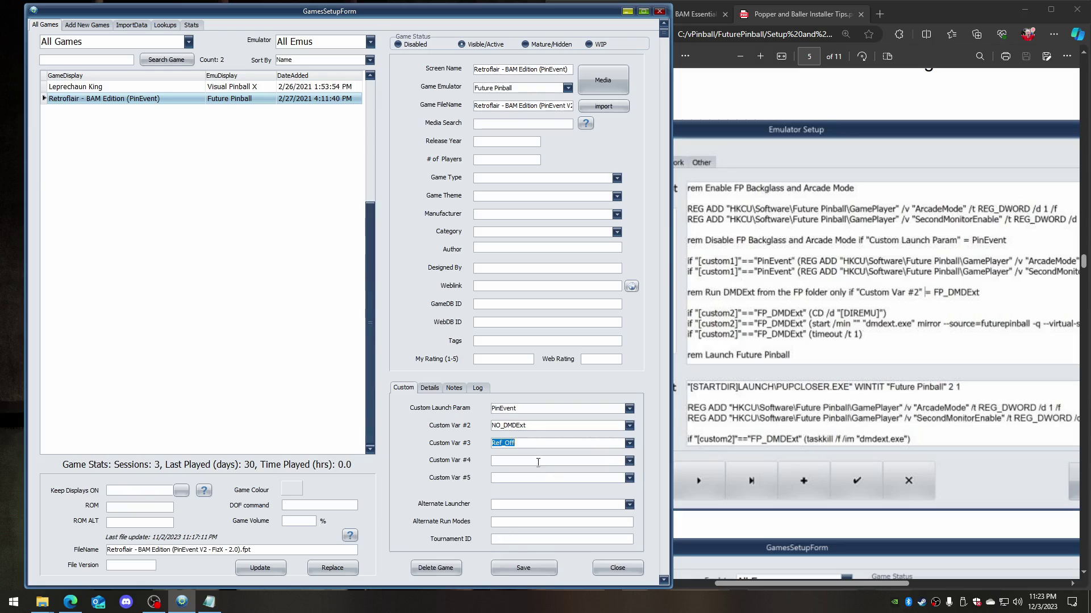
click(512, 567)
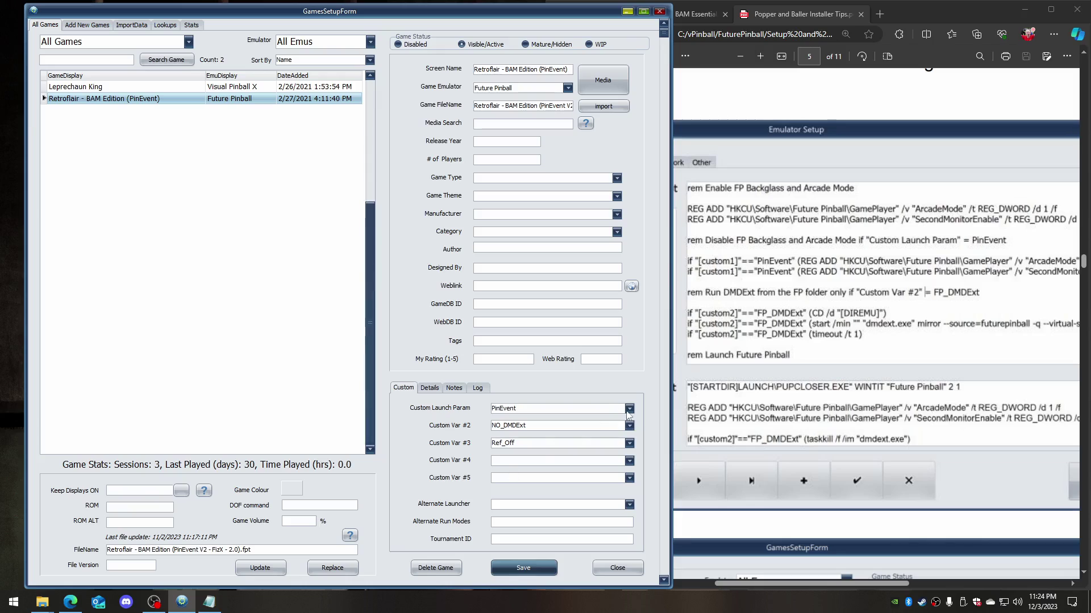
click(576, 465)
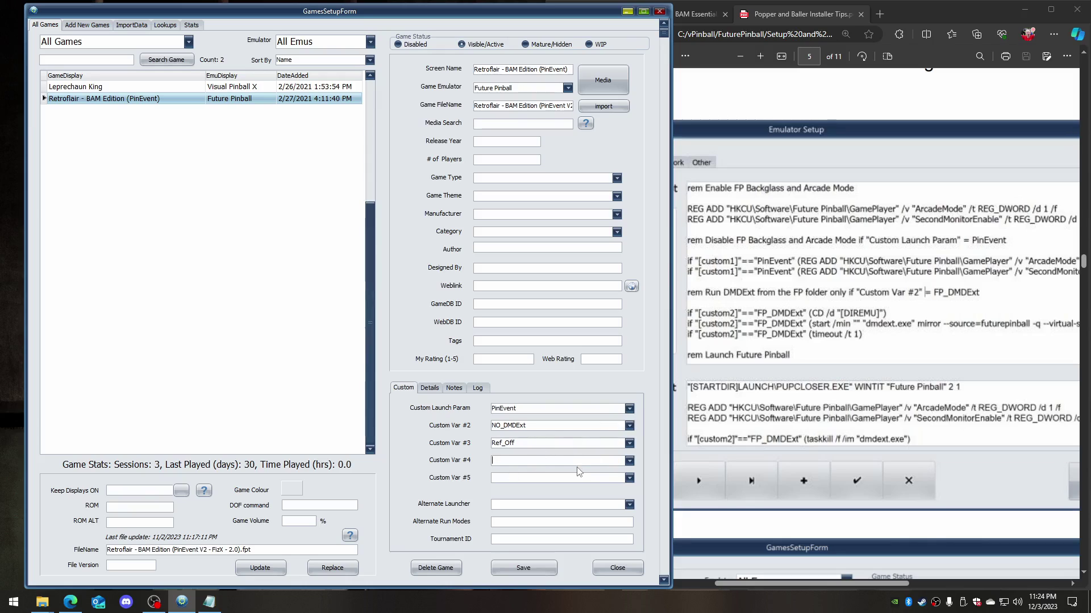
text(VR)
key(BackSpace)
key(BackSpace)
Save the Retroflair - BAM Edition (PinEvent) game settings and close the Games Manager form
click(512, 572)
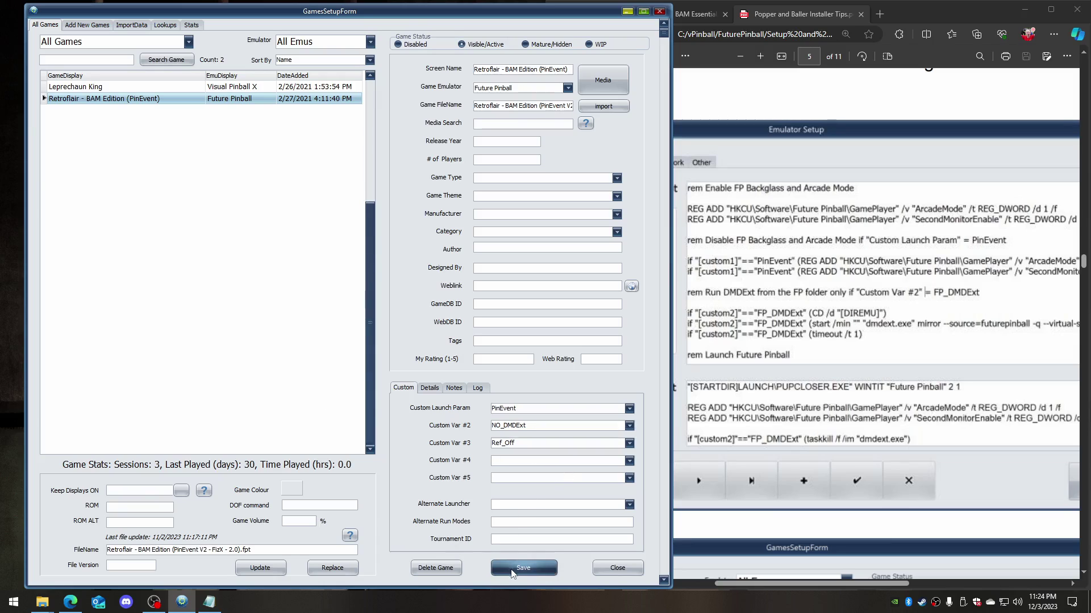
click(618, 568)
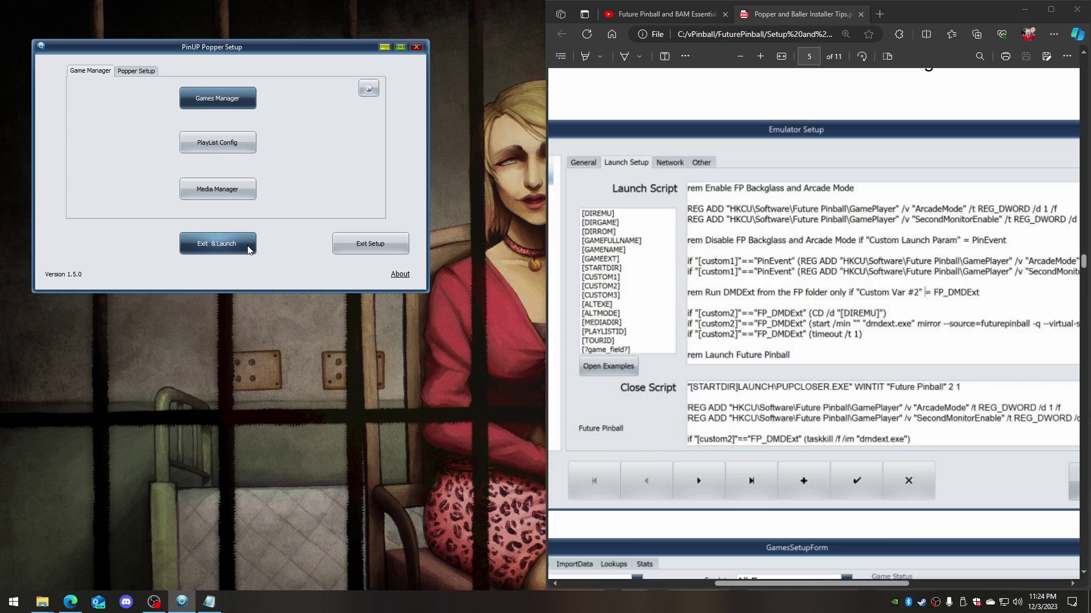
Review the PDF guide's Popper Launch and Close Script section with its Emulator Setup and Games Manager example images
ctrl+scroll(843, 284, down, 1)
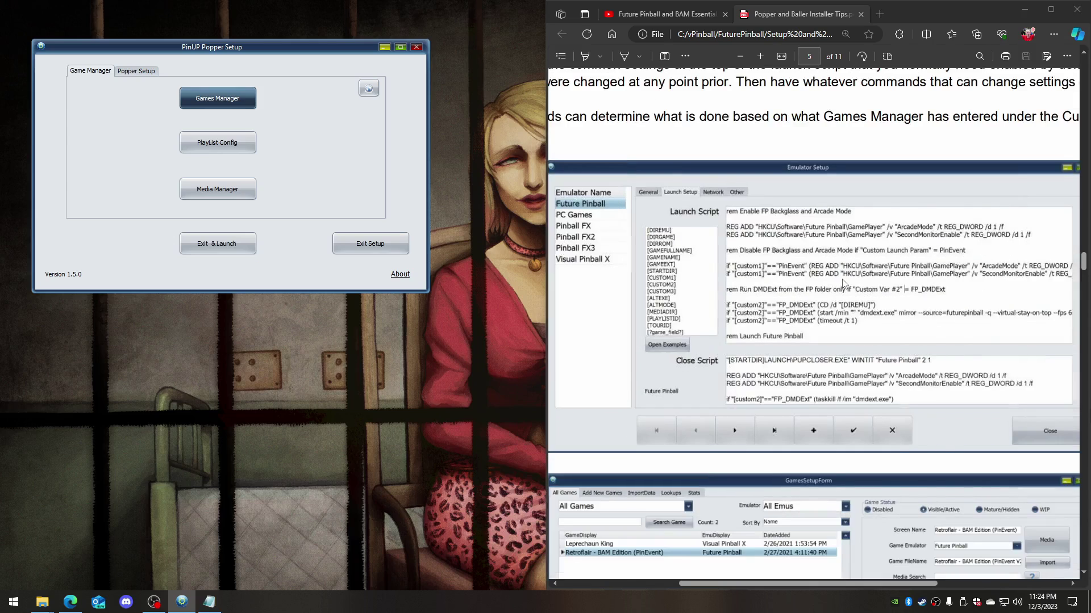
ctrl+scroll(842, 283, down, 1)
ctrl+scroll(843, 283, down, 1)
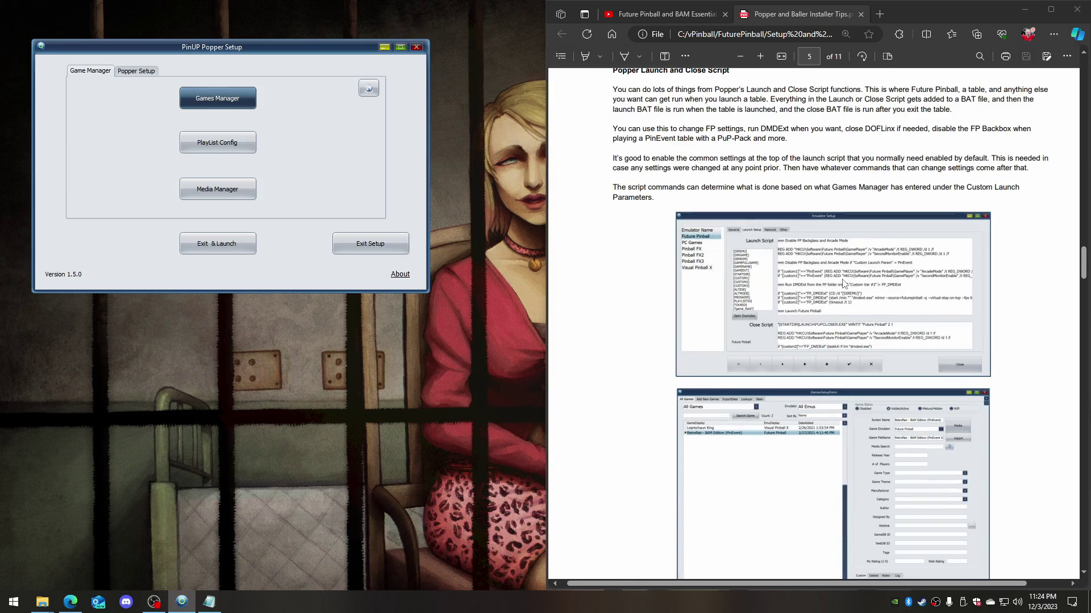
scroll(852, 251, down, 2)
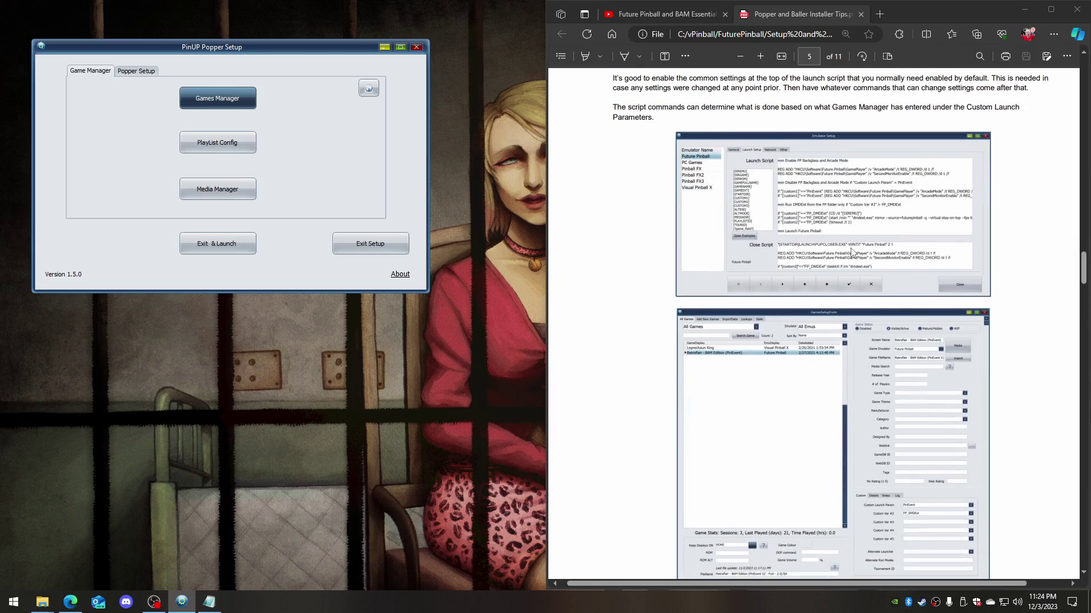
scroll(851, 252, down, 2)
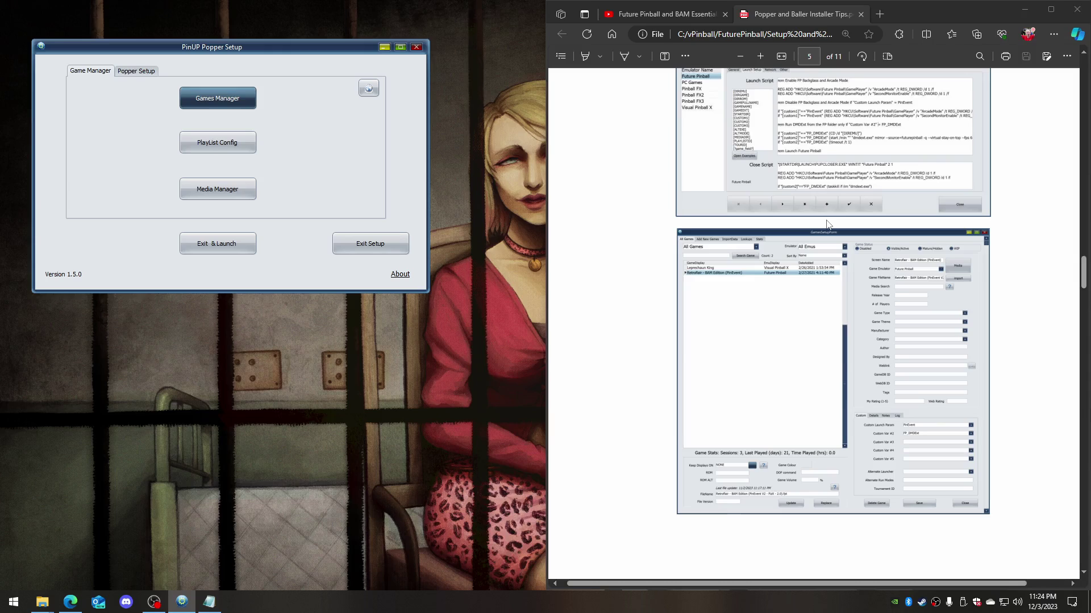
Open the Future Pinball launch and close scripts in PinUP Popper's emulator setup
click(130, 73)
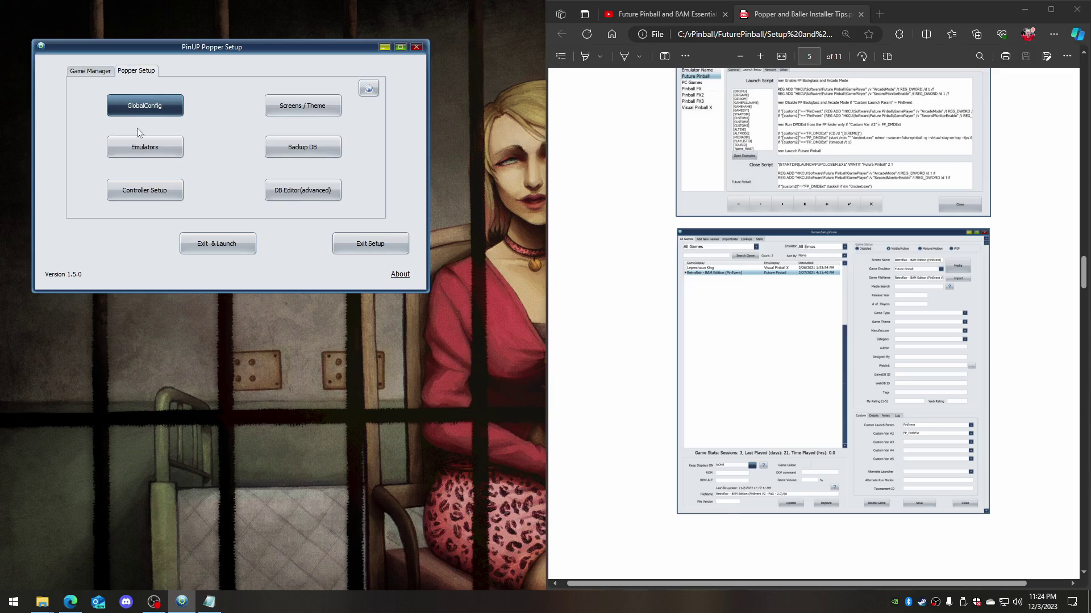
click(131, 157)
click(51, 54)
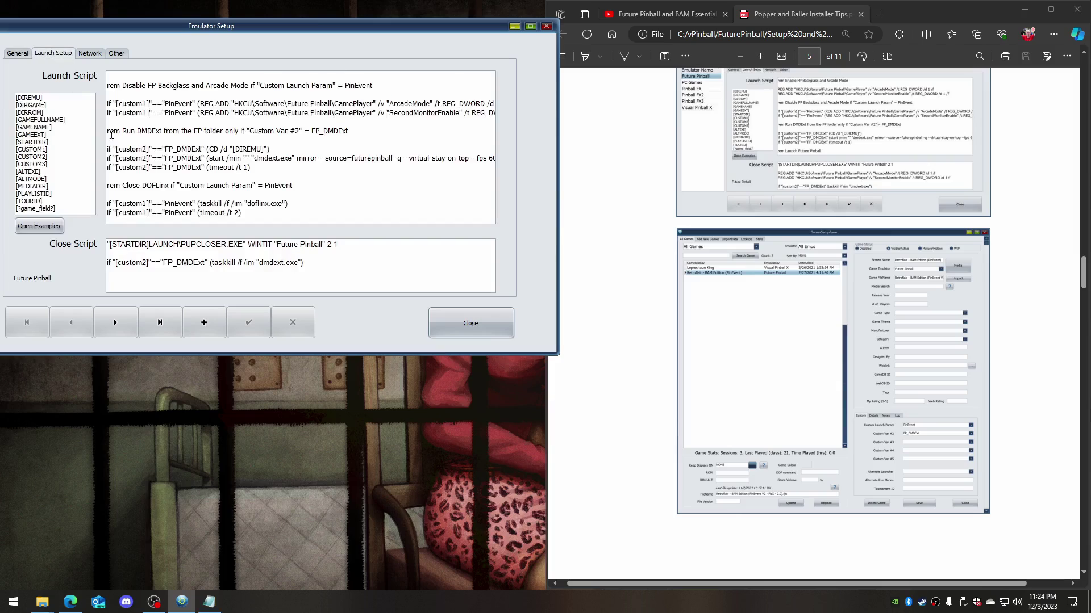
Examine the Future Pinball close script, especially the FP_DMDExt condition on the dmdext.exe taskkill line
drag(334, 274, 107, 244)
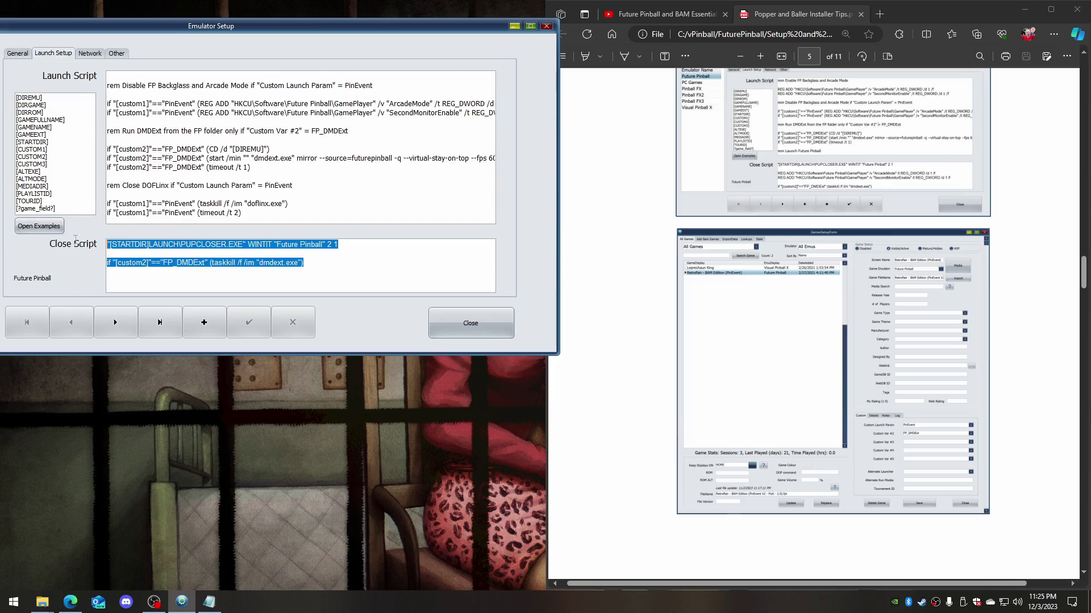
click(215, 284)
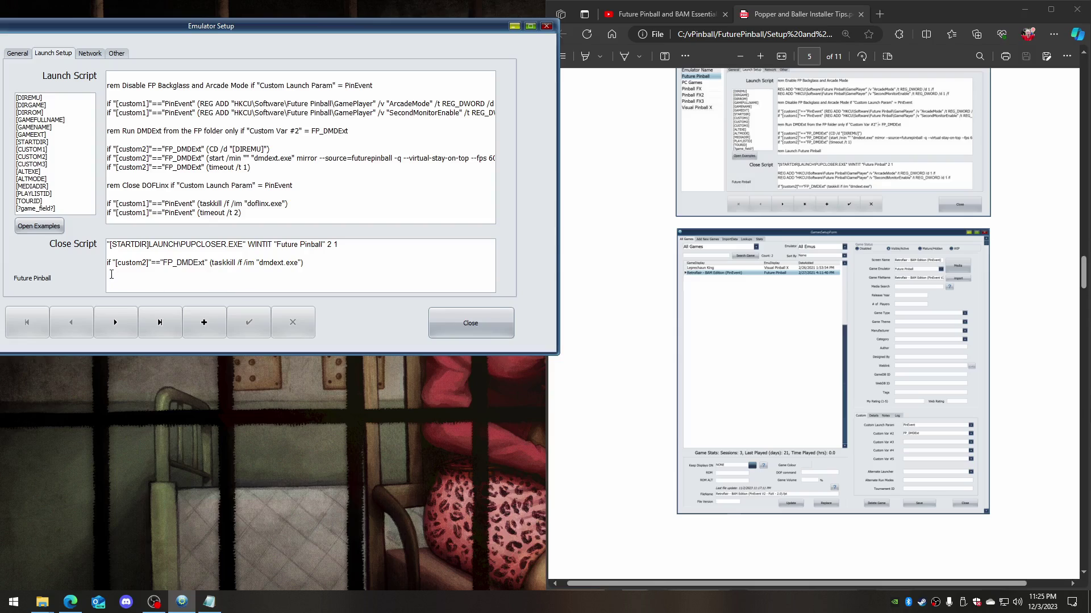
drag(311, 263, 100, 266)
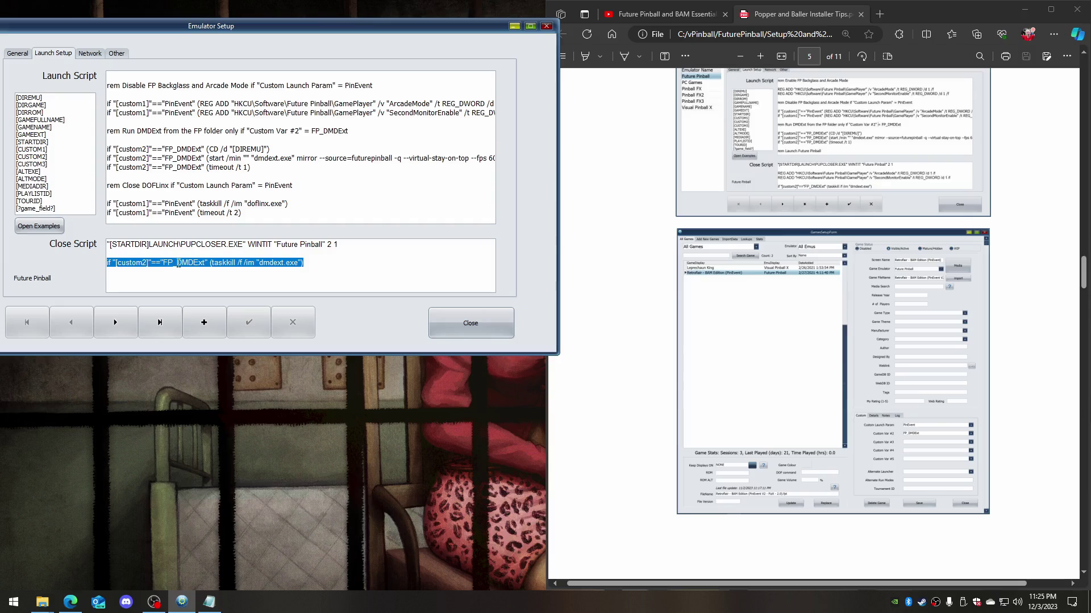
click(160, 262)
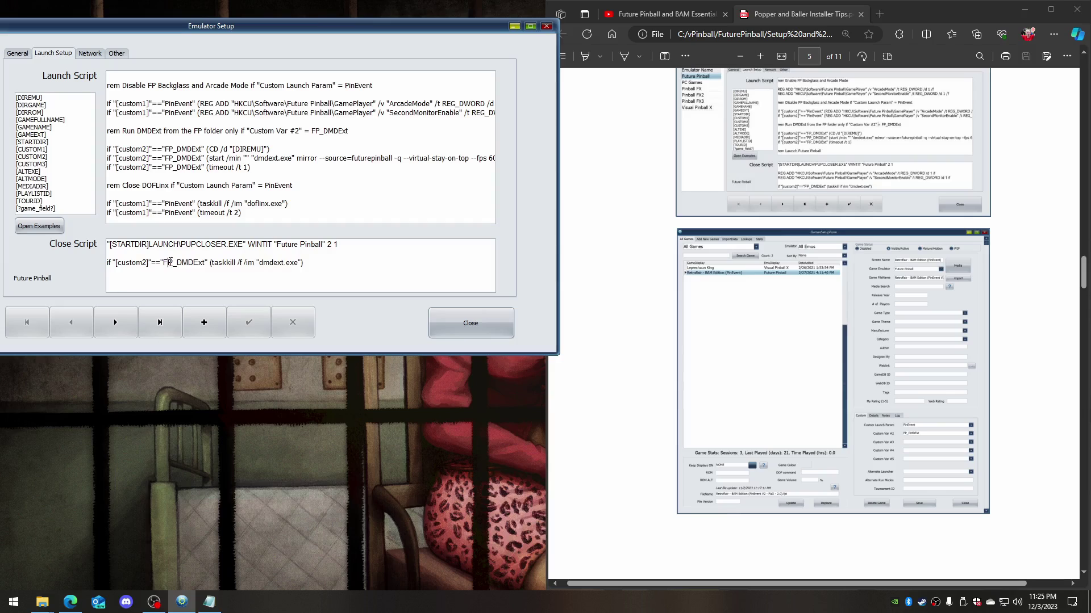
double_click(170, 261)
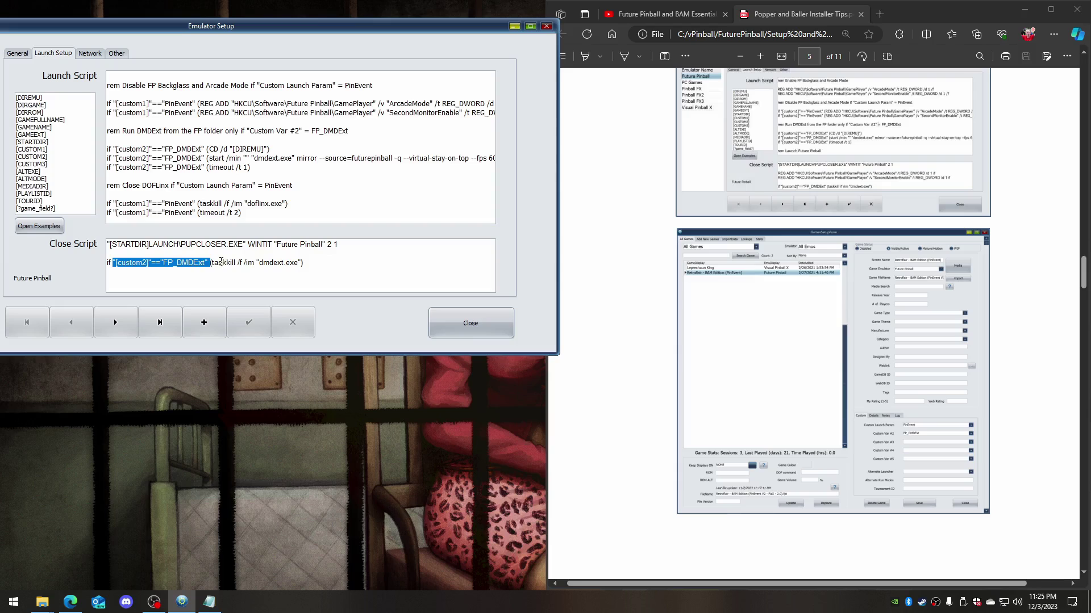
click(331, 268)
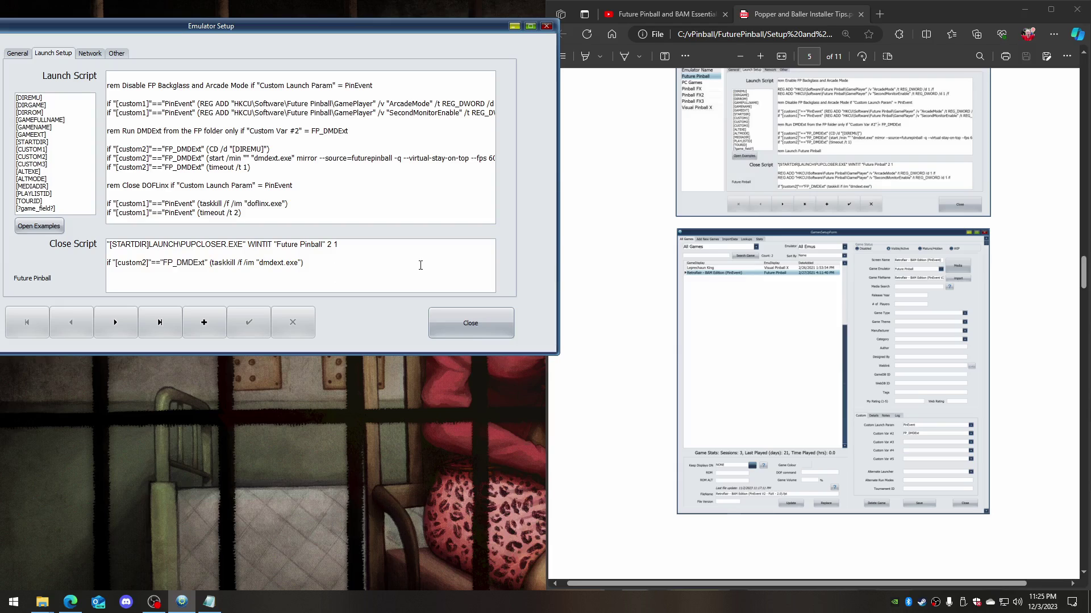
Browse the PDF guide's launch script examples for DOFLinx and DMDExt and its Lookups section
scroll(741, 316, down, 10)
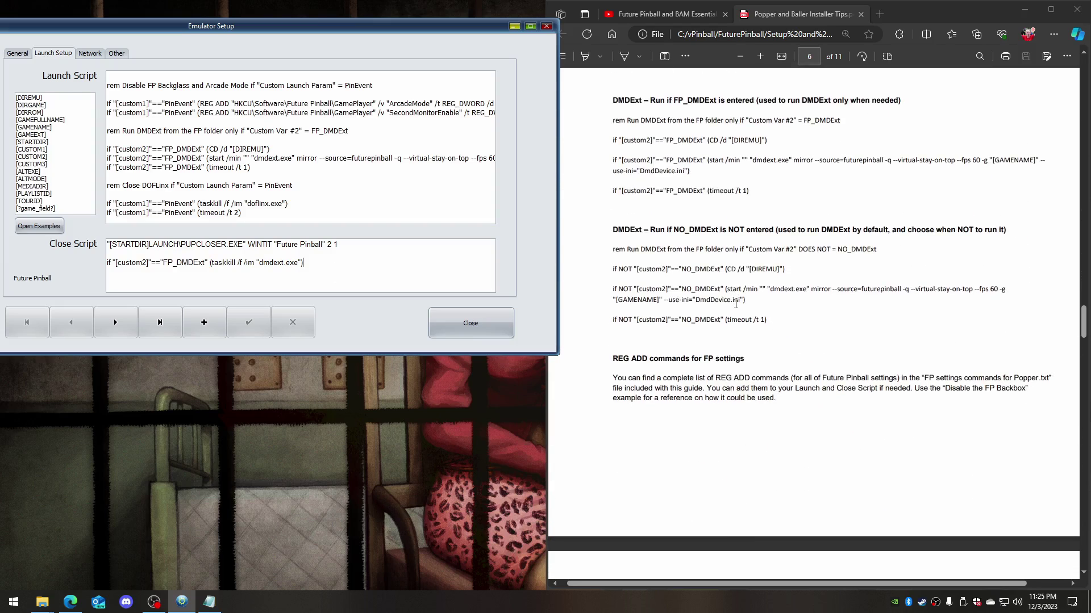
scroll(735, 305, up, 3)
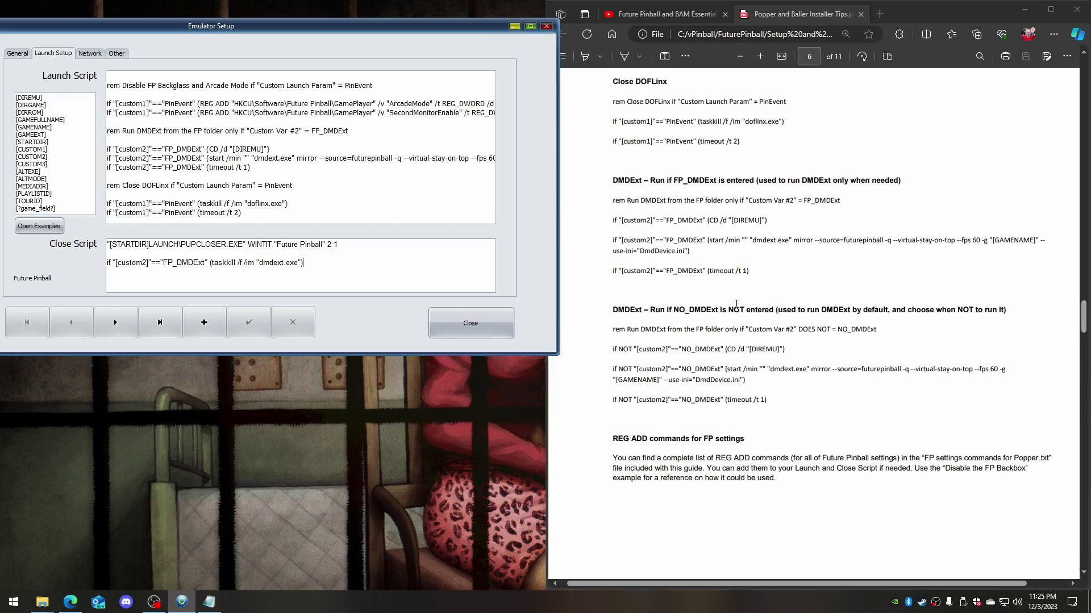
scroll(737, 311, down, 15)
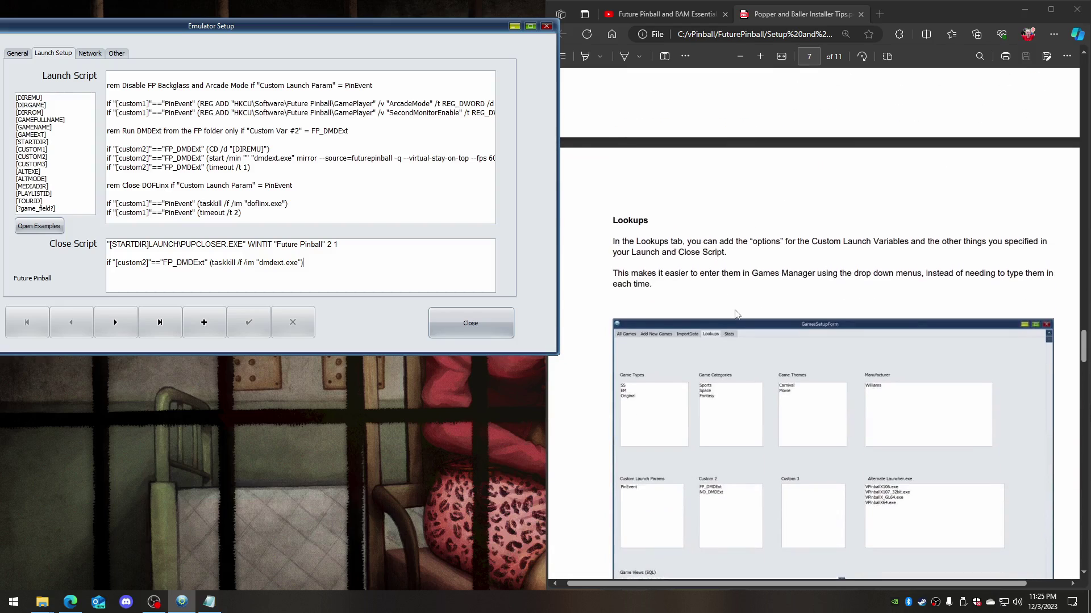
scroll(737, 314, up, 18)
scroll(736, 314, up, 3)
scroll(737, 315, down, 15)
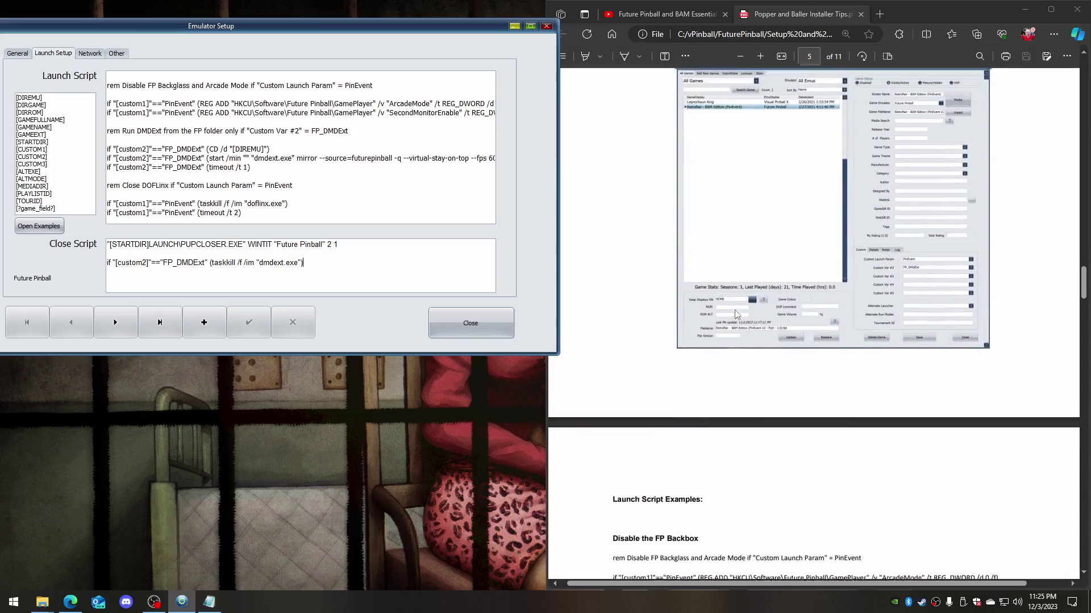
scroll(734, 313, down, 15)
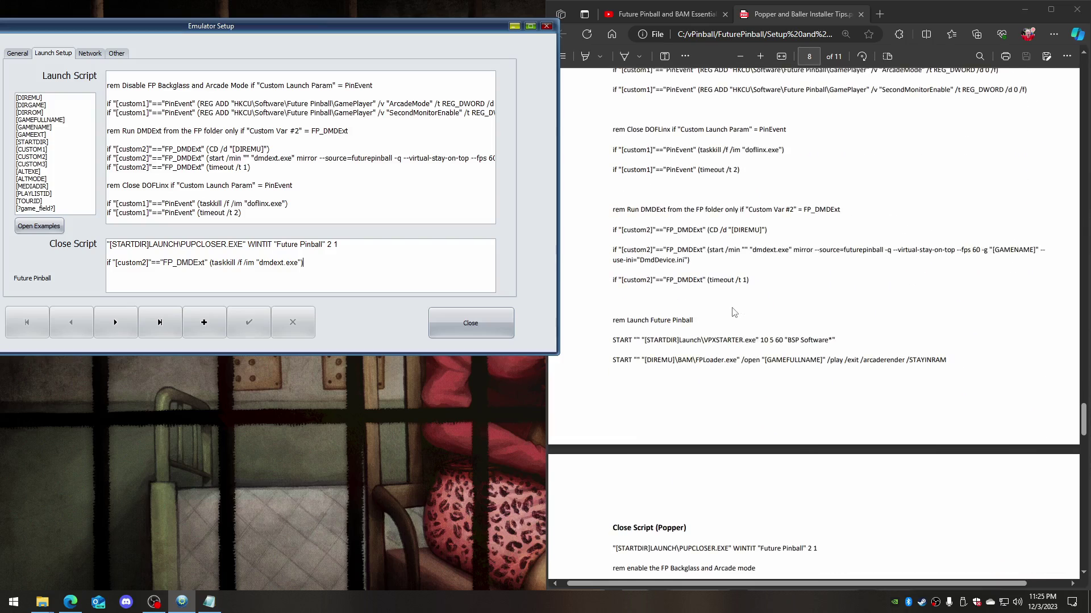
Read the guide's Close Script (Popper) example and highlight its taskkill /f /im "dmdext.exe" line
scroll(729, 324, down, 5)
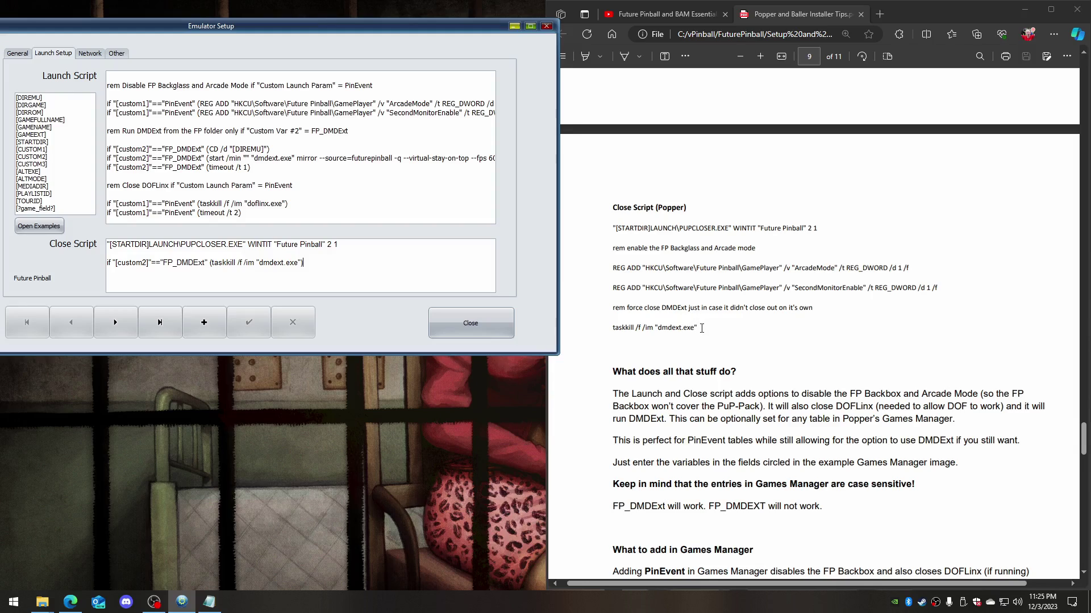
drag(702, 328, 601, 330)
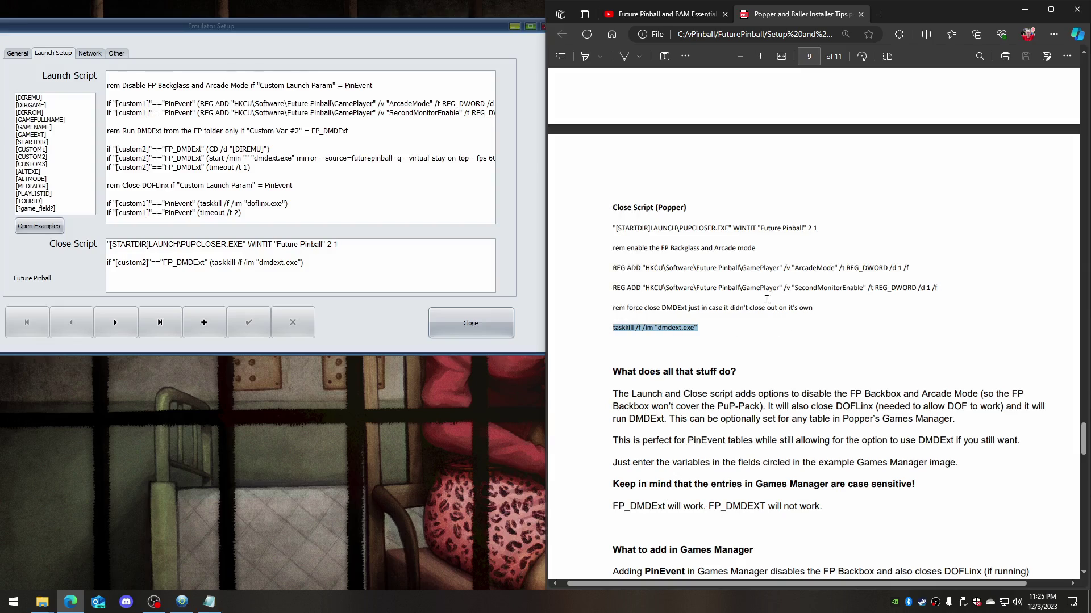
click(727, 282)
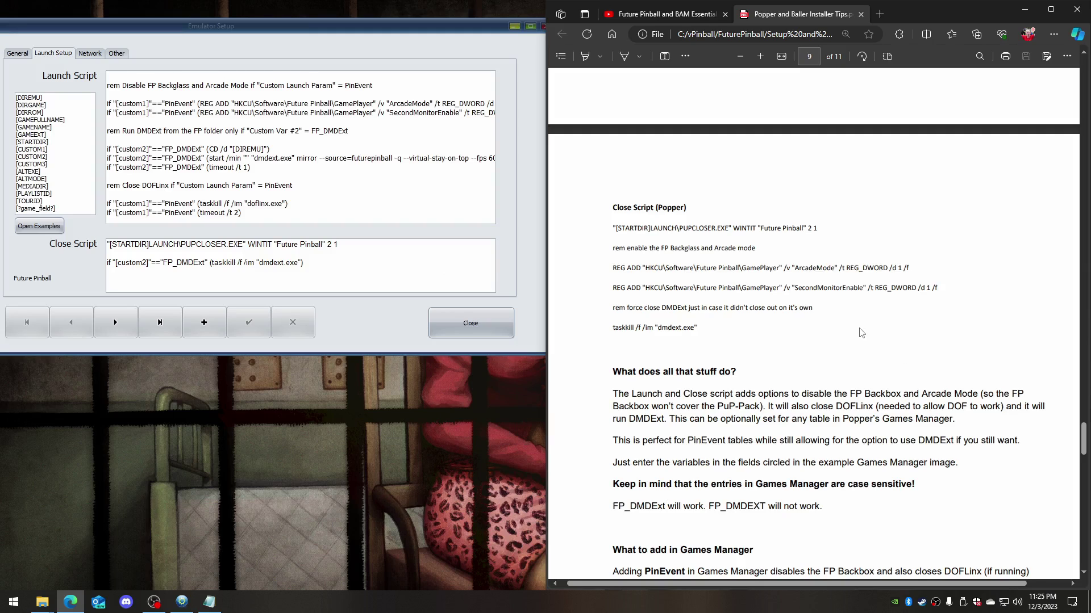
Review the guide's section on setting up DMDExt, DOFLinx and the FP Backbox as per-table options, highlighting its heading
scroll(862, 333, down, 1)
scroll(859, 327, up, 7)
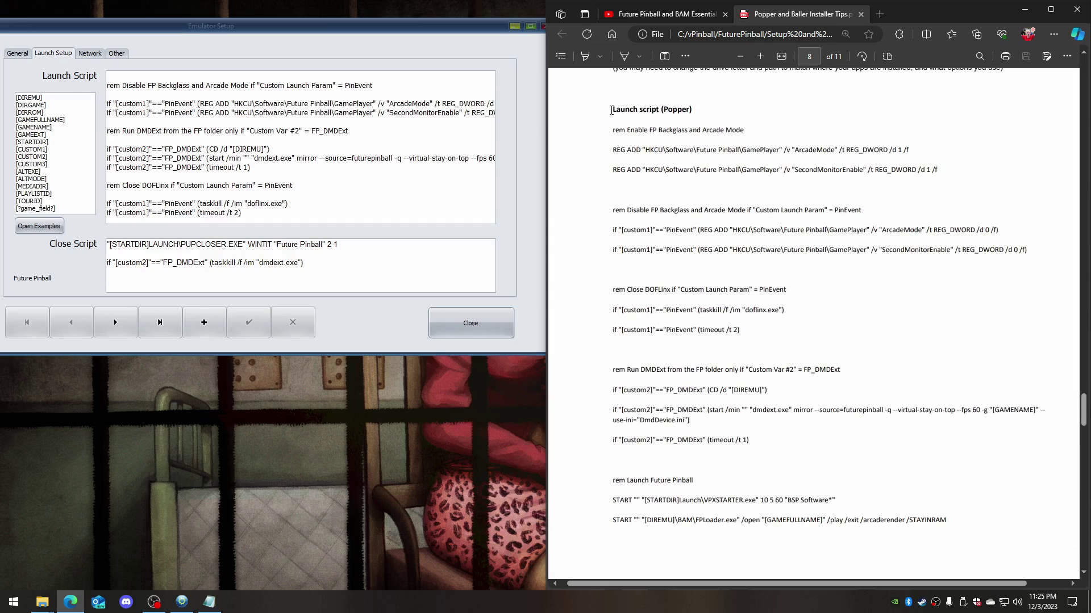
scroll(750, 165, up, 2)
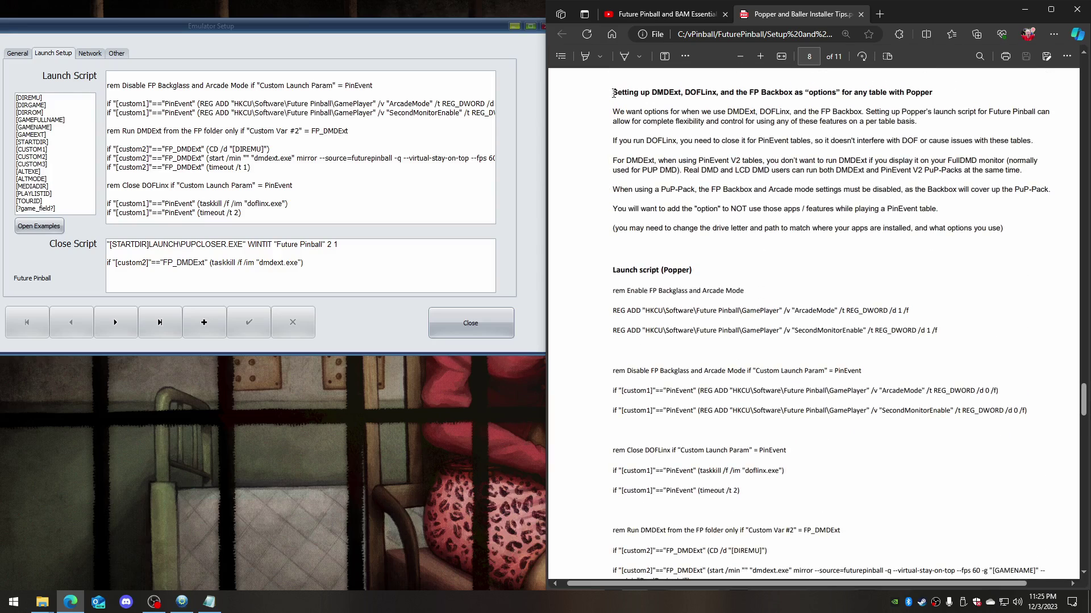
drag(614, 94, 933, 92)
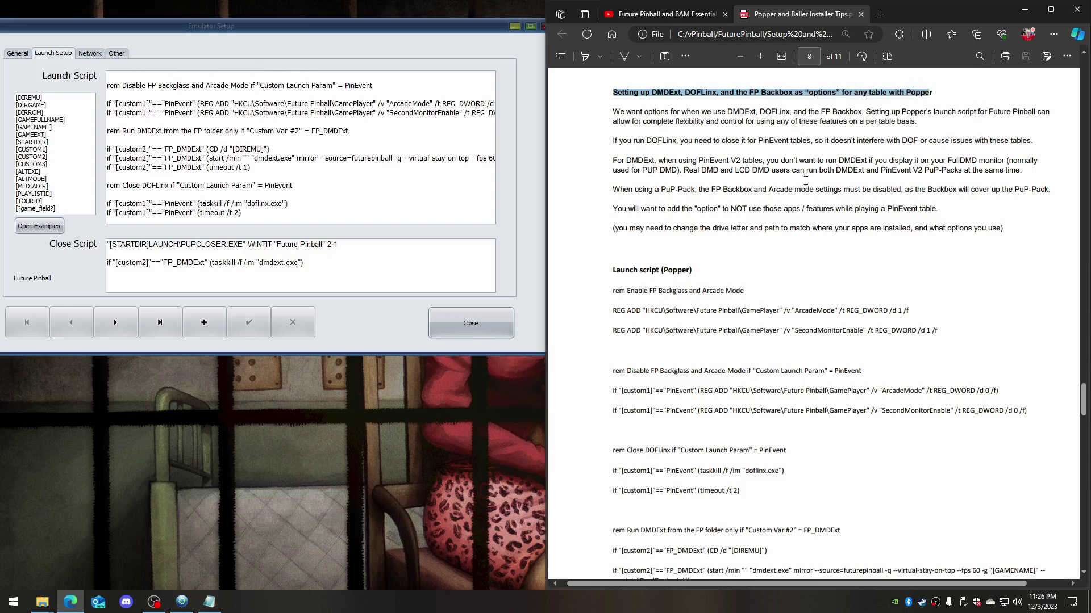
click(766, 171)
Examine the complete Launch script (Popper) example, highlighting it from the FP Backglass commands through the Future Pinball launch commands
scroll(838, 207, down, 3)
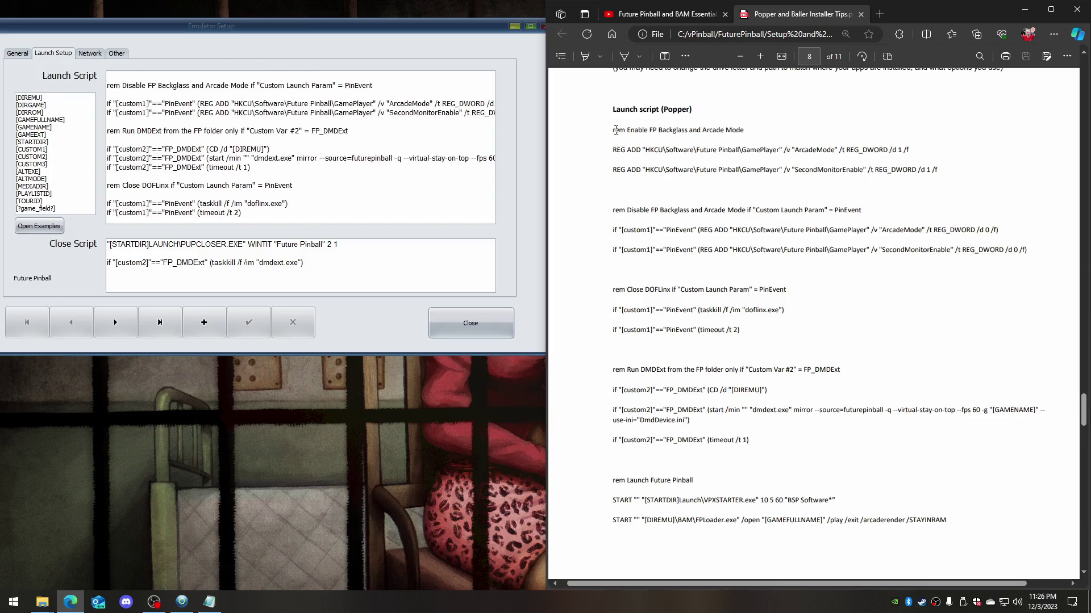
drag(614, 130, 956, 165)
scroll(939, 517, down, 5)
scroll(829, 347, up, 6)
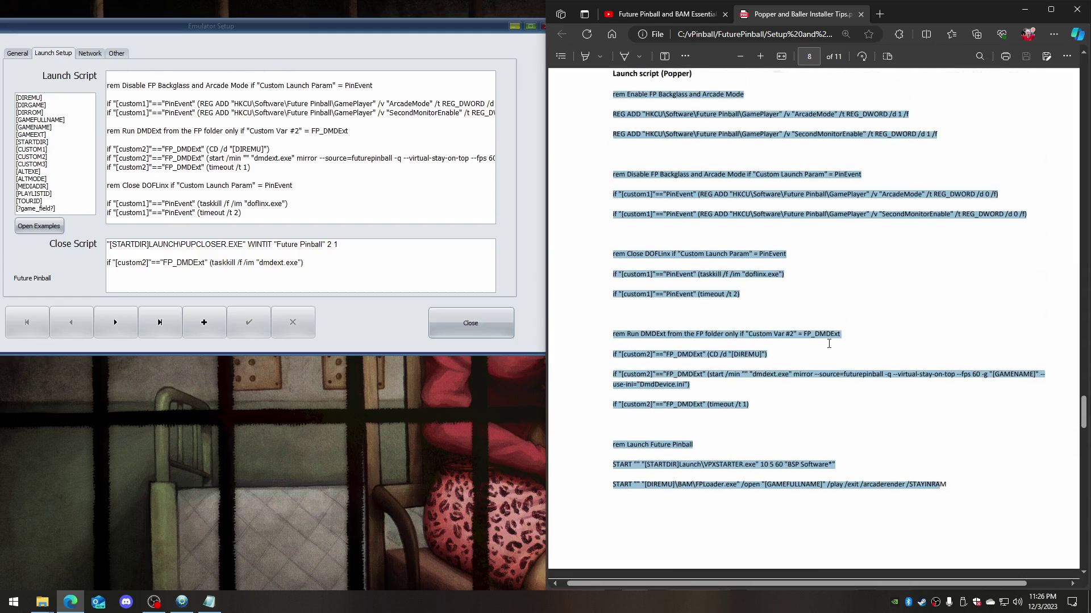
click(824, 343)
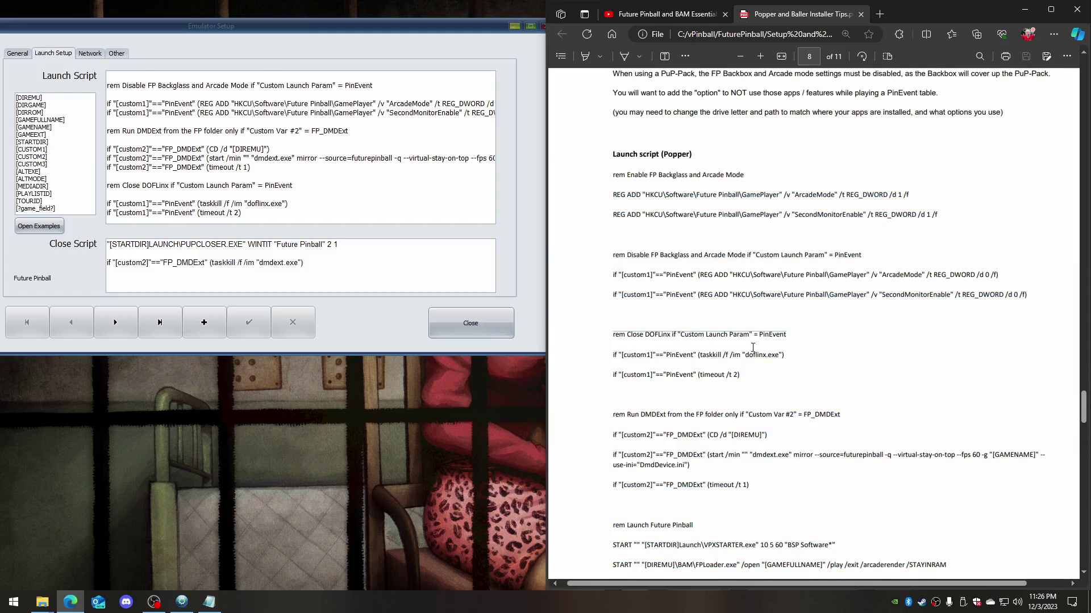
scroll(752, 348, down, 3)
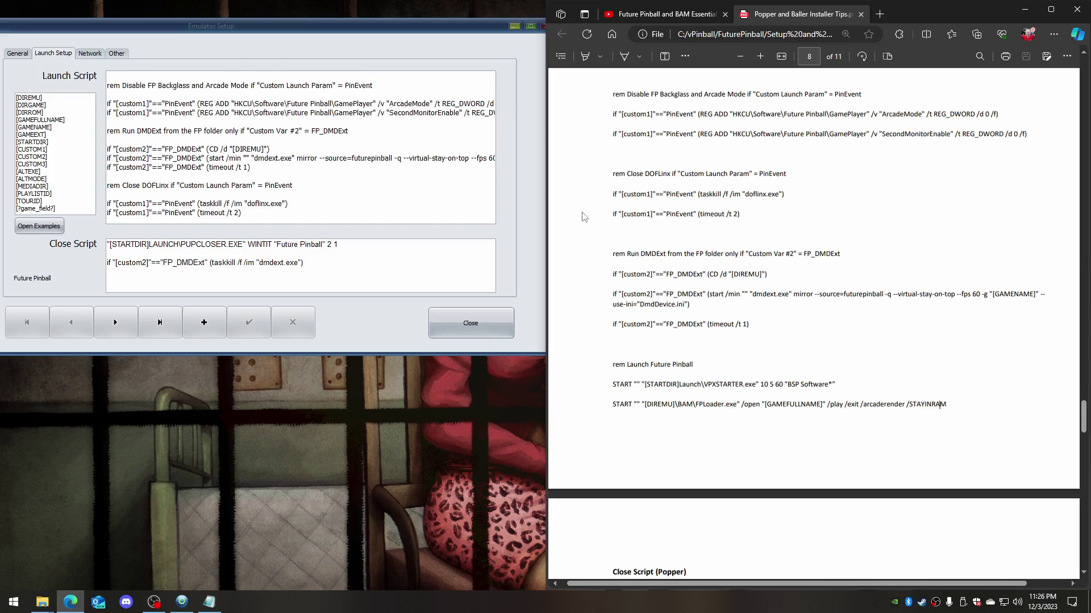
scroll(722, 275, up, 3)
Read the guide's explanation of the scripts and Games Manager entries, highlighting "Keep in mind, you can change this up however you like!"
scroll(767, 222, down, 10)
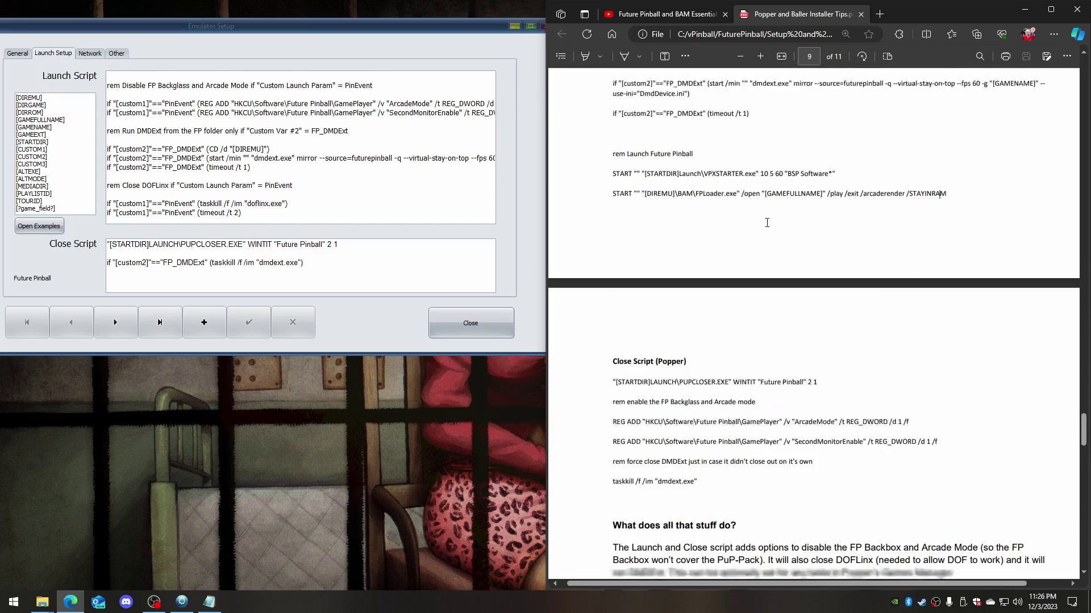
scroll(767, 227, down, 3)
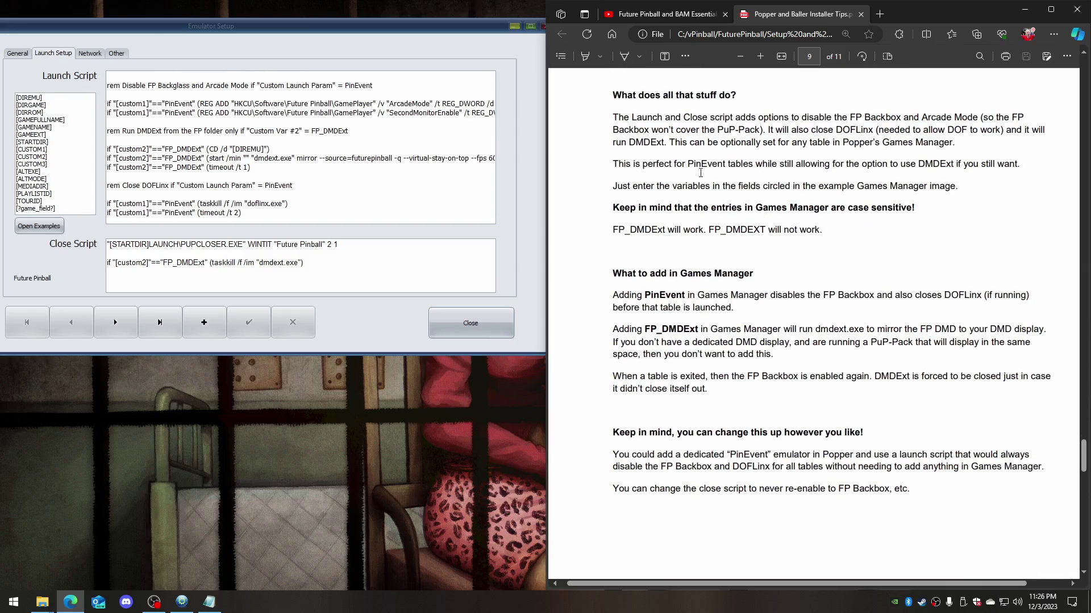
scroll(758, 189, down, 2)
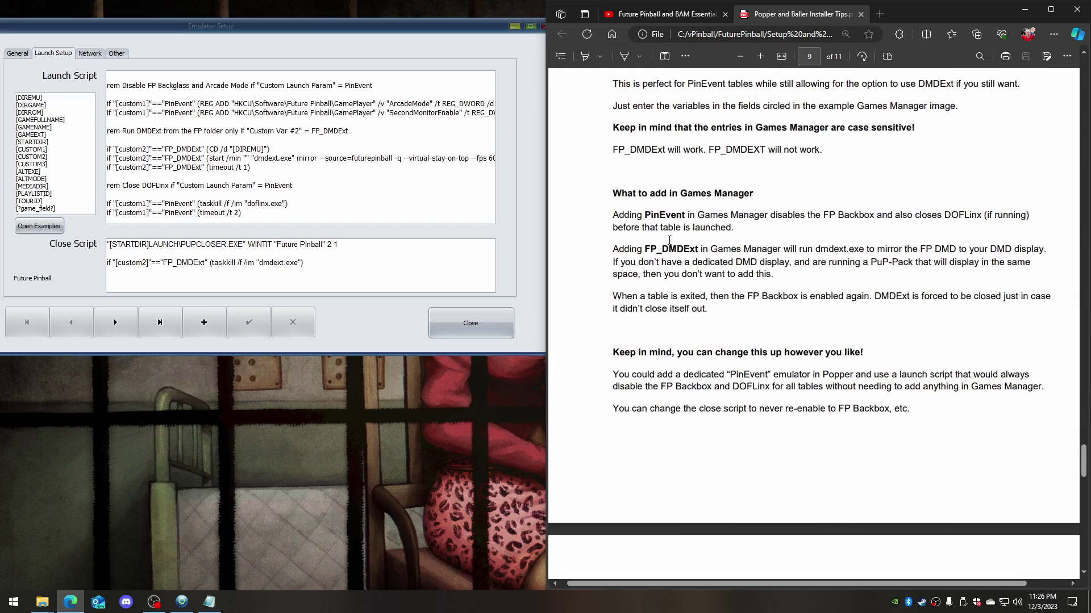
scroll(757, 242, down, 3)
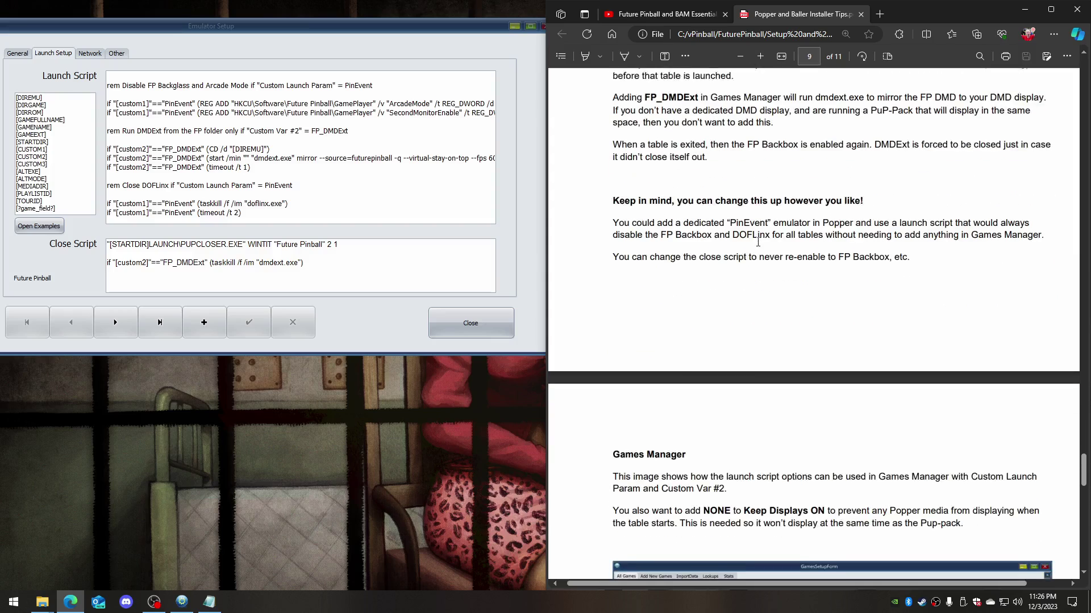
drag(612, 191, 874, 194)
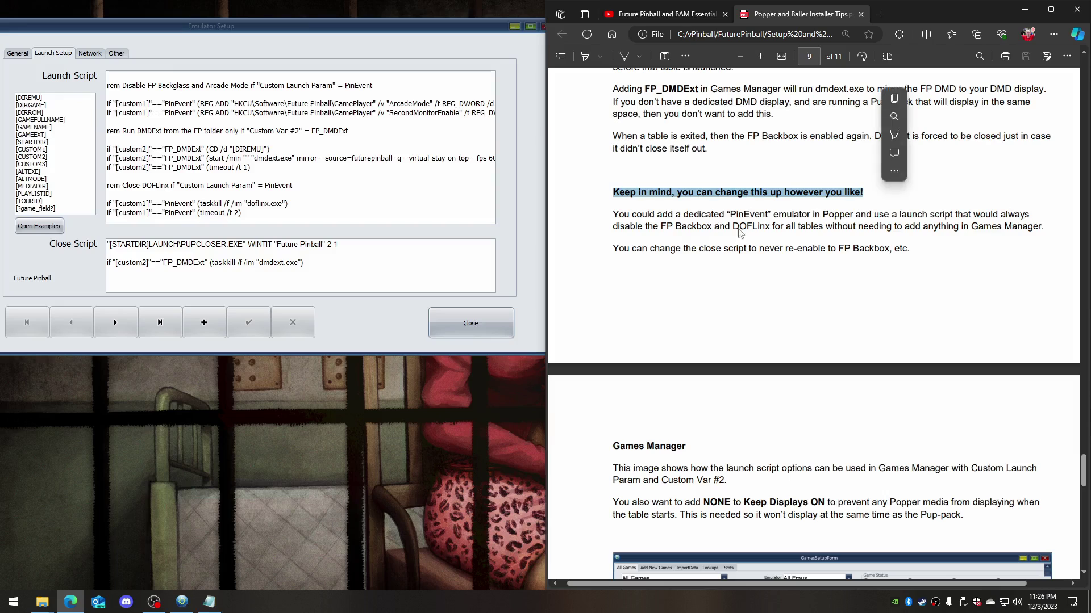
Read the guide's Games Manager section on Custom Launch Param, Custom Var #2 and Keep Displays ON, including its example image
click(772, 241)
scroll(858, 242, down, 6)
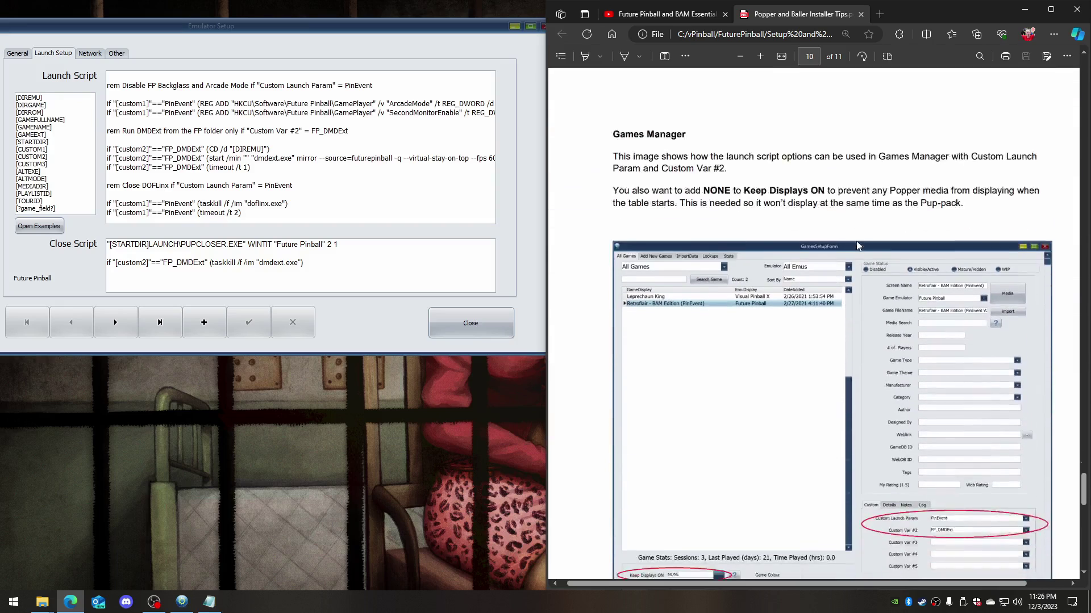
scroll(876, 291, down, 2)
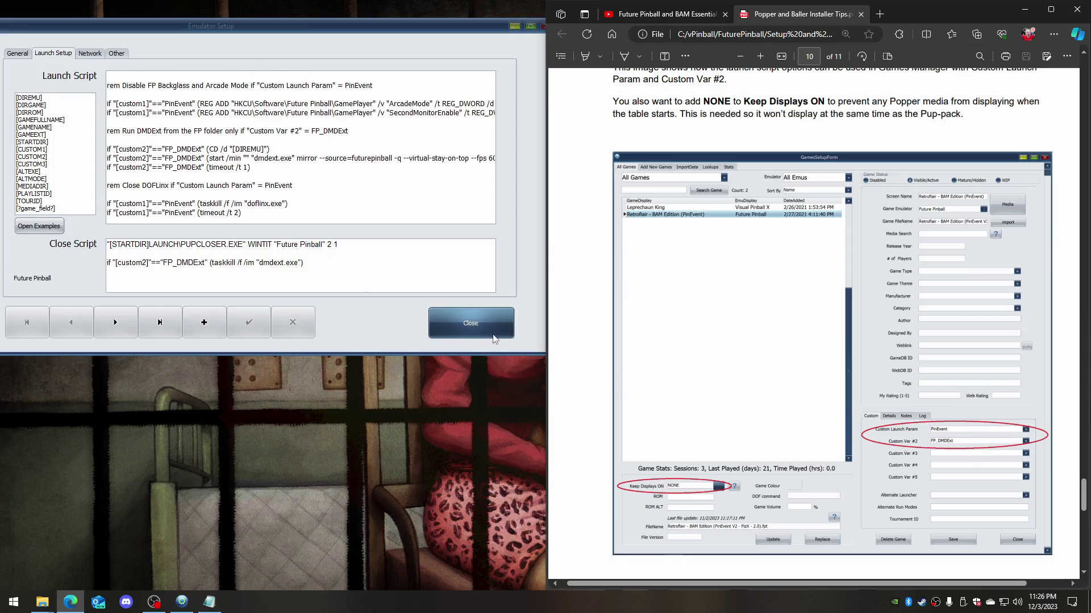
Close the emulator setup, open the Games Manager and bring the guide's example image forward for comparison
click(476, 330)
click(89, 72)
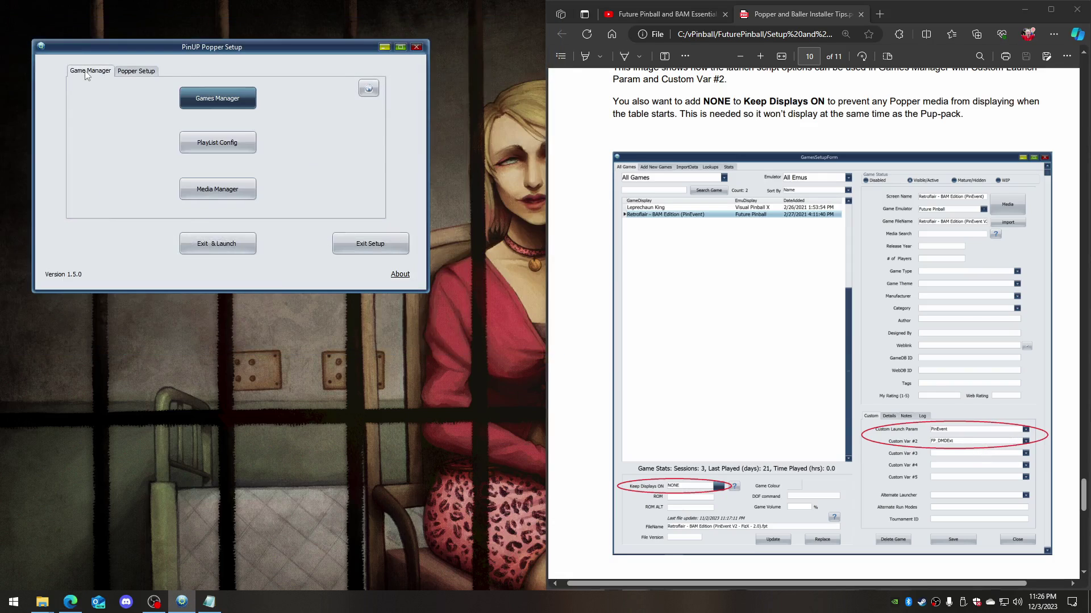
click(189, 97)
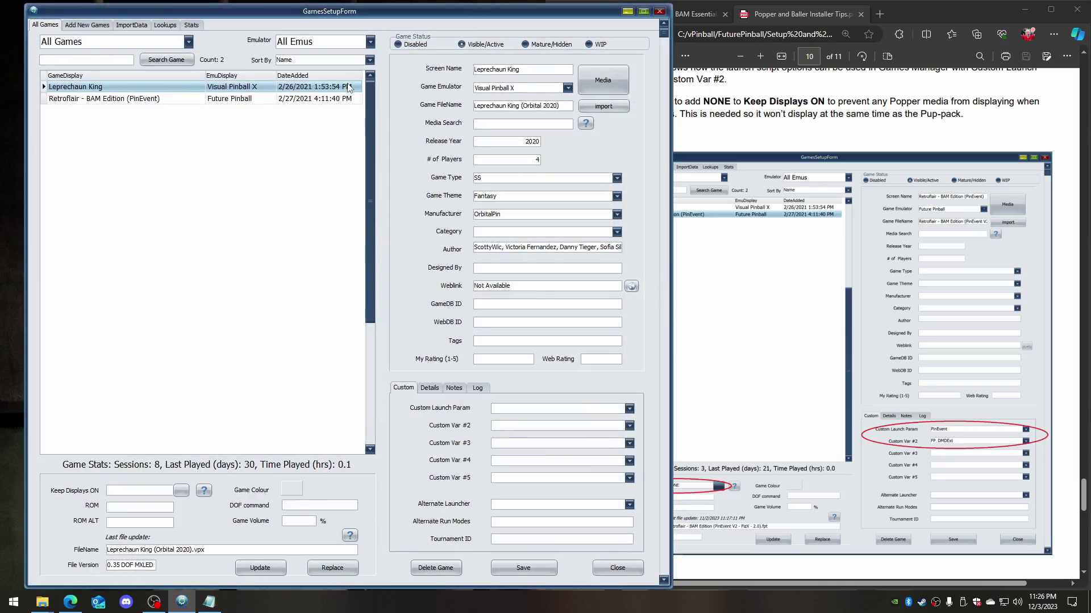
click(887, 145)
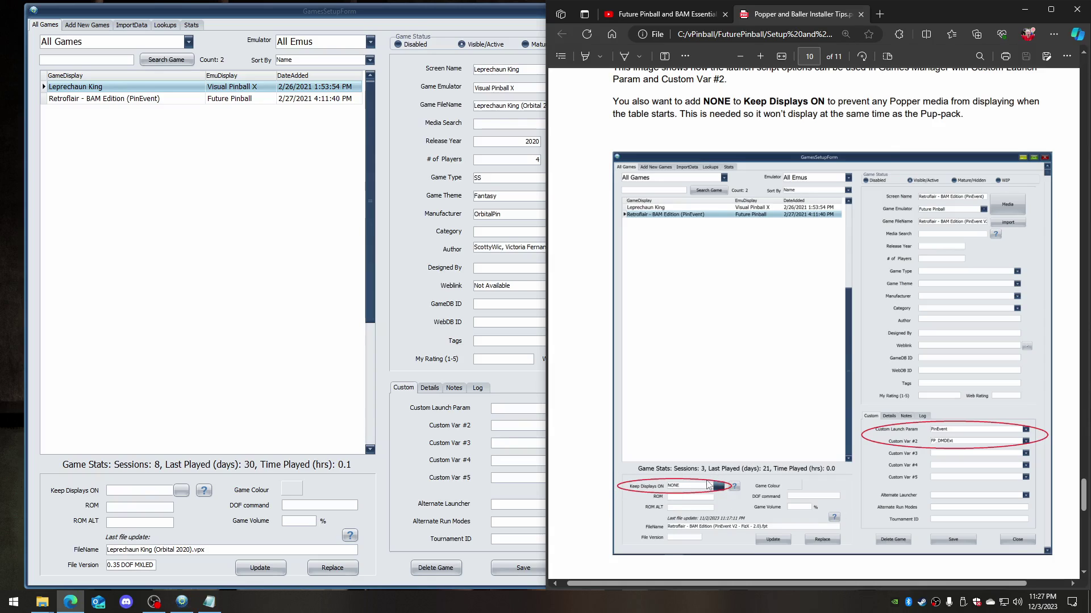
Set Keep Displays ON to NONE for Leprechaun King by disabling the "use EMU Default" option
click(178, 489)
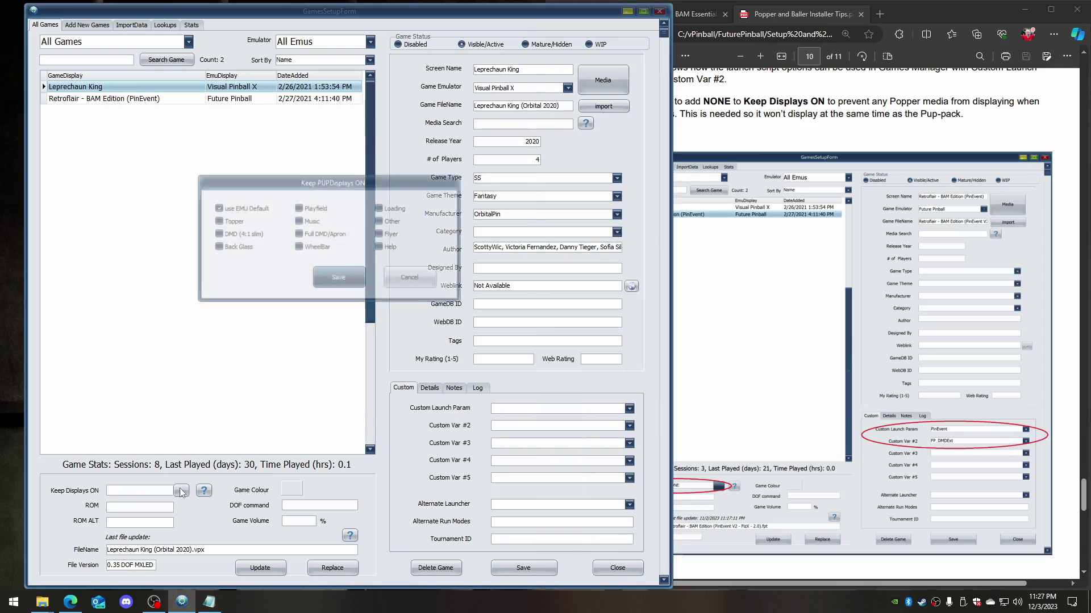
click(388, 284)
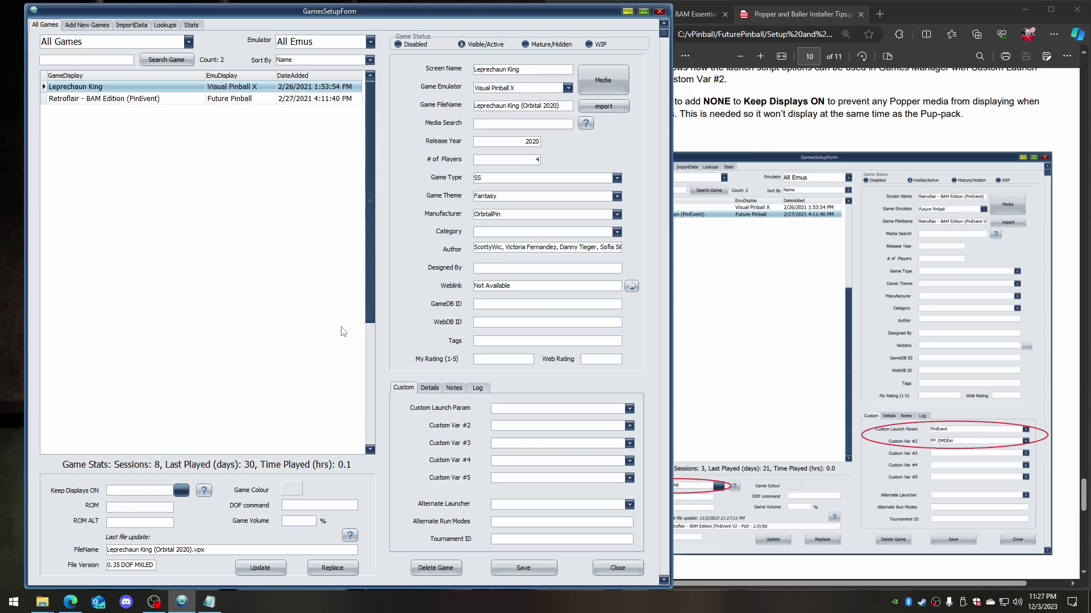
click(184, 493)
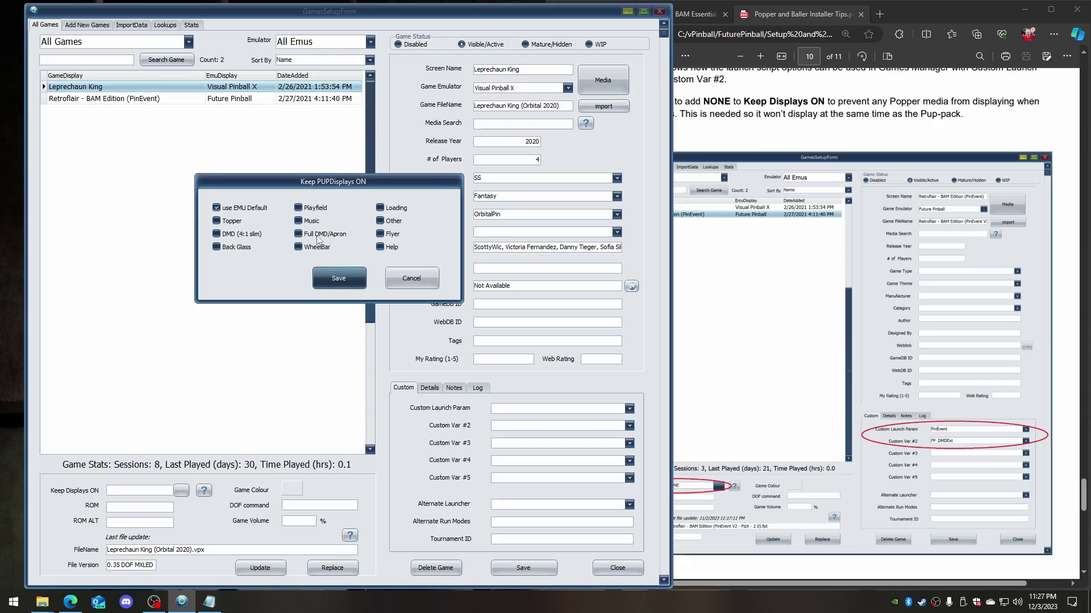
click(217, 209)
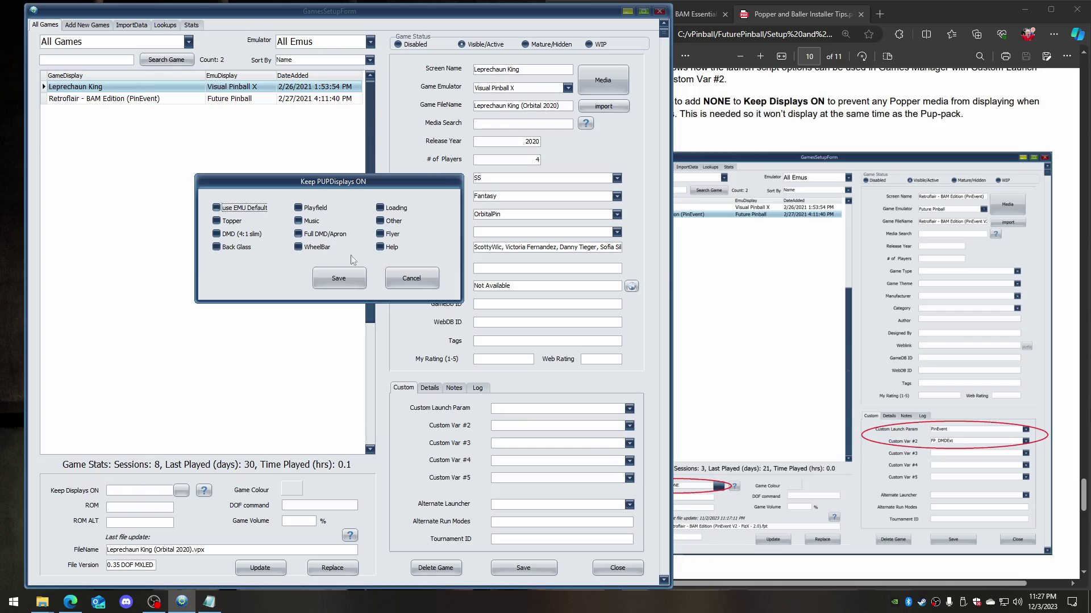
click(335, 280)
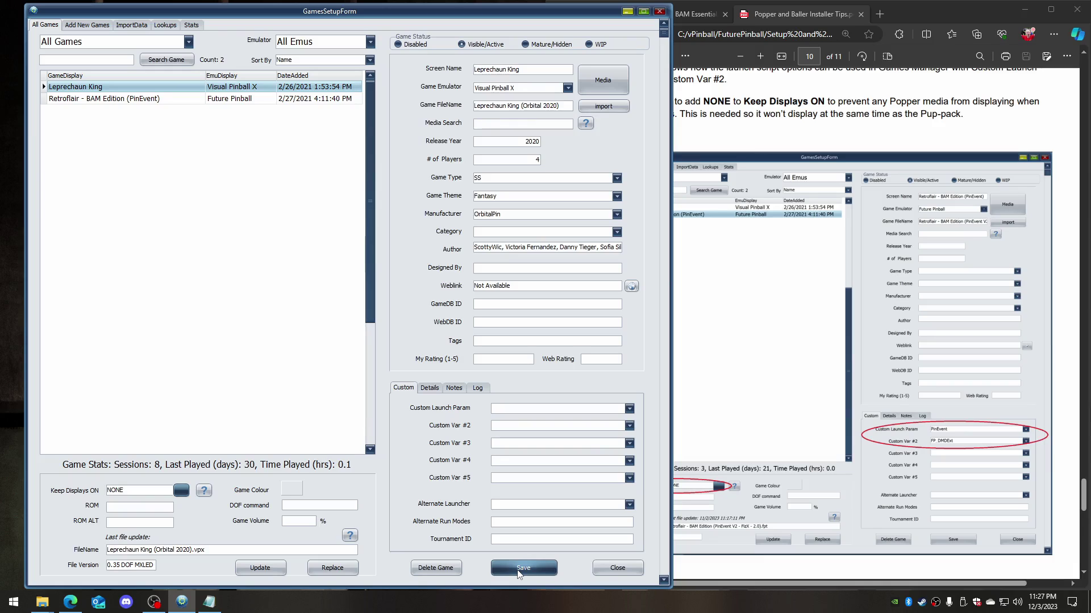
Set Keep Displays ON to NONE for Retroflair - BAM Edition (PinEvent), save the entry and close the Games Manager
click(127, 100)
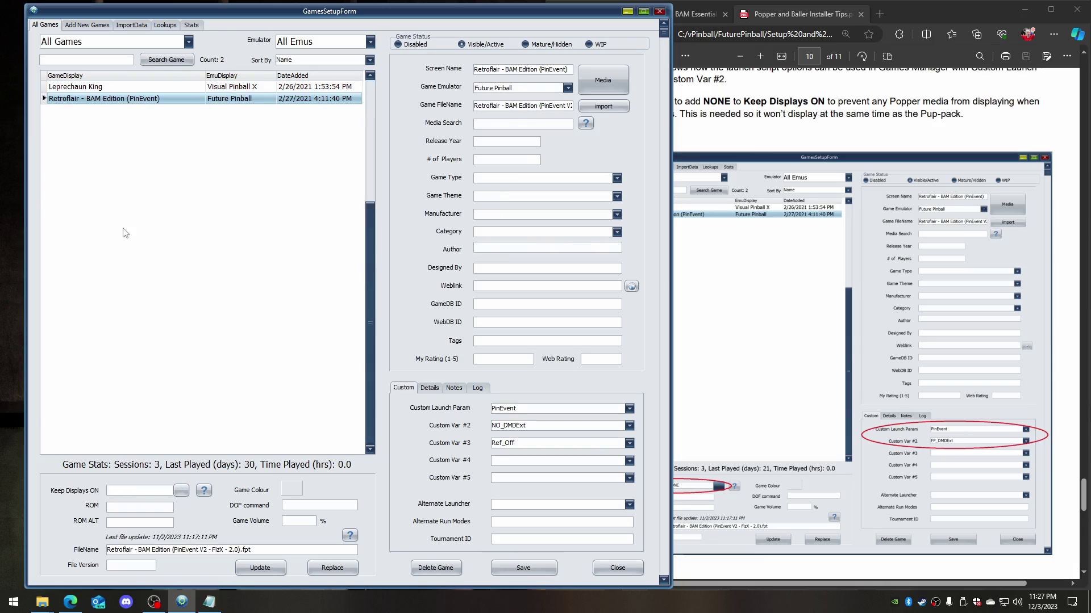
click(181, 491)
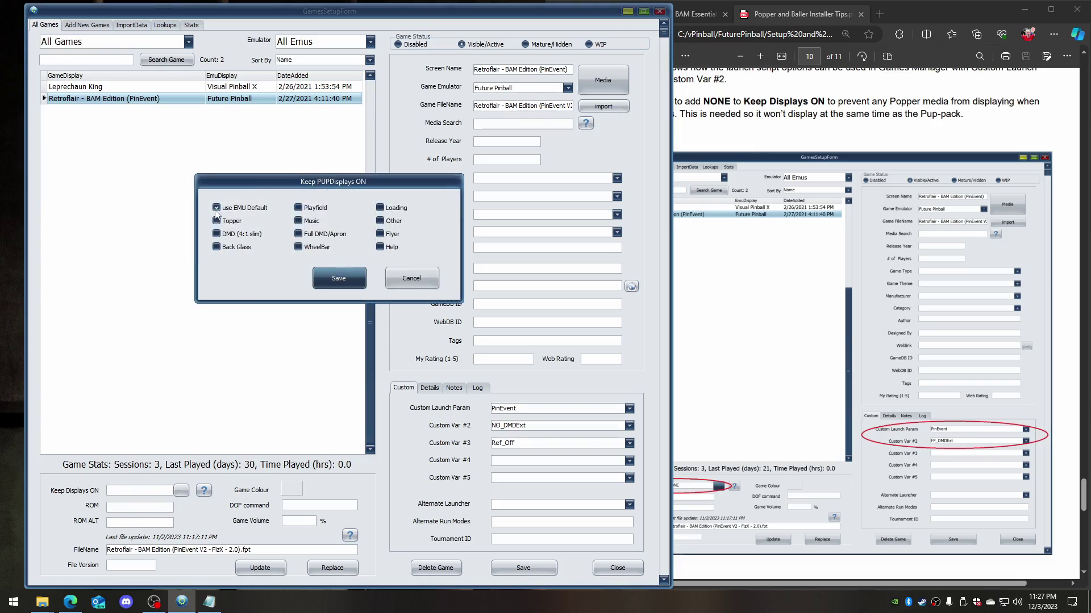
click(338, 279)
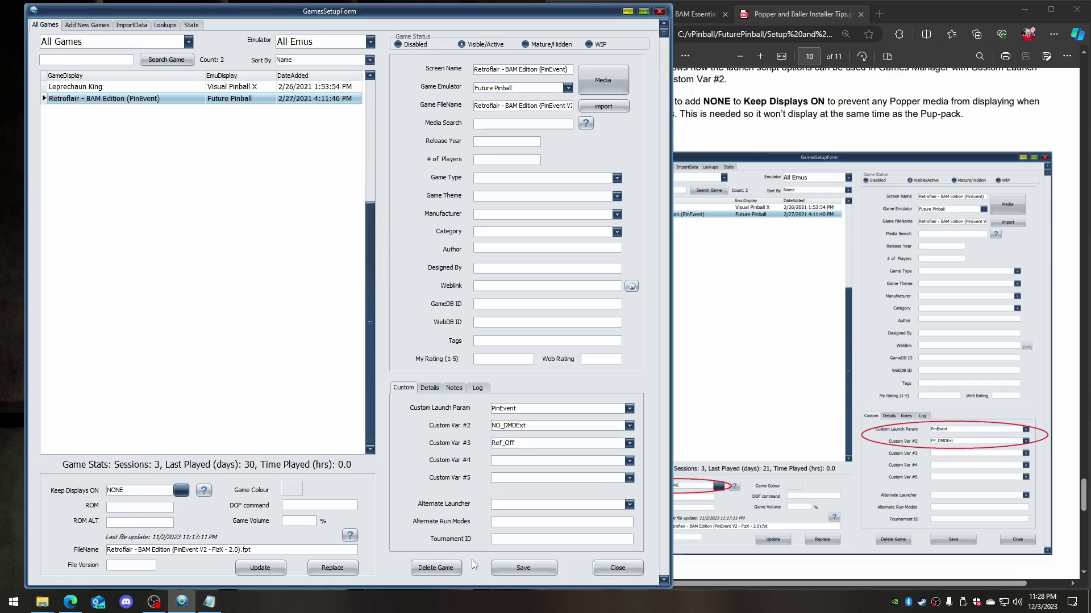
click(525, 570)
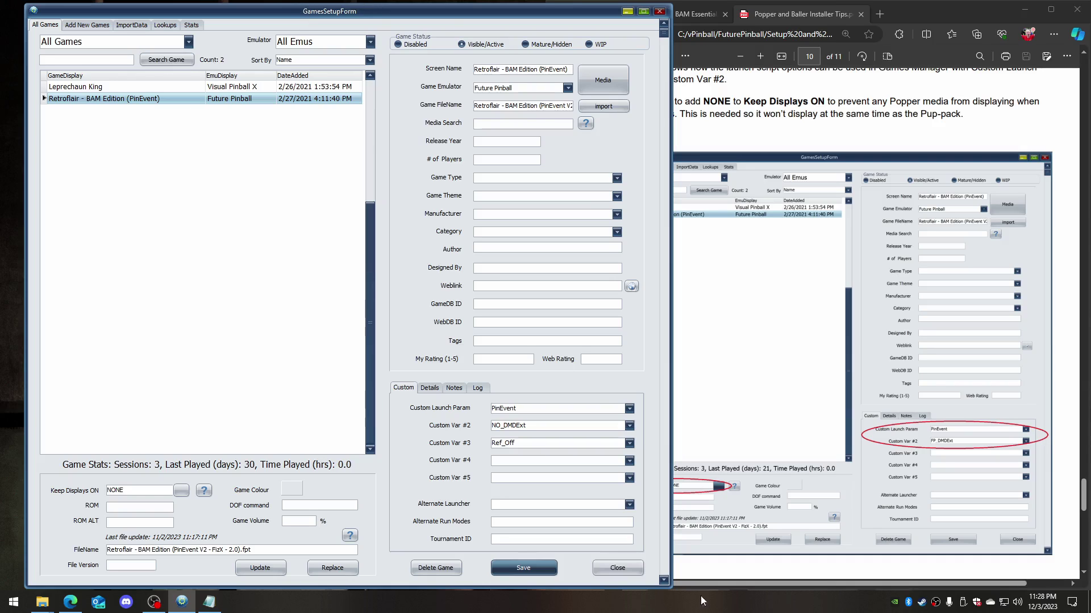
click(615, 567)
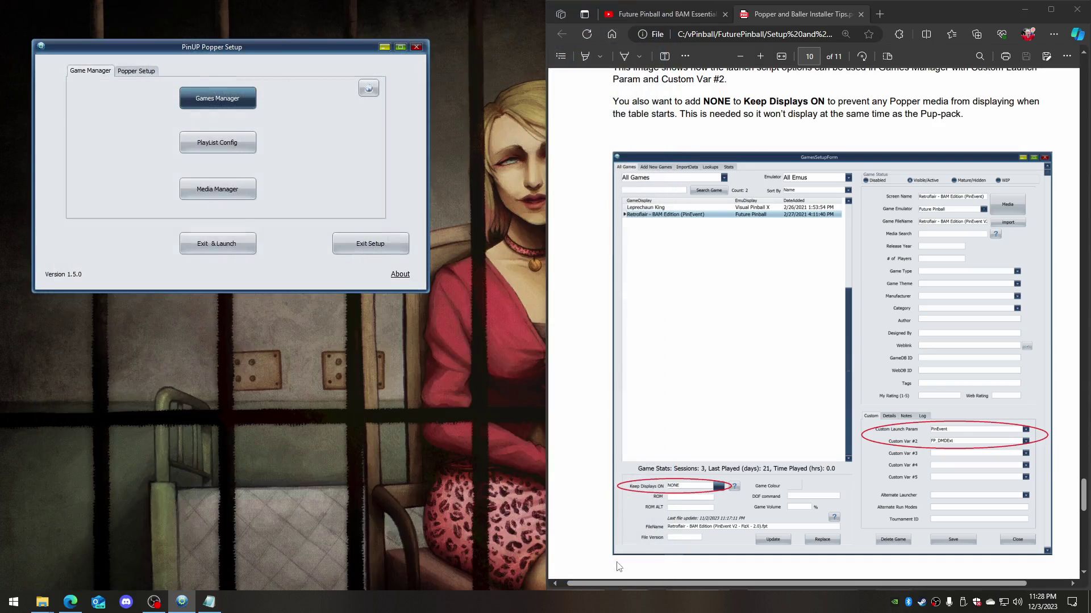
Review the Keep Displays On choices in the Future Pinball emulator's general settings without selecting any, and close the emulator setup
click(139, 72)
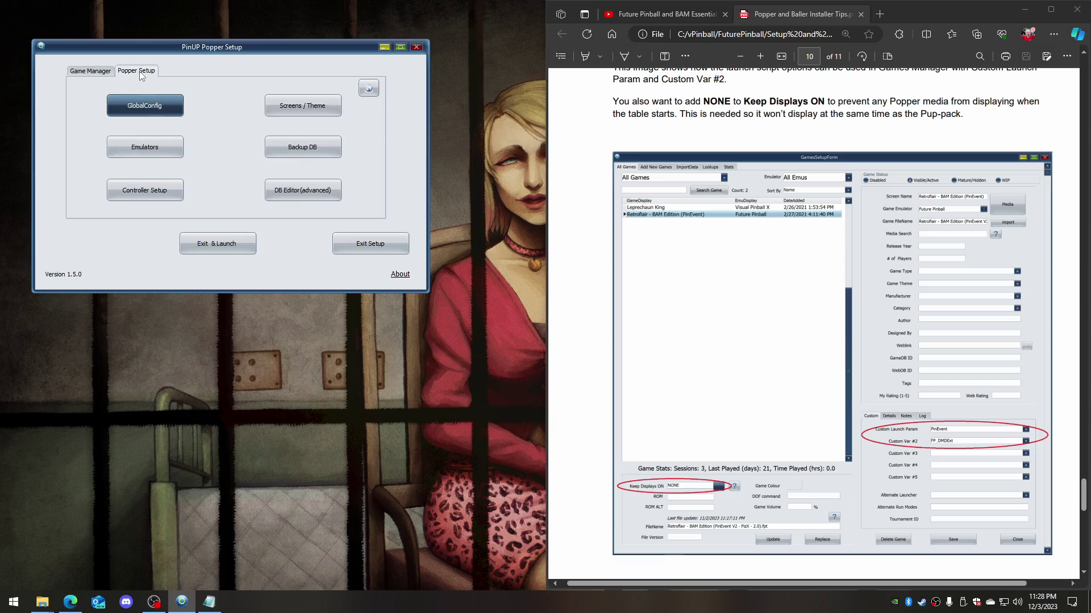
click(152, 143)
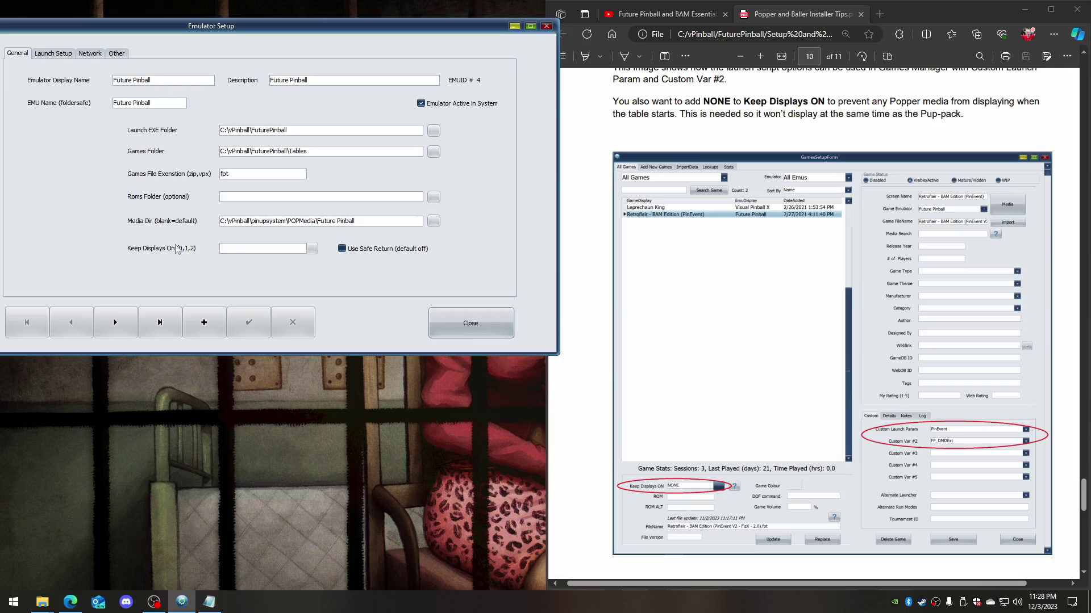
click(313, 250)
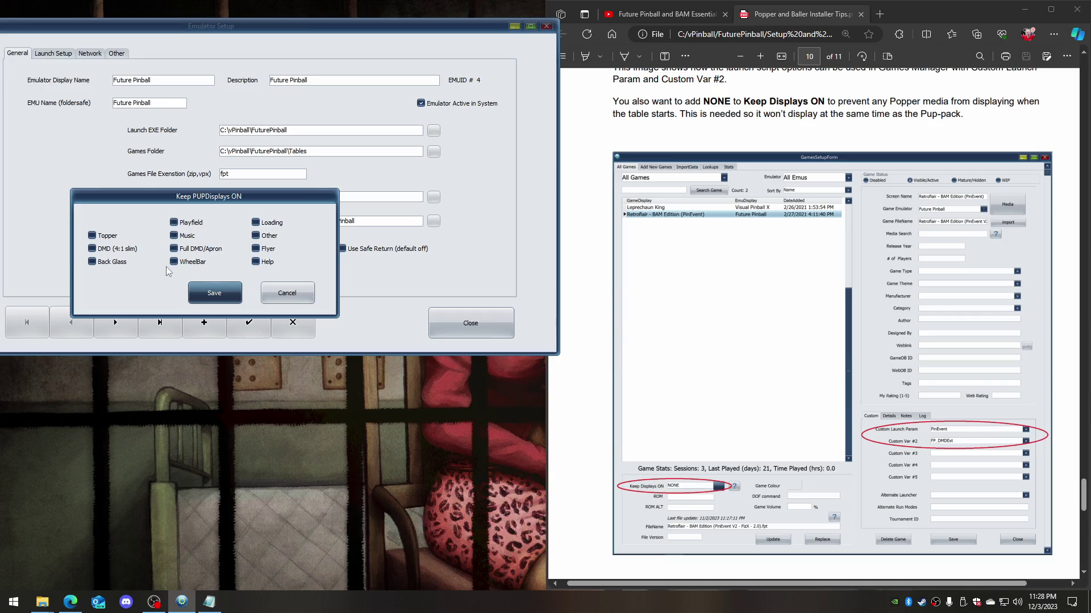
click(300, 290)
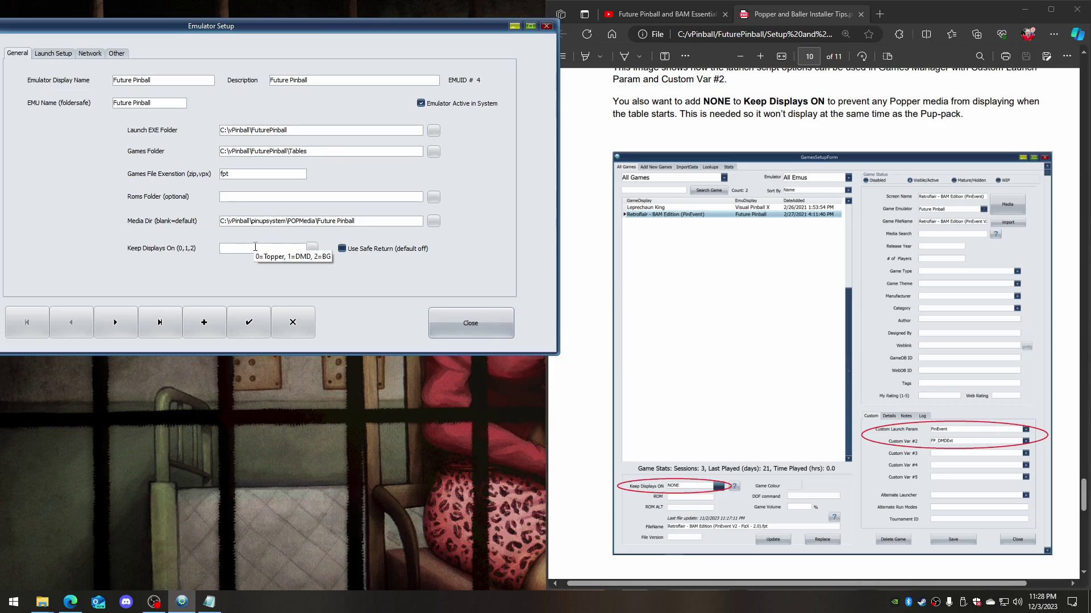
click(248, 322)
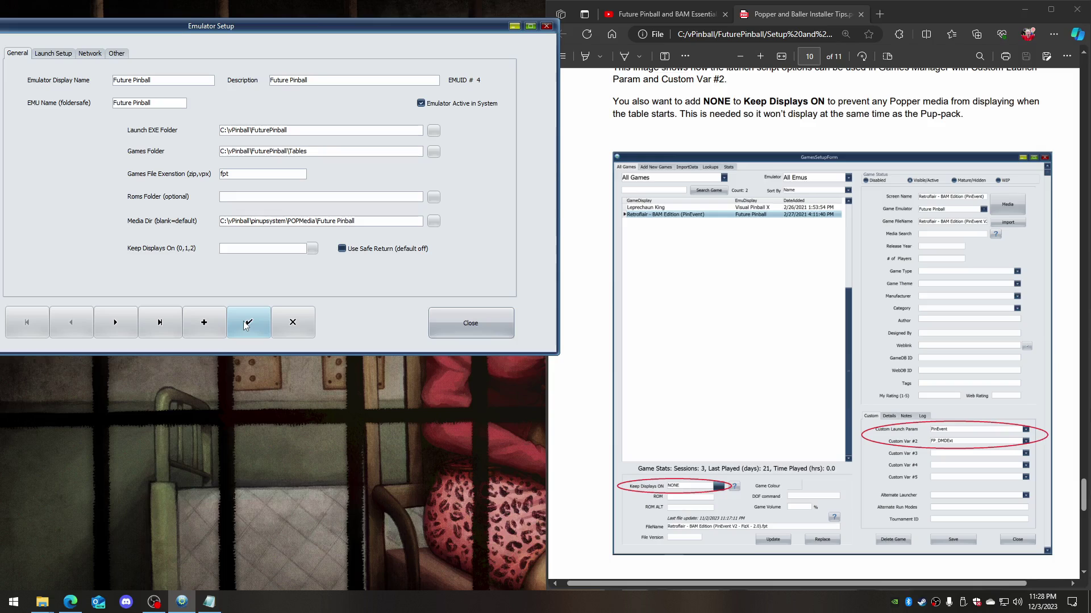
click(452, 335)
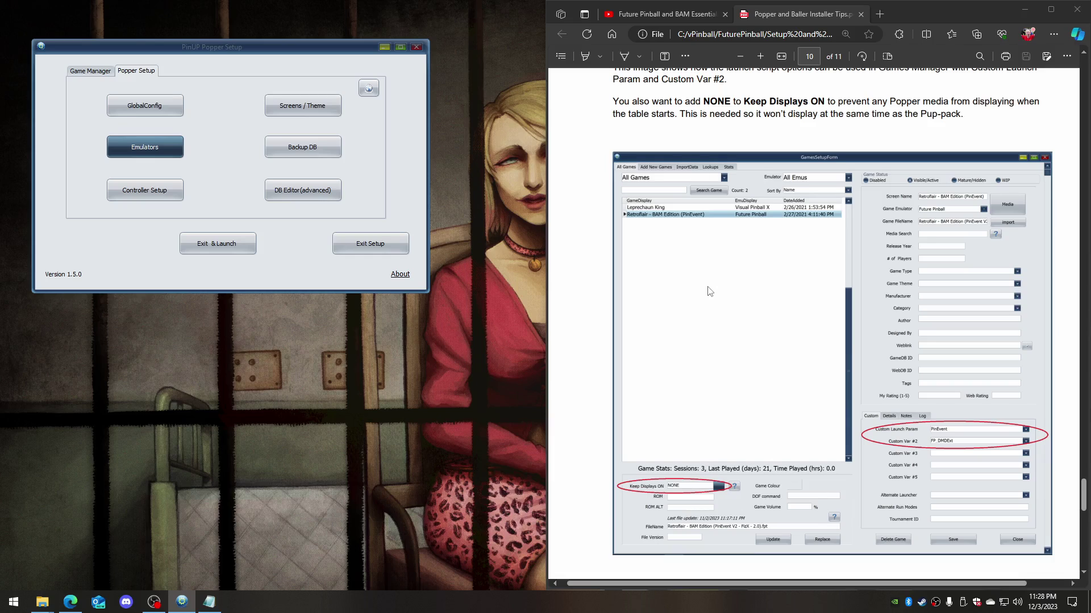
Read the guide's checklists for installing new PinEvent tables and for their Popper Games Manager entries
scroll(710, 291, down, 3)
scroll(710, 291, down, 6)
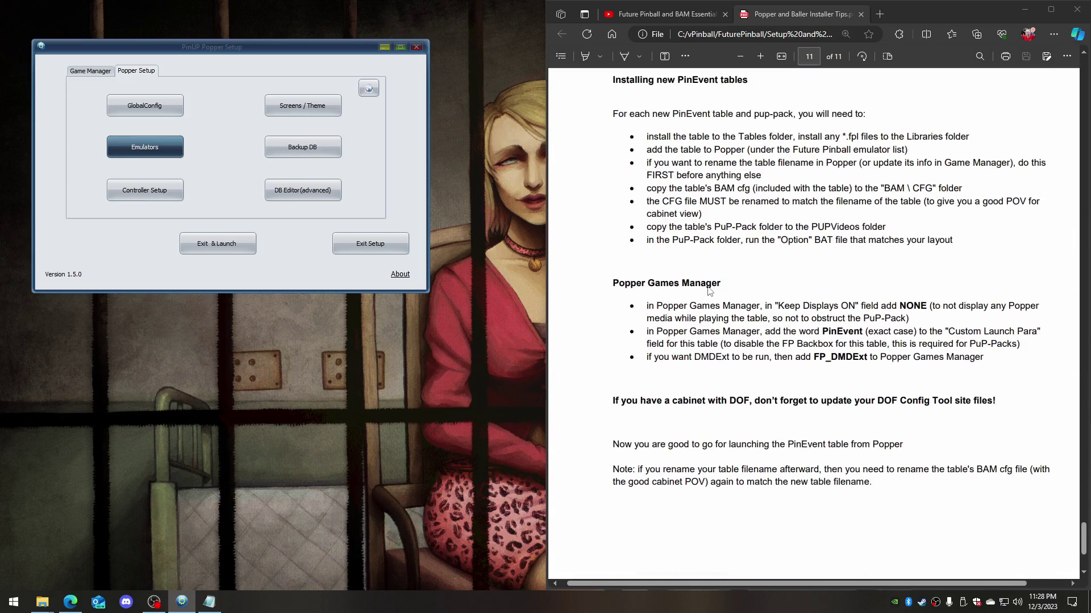
scroll(709, 291, up, 1)
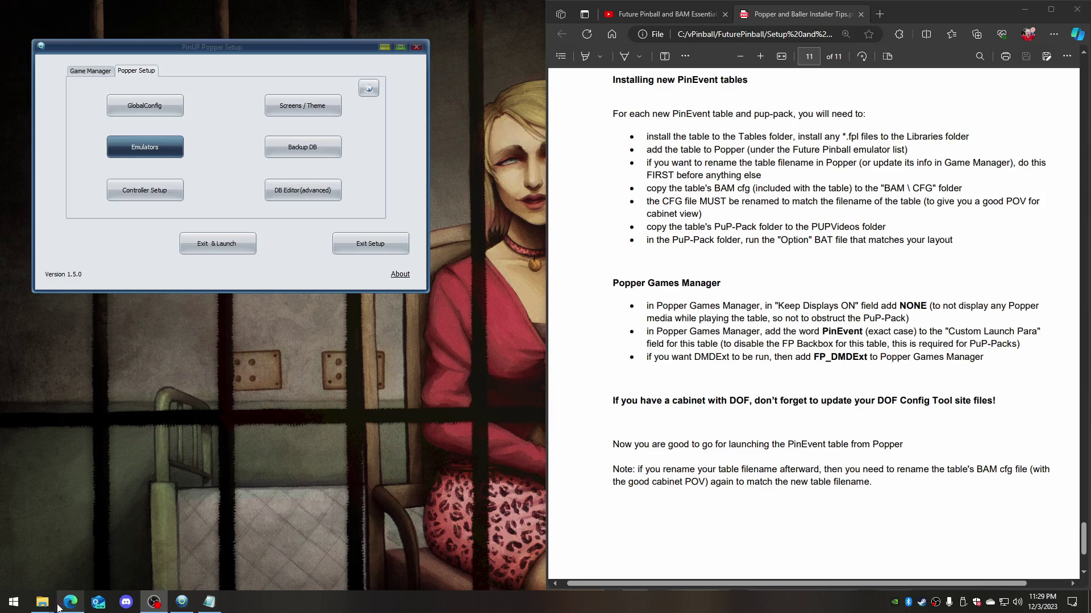
Open the Sonic Pinball Mania release folder and look inside the Sonic Pinball Mania (PinEvent V2 - FizX - 1.8).zip archive
mouse_move(43, 601)
click(173, 549)
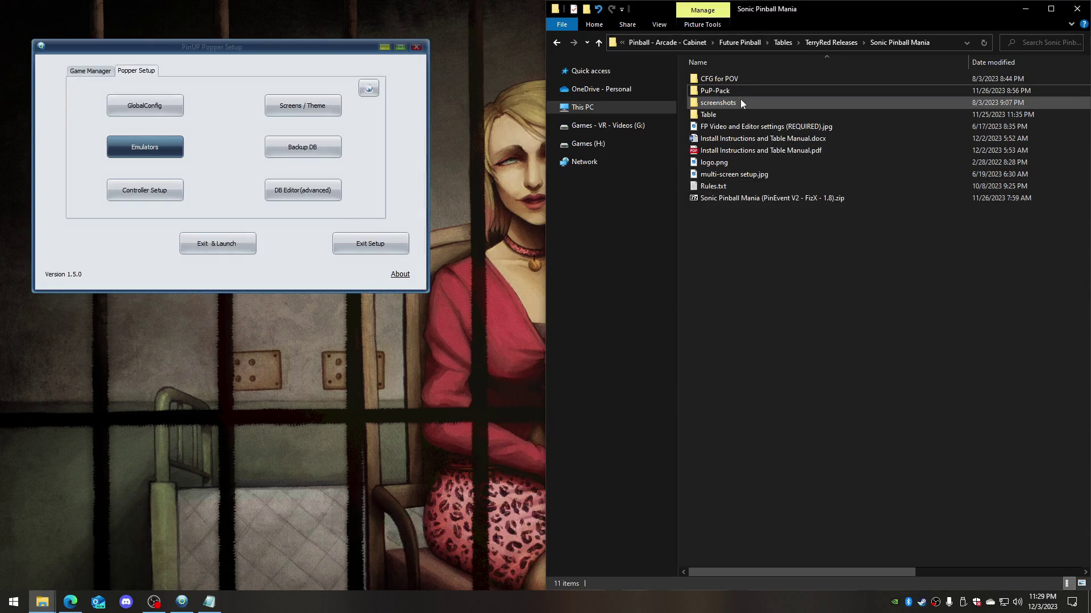
double_click(743, 197)
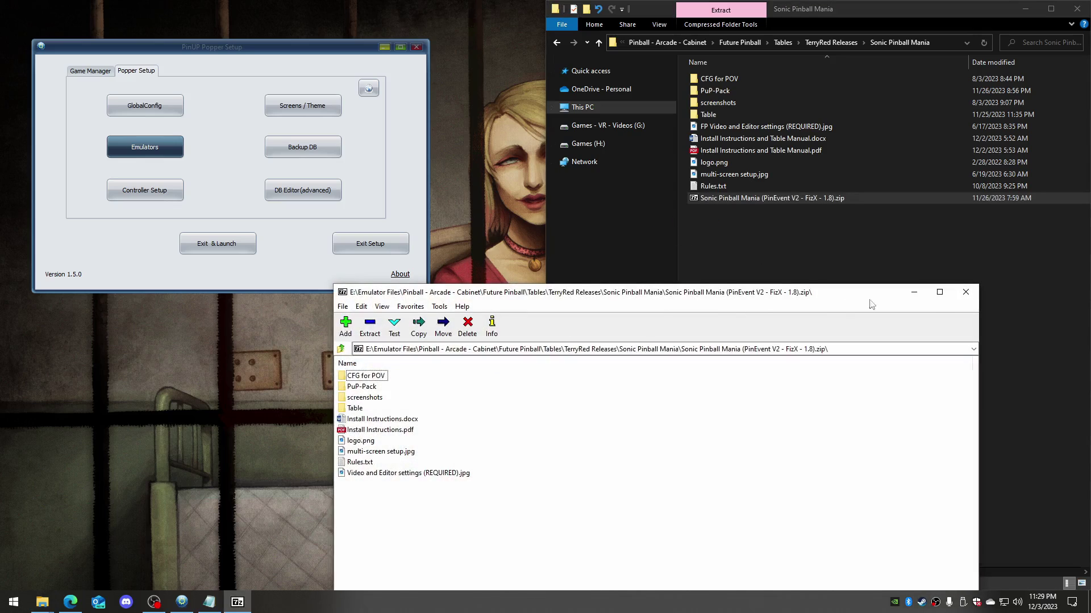
click(966, 292)
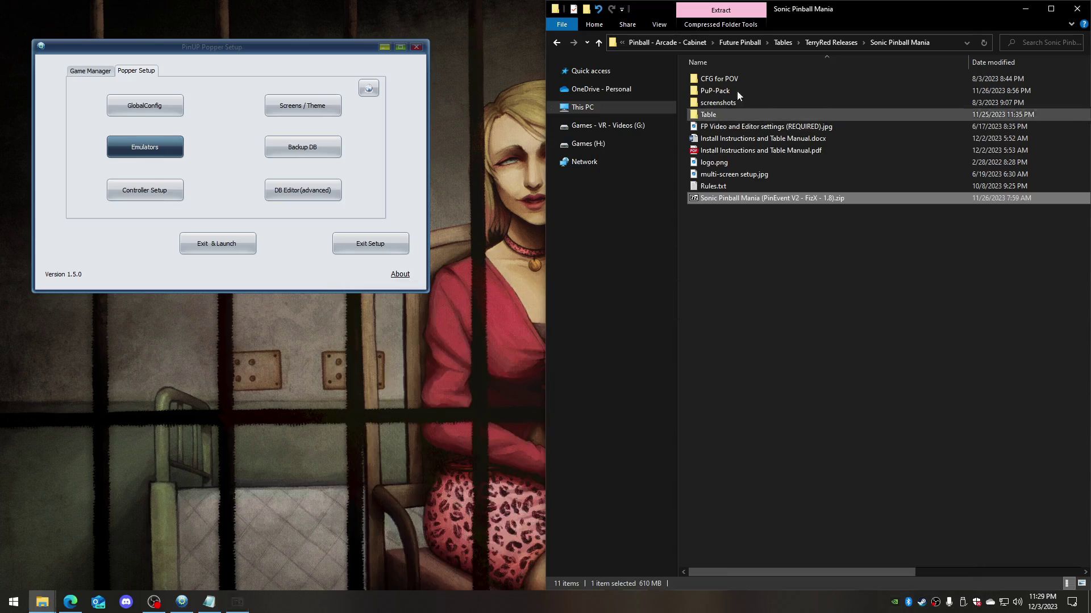
Copy Sonic Pinball Mania (PinEvent V2 - FizX - 1.8).fpt from the release's Table folder into C:\vPinball\FuturePinball\Tables
double_click(709, 117)
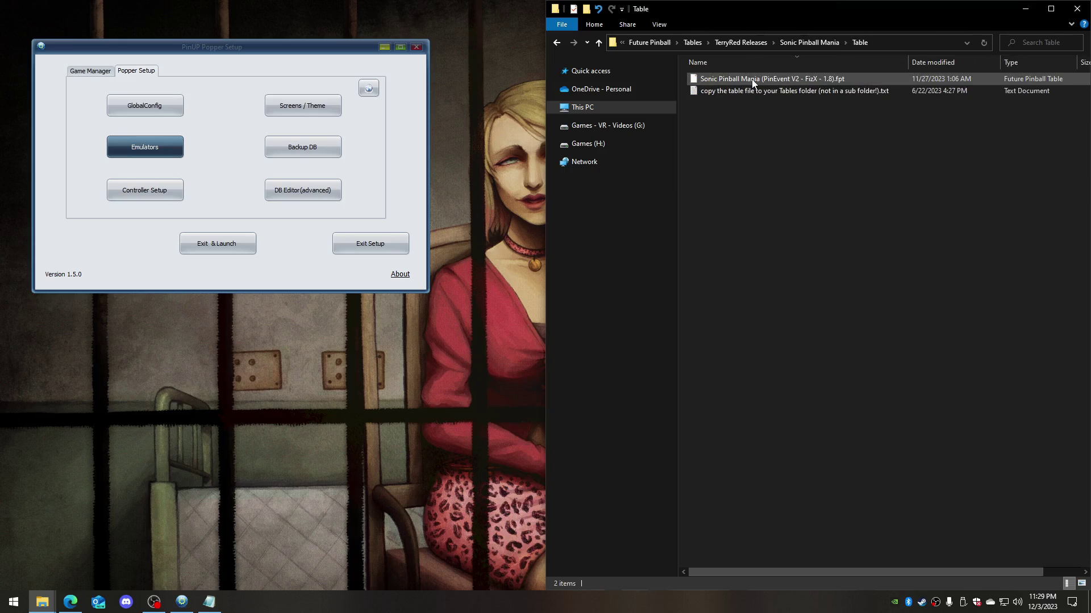
right_click(753, 83)
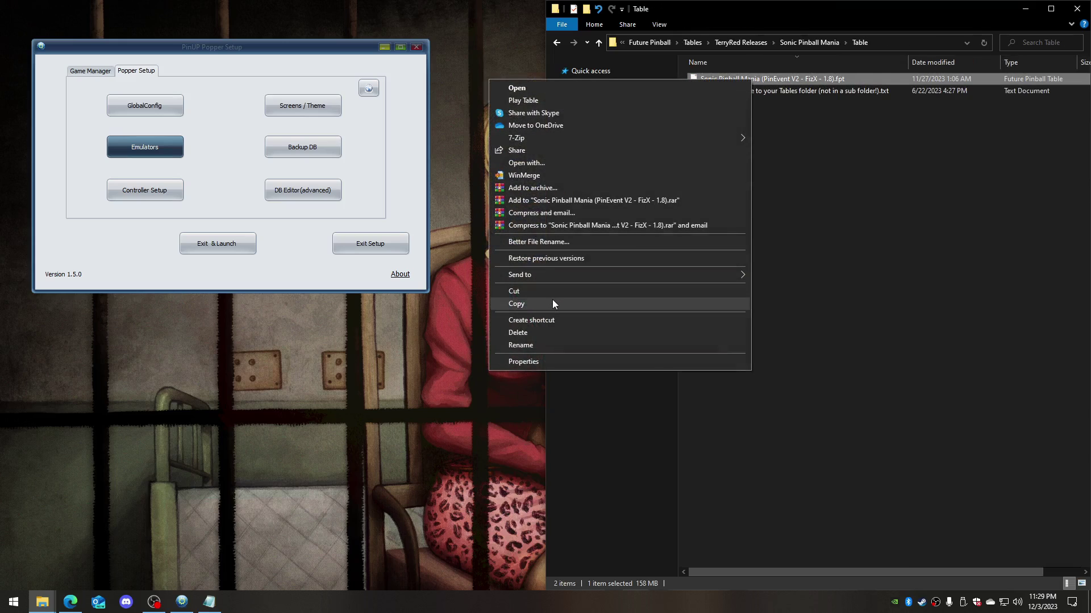
click(553, 303)
click(47, 606)
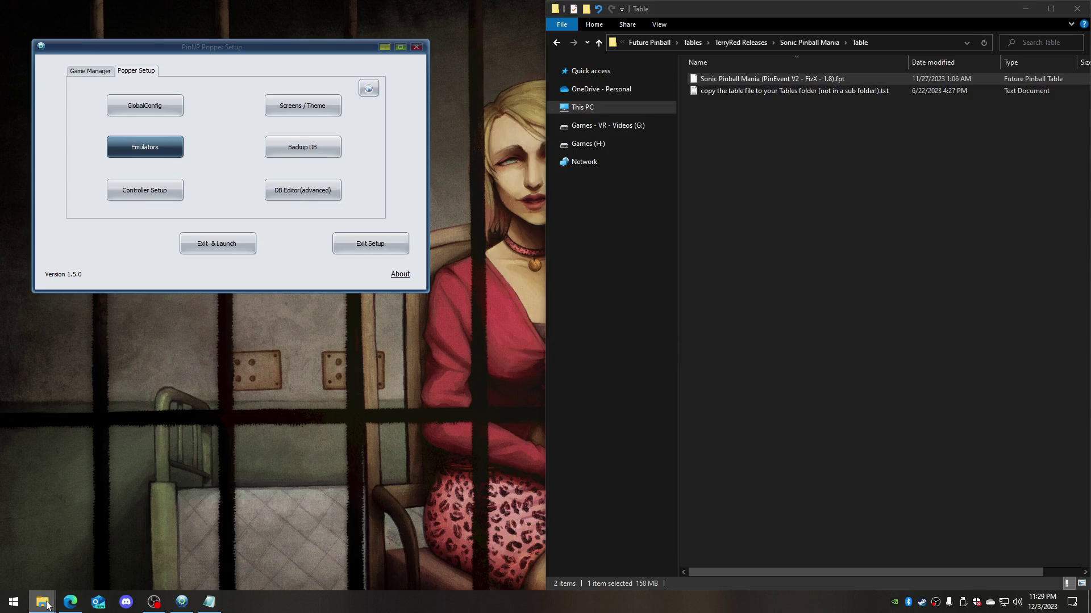
mouse_move(41, 598)
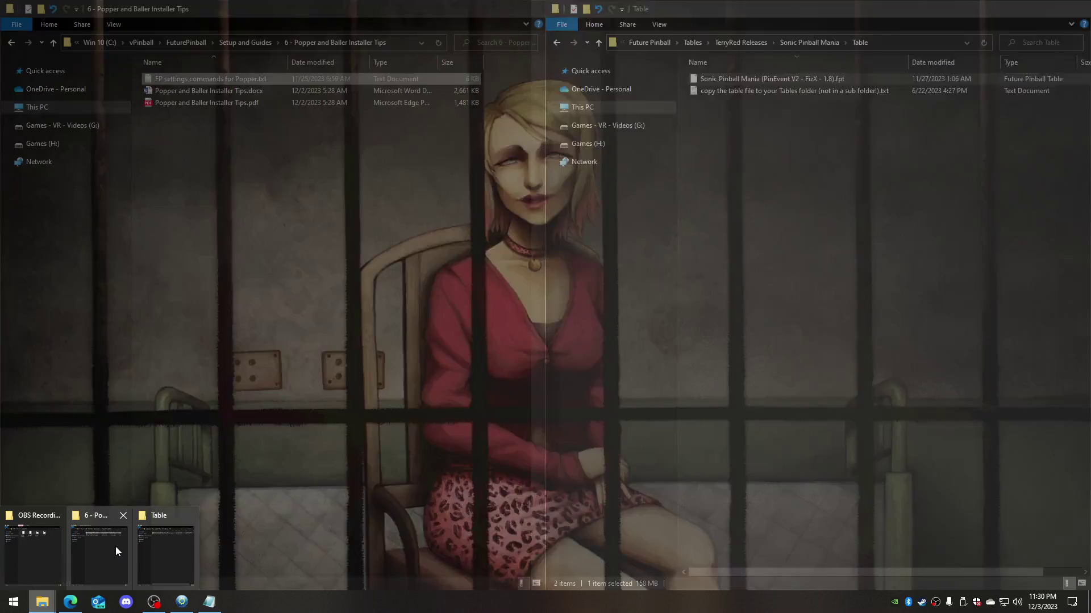
click(115, 548)
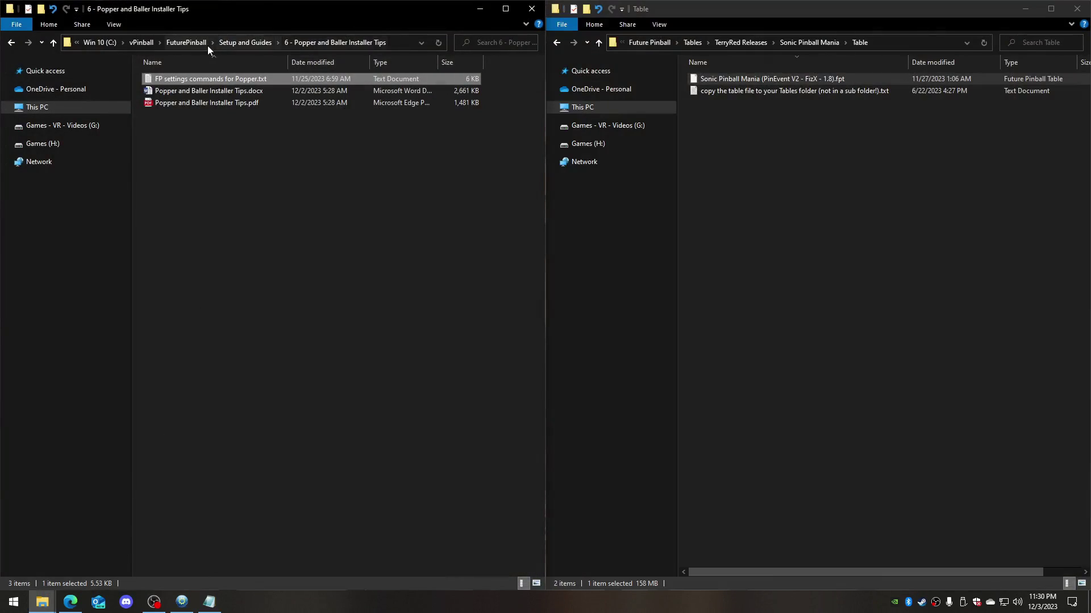
click(184, 43)
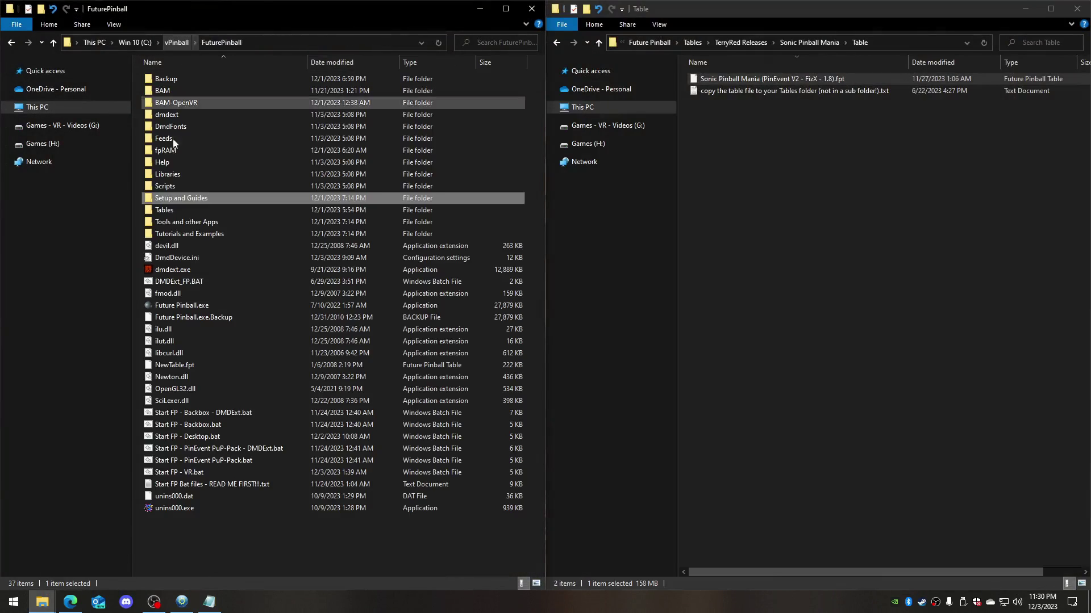
double_click(179, 209)
right_click(203, 299)
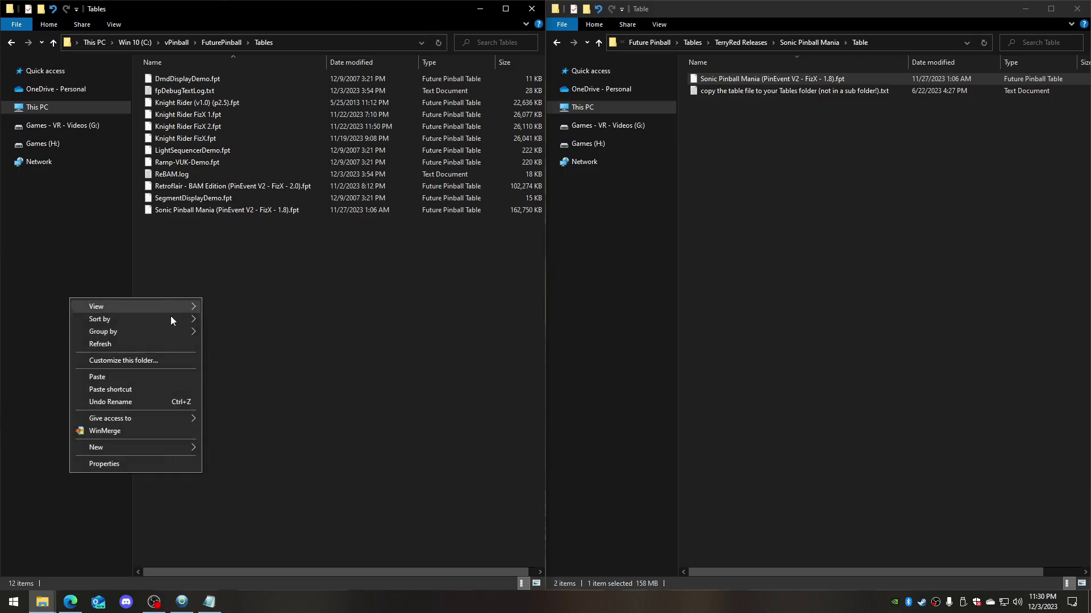
click(148, 373)
click(596, 221)
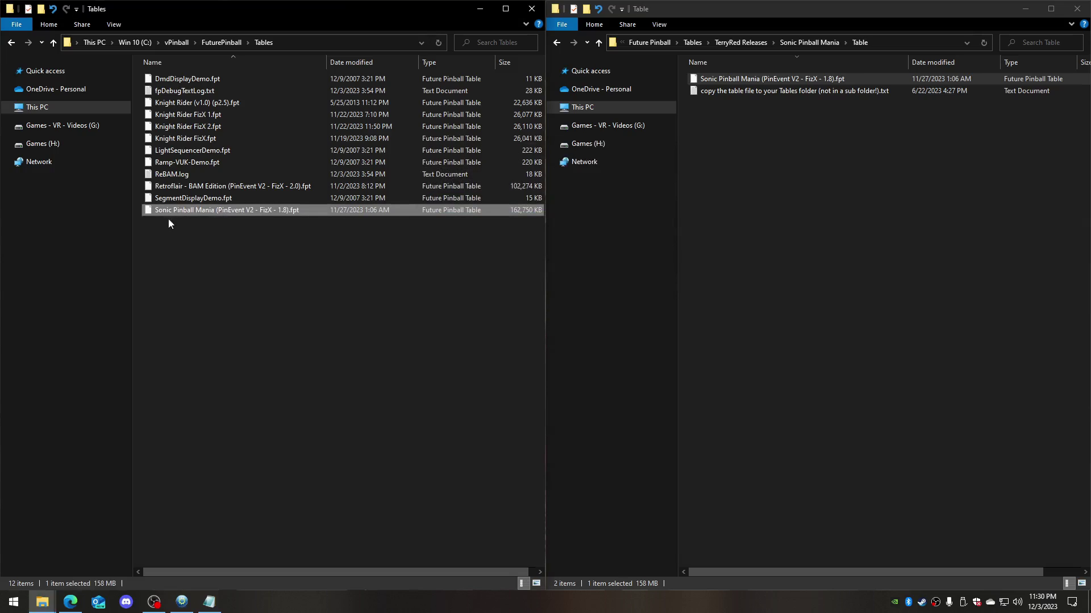
click(253, 299)
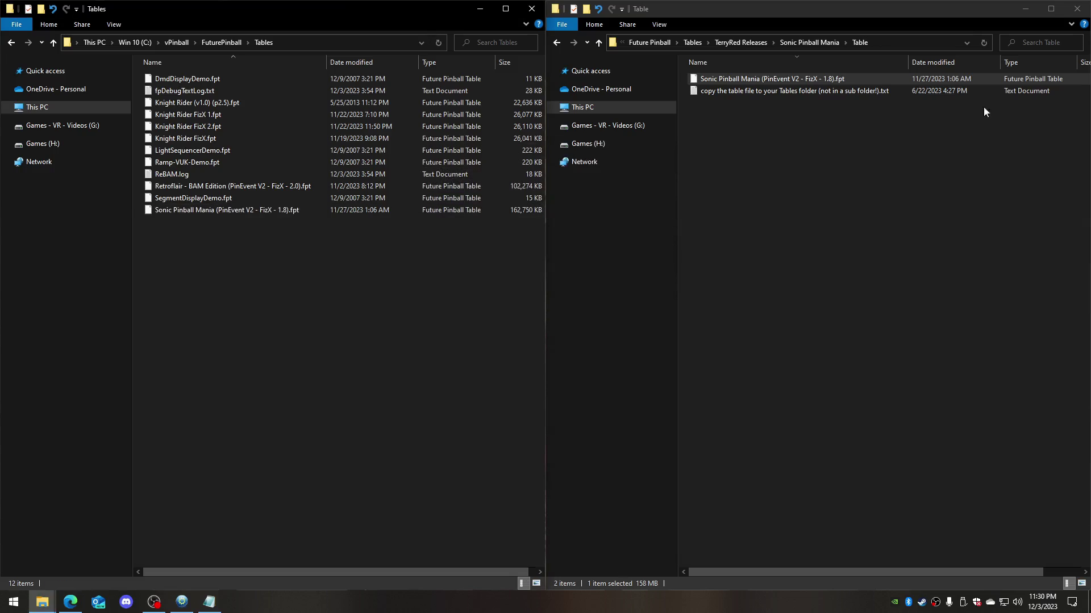
Return to the Sonic Pinball Mania release folder, bring up the installation guide, and look inside the FuturePinball Libraries folder
click(800, 43)
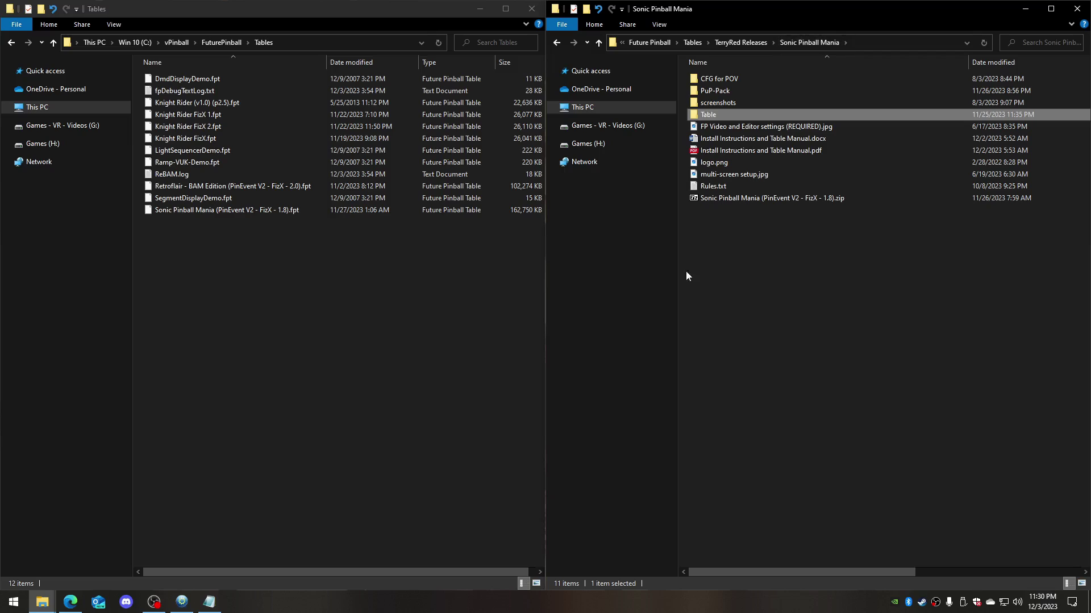
click(181, 603)
click(69, 602)
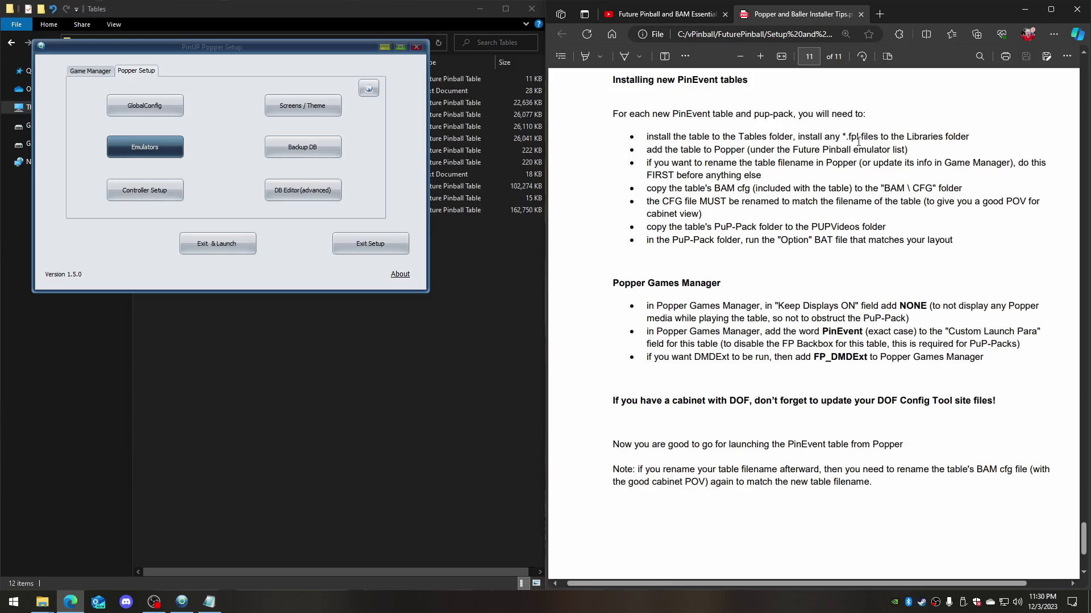
click(397, 344)
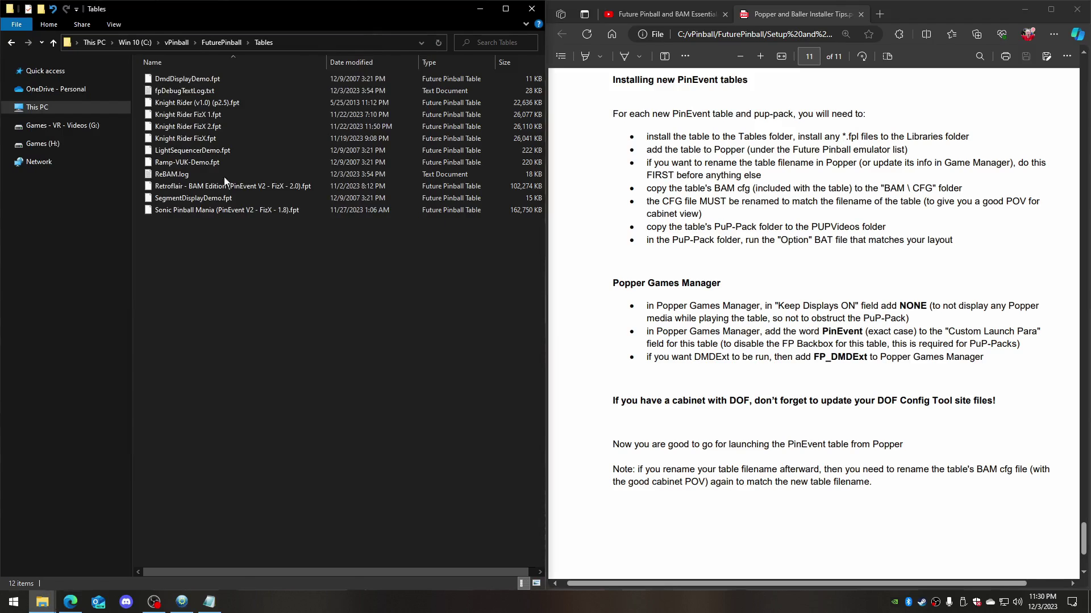
click(212, 46)
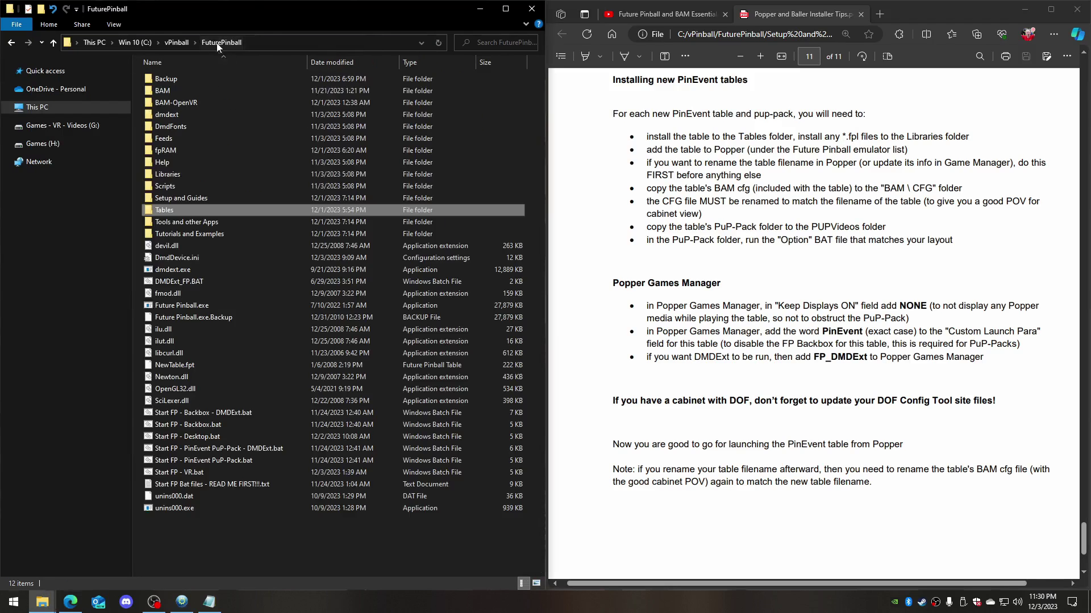
double_click(171, 174)
click(11, 42)
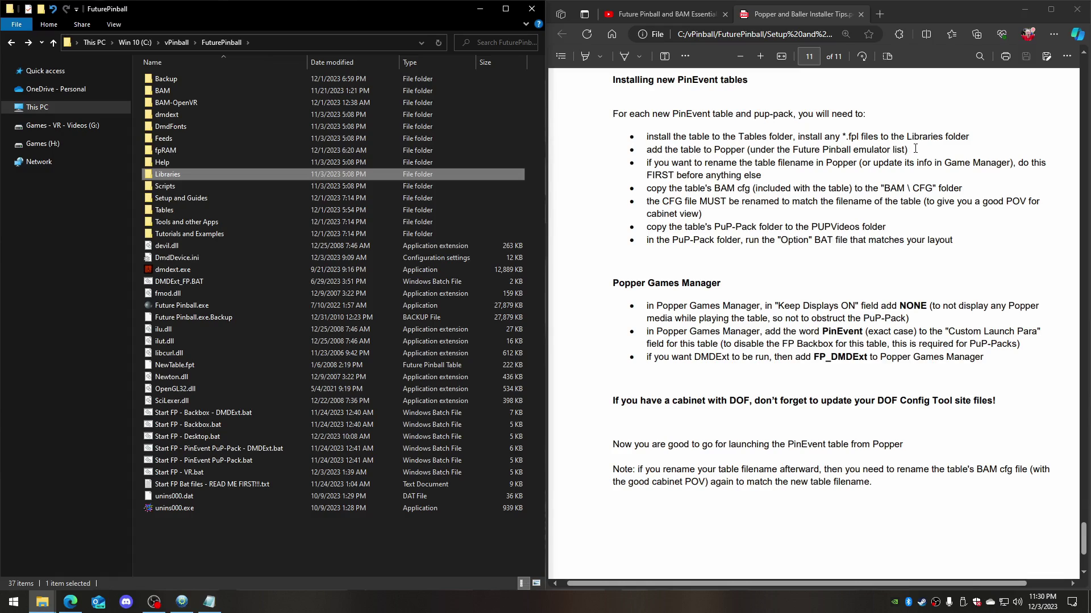
Open Popper's Games Manager and scan for new games with the emulator filter set to Future Pinball
click(183, 603)
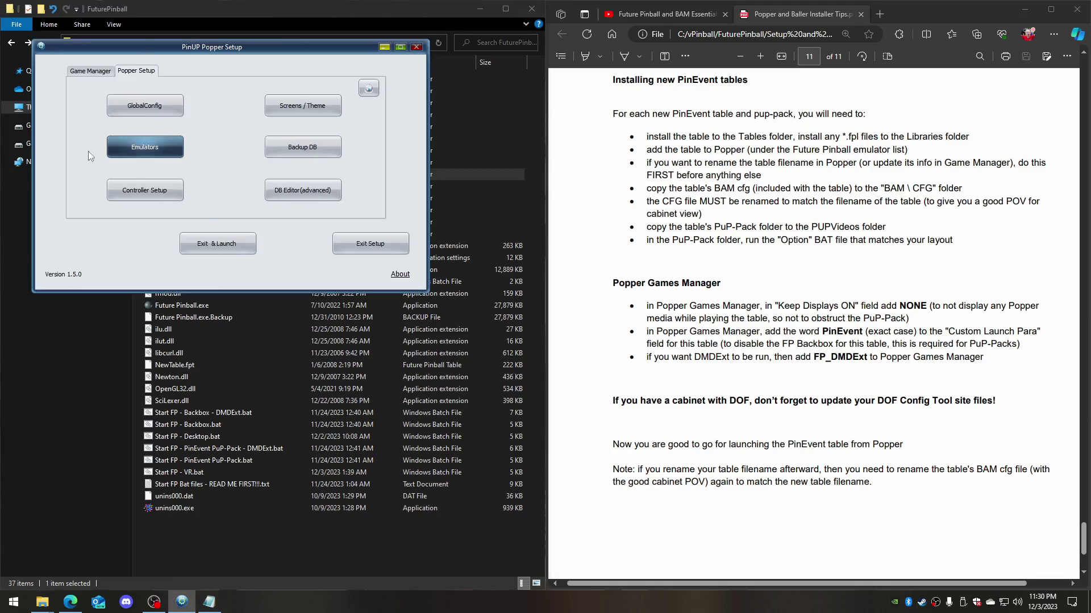
click(91, 71)
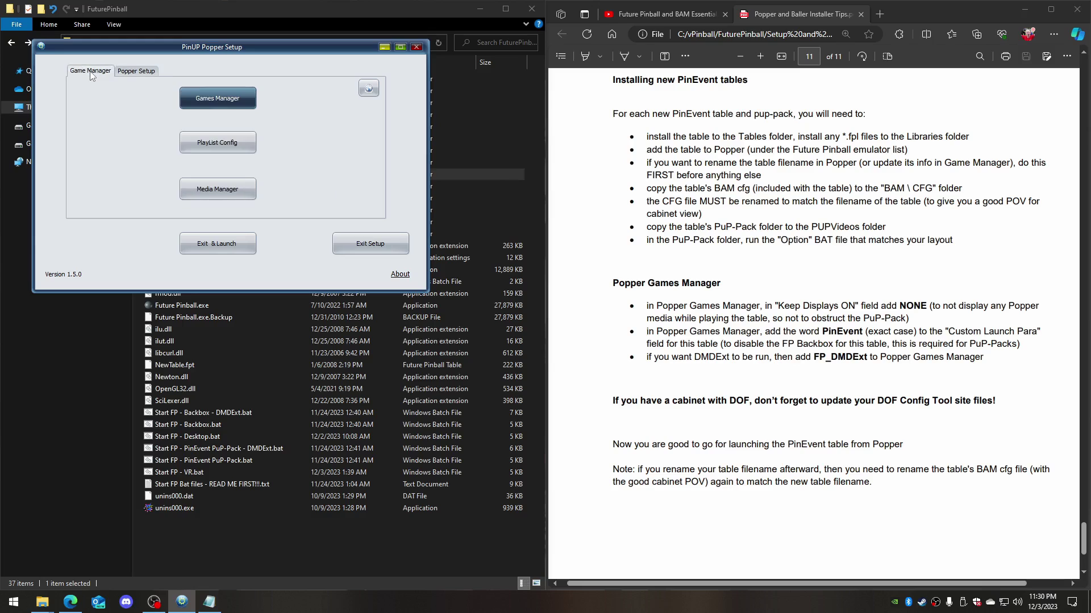
click(246, 95)
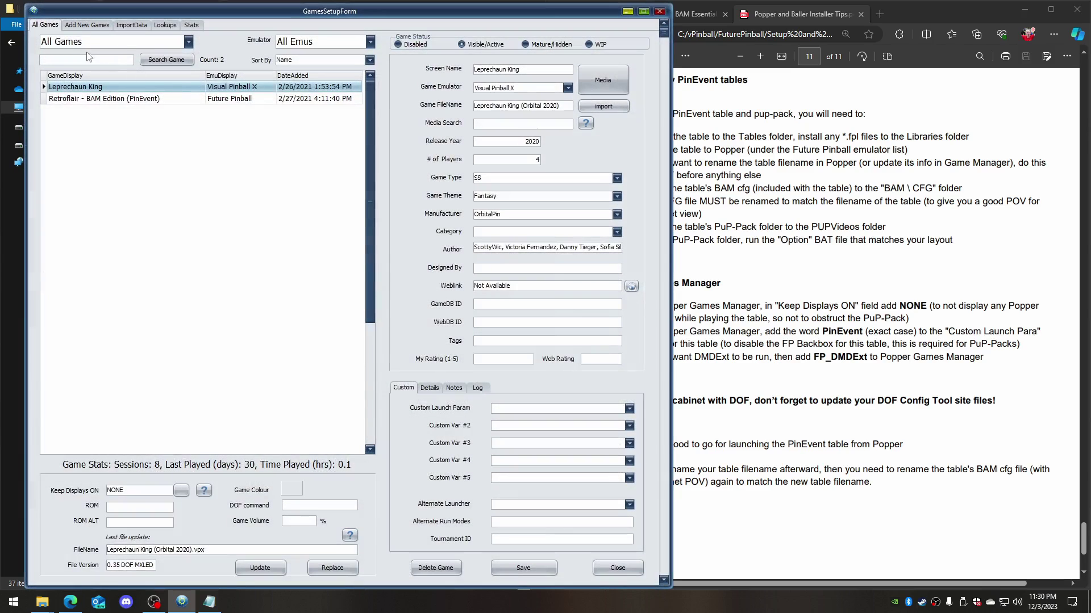
click(85, 25)
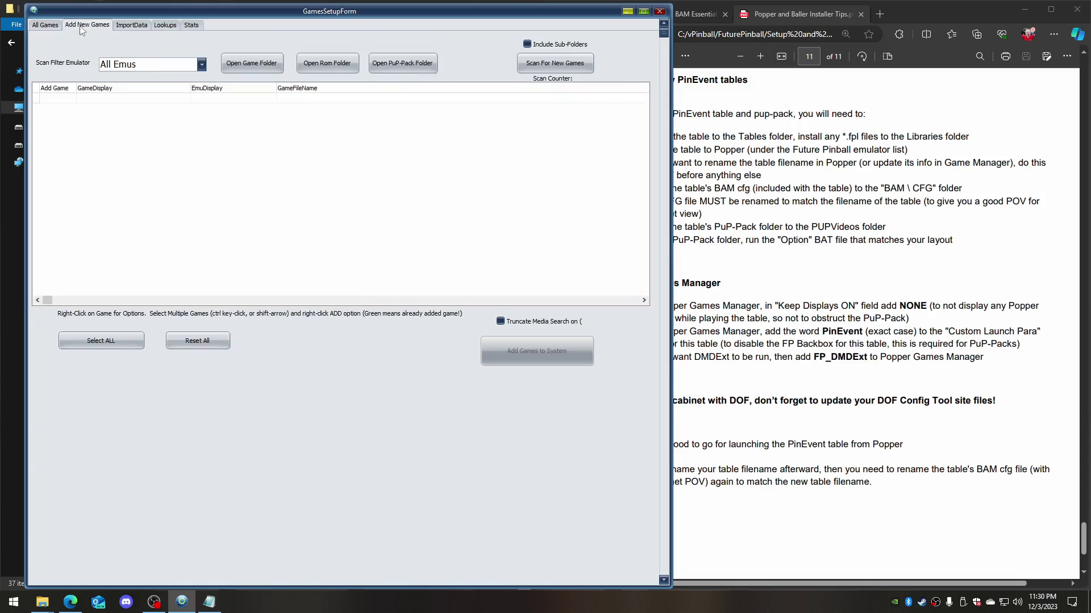
click(202, 64)
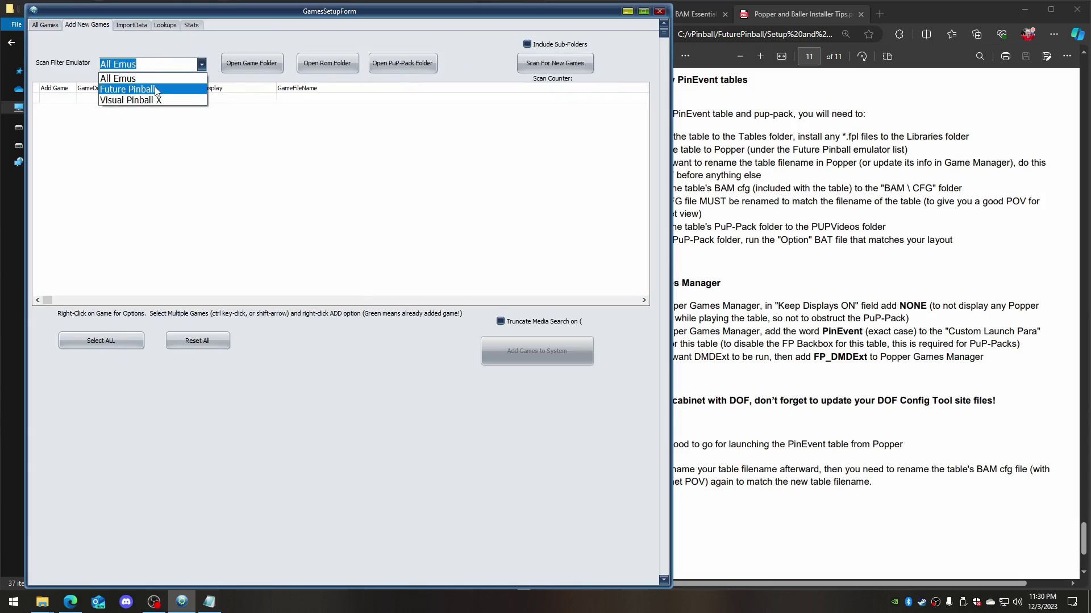
click(156, 90)
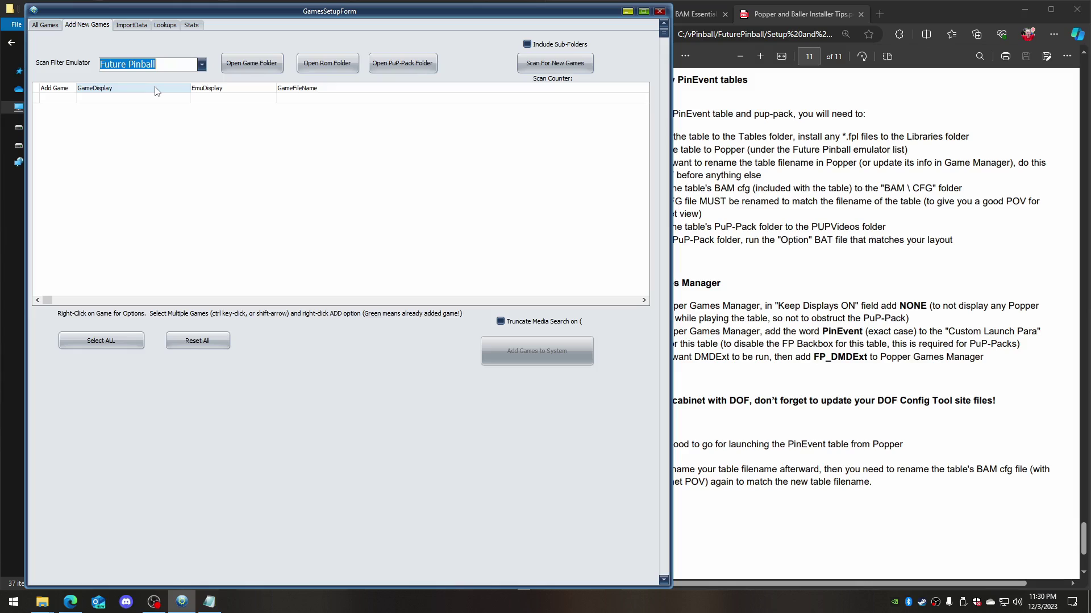
click(543, 67)
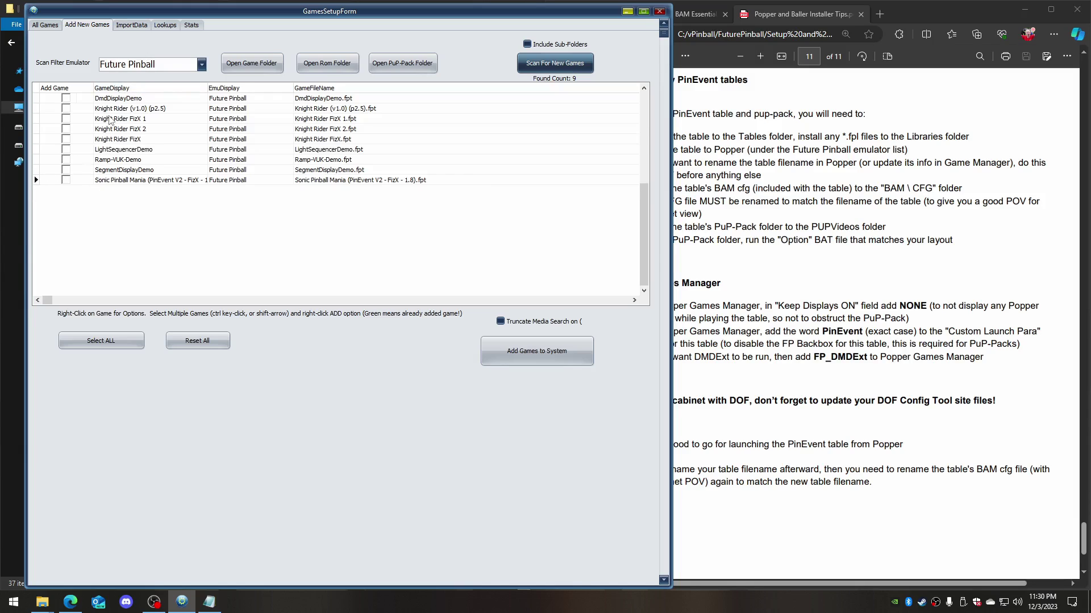
Check the table files in the FuturePinball Tables folder against the scan list, and minimize the folder window
click(43, 602)
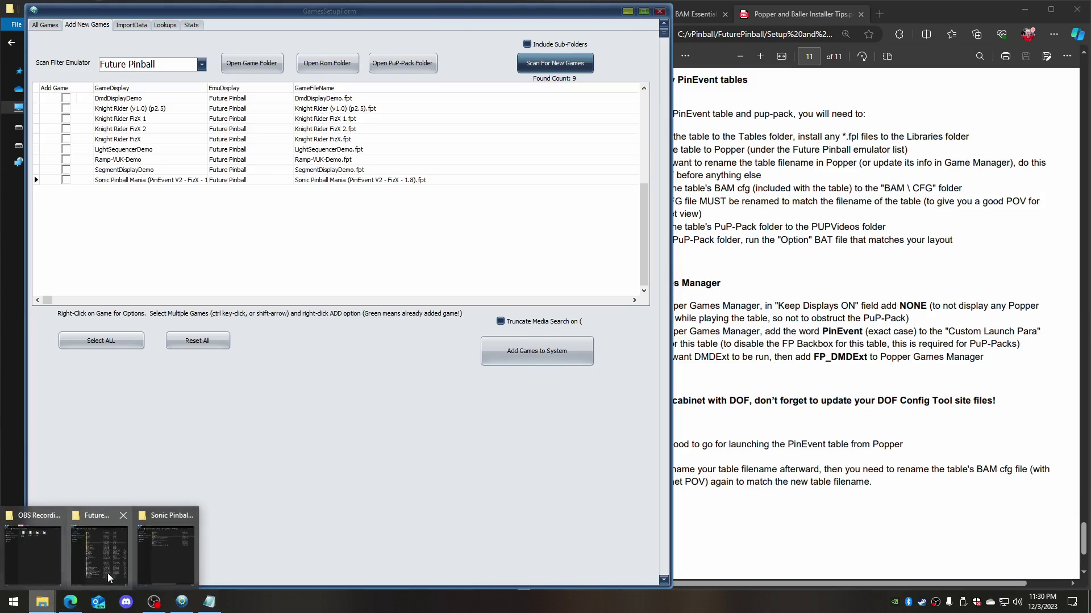
click(123, 565)
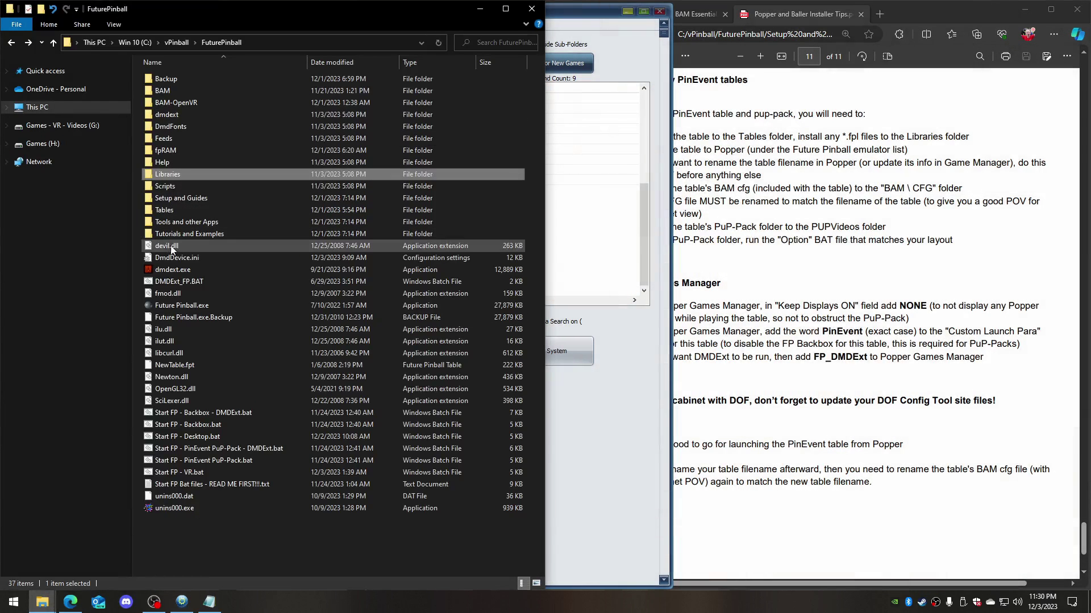
double_click(173, 210)
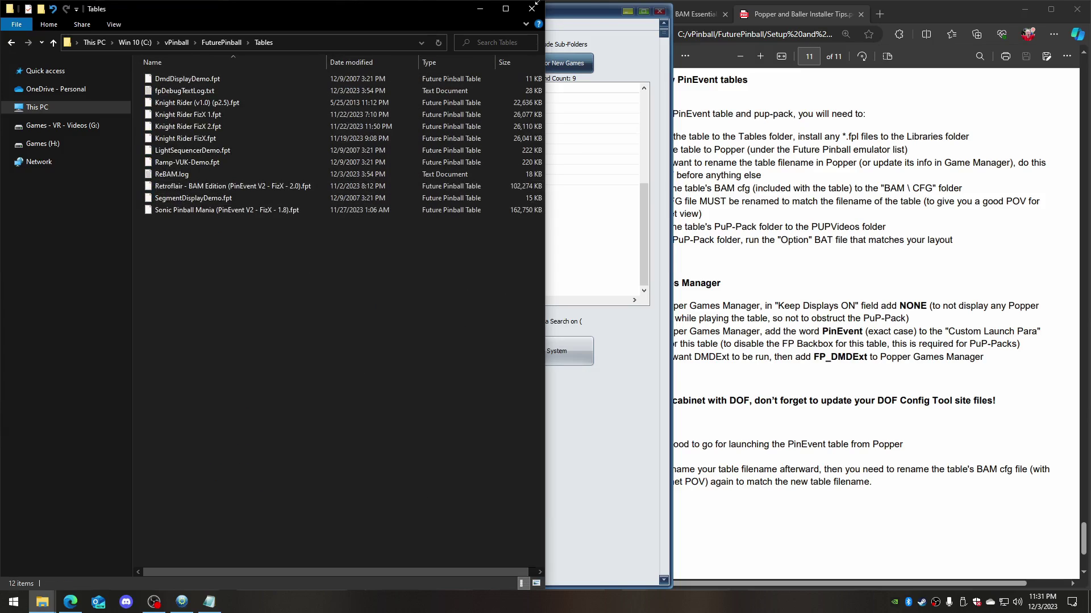
click(480, 10)
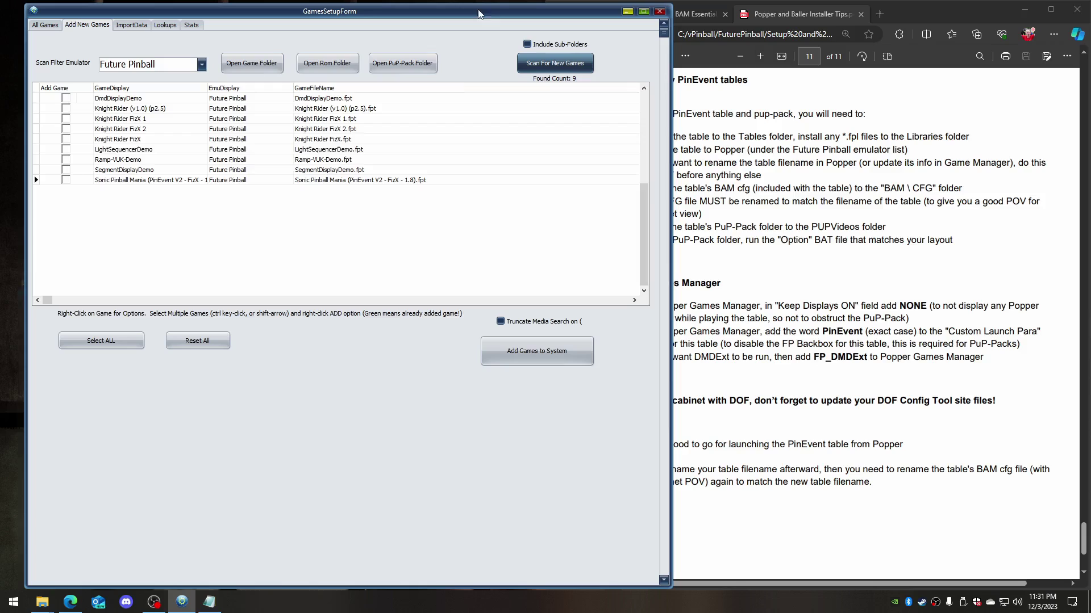
Add Sonic Pinball Mania (PinEvent V2 - FizX - 1.8) from the scanned games to the Popper system
click(66, 180)
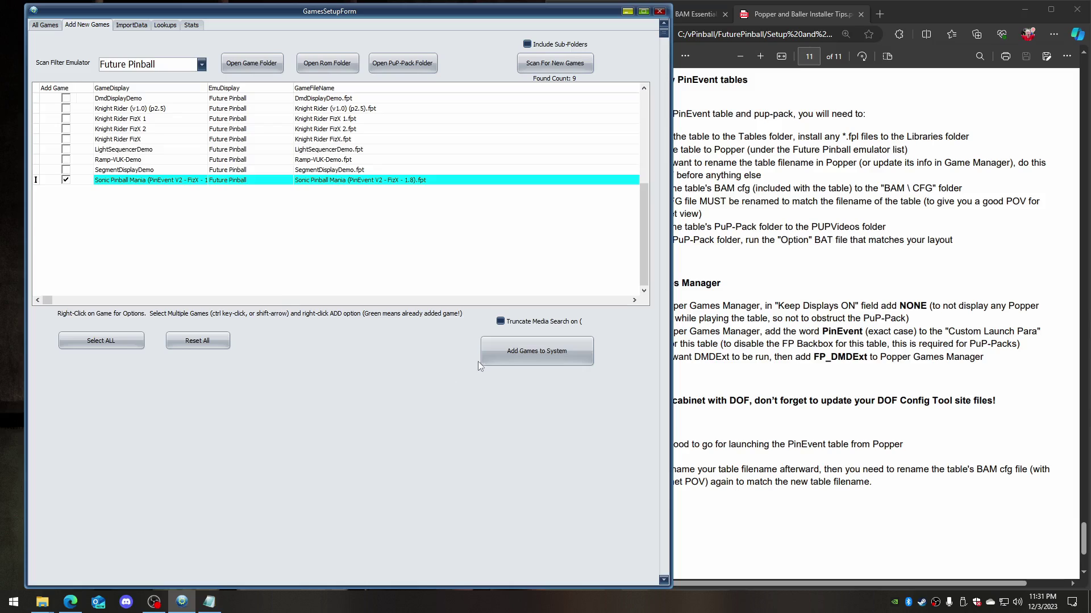
click(518, 349)
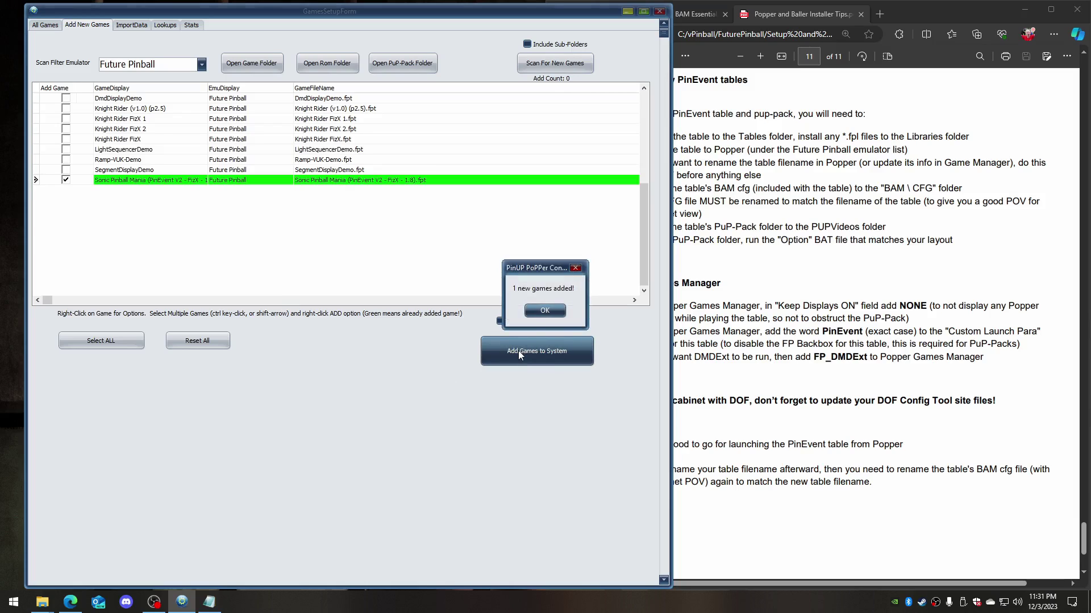
click(552, 312)
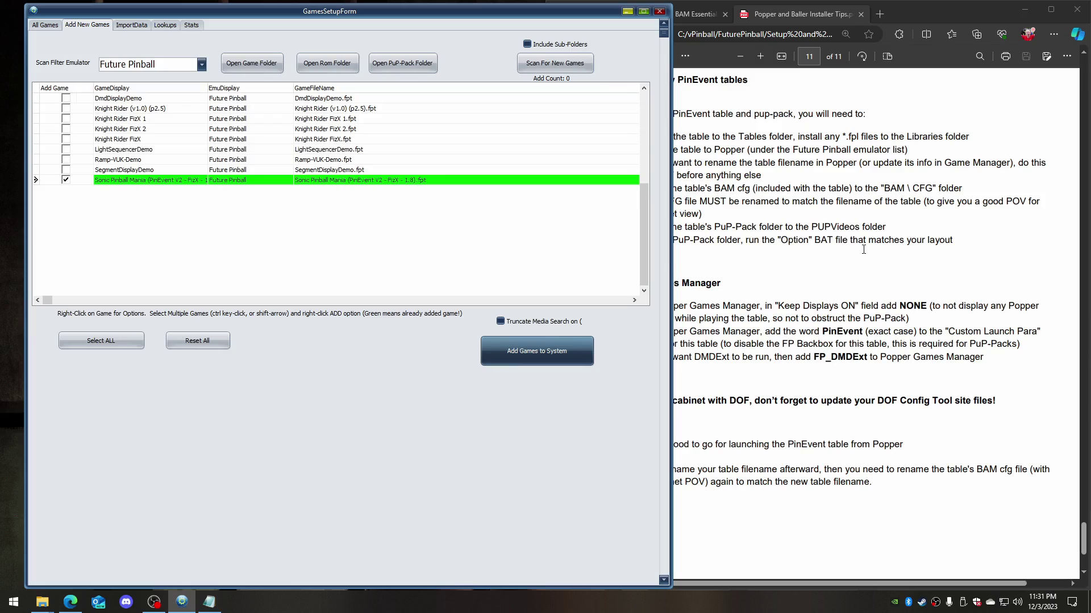
Read the guide's bullet about renaming the table filename or updating its Game Manager info first
click(801, 273)
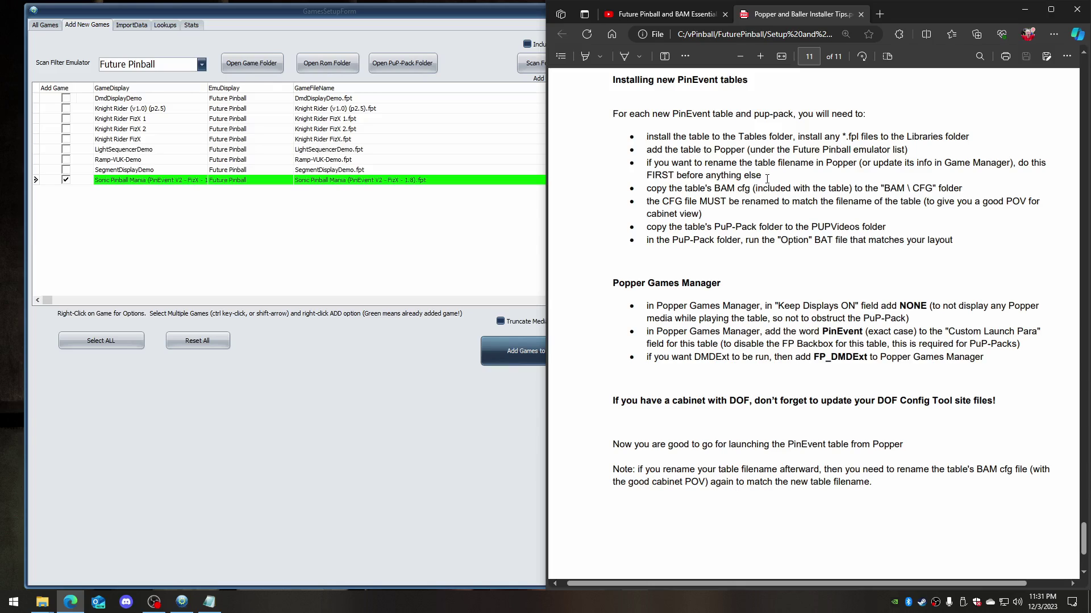
drag(767, 178, 619, 163)
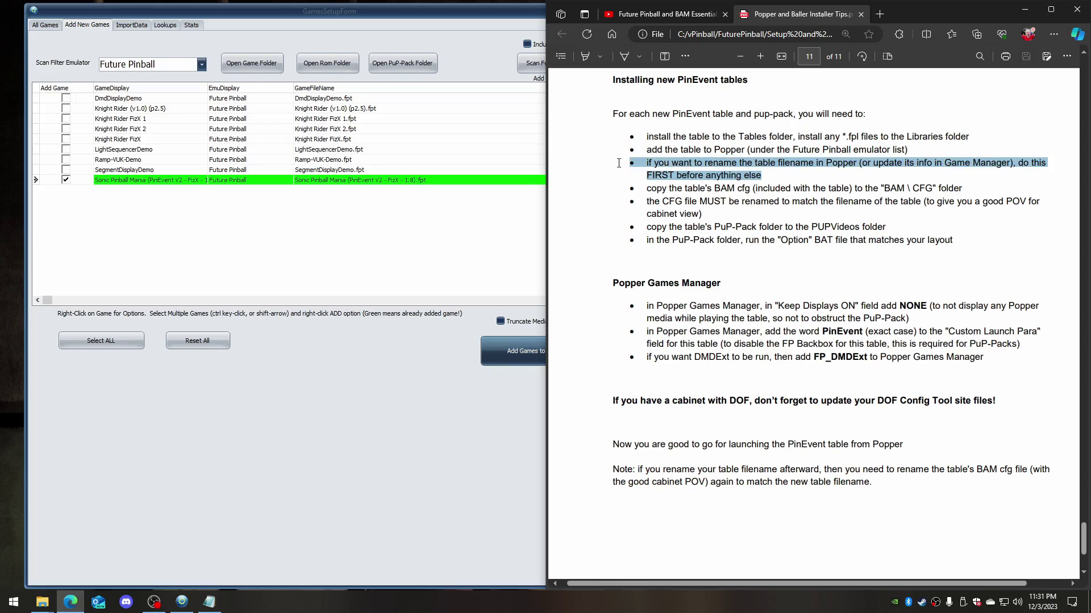
click(784, 210)
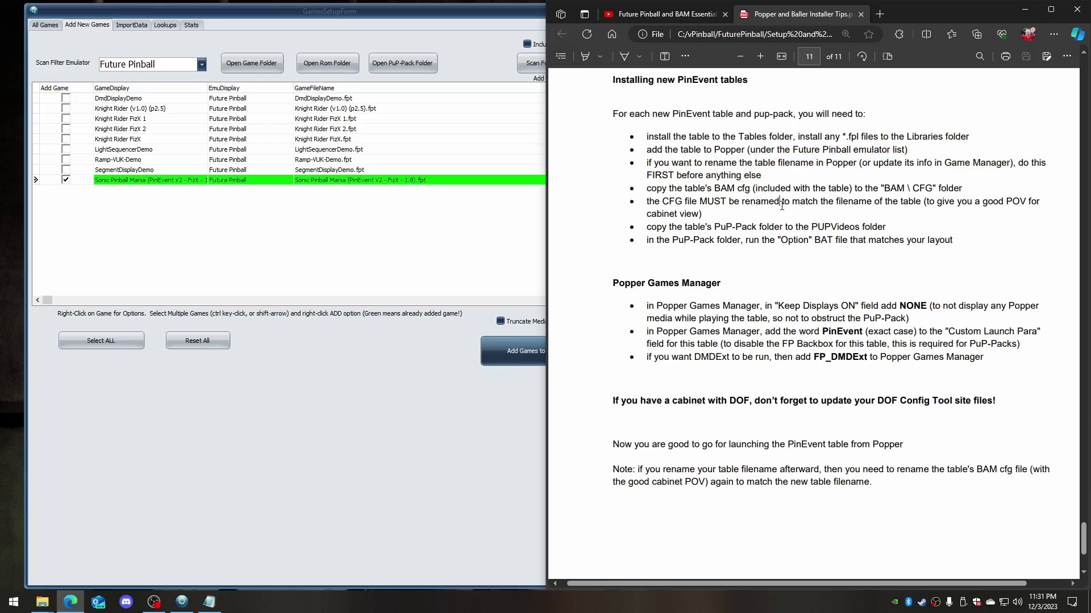
Review the new Sonic Pinball Mania game entry and run a web lookup of its import data using the search string Sonic
click(36, 25)
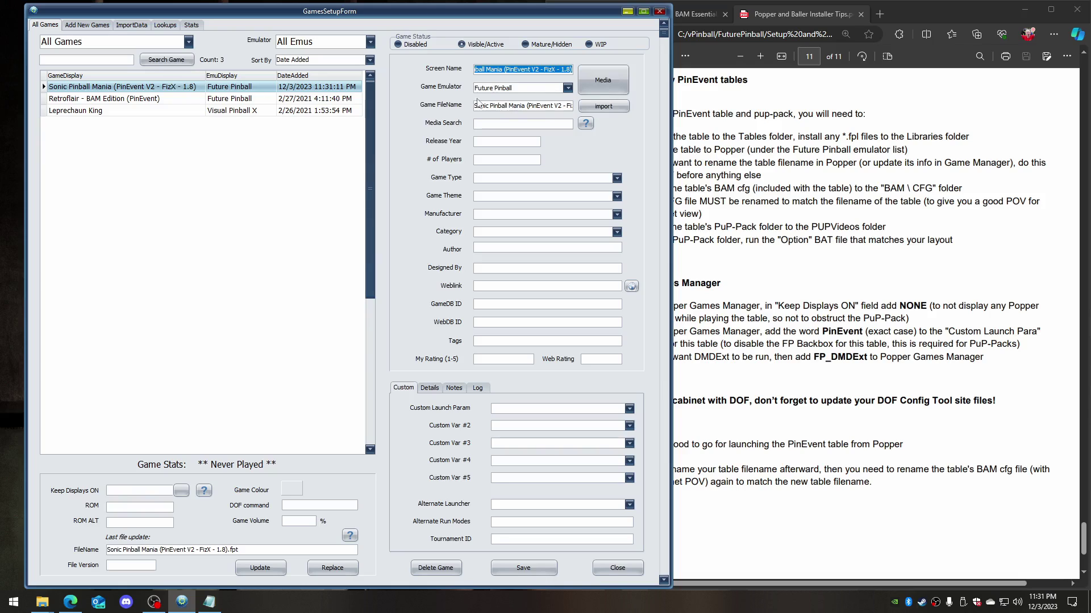
click(607, 107)
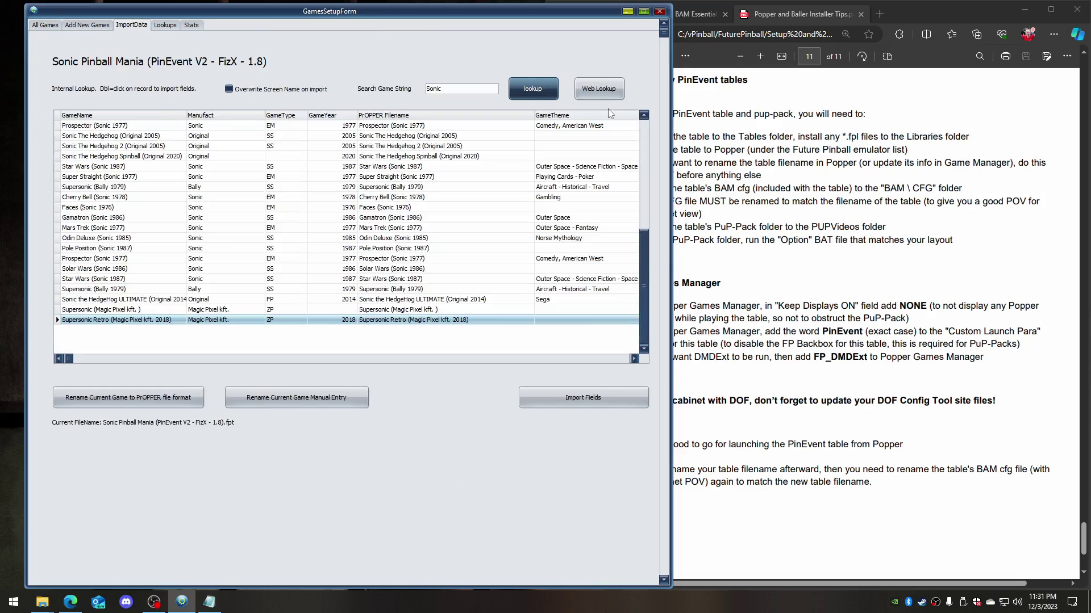
click(47, 26)
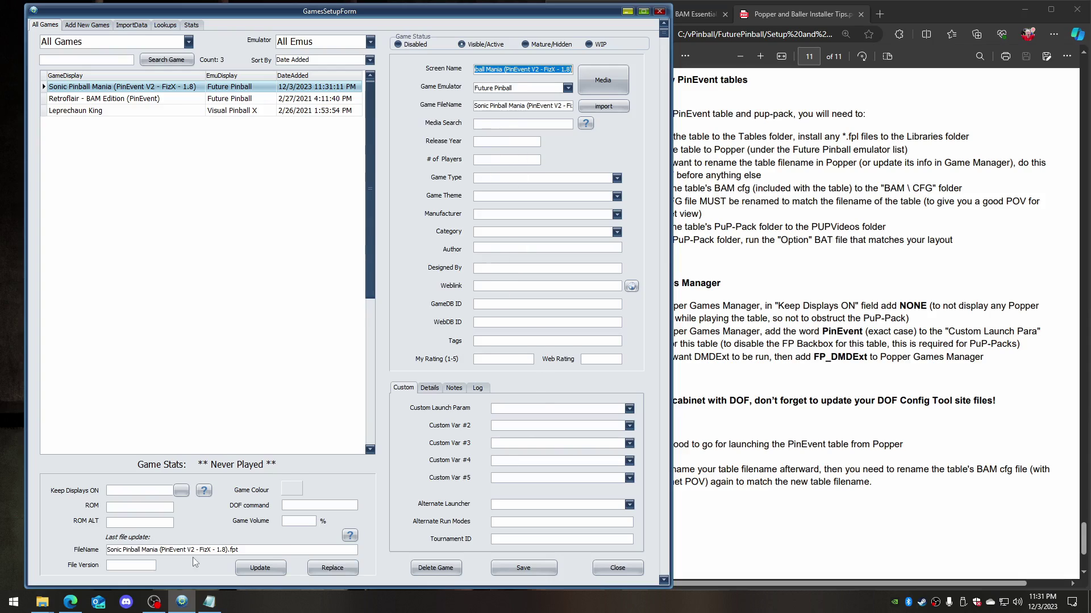
click(130, 26)
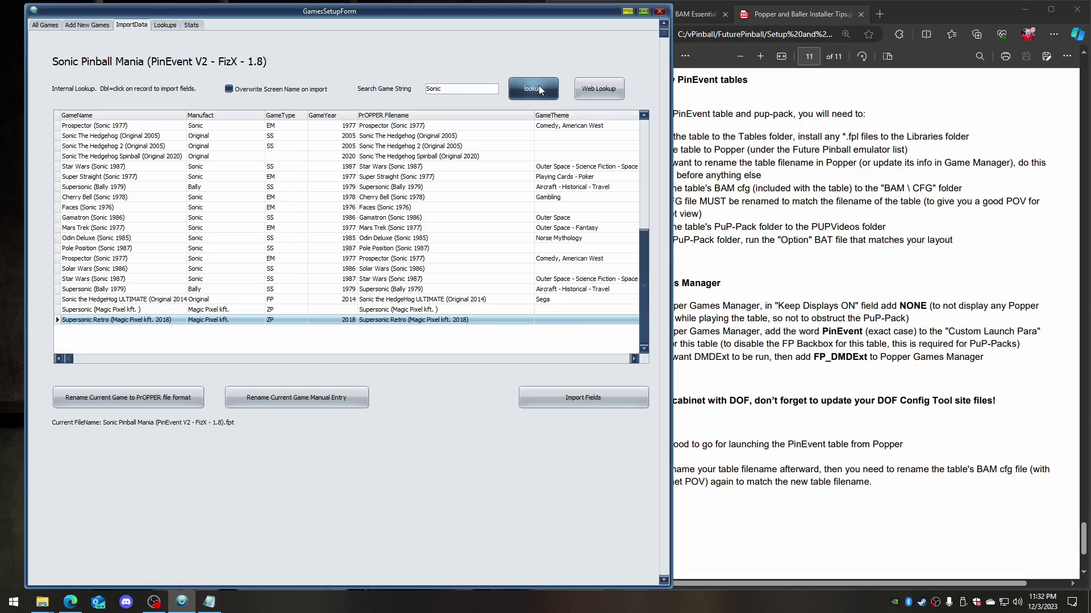
click(600, 88)
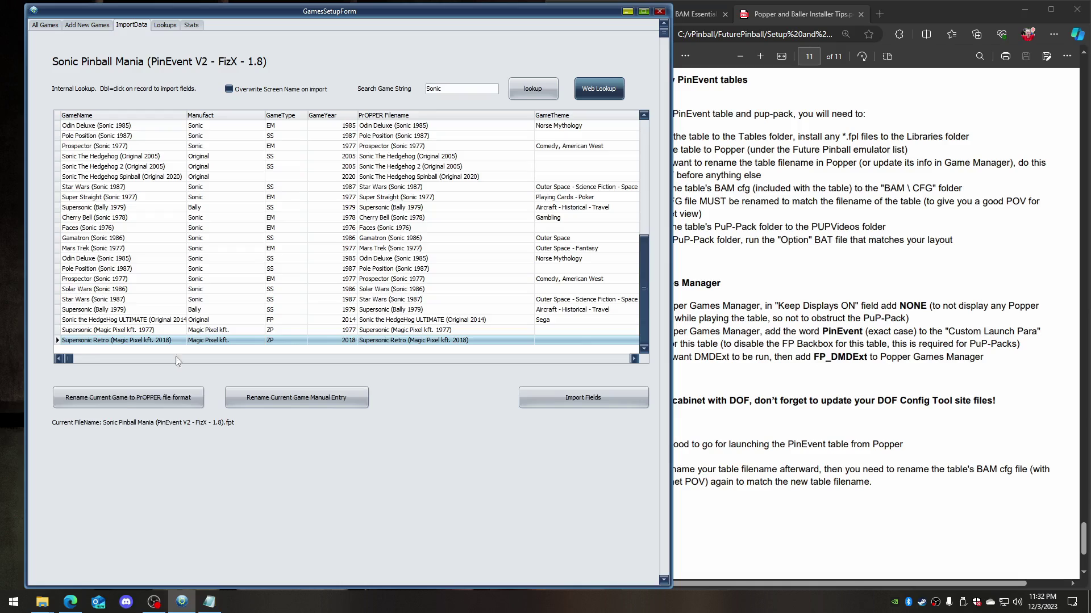
Browse the Sonic lookup results for a record matching Sonic Pinball Mania, without importing any fields
click(126, 331)
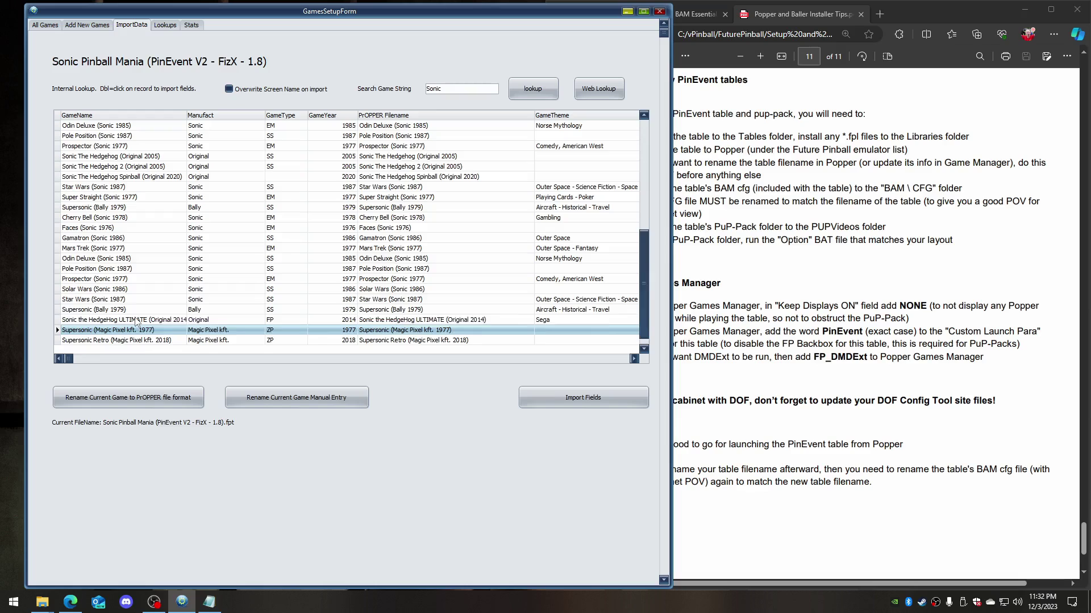
click(136, 320)
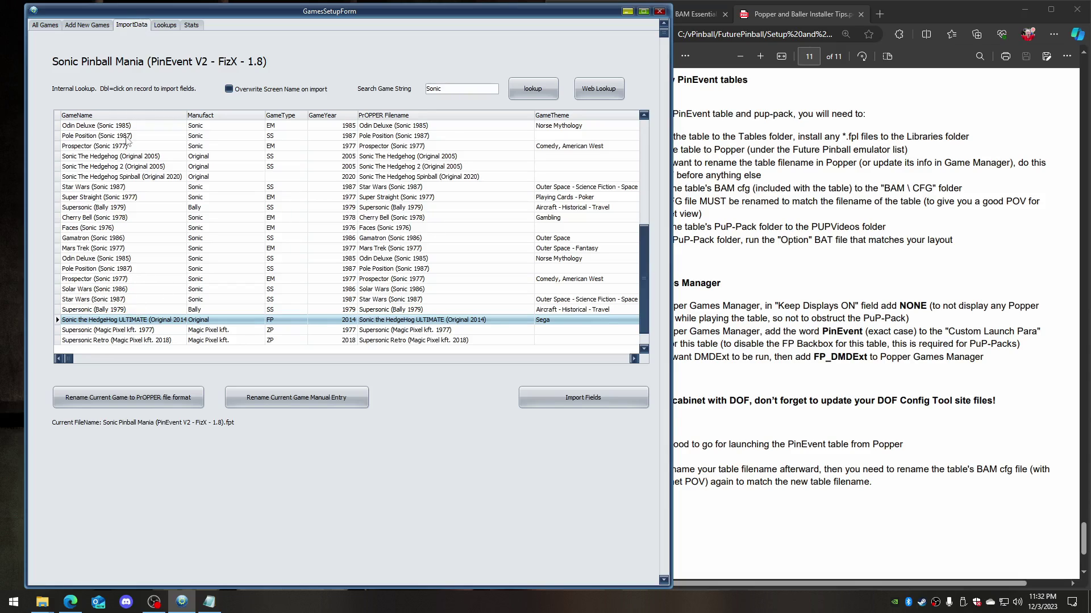
key(Up)
key(Up)
key(Up)
key(Up)
key(Up)
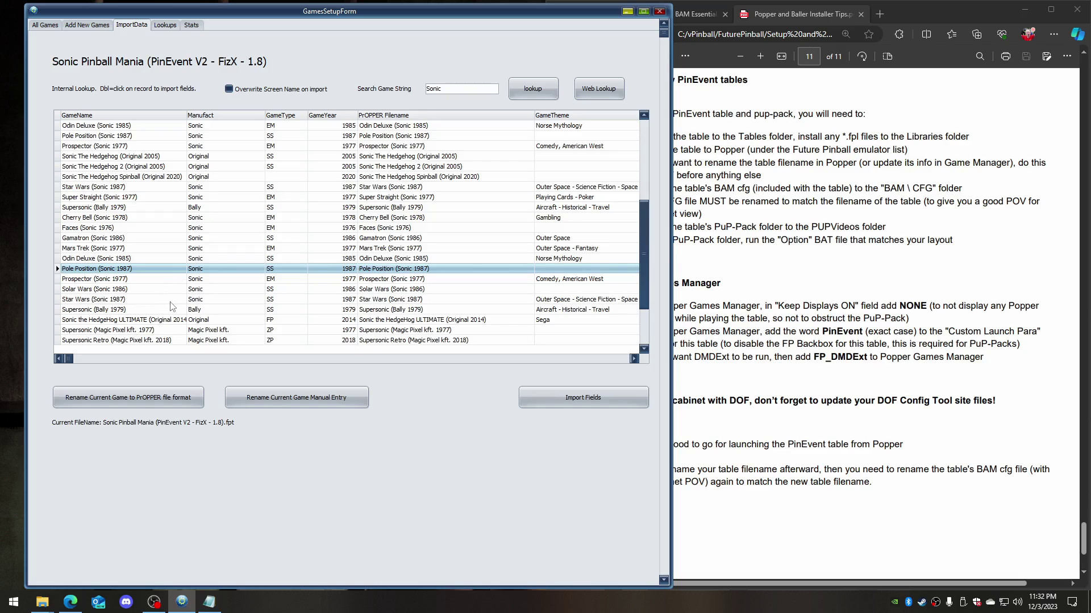
key(Up)
key(Up)
key(Up)
key(Up)
key(Up)
key(Up)
key(Up)
key(Up)
key(Up)
key(Up)
key(Up)
key(Up)
key(Up)
key(Up)
key(Up)
key(Up)
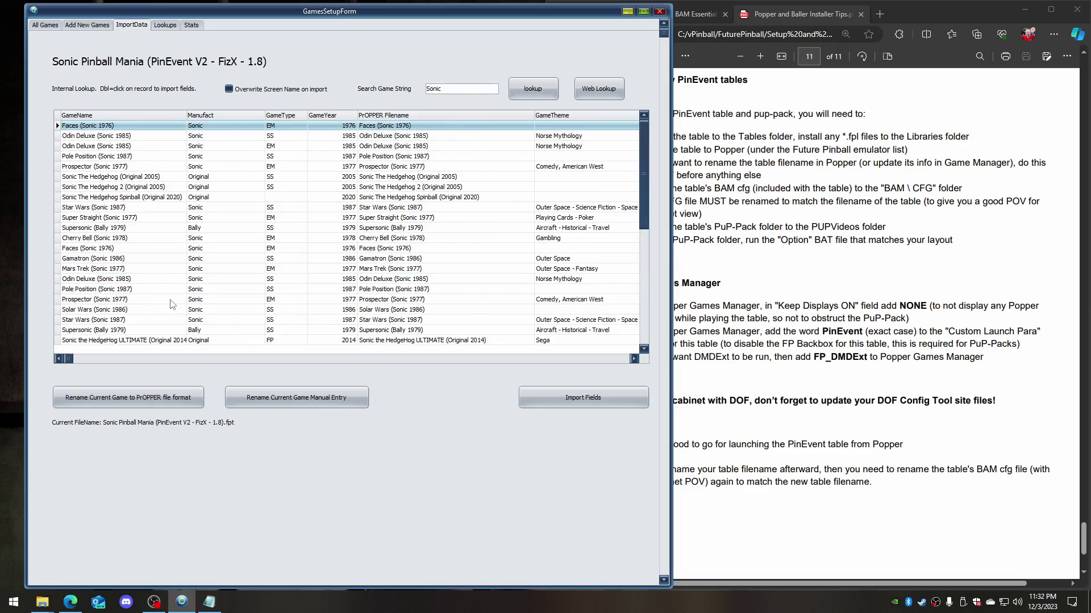
key(Down)
key(Down)
key(Down)
key(Down)
key(Down)
key(Down)
key(Down)
key(Down)
key(Down)
key(Down)
key(Down)
key(Down)
key(Down)
key(Down)
key(Down)
key(Down)
key(Down)
key(Down)
key(Down)
key(Down)
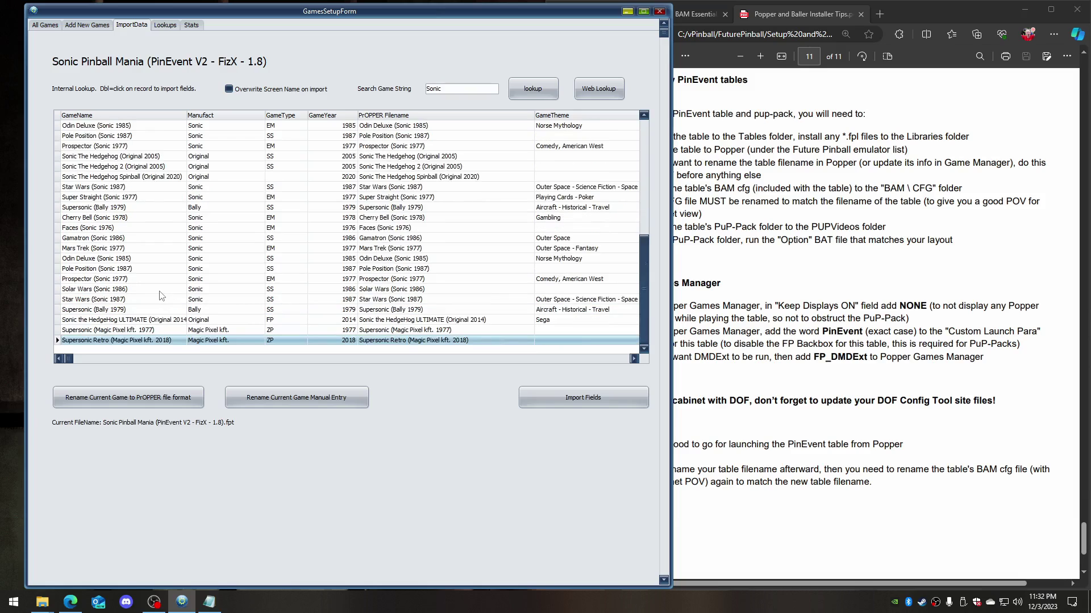
Review the Sonic Pinball Mania entry's game detail fields and return to its import data lookup
click(59, 26)
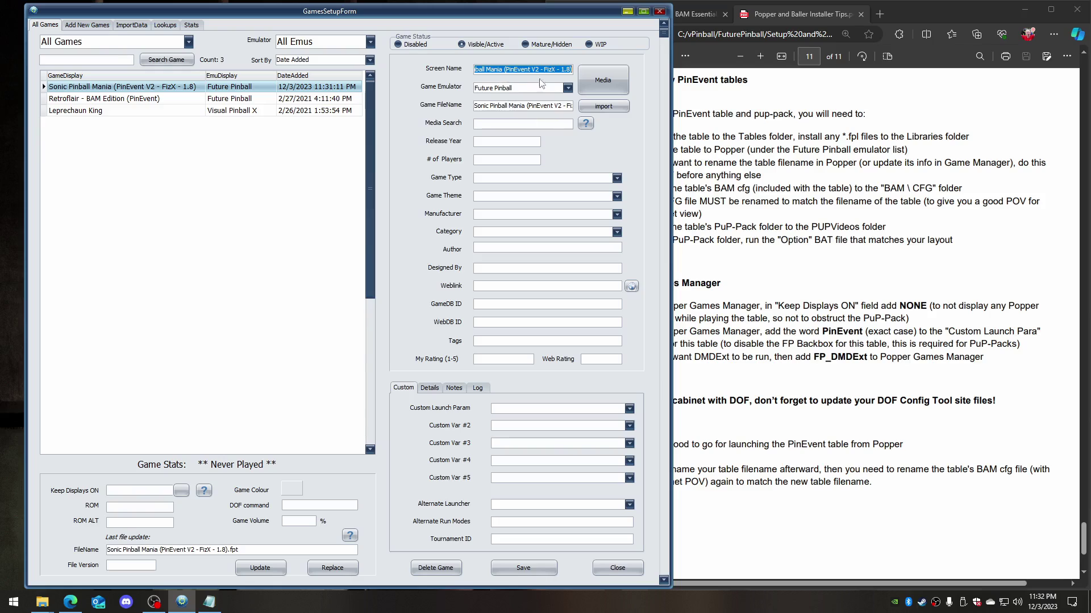
click(133, 25)
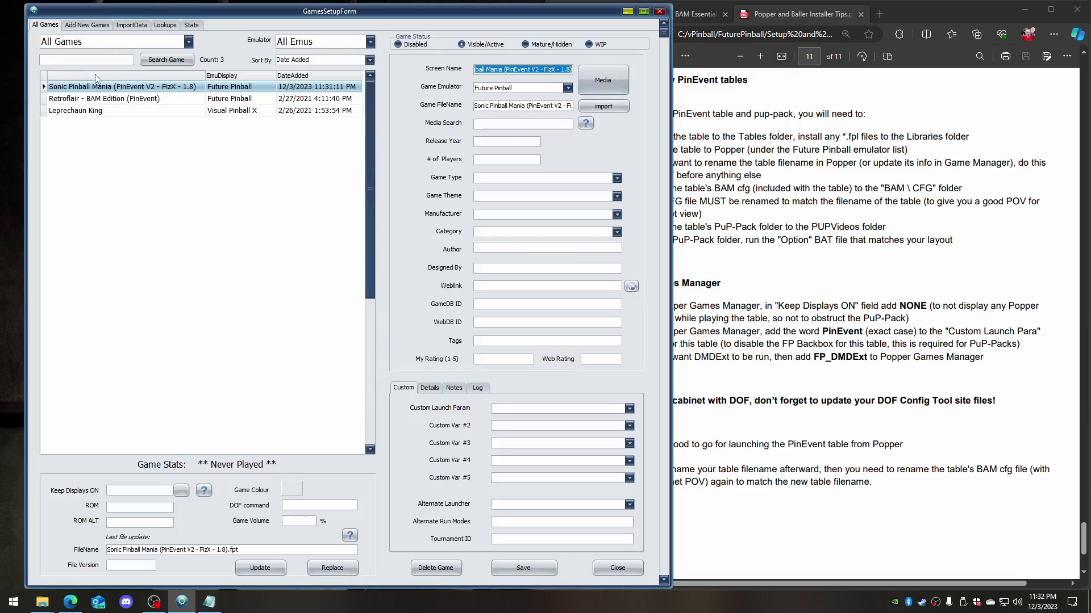
click(45, 25)
click(139, 25)
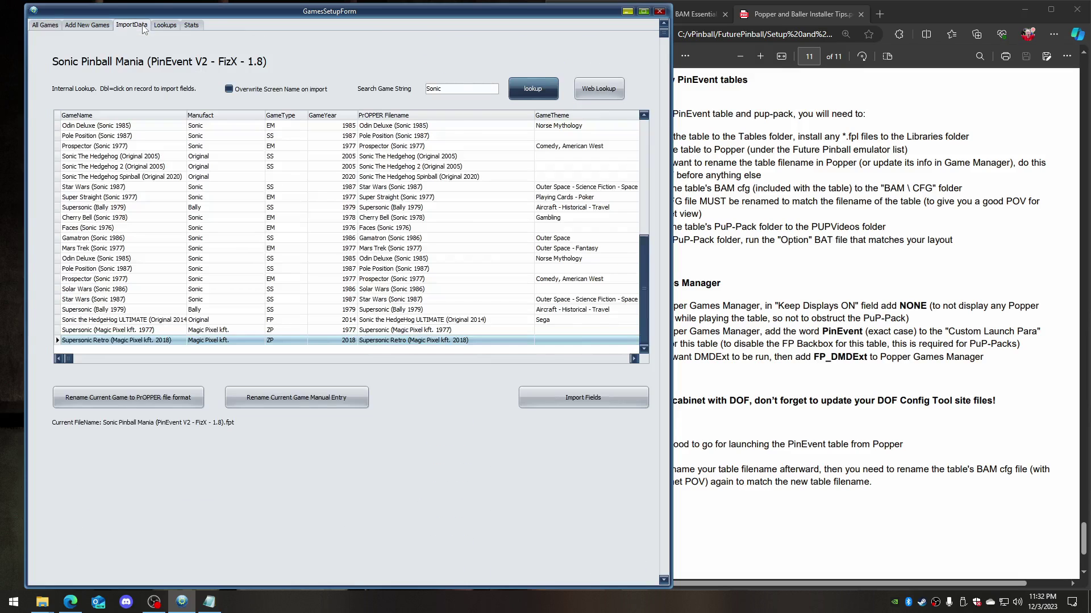
Browse the Sonic lookup results and select the Sonic the HedgeHog ULTIMATE (Original 2014) record
scroll(121, 204, up, 5)
scroll(114, 214, down, 4)
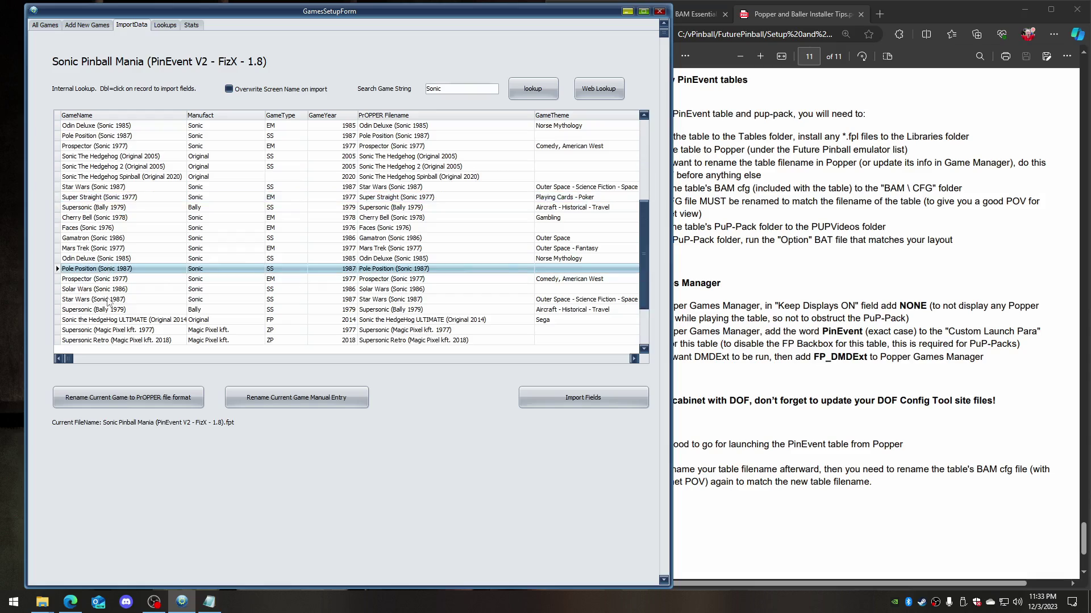
scroll(123, 176, up, 5)
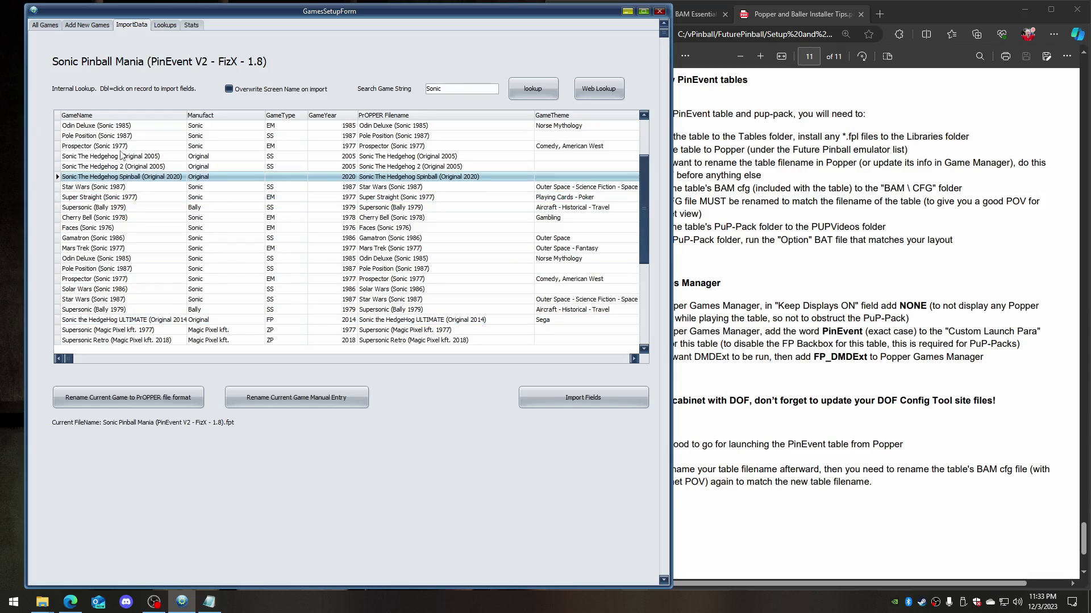
scroll(123, 156, up, 1)
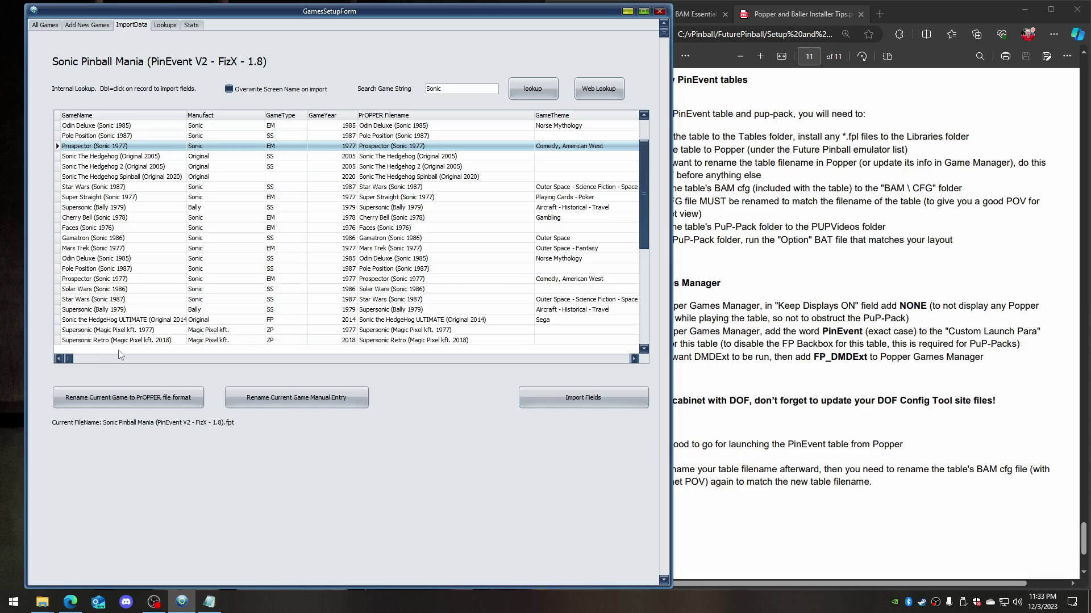
click(96, 321)
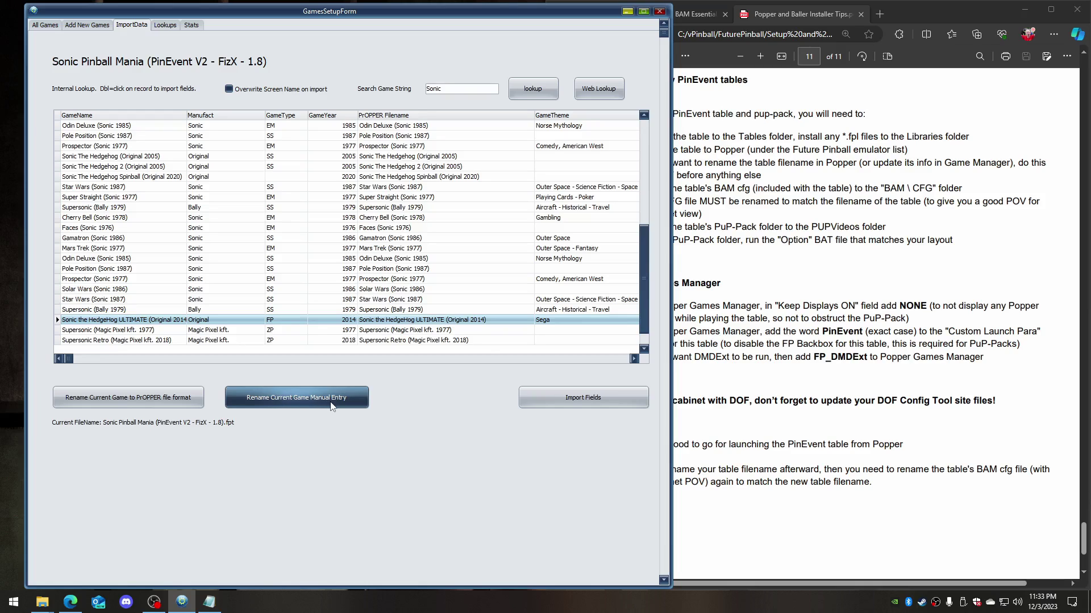
click(312, 410)
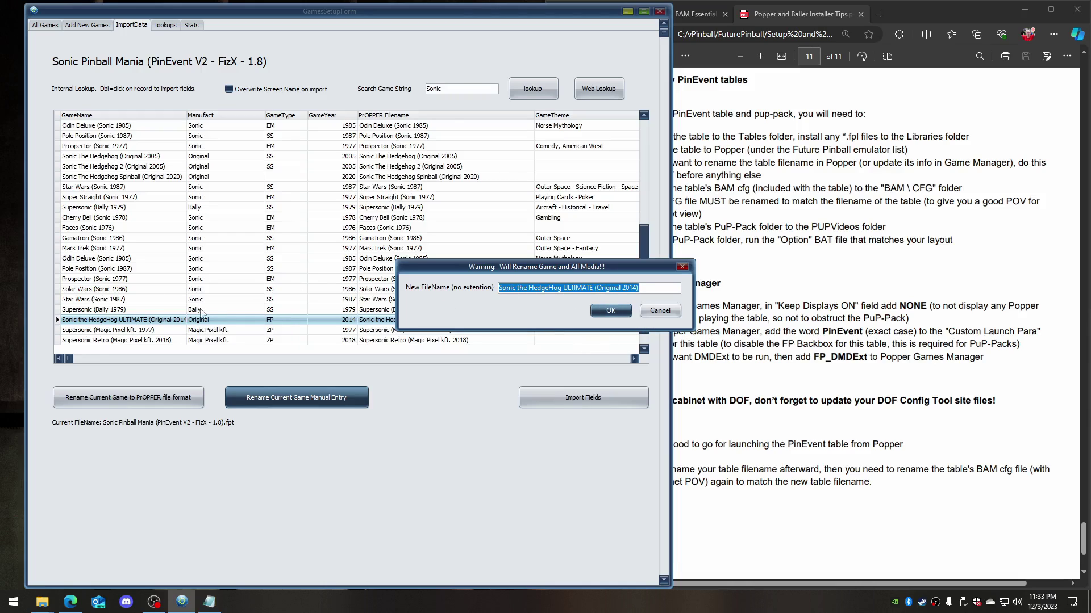
click(651, 288)
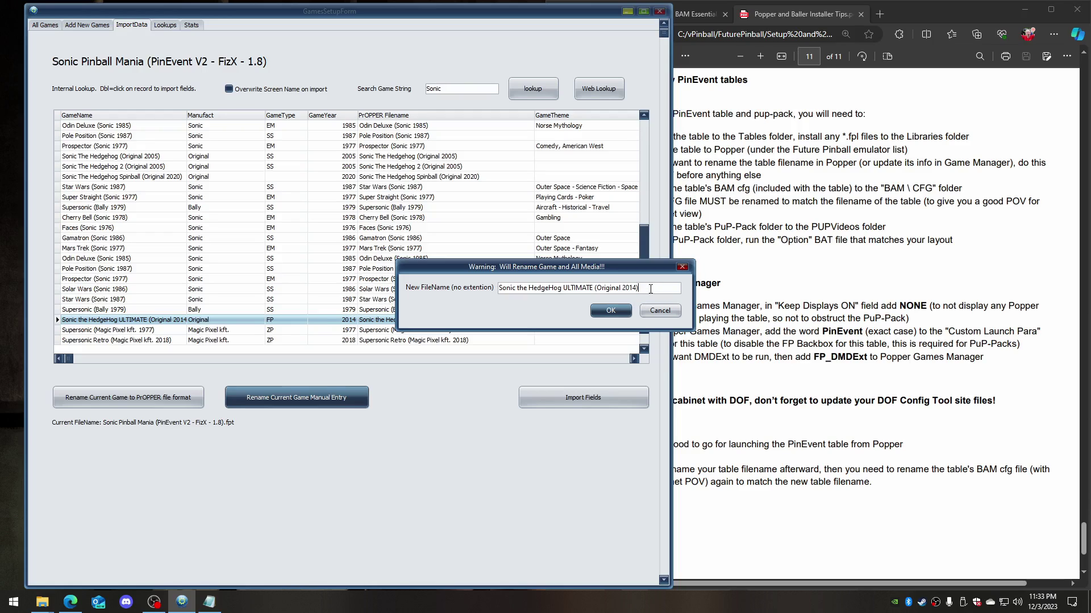
key(ctrl+a)
text(dfdfgdfg)
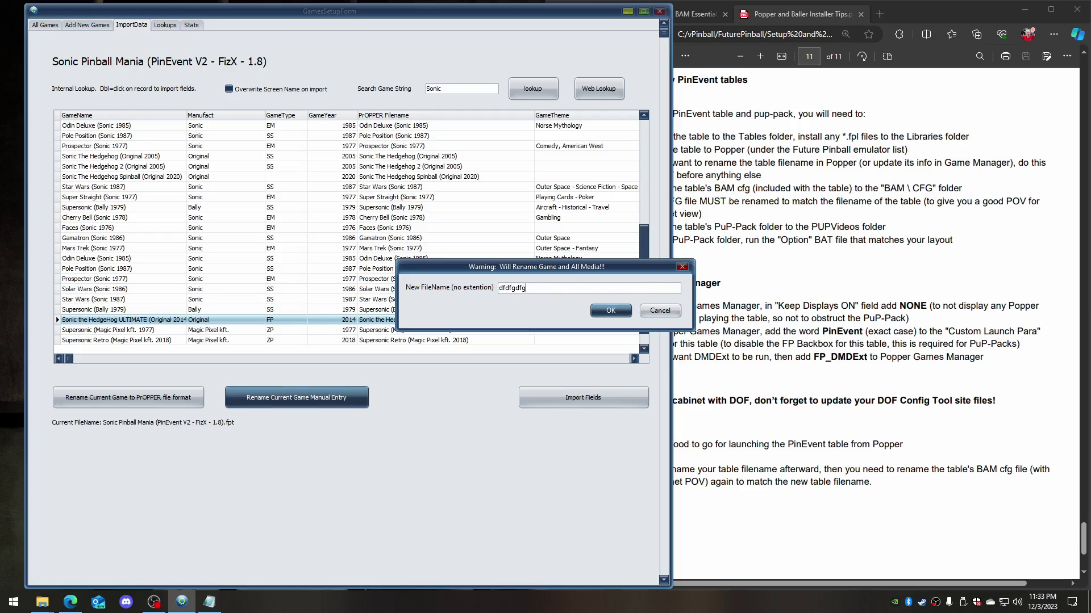
click(660, 311)
Return to the game list, review the Sonic Pinball Mania entry's screen name and file name, and consult the guide's installation bullets
click(36, 26)
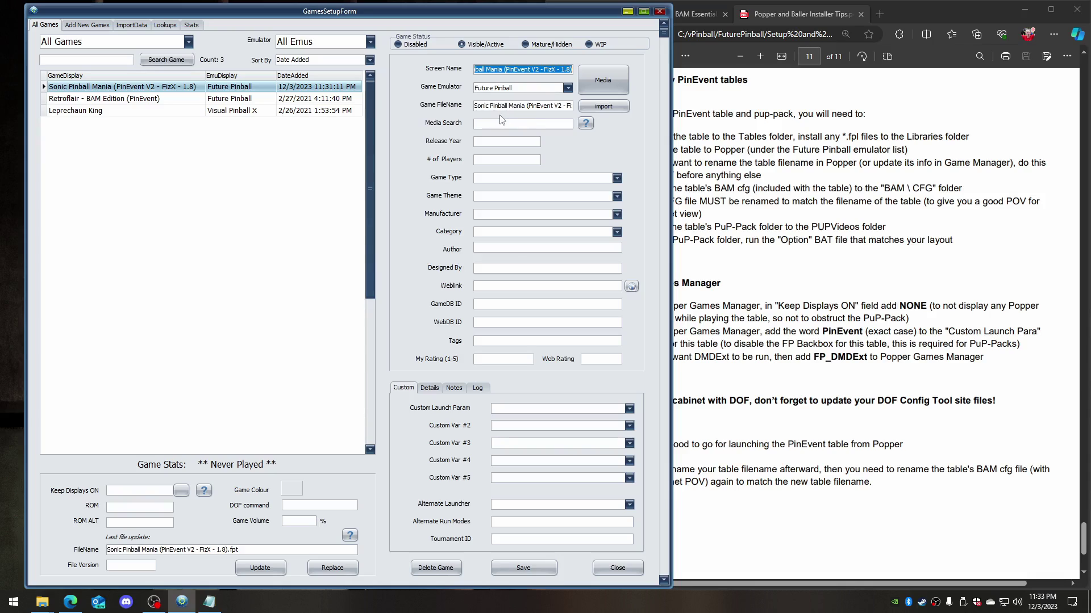
click(489, 67)
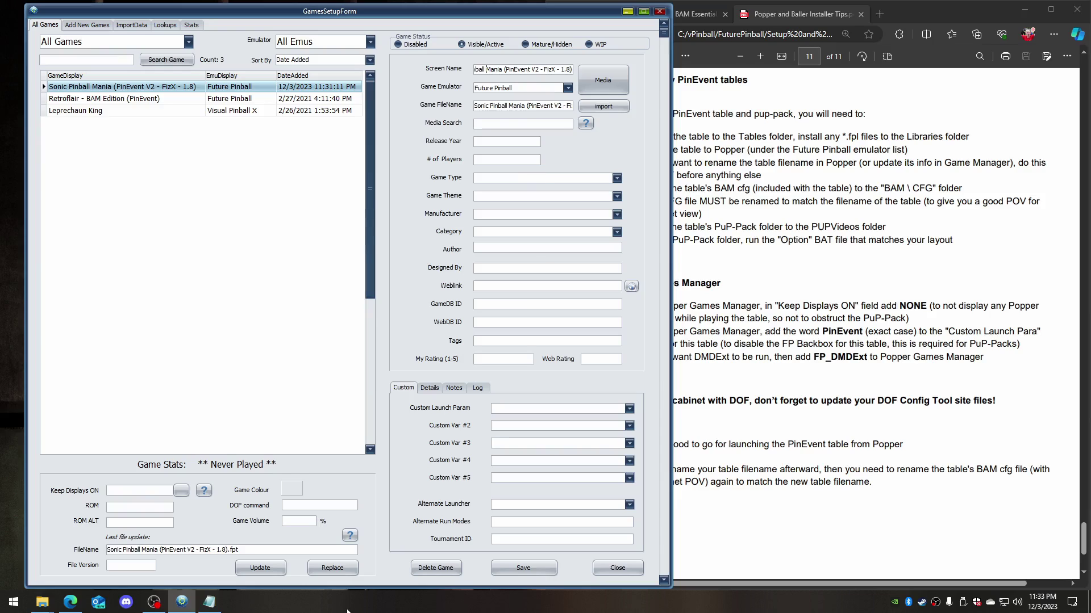
drag(251, 550, 74, 545)
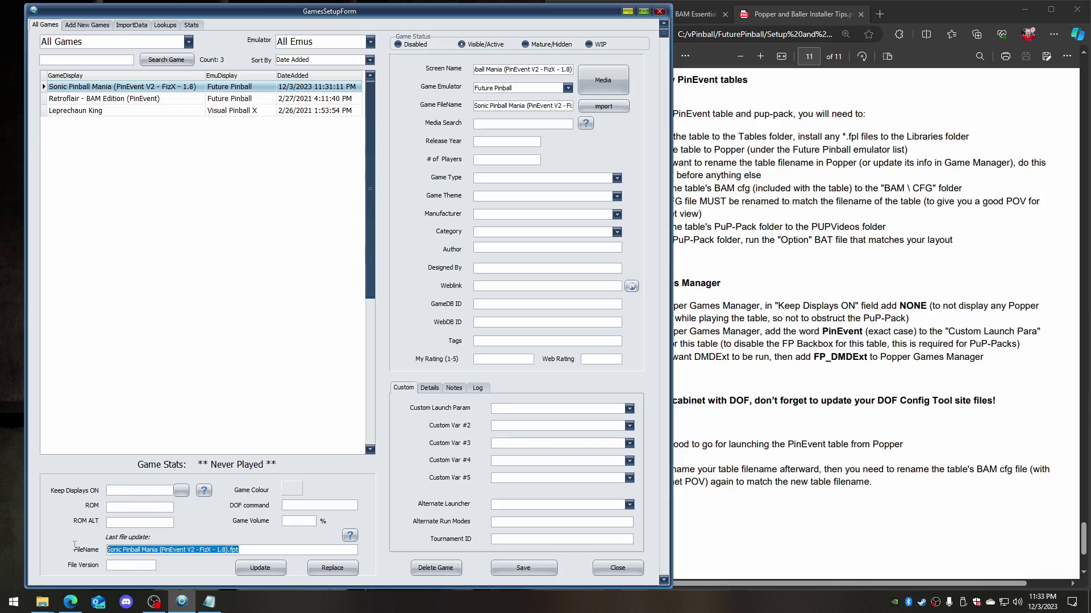
click(858, 296)
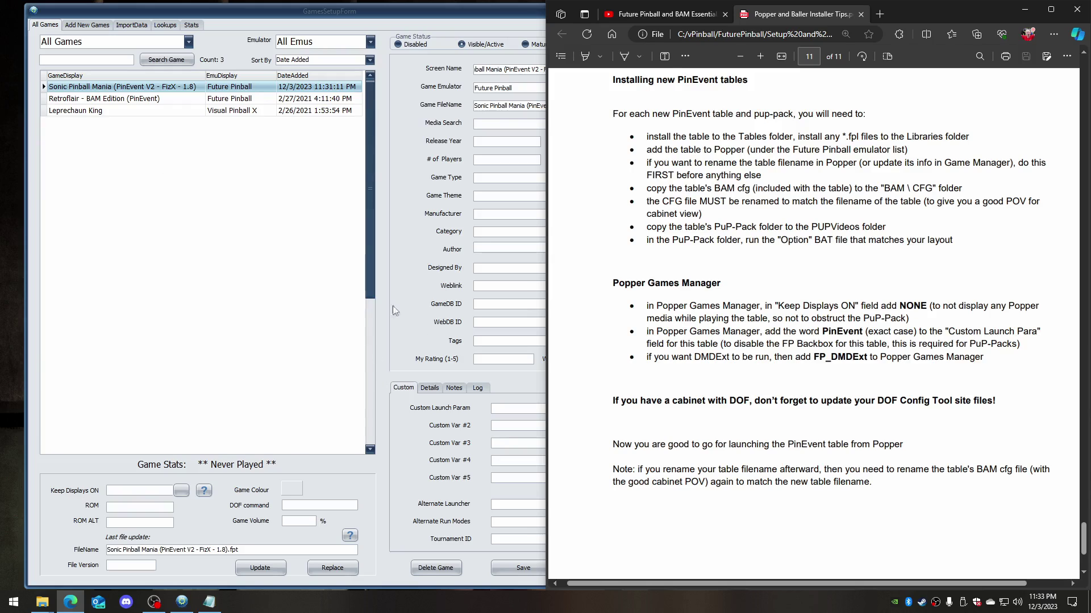
click(378, 268)
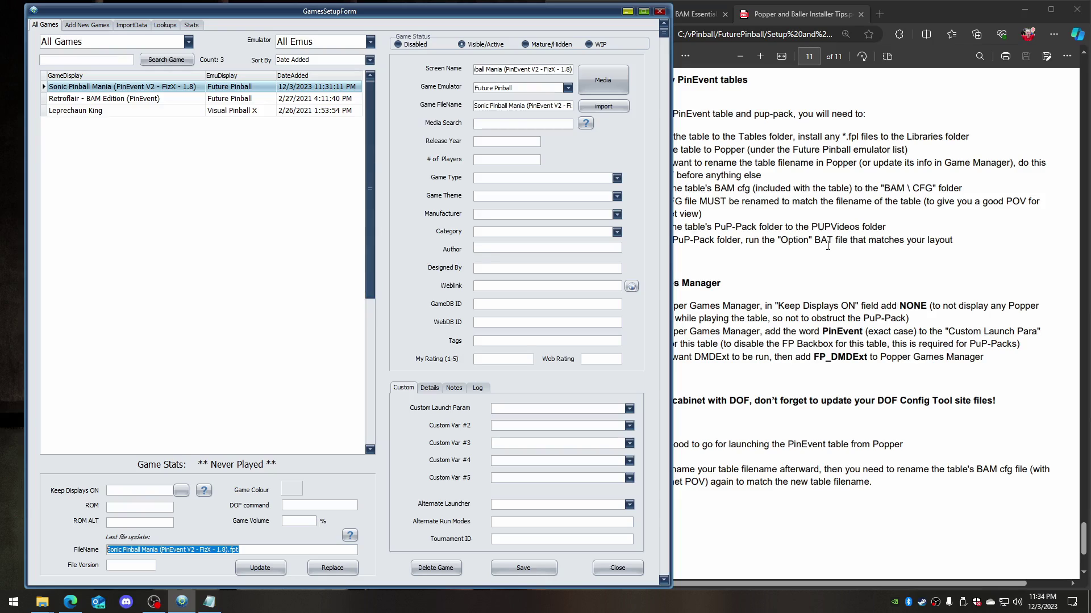
click(867, 239)
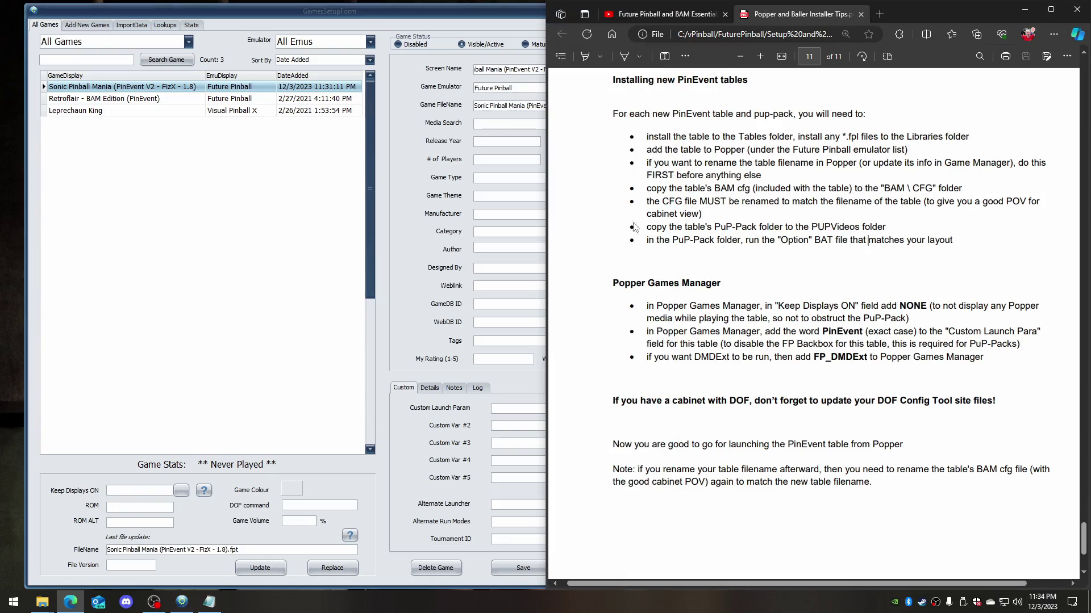
Copy the Sonic Pinball Mania cfg file from the desktop subfolder of the release's CFG for POV folder
mouse_move(42, 601)
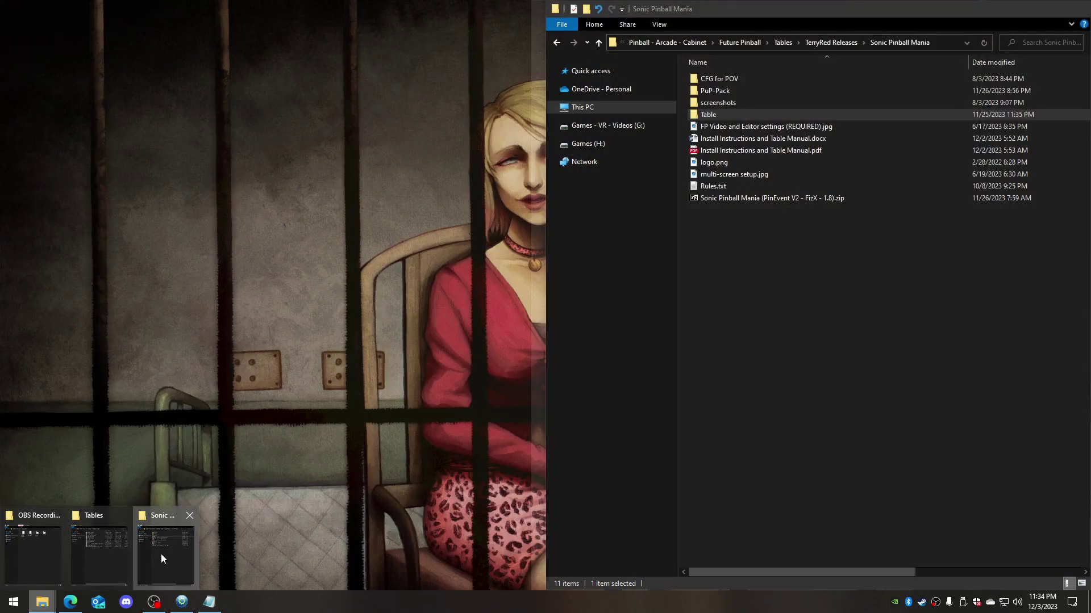
click(161, 554)
double_click(706, 80)
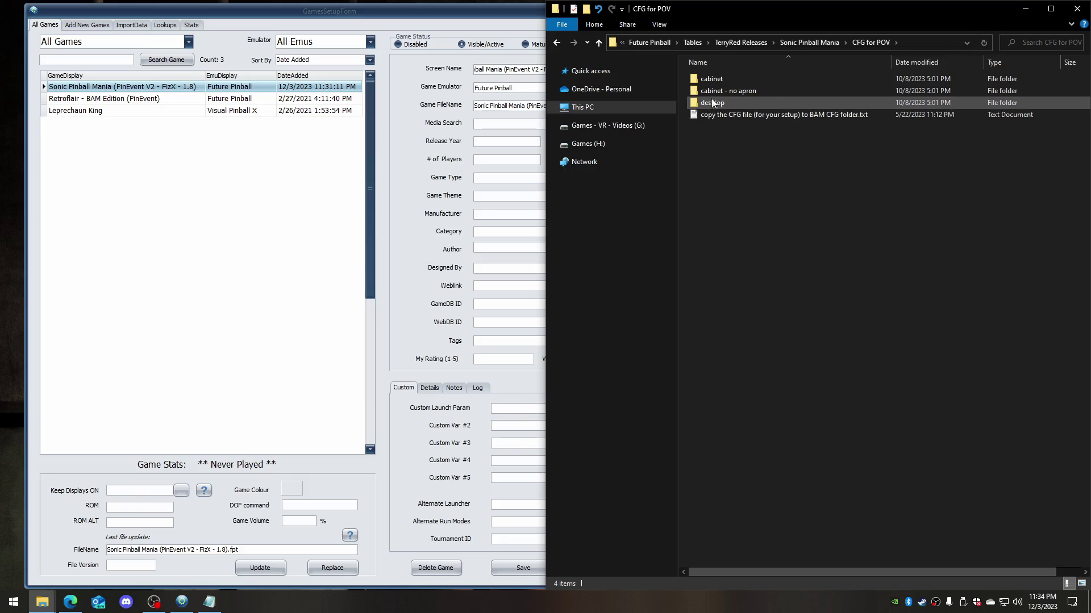
click(716, 105)
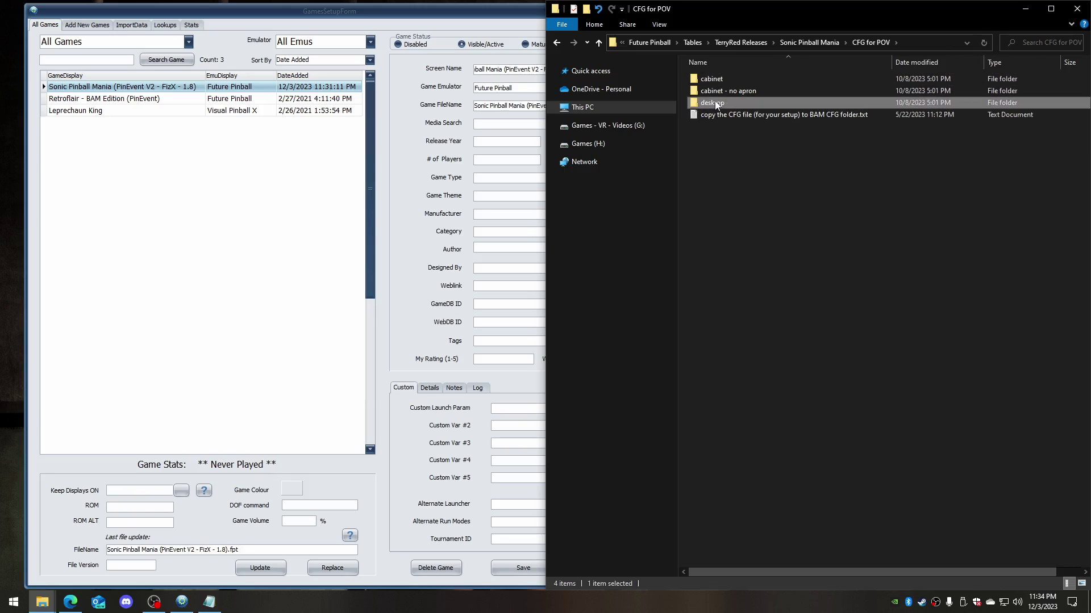
double_click(717, 105)
right_click(717, 79)
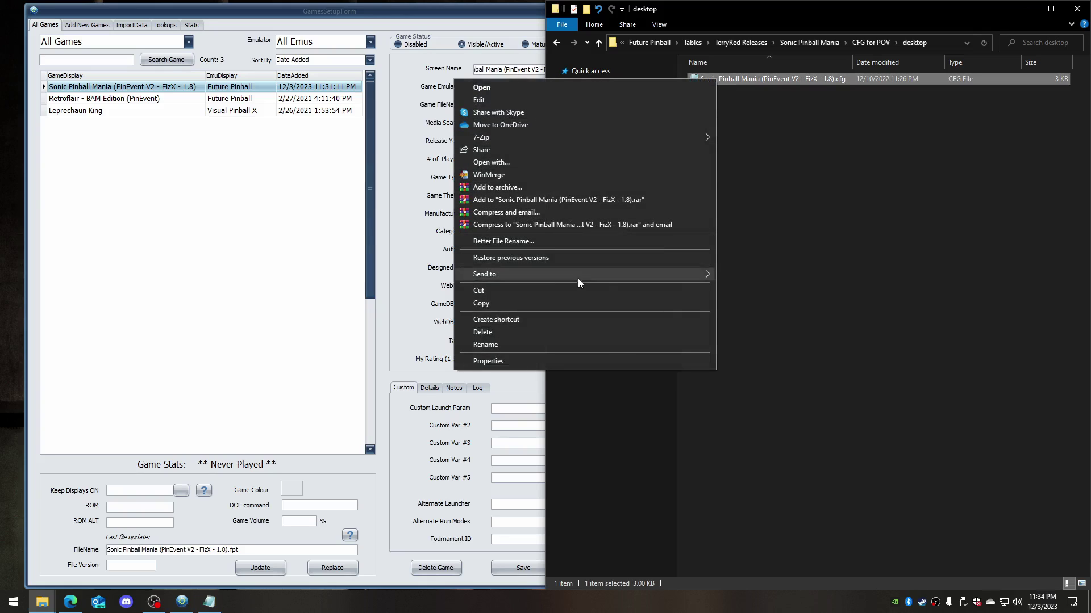
click(577, 302)
click(896, 148)
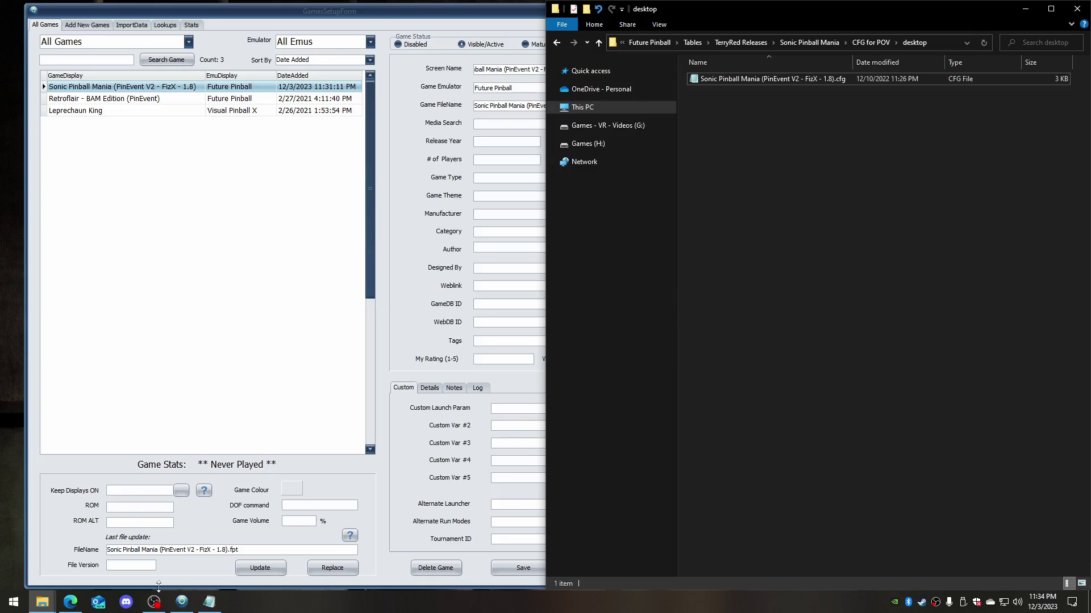
Paste the Sonic Pinball Mania cfg file into the FuturePinball BAM\cfg folder, replacing the copy already there
mouse_move(42, 602)
mouse_move(165, 545)
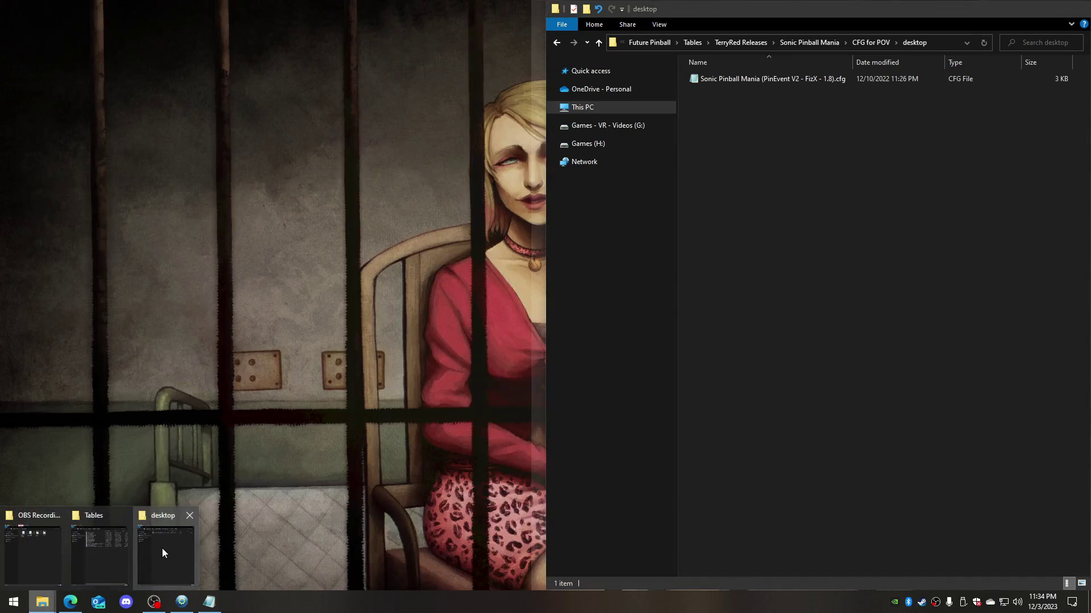
click(93, 557)
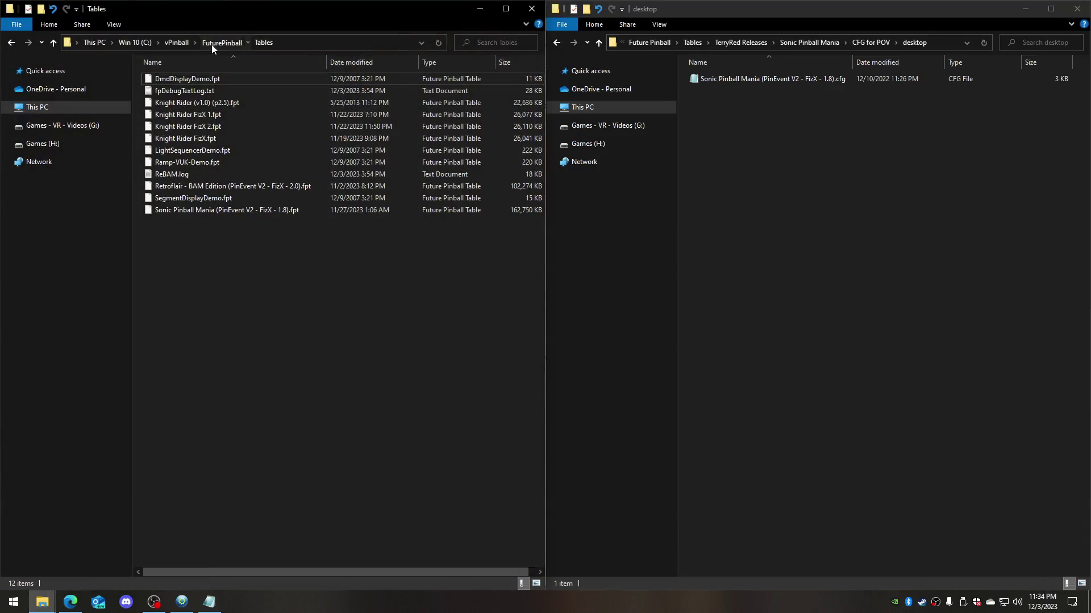
click(211, 42)
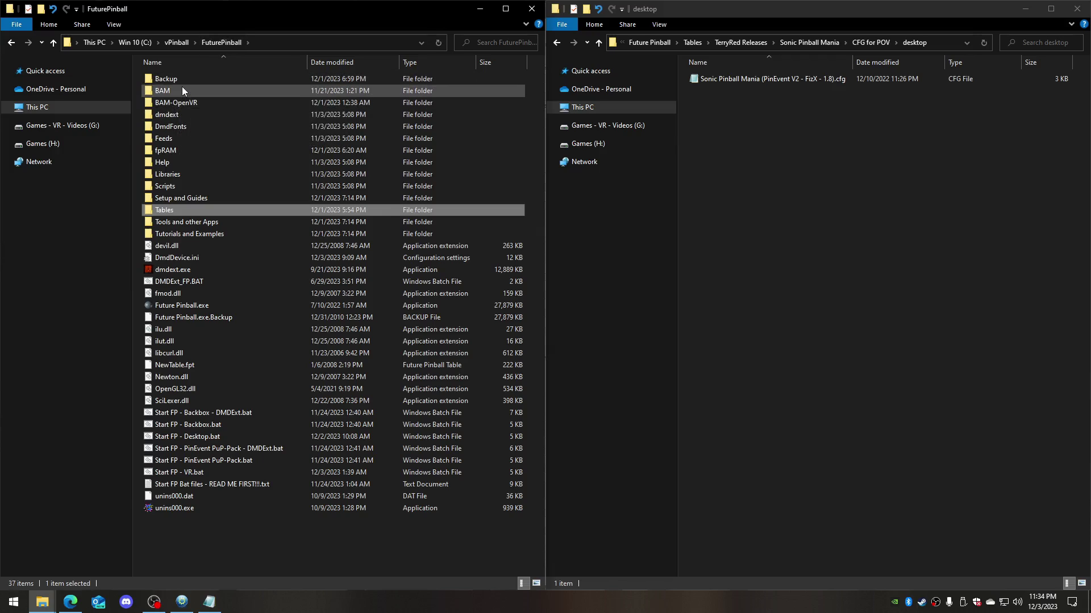
double_click(183, 88)
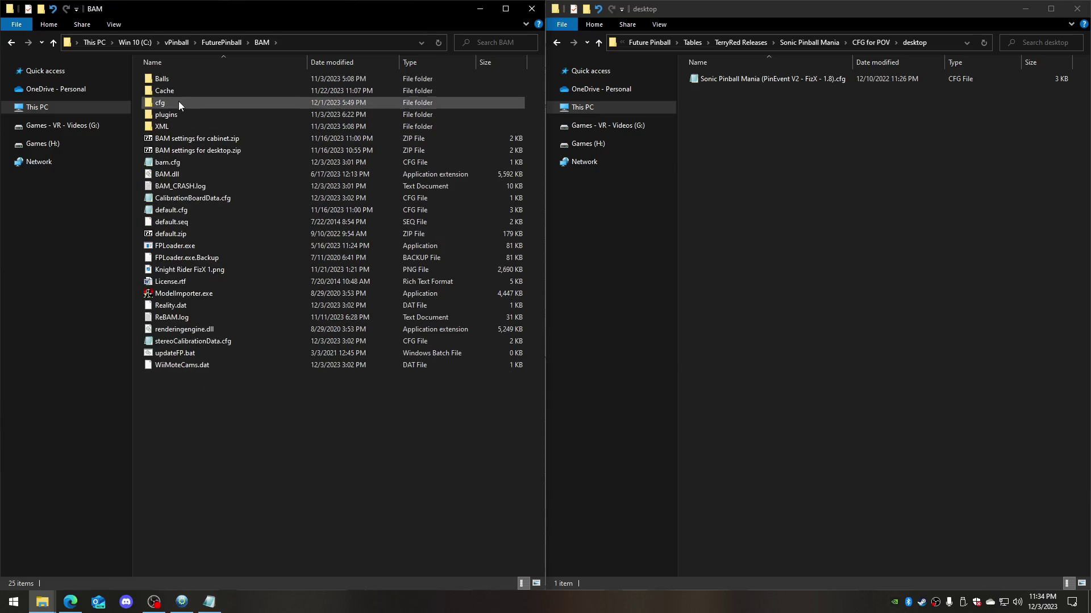
double_click(178, 102)
right_click(206, 247)
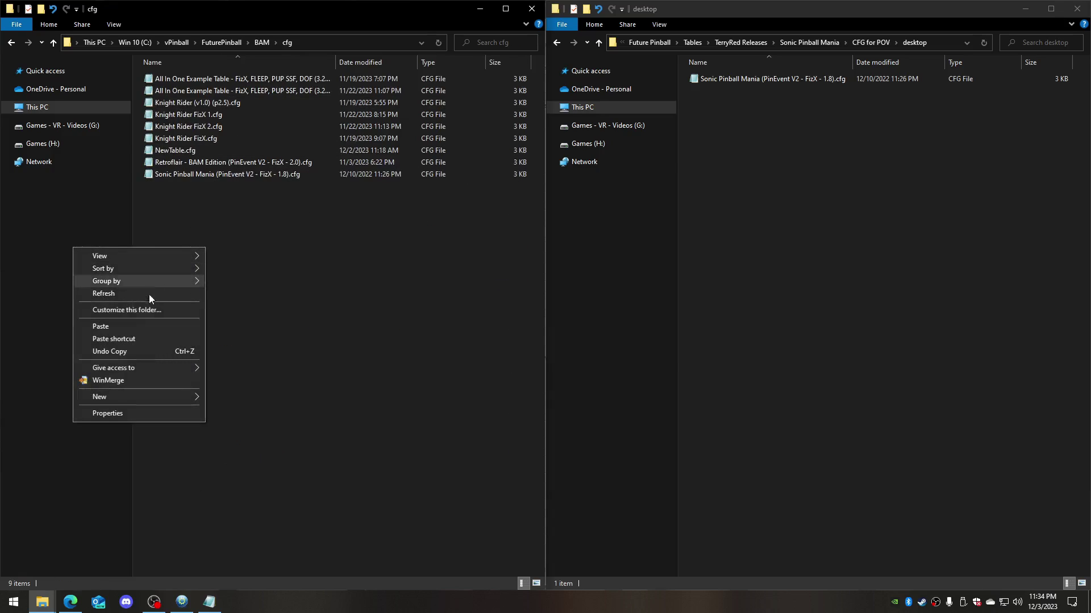
click(138, 329)
click(572, 213)
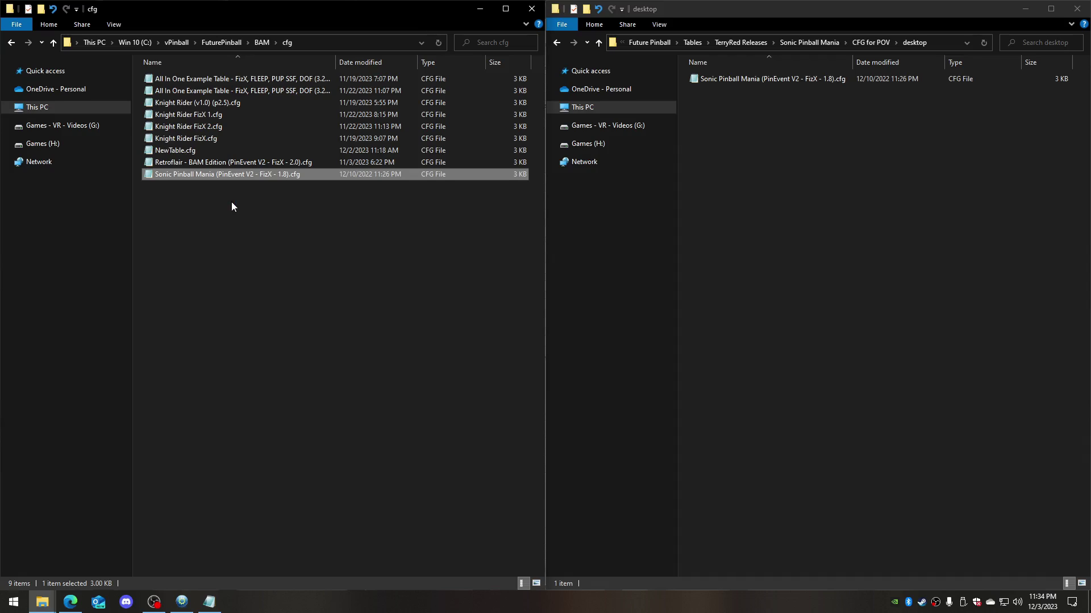
click(209, 251)
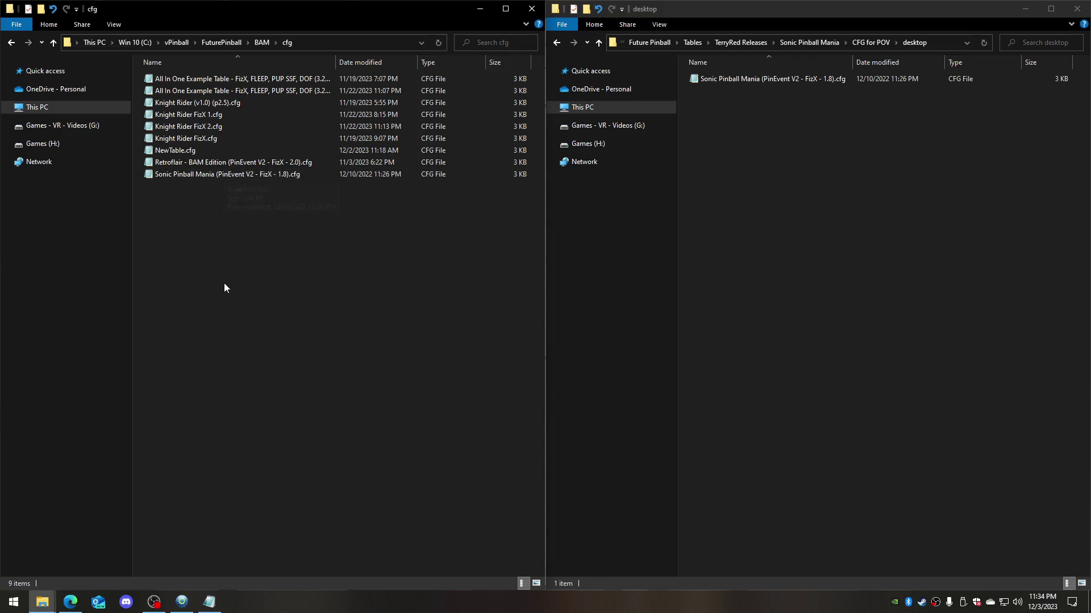
Compare the Sonic Pinball Mania cfg file's name in BAM\cfg with the table's filename in the Tables folder
click(168, 174)
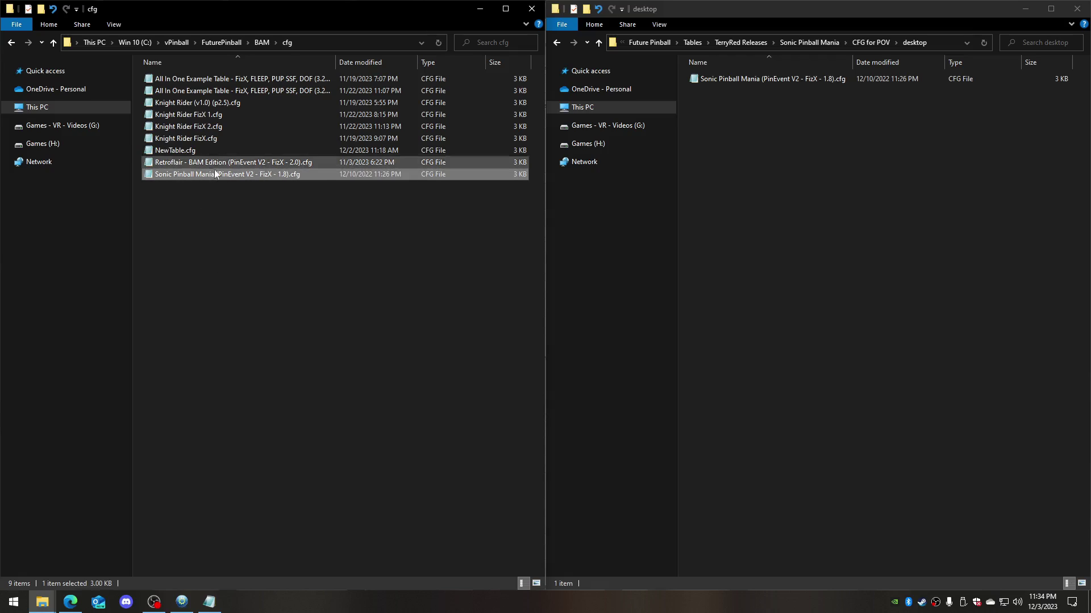
click(218, 42)
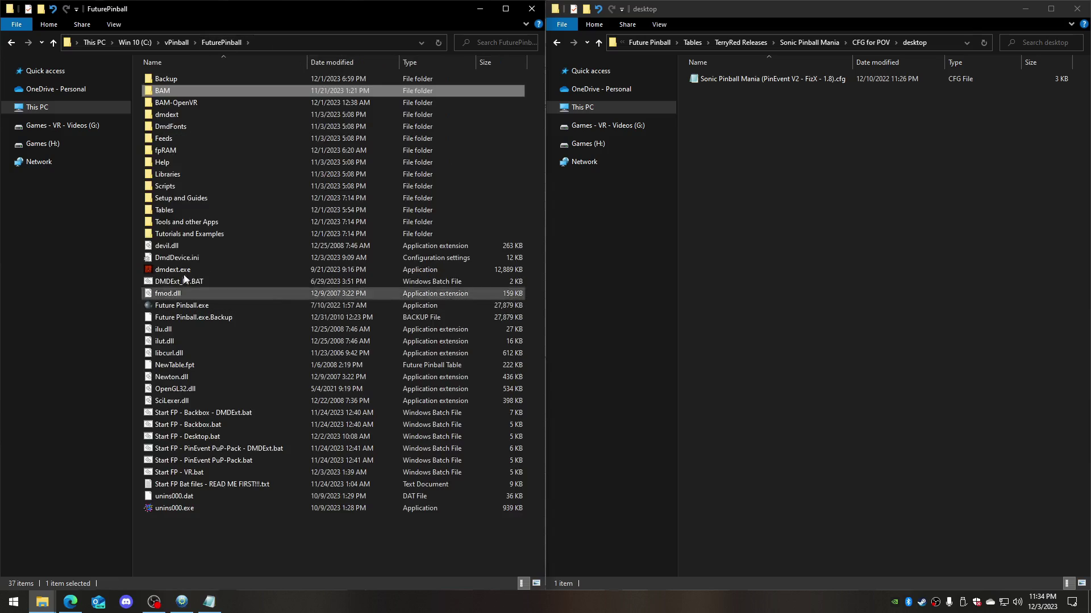
double_click(175, 209)
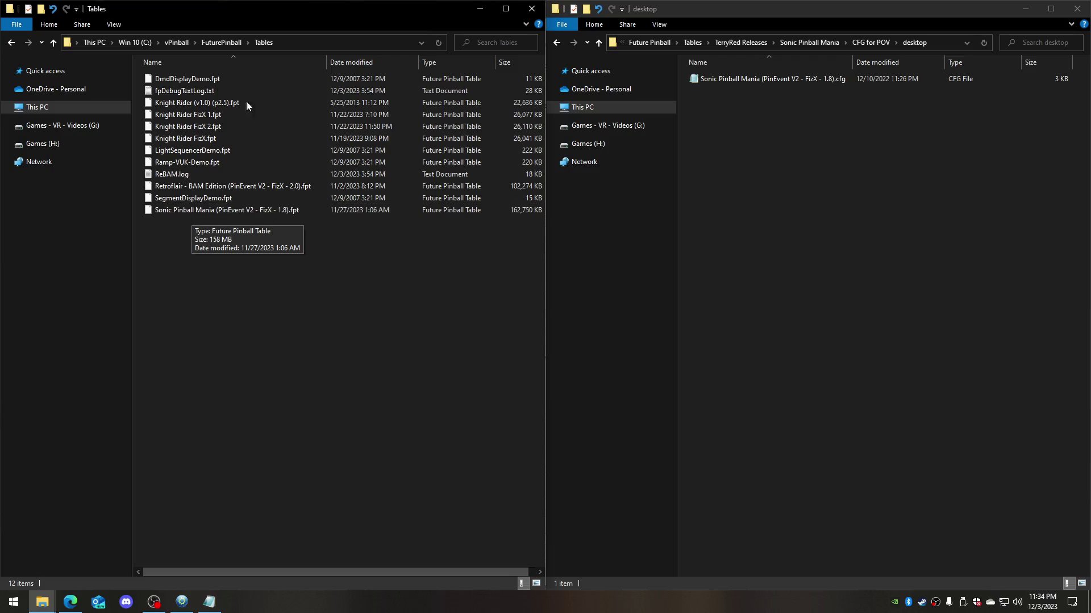
click(225, 43)
double_click(182, 92)
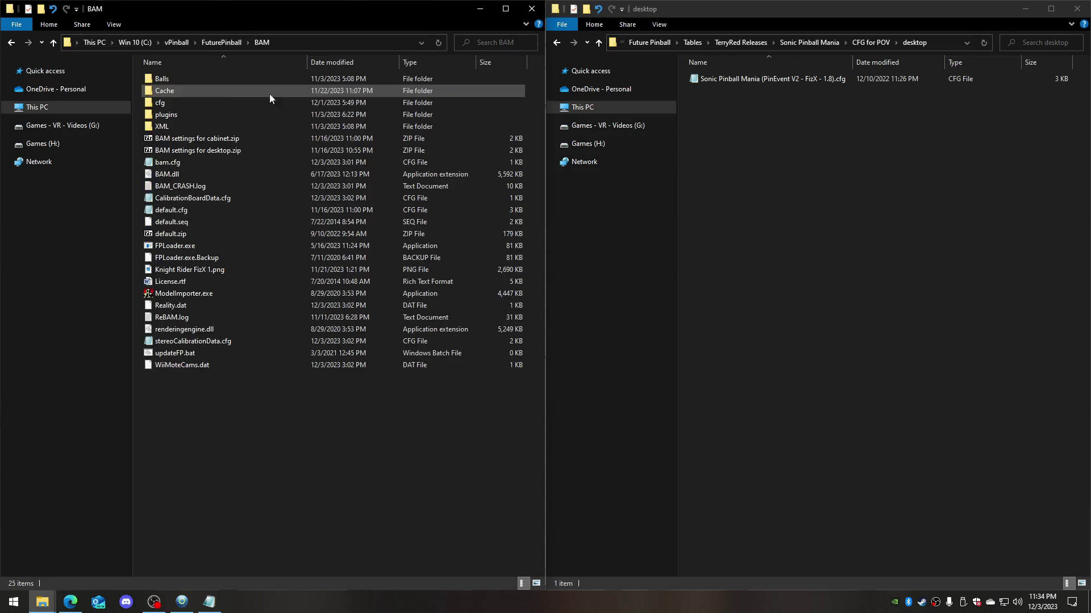
double_click(194, 103)
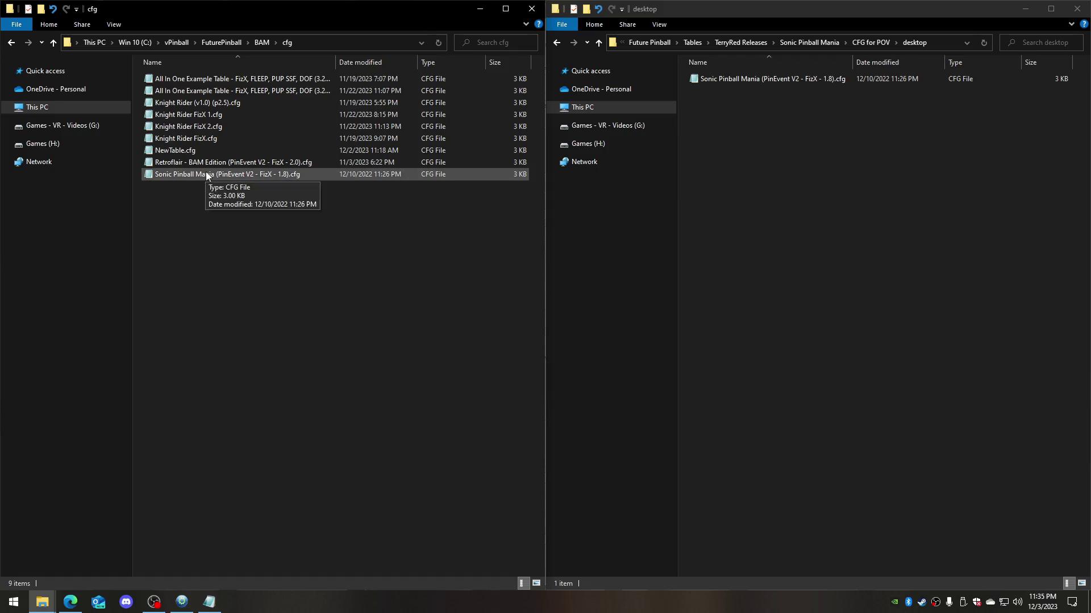
Return to the Sonic Pinball Mania release folder and consult the guide's bullet about copying the PuP-Pack folder to PUPVideos
click(796, 129)
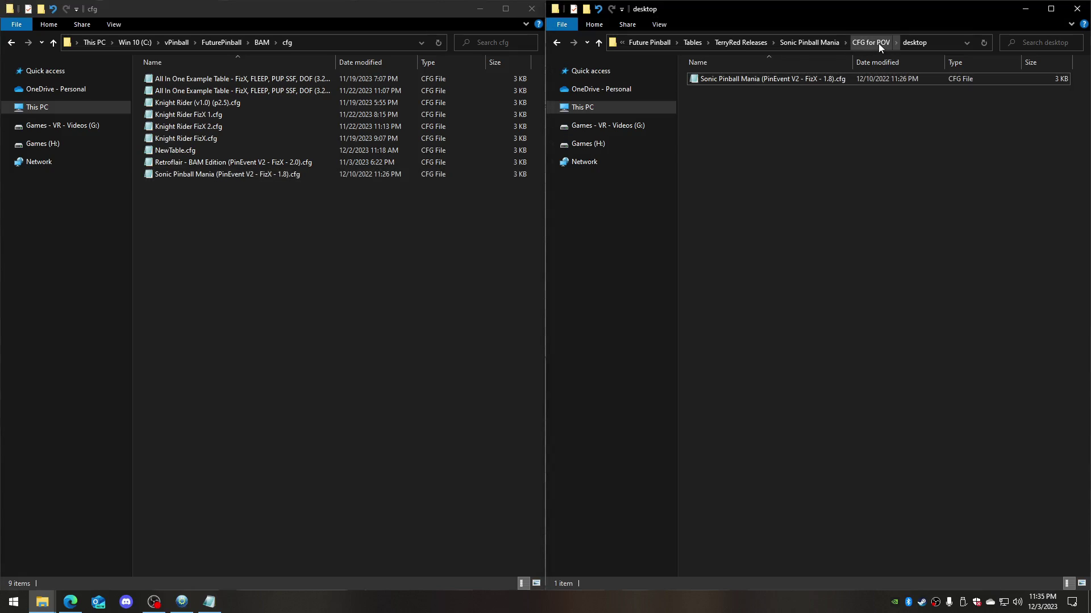
click(792, 44)
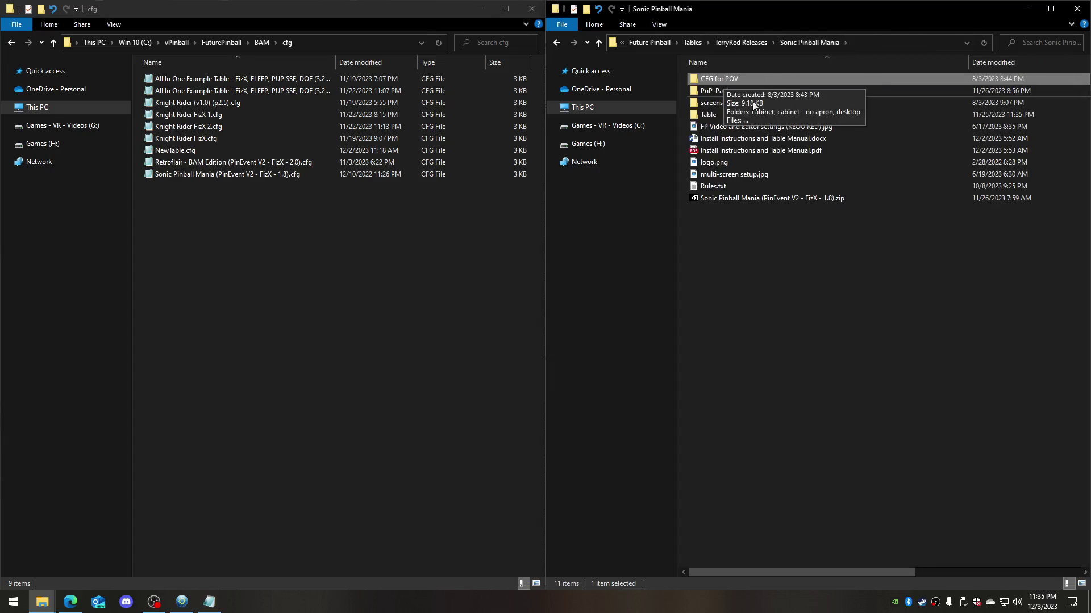
click(181, 602)
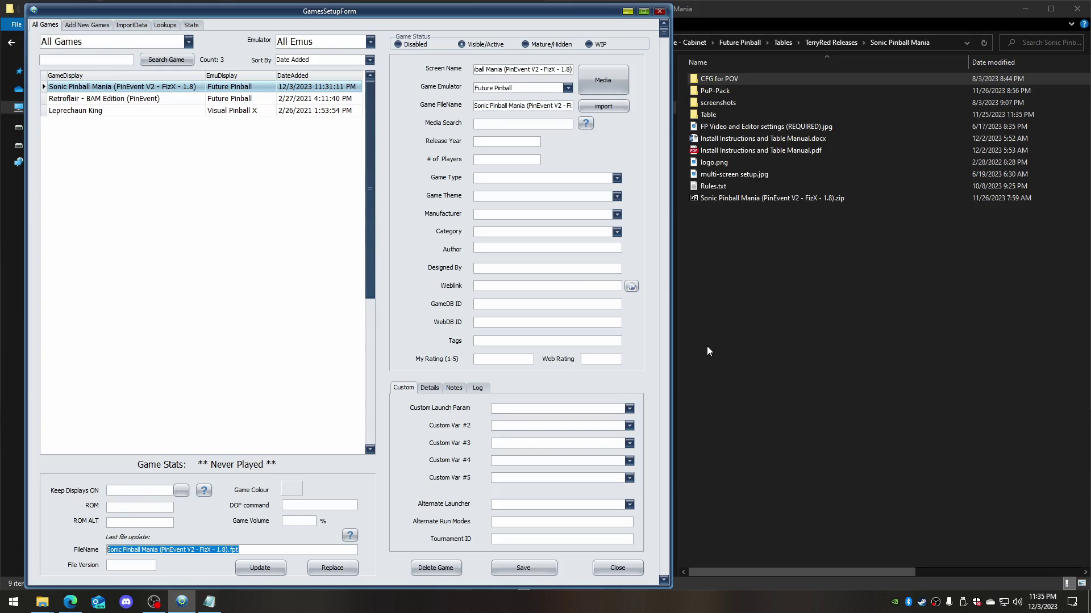
click(180, 603)
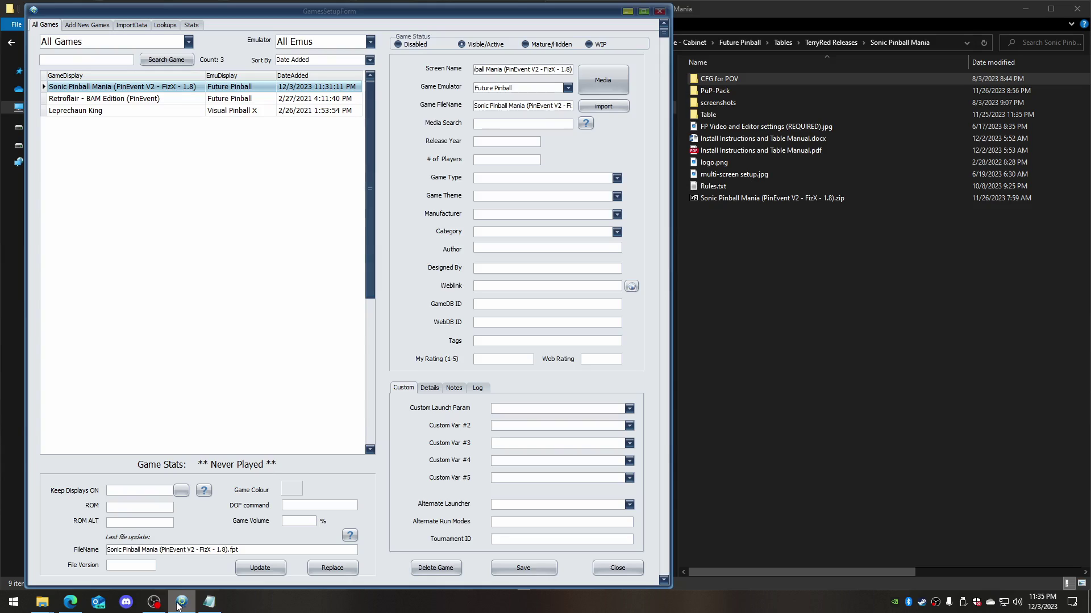
click(71, 603)
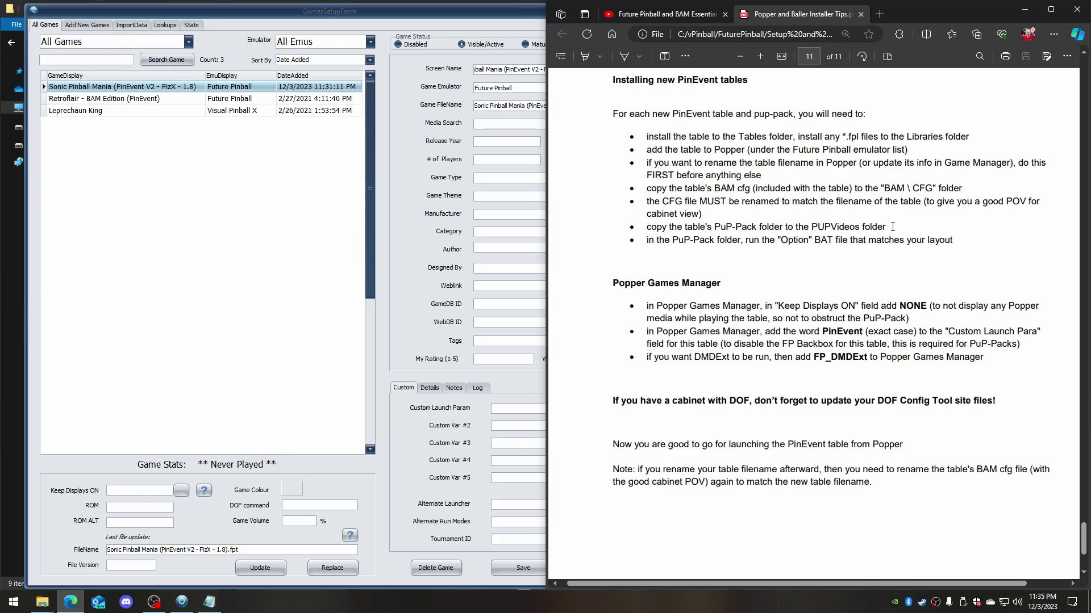
Copy the FP_PE_SONIC_PINBALL_MANIA folder from the release's PuP-Pack folder
click(1024, 9)
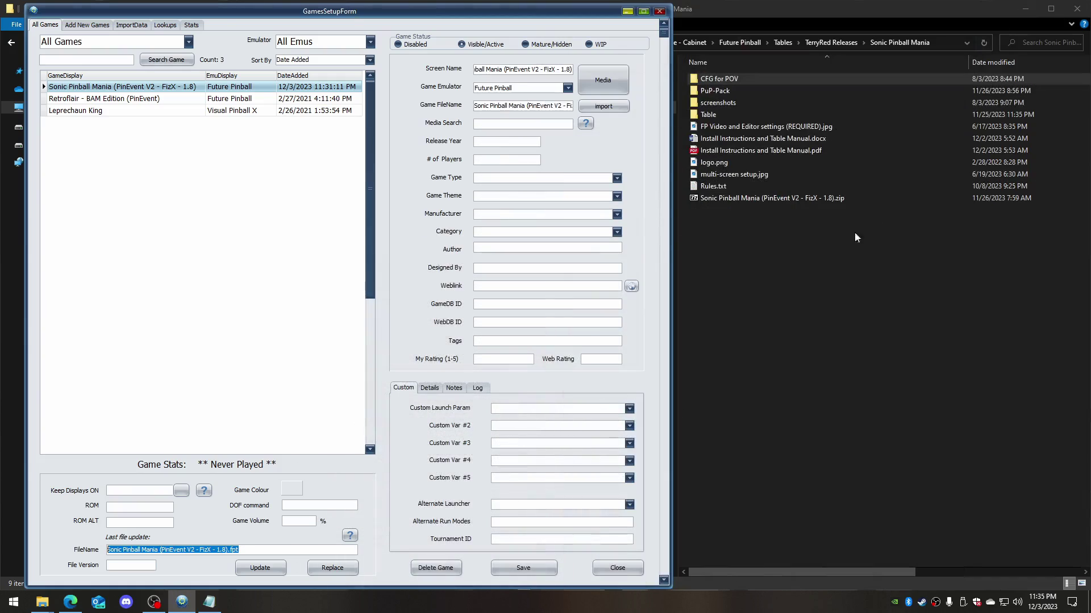
double_click(727, 92)
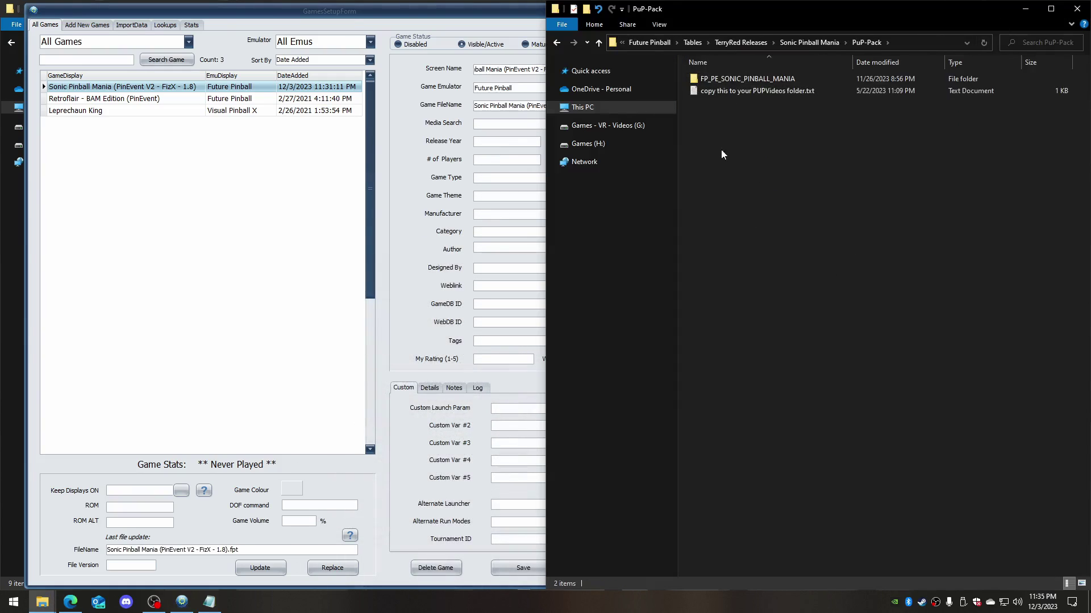
right_click(729, 83)
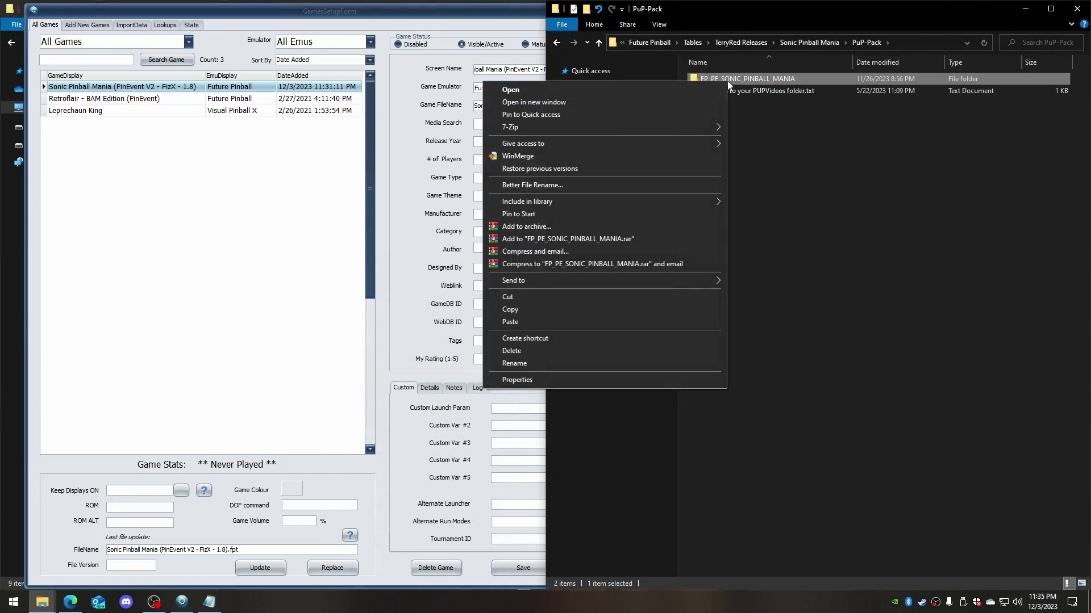
click(564, 310)
Paste the Sonic Pinball Mania PuP-Pack folder into vPinball\PinUPSystem\PUPVideos
mouse_move(36, 600)
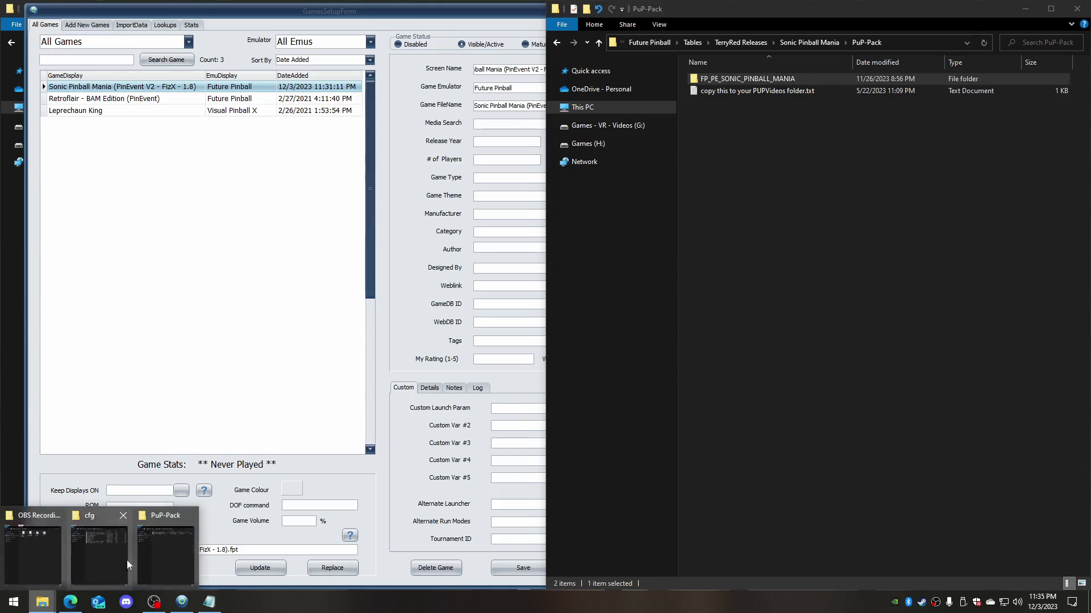
mouse_move(176, 547)
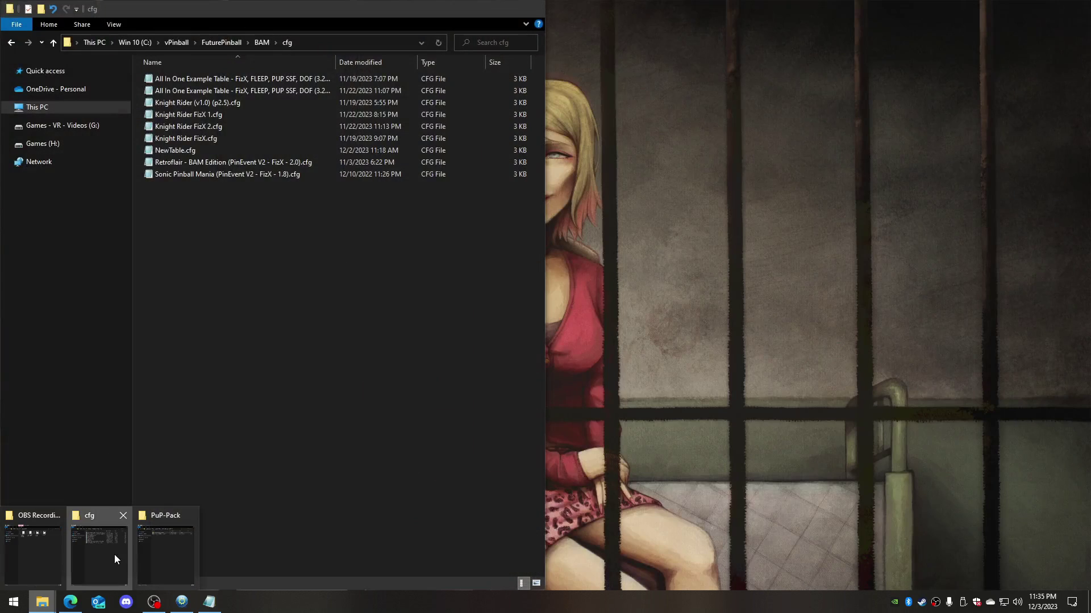
click(114, 554)
mouse_move(50, 609)
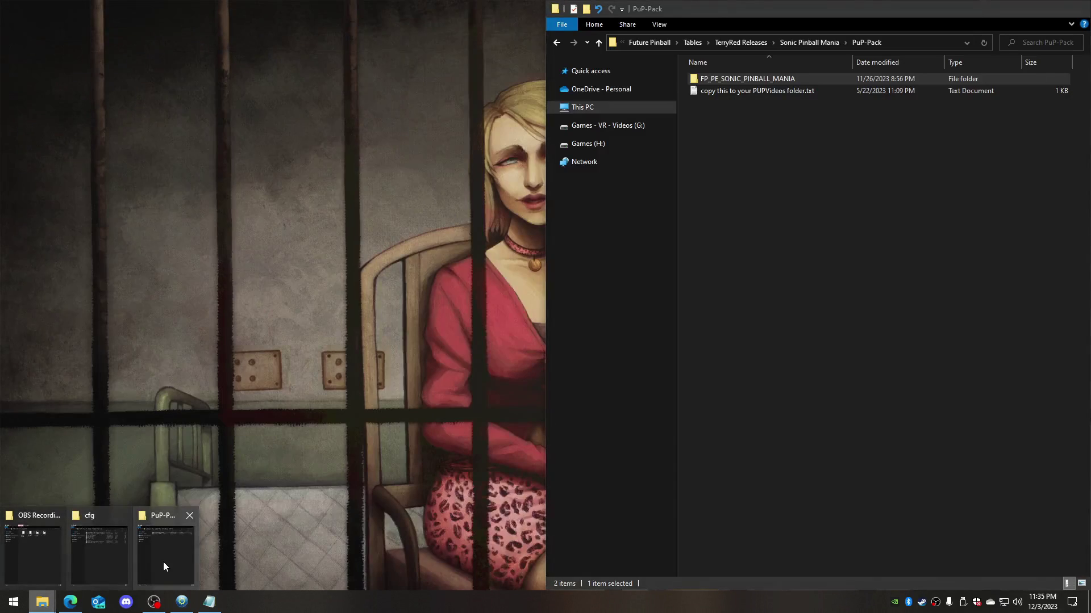
mouse_move(25, 564)
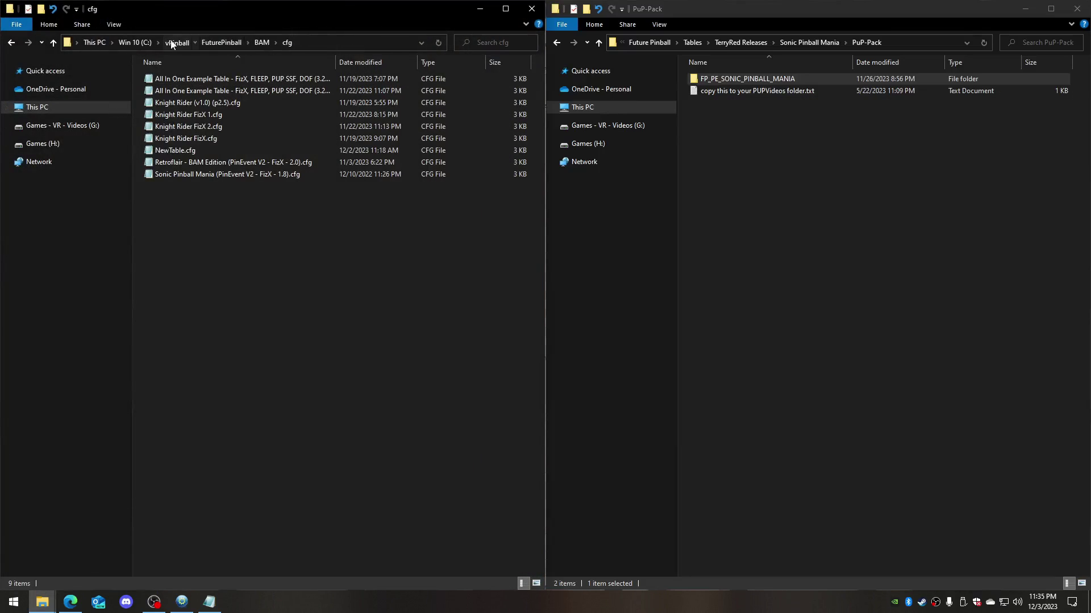
click(171, 43)
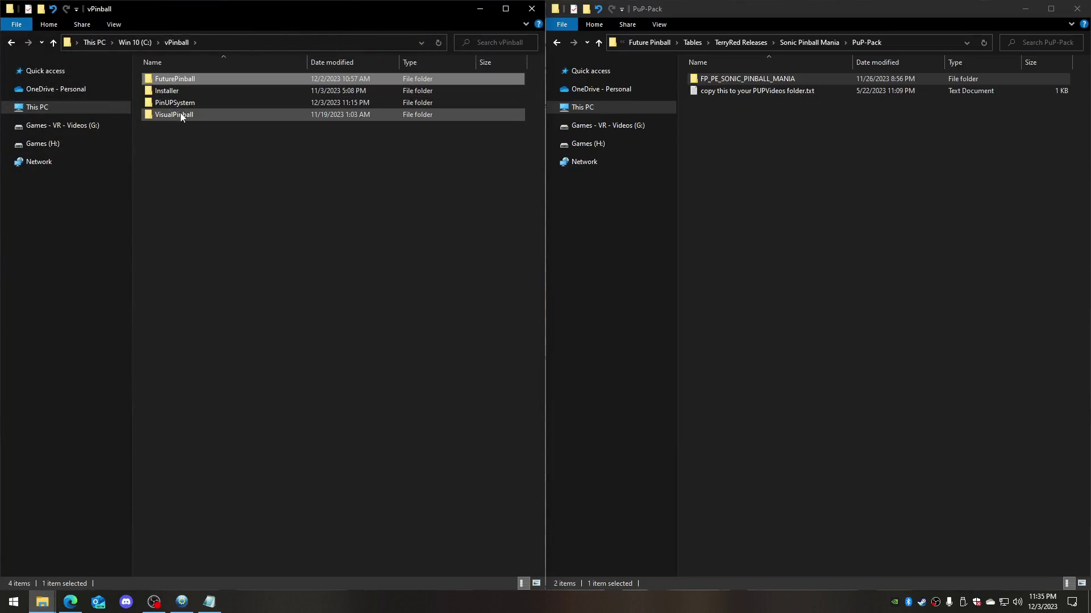
double_click(179, 104)
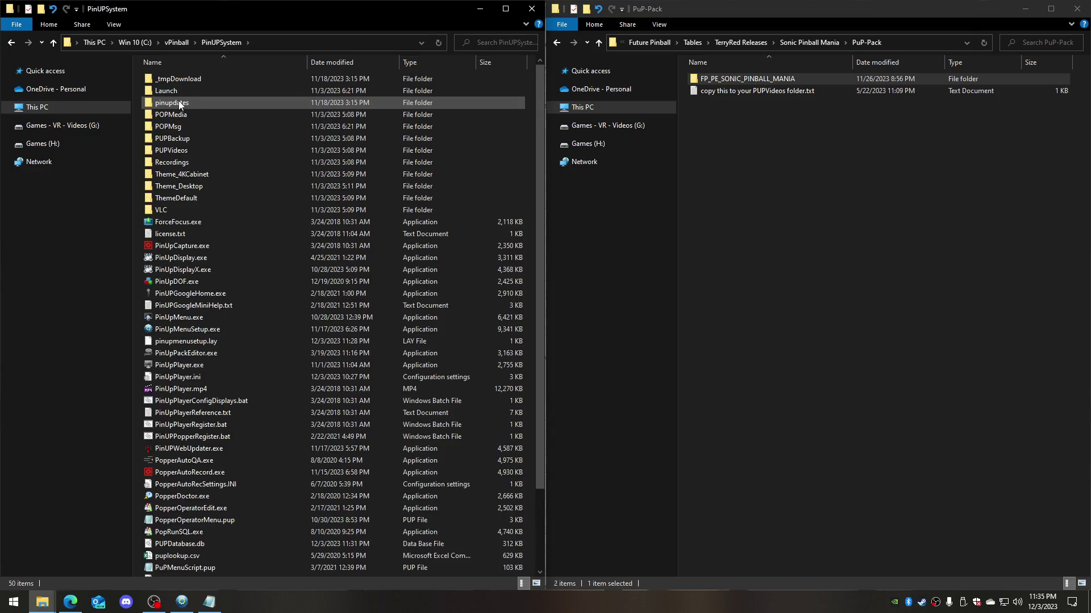
double_click(176, 150)
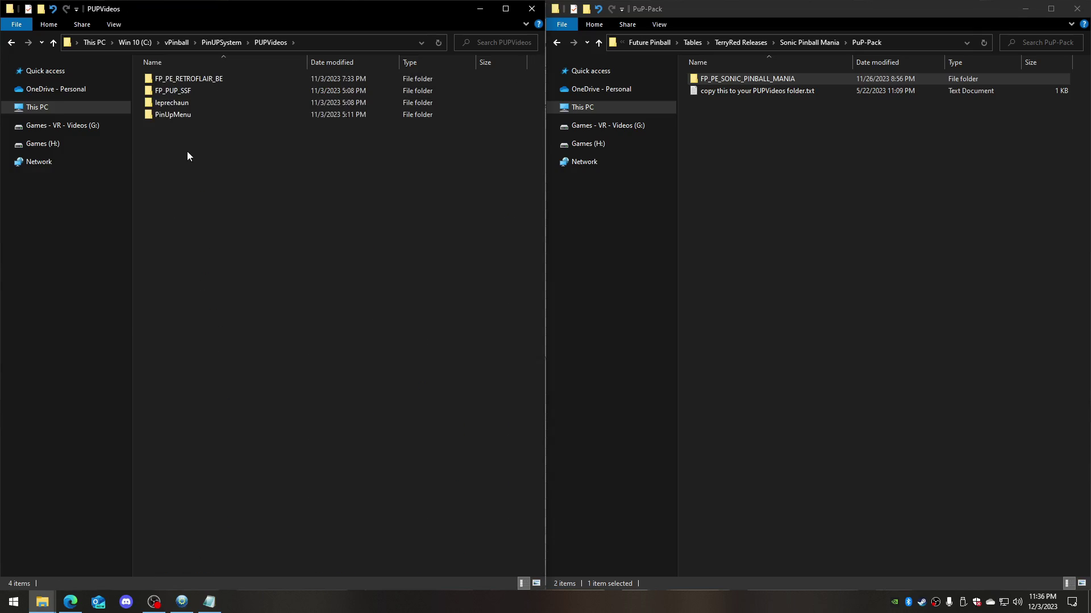
right_click(187, 155)
click(148, 232)
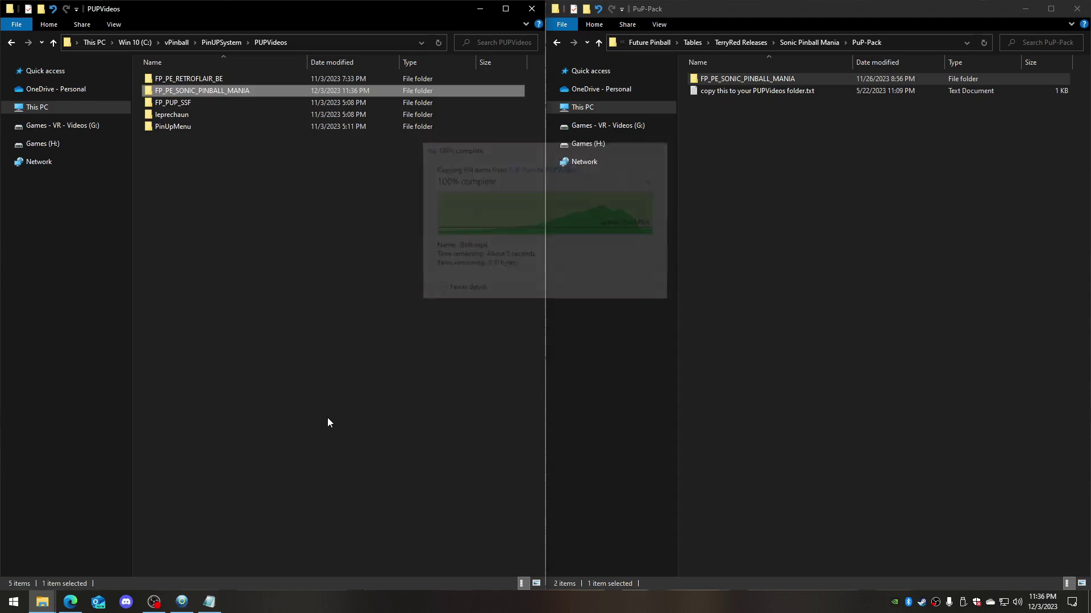
Bring the setup guide back into view and open the FP_PE_SONIC_PINBALL_MANIA folder in PUPVideos beside it
click(183, 603)
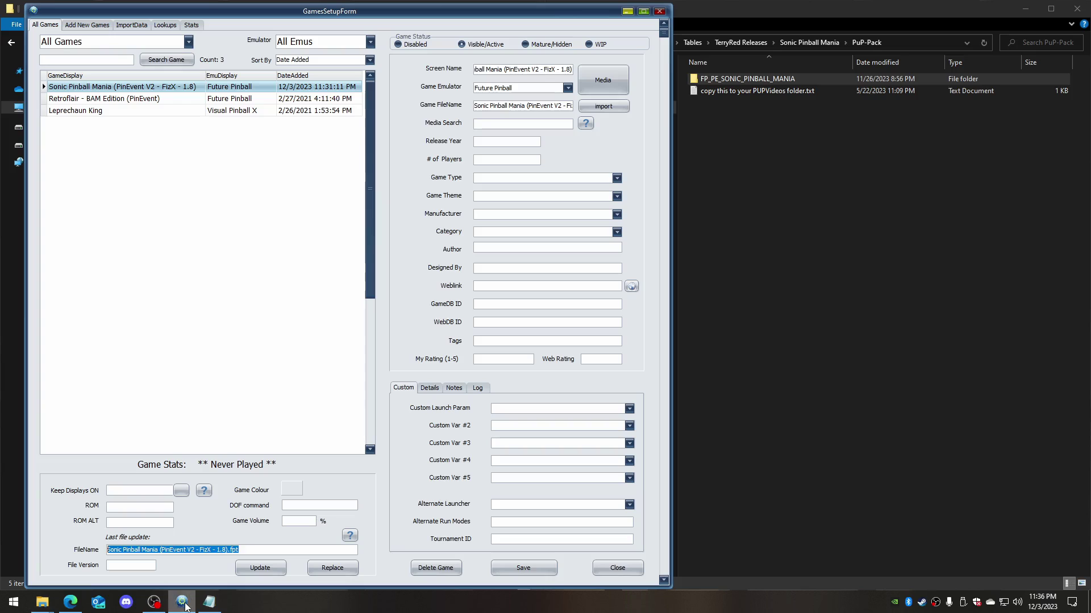
click(71, 602)
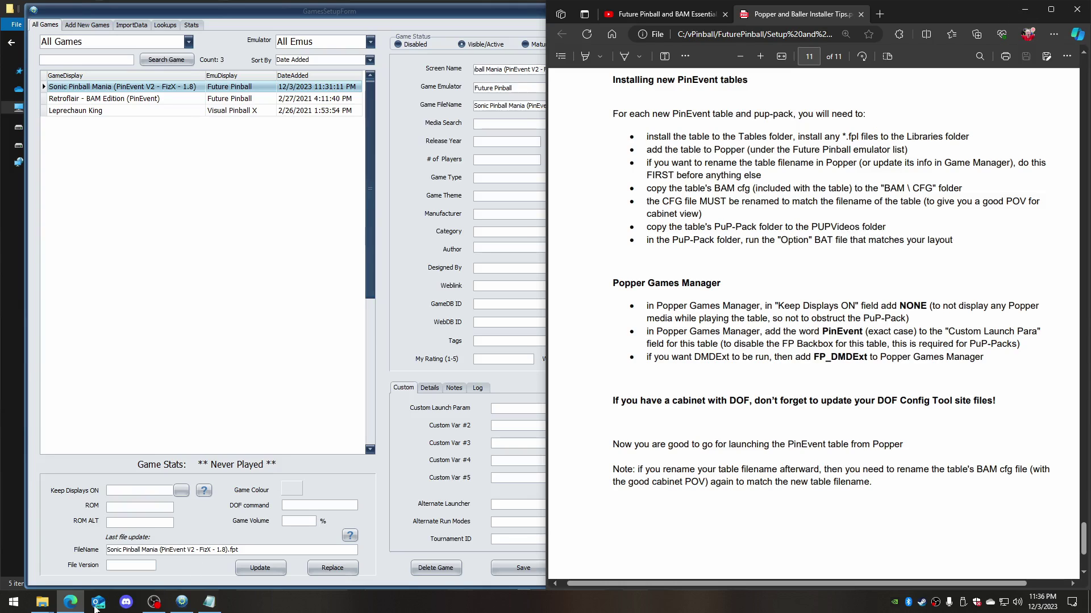
mouse_move(42, 602)
mouse_move(178, 552)
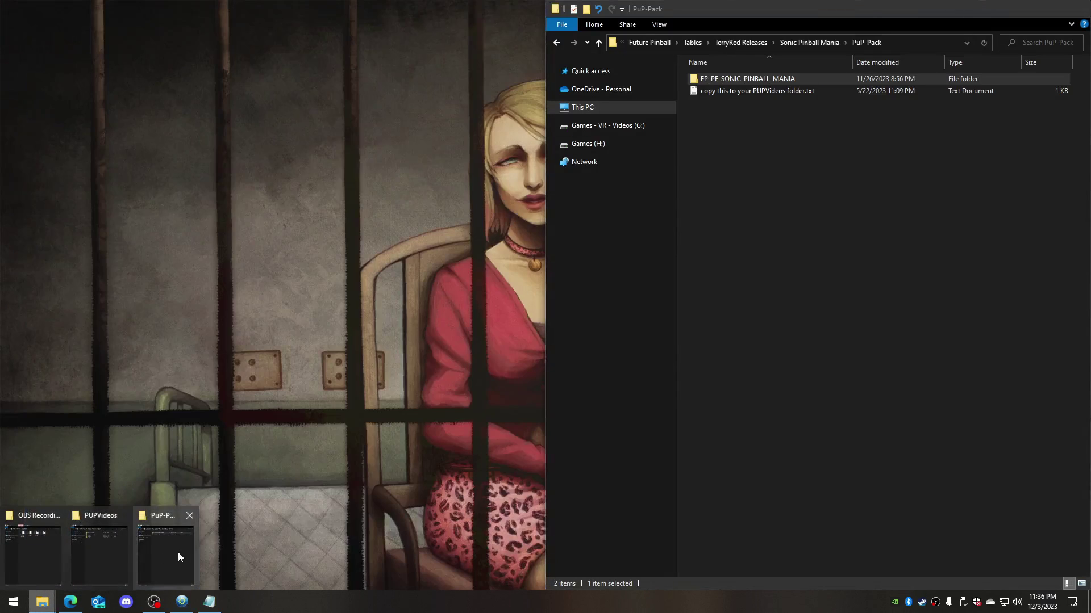
click(120, 560)
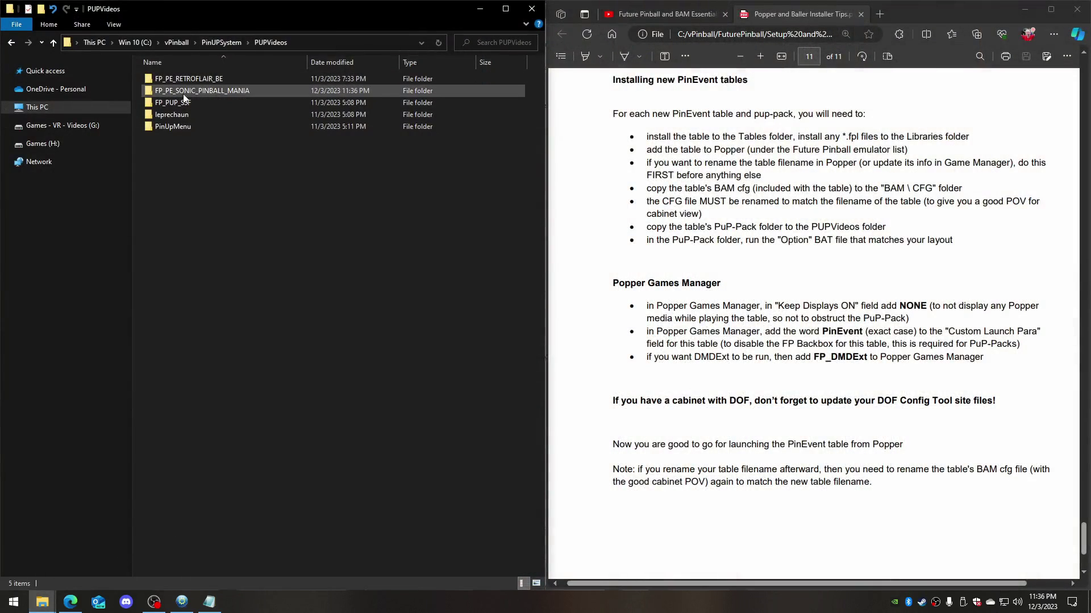
double_click(208, 91)
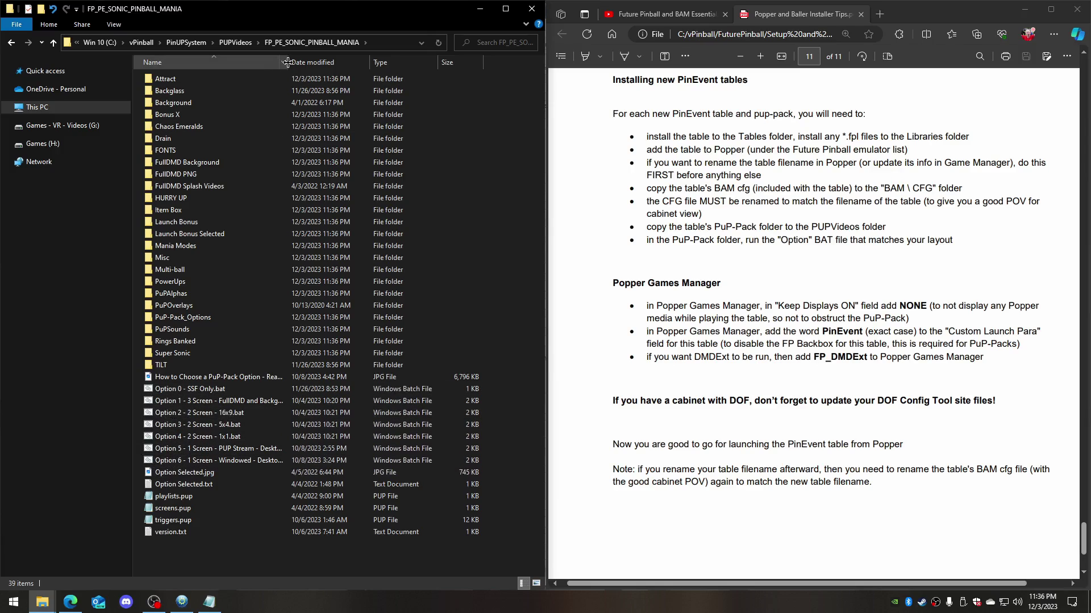
Make the full filenames readable and run "Option 5 - 1 Screen - PUP Stream - Desktop or VR.bat", then close its console window
drag(287, 63, 342, 63)
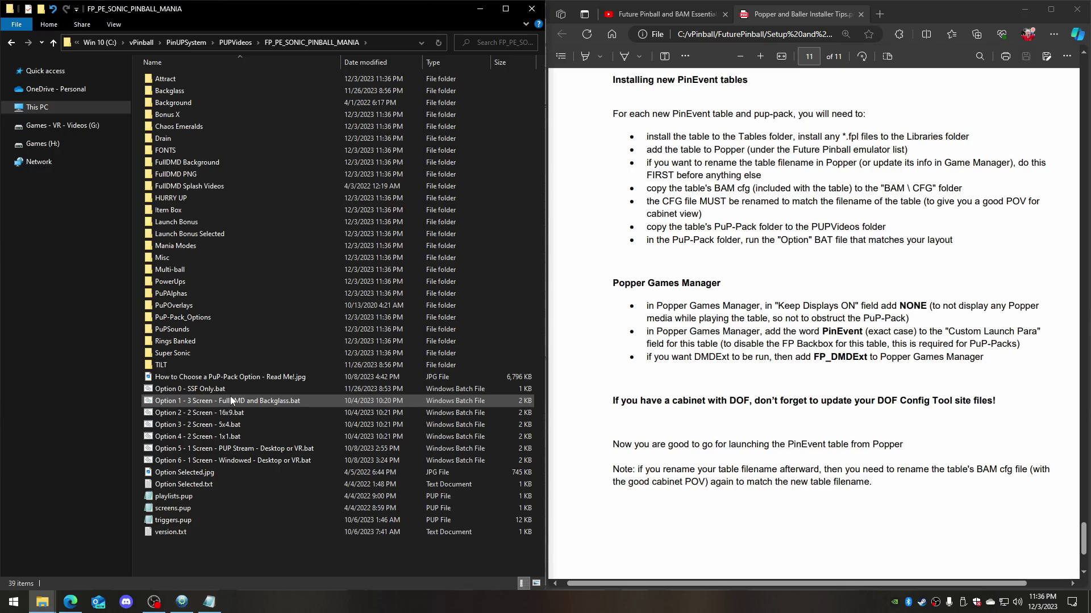
double_click(253, 448)
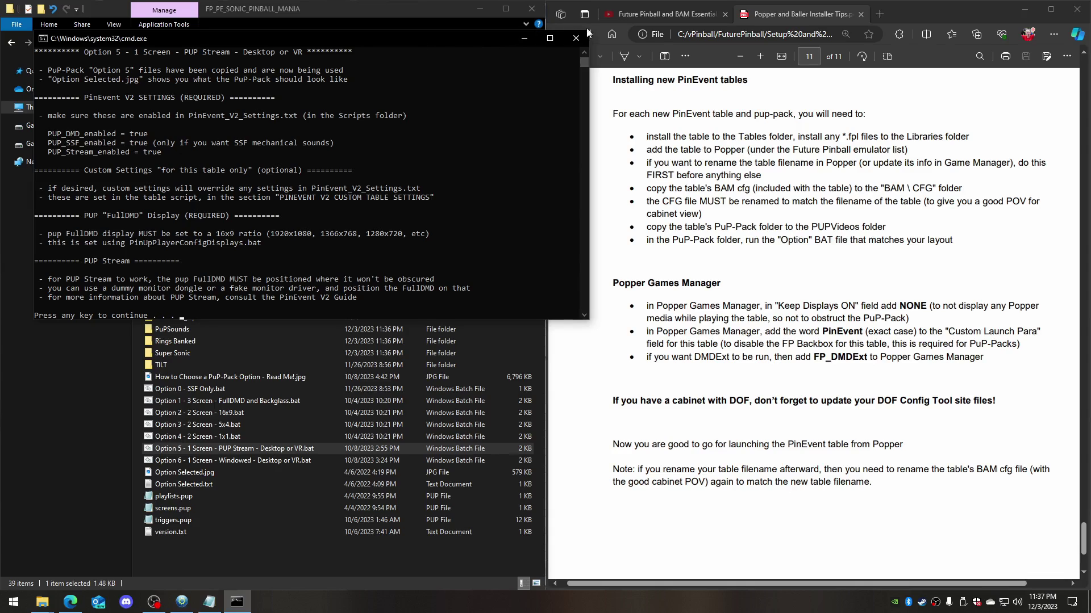
click(576, 38)
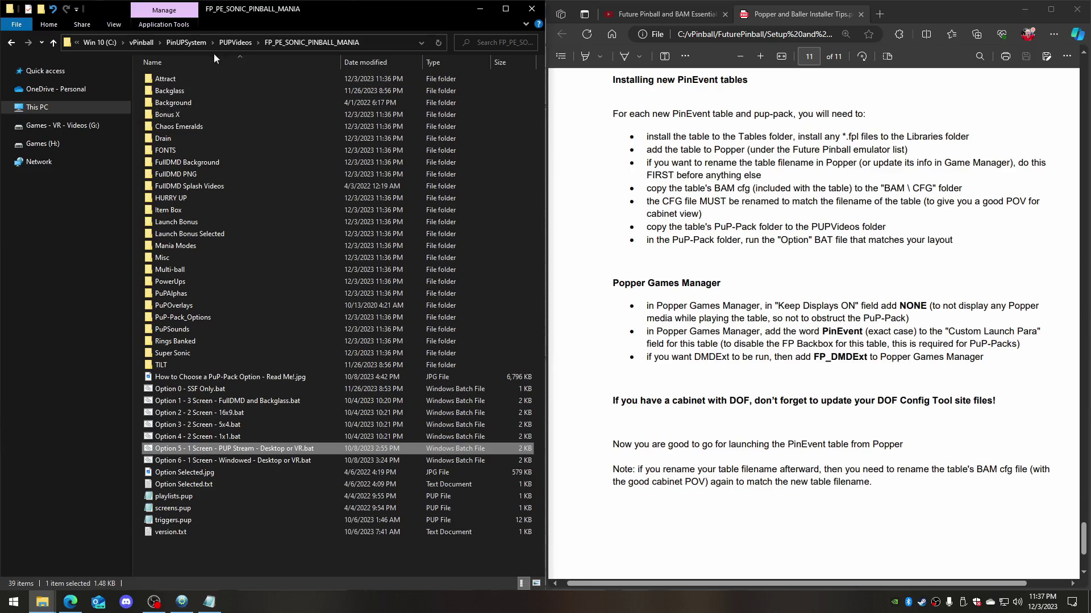
Open PinEvent_V2_Settings.txt from the FuturePinball\Scripts folder
click(182, 45)
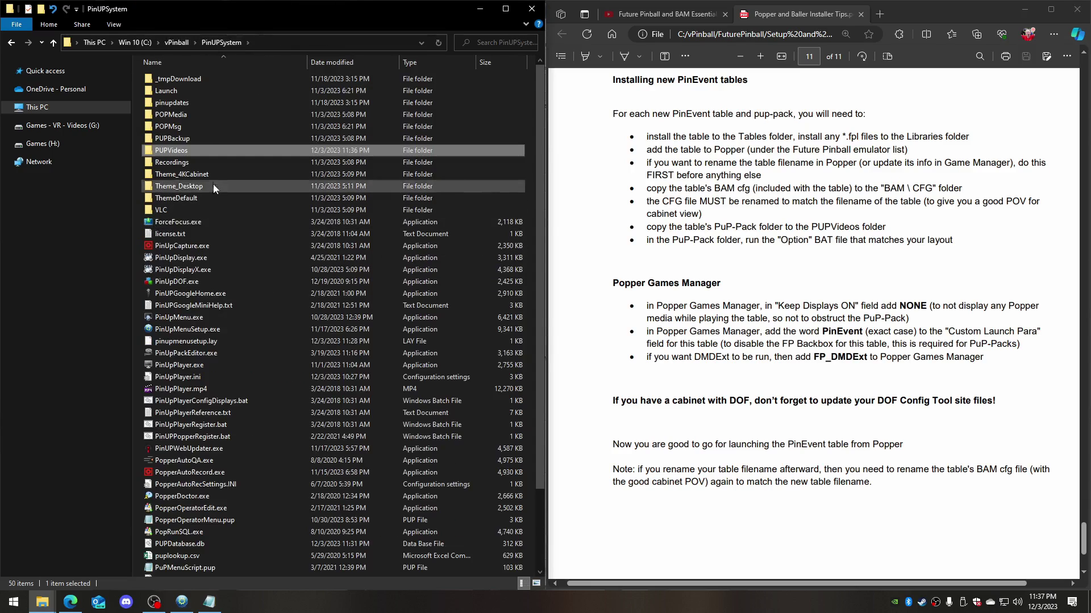
click(174, 44)
double_click(185, 79)
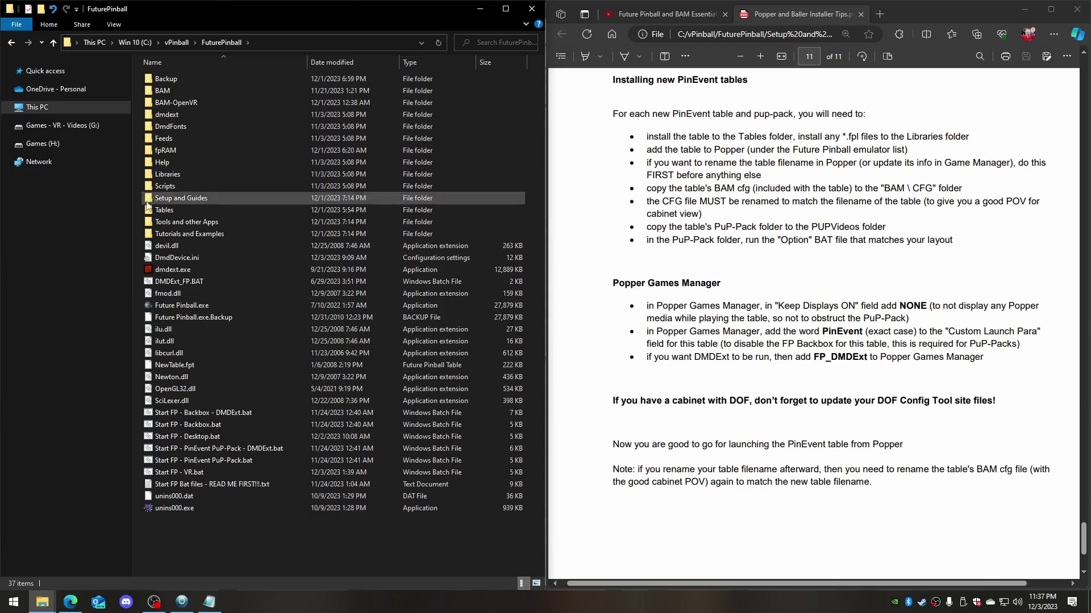
double_click(189, 185)
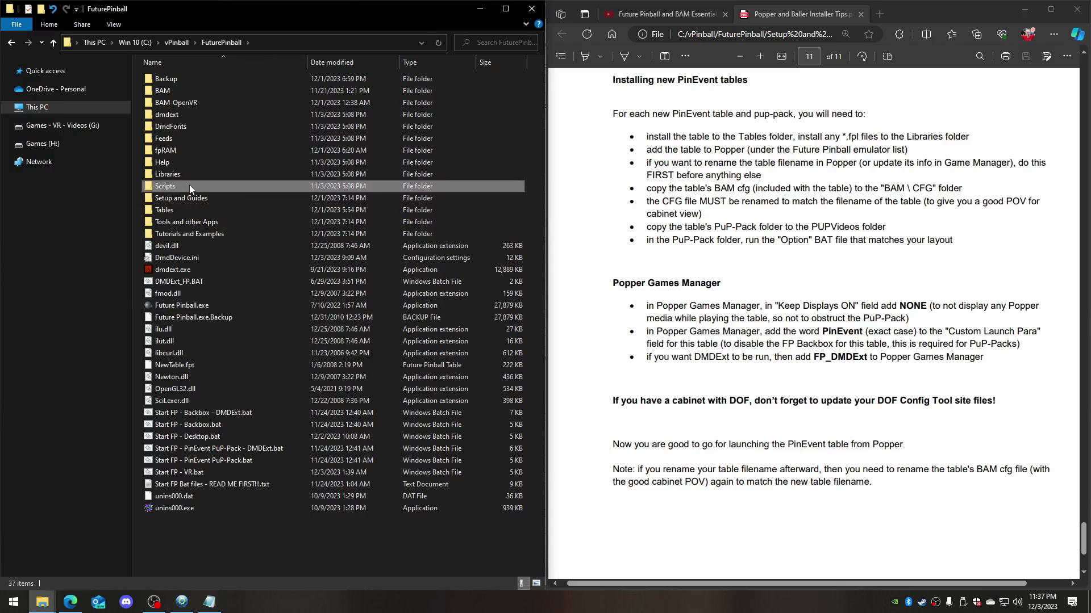
double_click(191, 90)
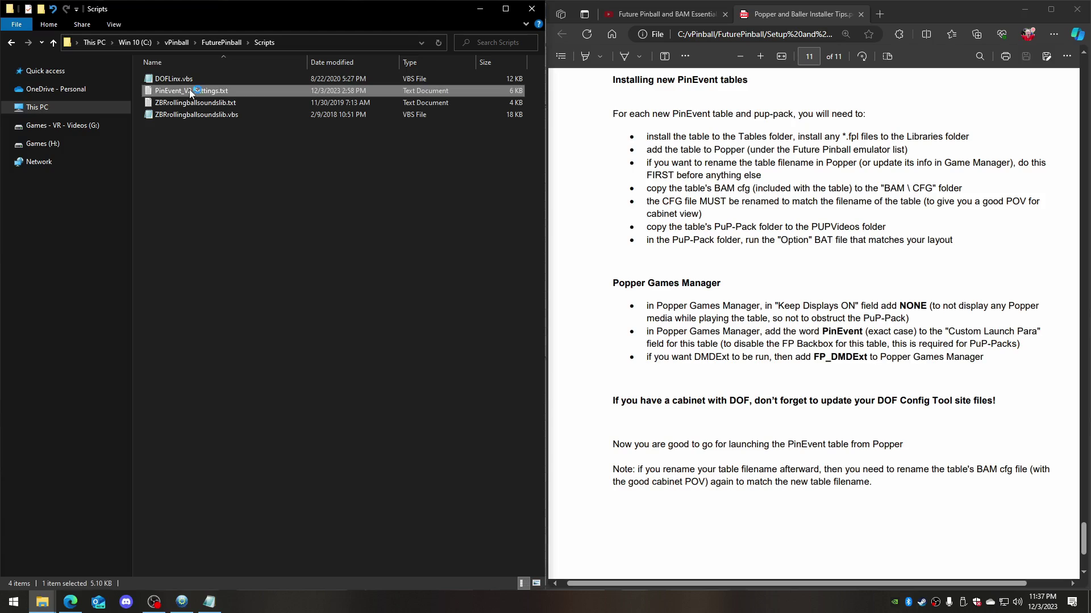
Check the Desktop PUP_DMD_enabled and PUP_SSF_enabled values and the PUP_Stream_enabled value in the PinEvent settings
drag(249, 192, 0, 196)
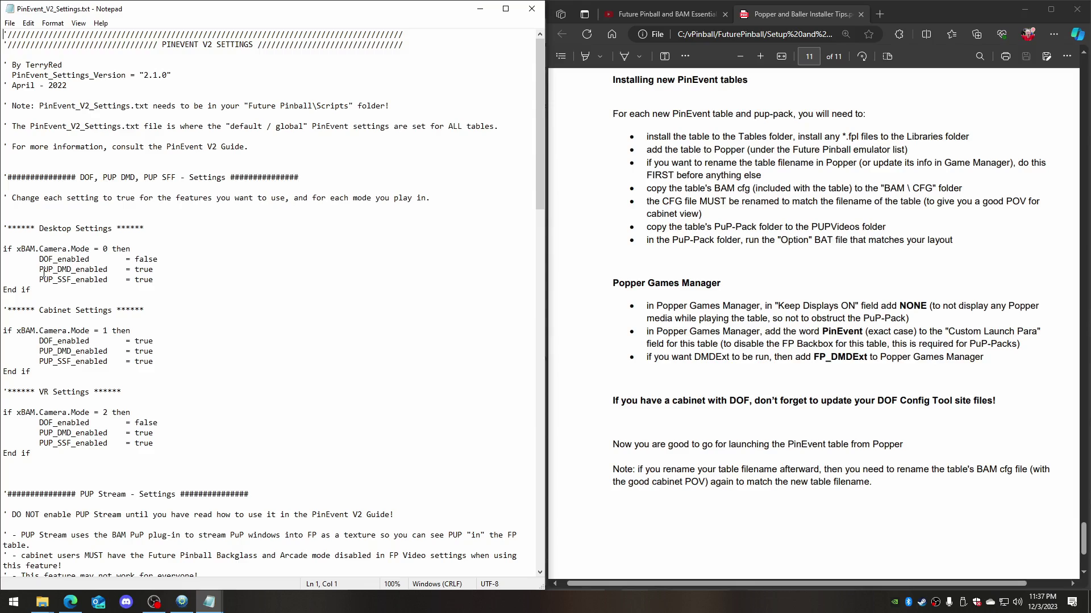
double_click(145, 270)
double_click(141, 280)
click(314, 278)
scroll(314, 278, down, 3)
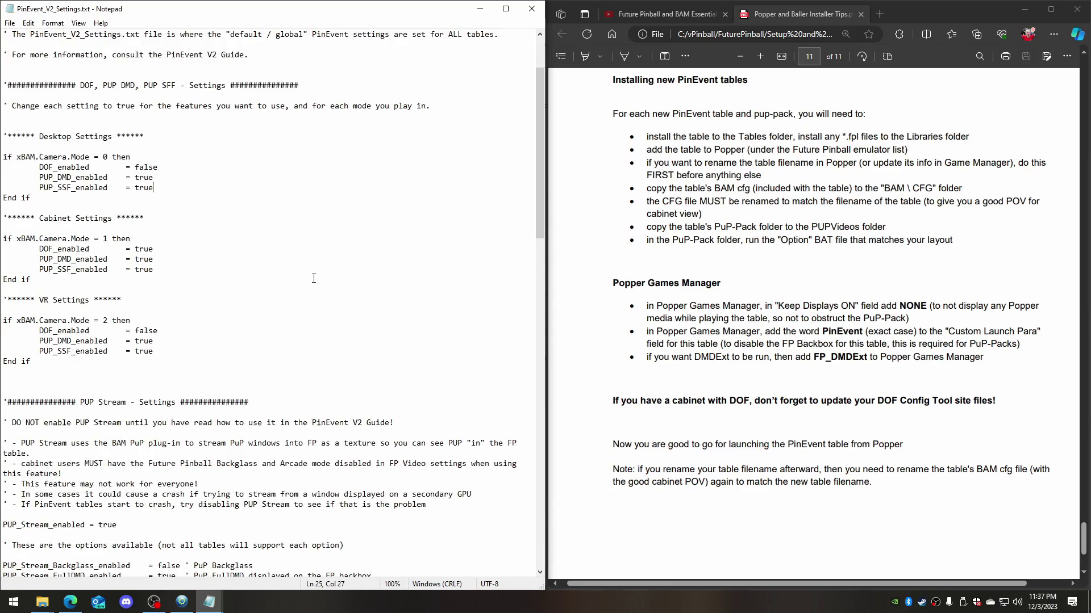
double_click(109, 526)
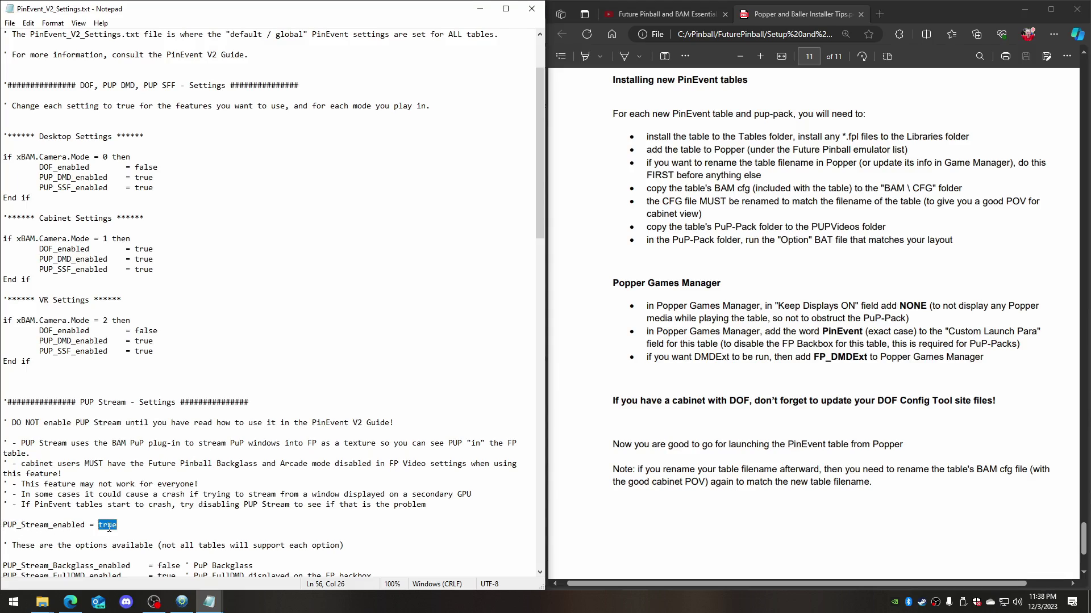
click(138, 530)
Review the Cabinet and VR blocks of DOF, PUP DMD and PUP SSF settings, and close the settings file
scroll(318, 409, up, 1)
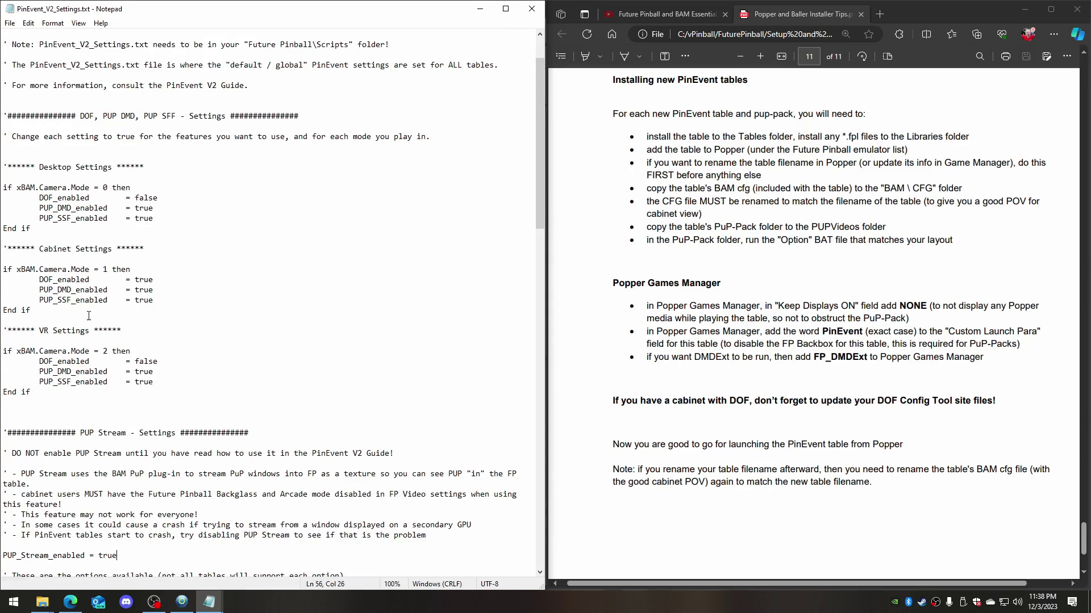
drag(151, 300, 1, 282)
key(Right)
drag(164, 386, 2, 363)
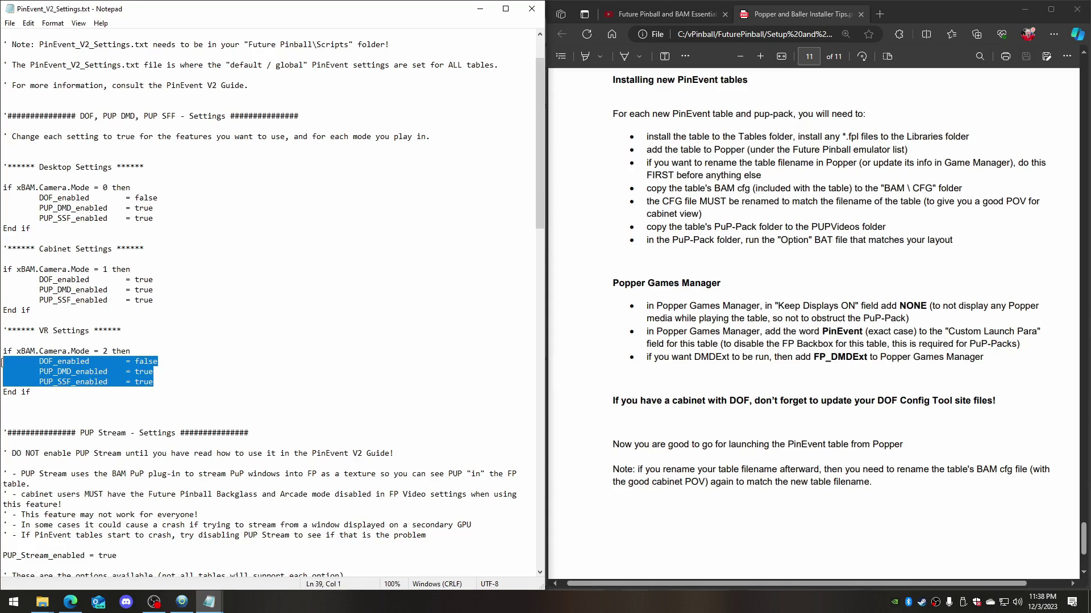
key(Right)
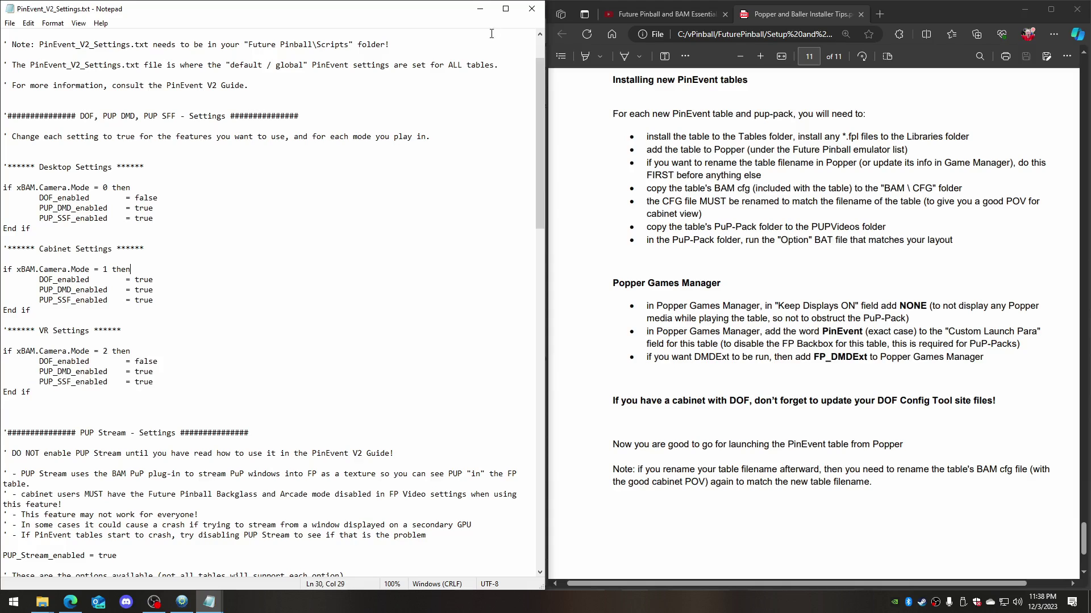
click(531, 8)
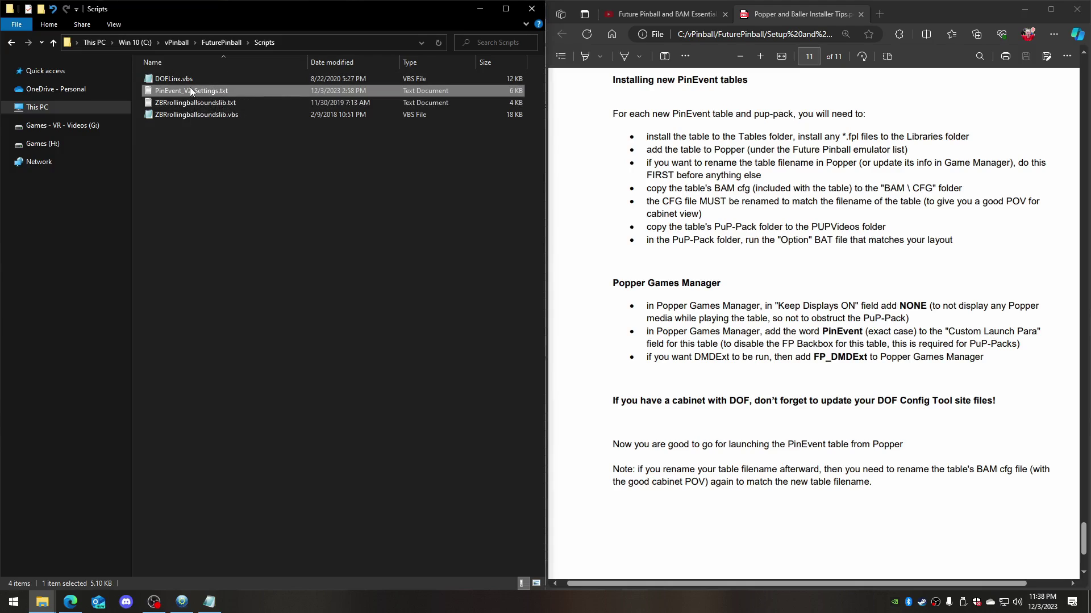
Switch to the Popper Games Manager and set Keep Displays ON to NONE for Sonic Pinball Mania by saving with no displays selected
click(253, 186)
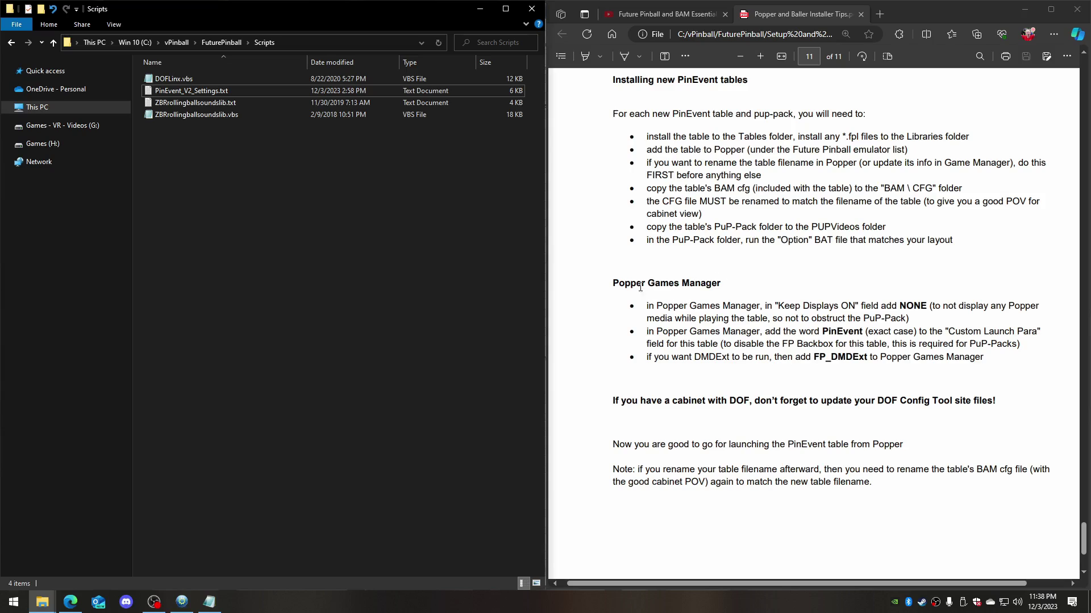
click(481, 9)
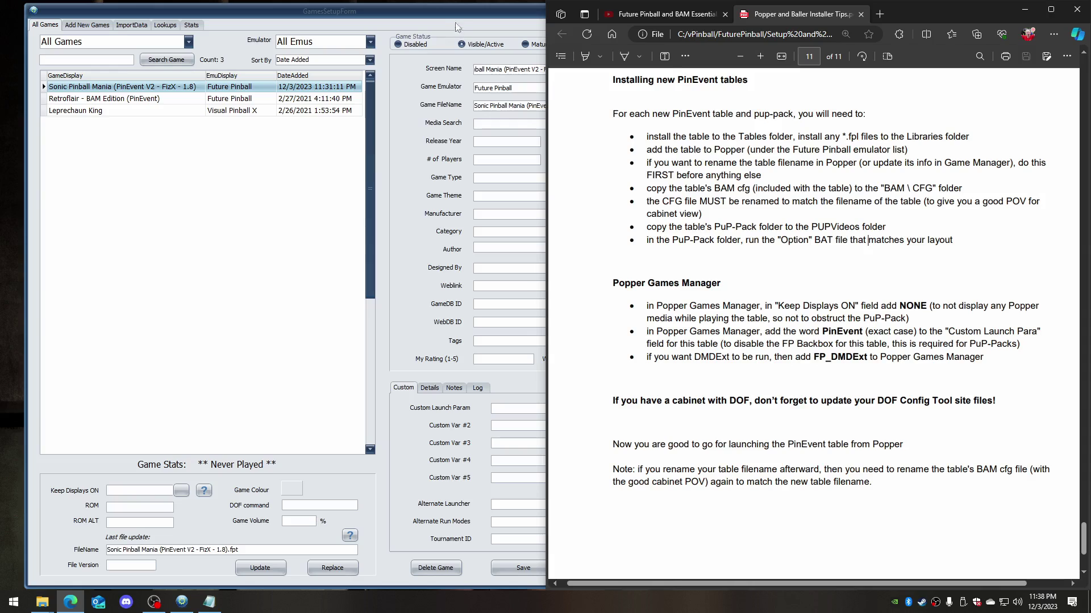
click(456, 27)
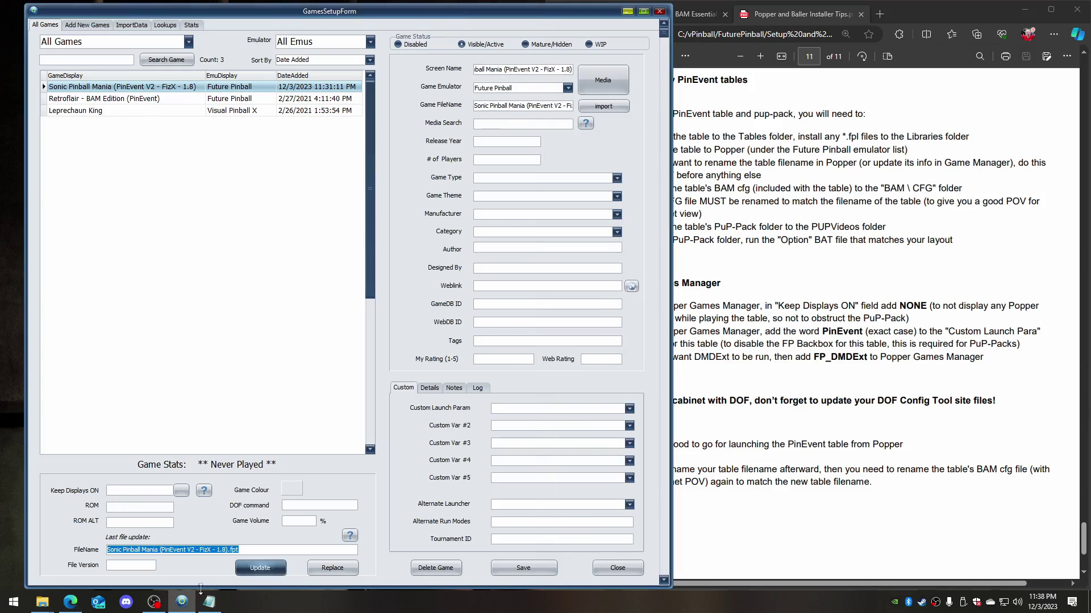
click(181, 491)
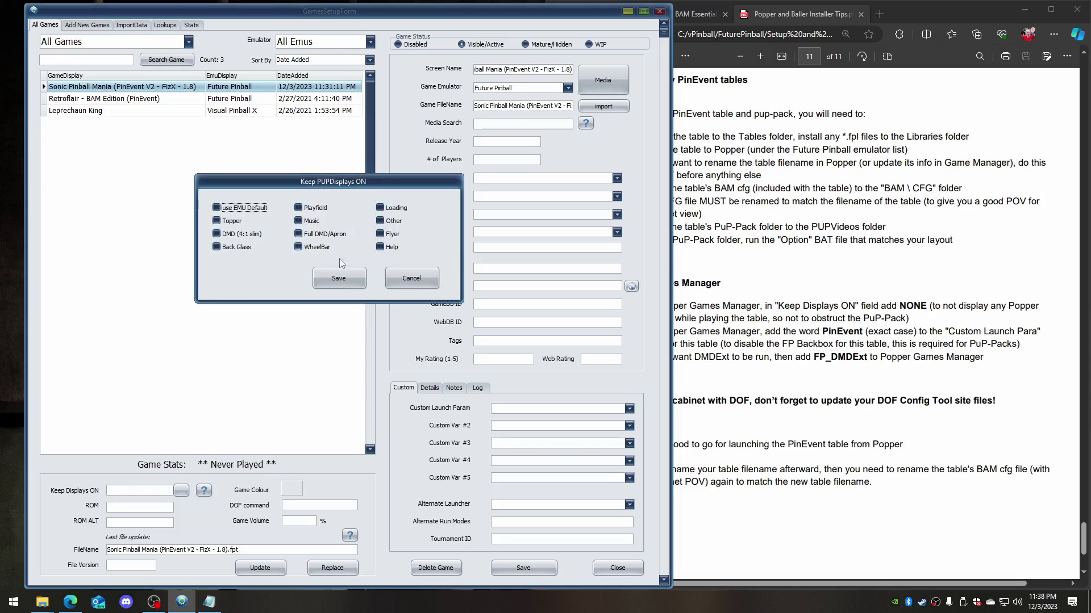
click(339, 278)
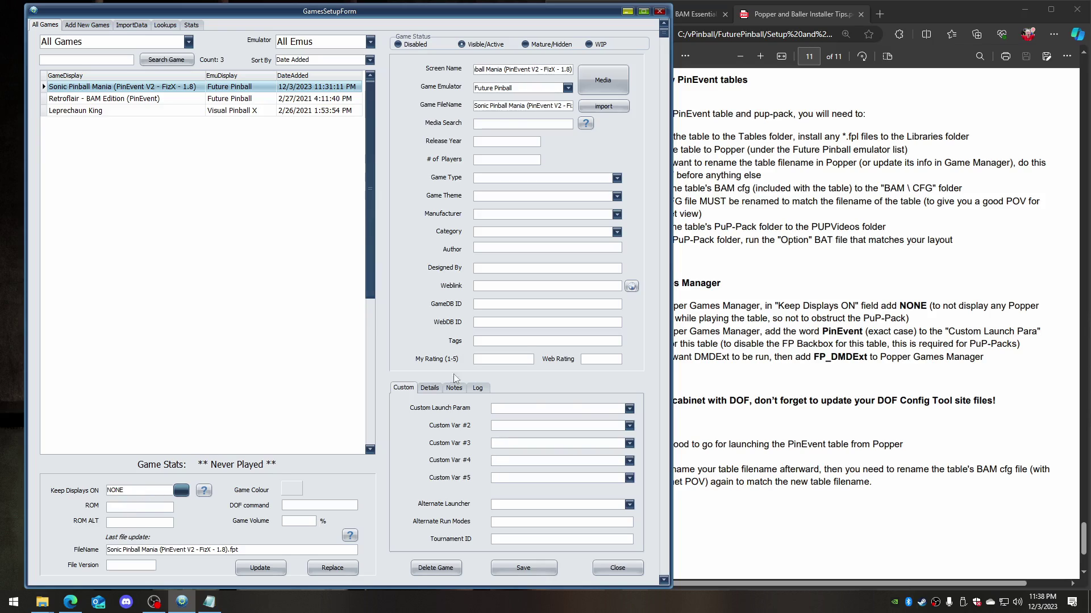
Set Custom Launch Param to PinEvent for Sonic Pinball Mania, leave Custom Var #2 empty, and save the game entry
click(629, 410)
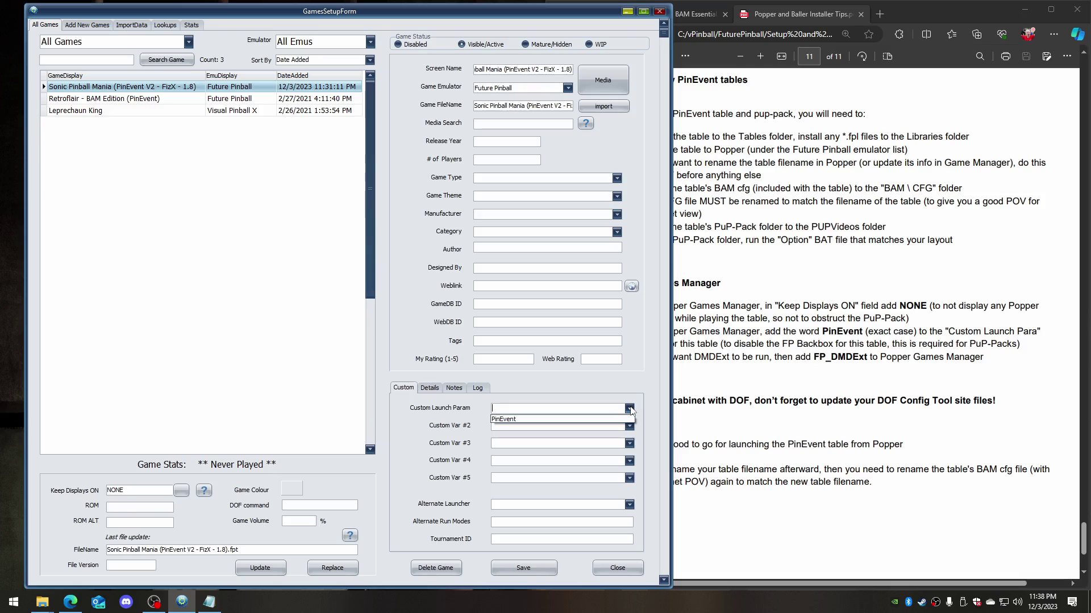
click(528, 421)
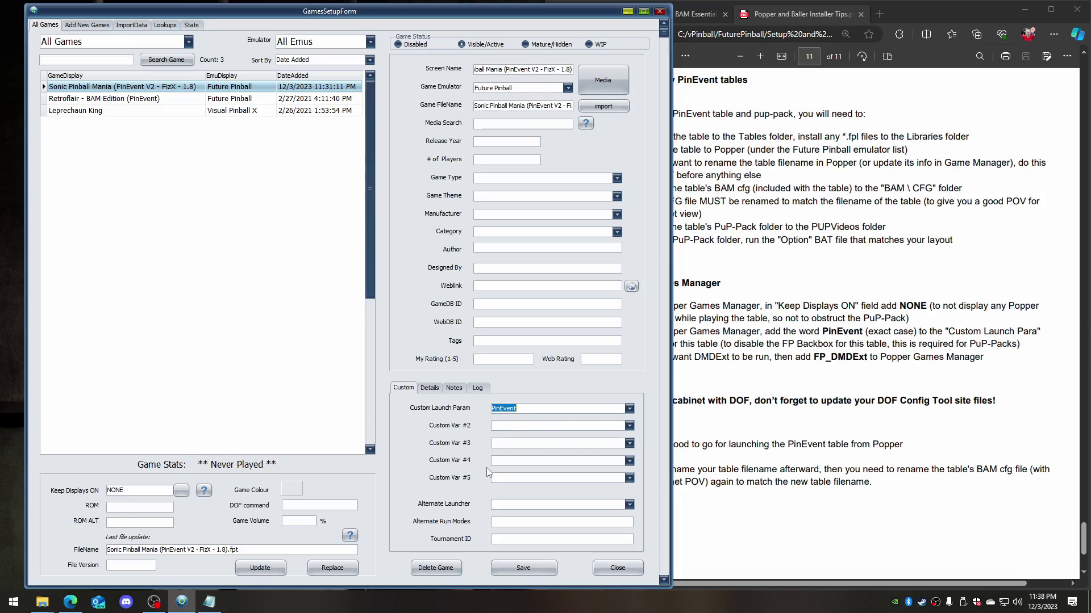
click(630, 426)
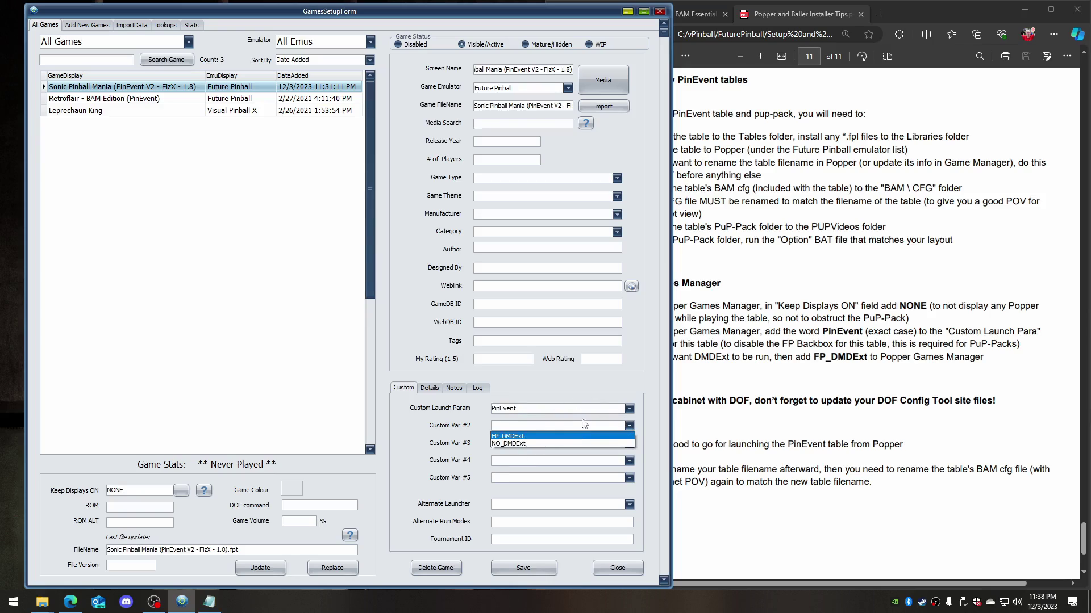
click(434, 431)
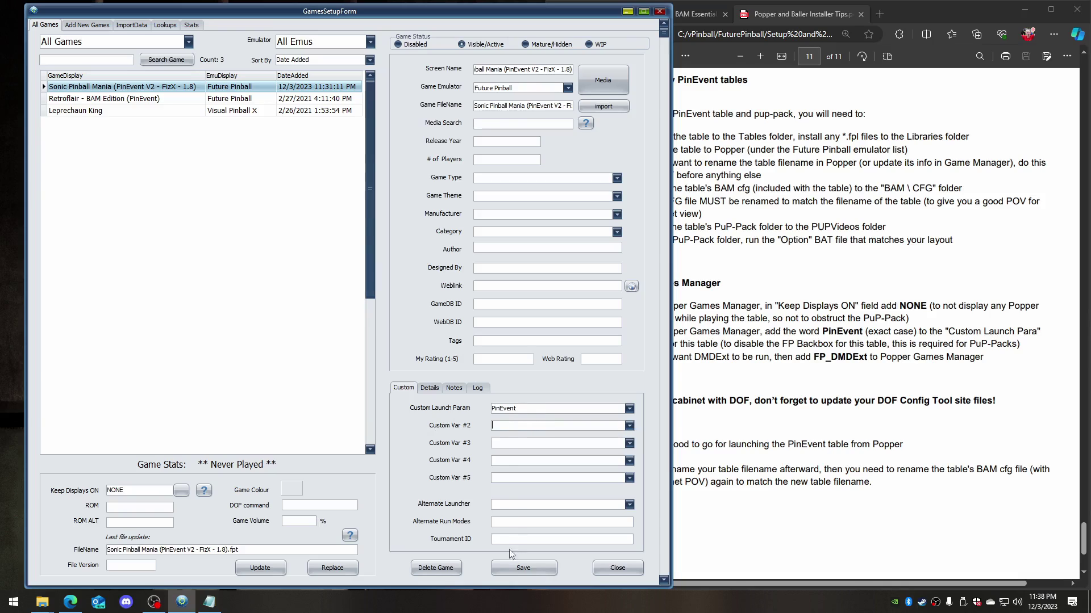
click(514, 574)
click(515, 573)
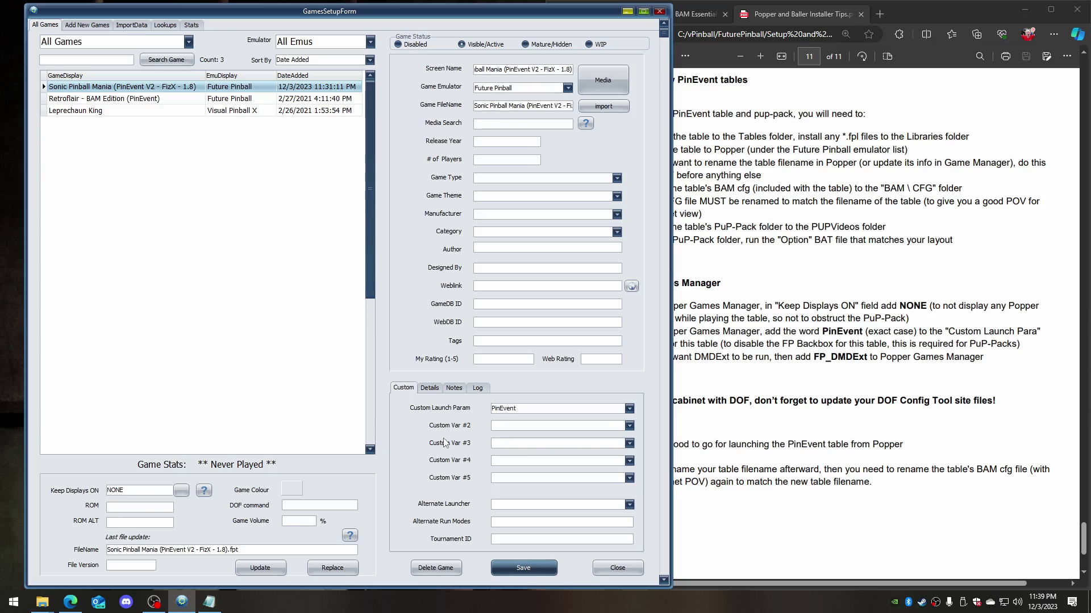
Save the Sonic Pinball Mania entry again, close the Games Manager and exit PinUP Popper Setup
click(926, 357)
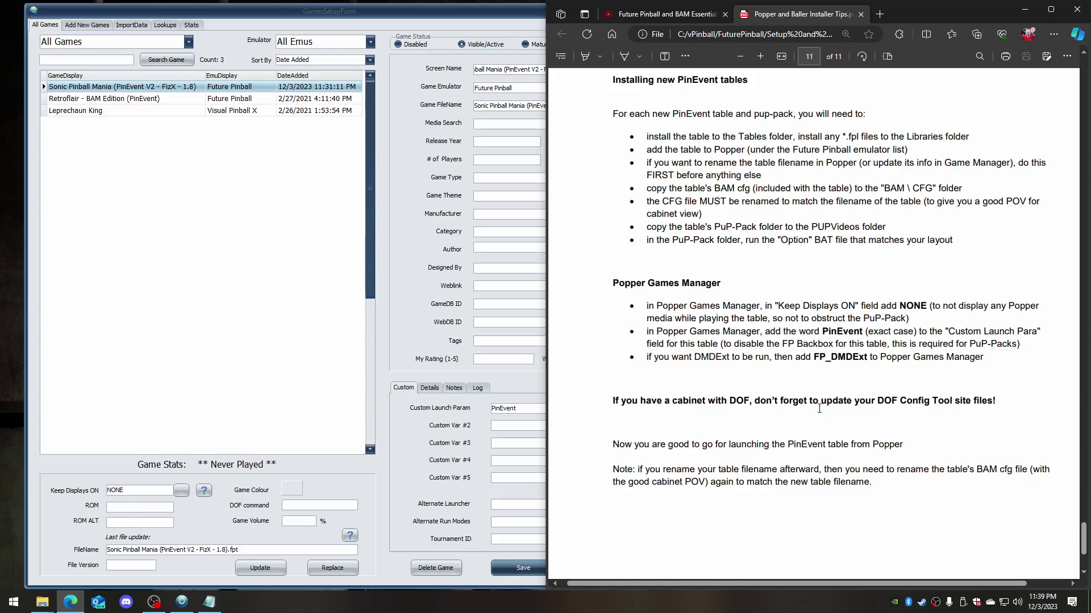
scroll(819, 409, down, 3)
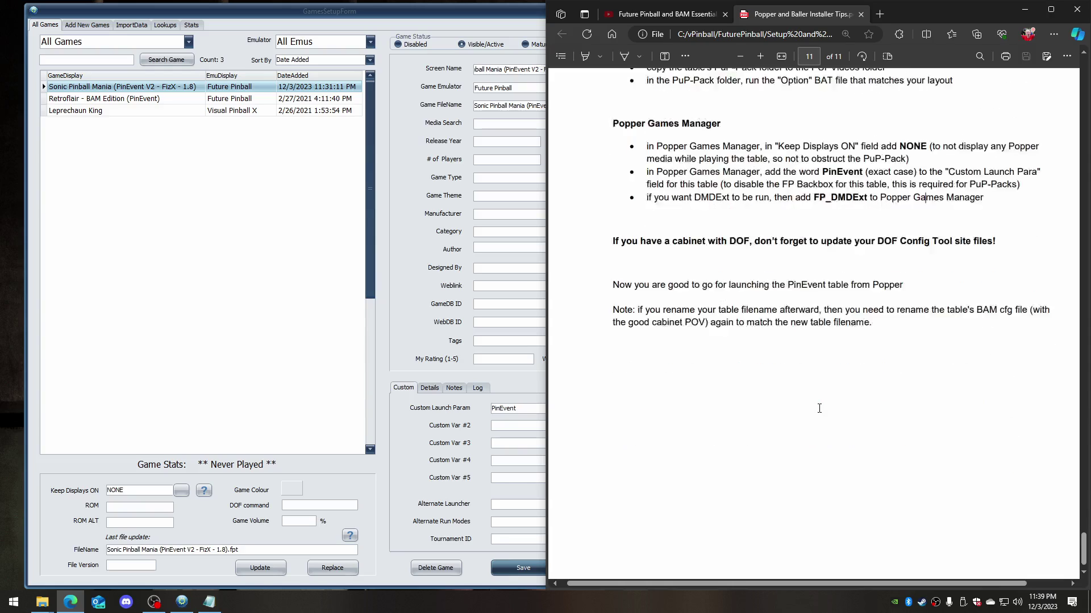
scroll(819, 408, up, 3)
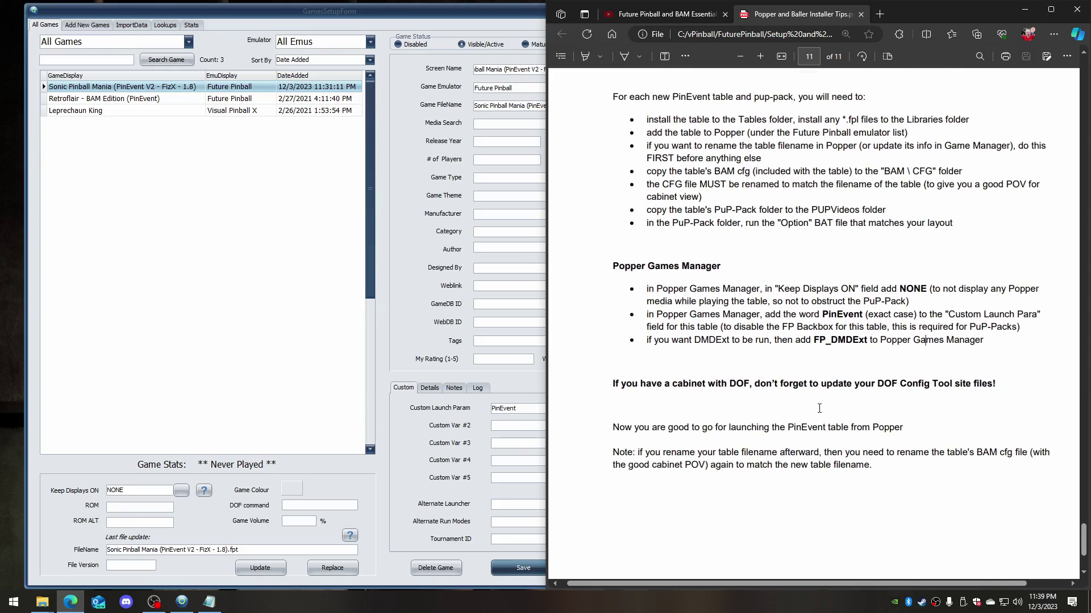
click(533, 576)
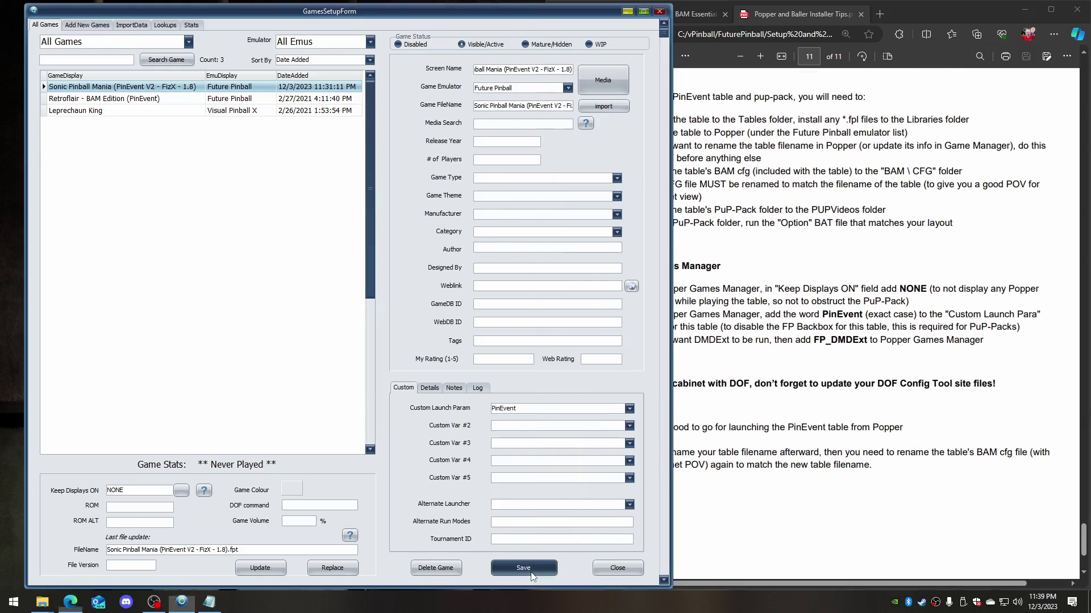
click(659, 12)
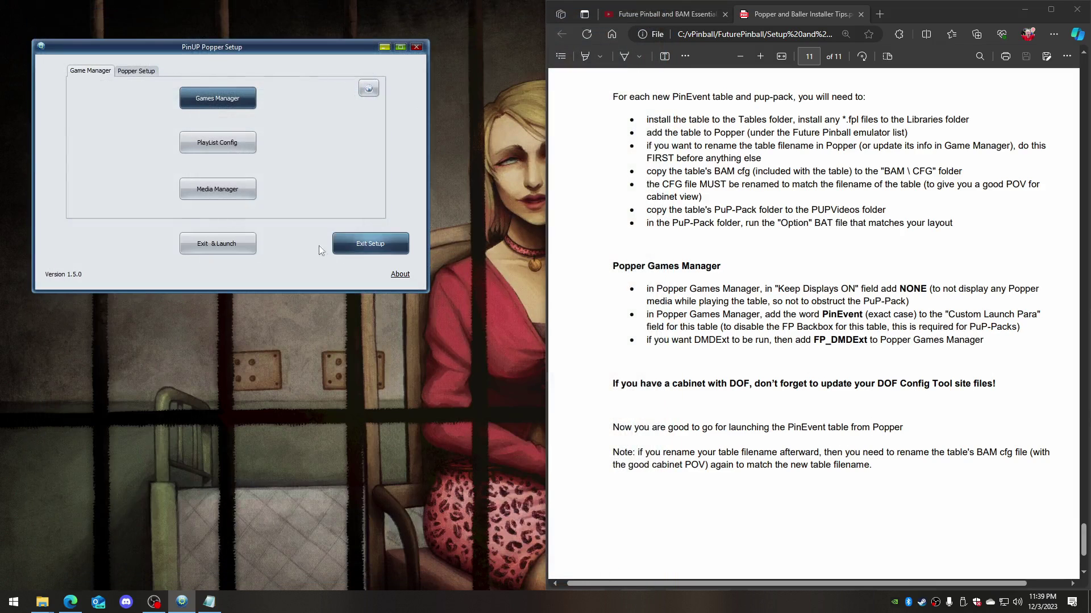
click(353, 254)
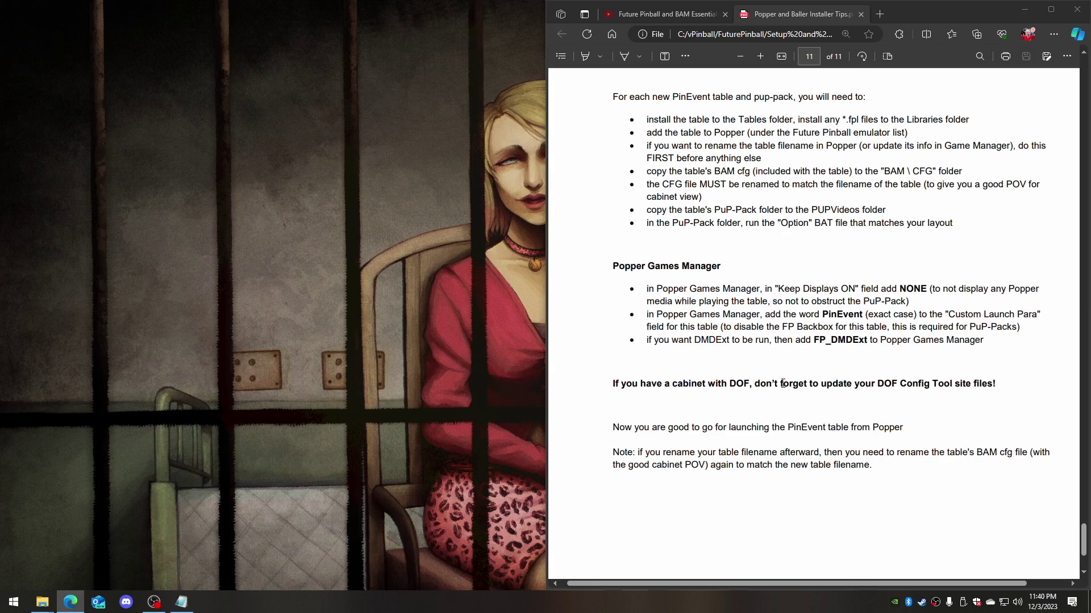
Review the Popper and Baller Installer Tips guide from its last page back to the first, and look at the linked FP and BAM Essentials video page
scroll(783, 384, up, 10)
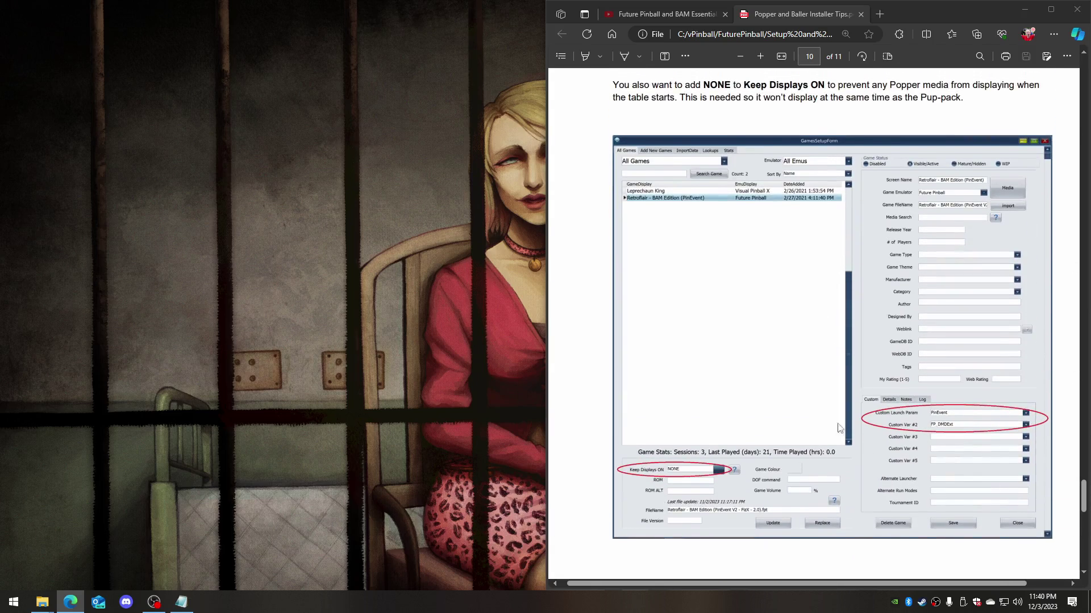
scroll(793, 422, up, 10)
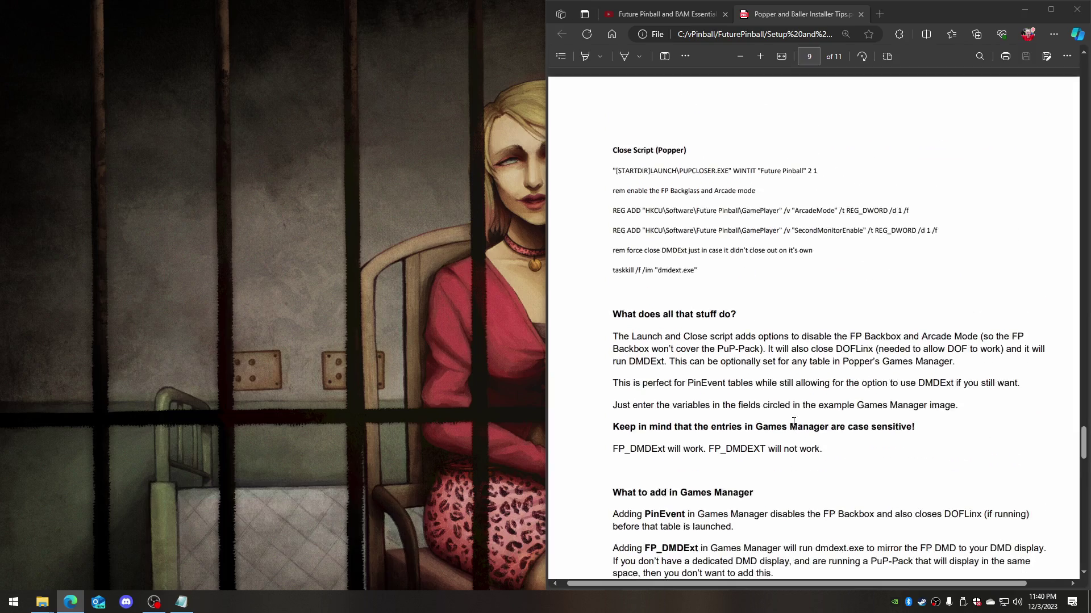
scroll(789, 385, up, 15)
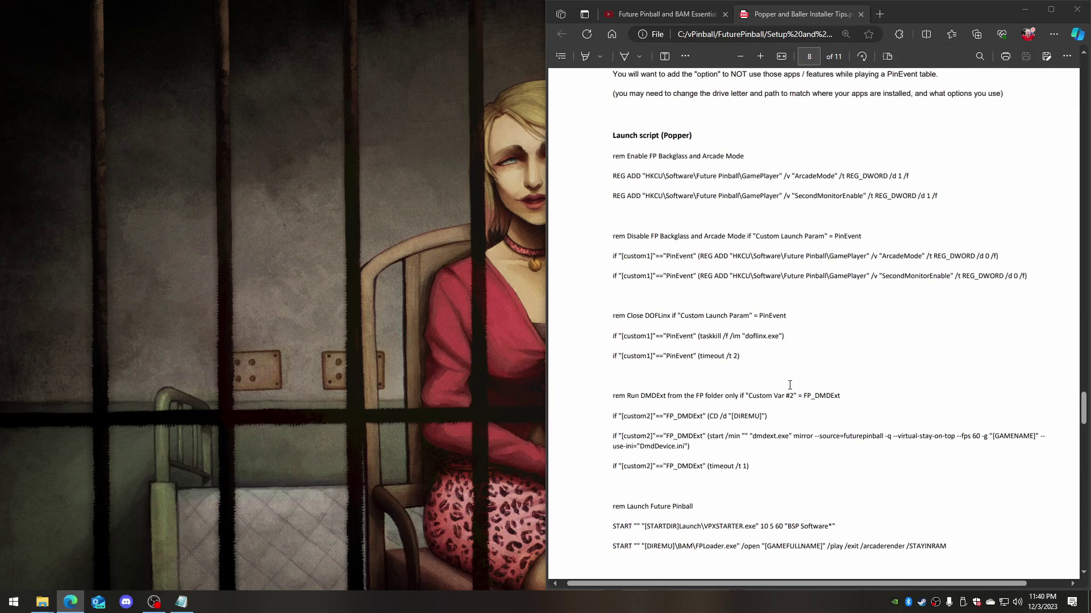
scroll(792, 393, up, 4)
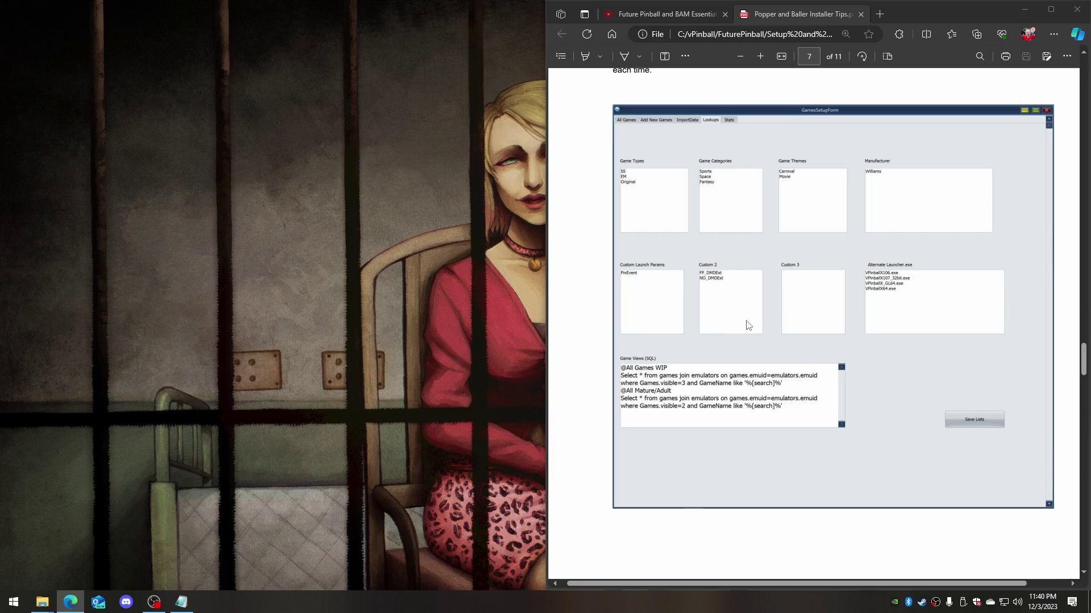
scroll(750, 326, up, 14)
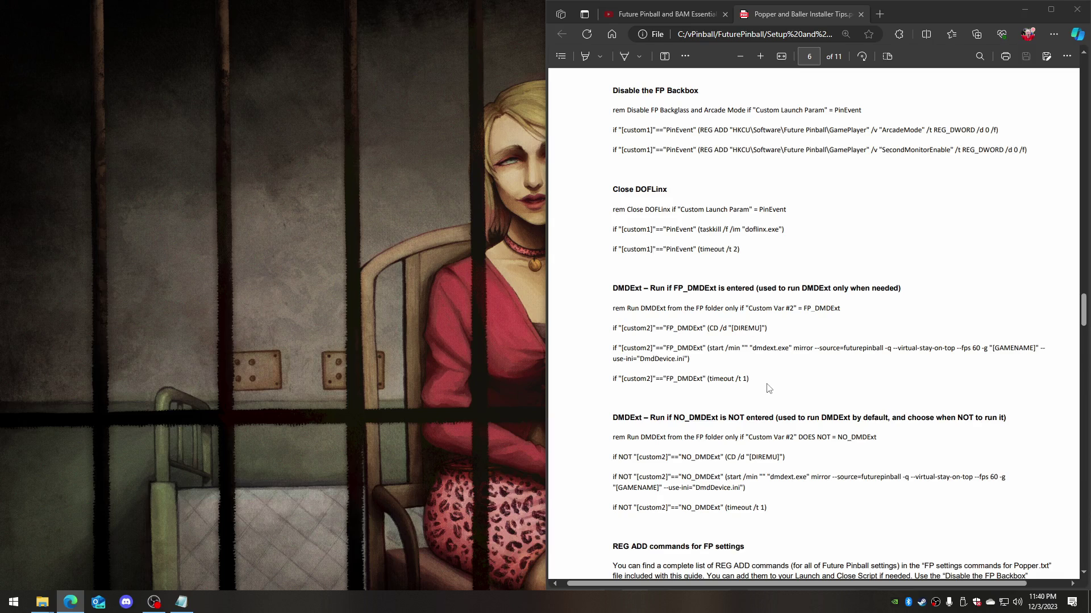
scroll(769, 389, up, 20)
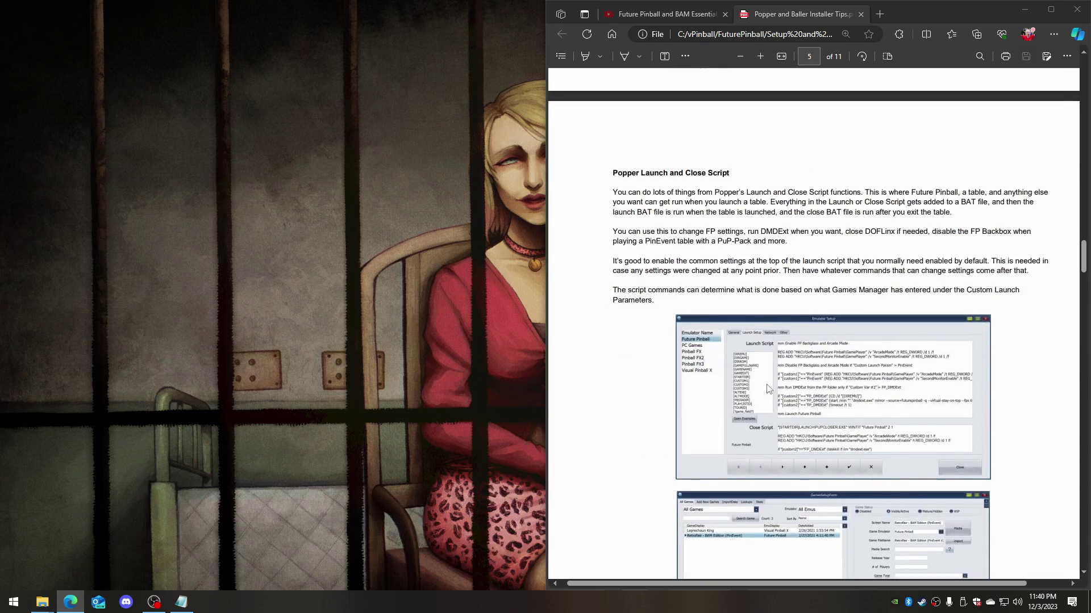
scroll(767, 386, up, 15)
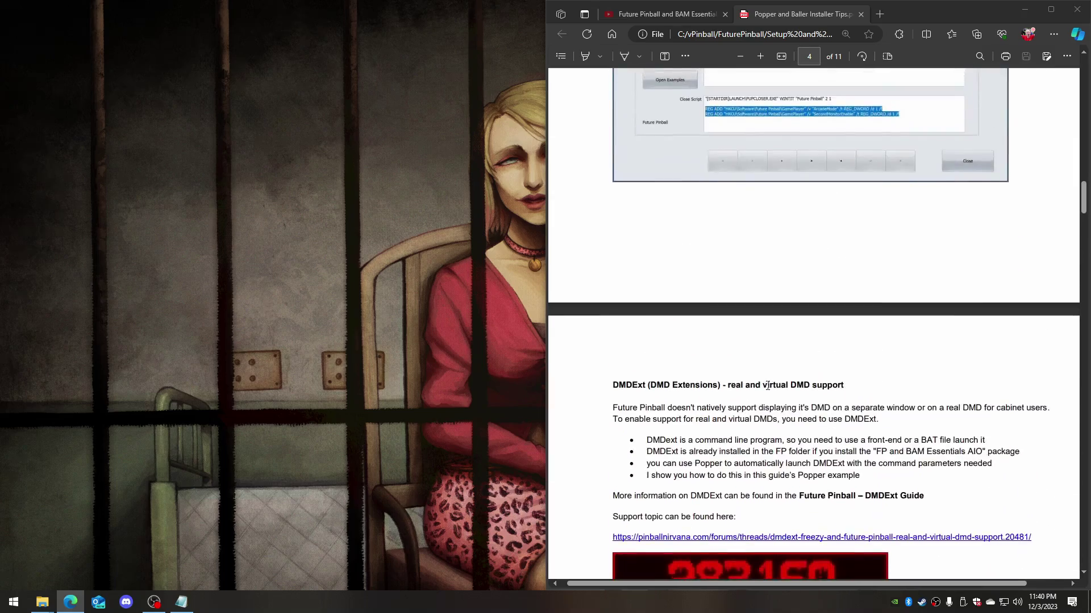
scroll(768, 385, up, 8)
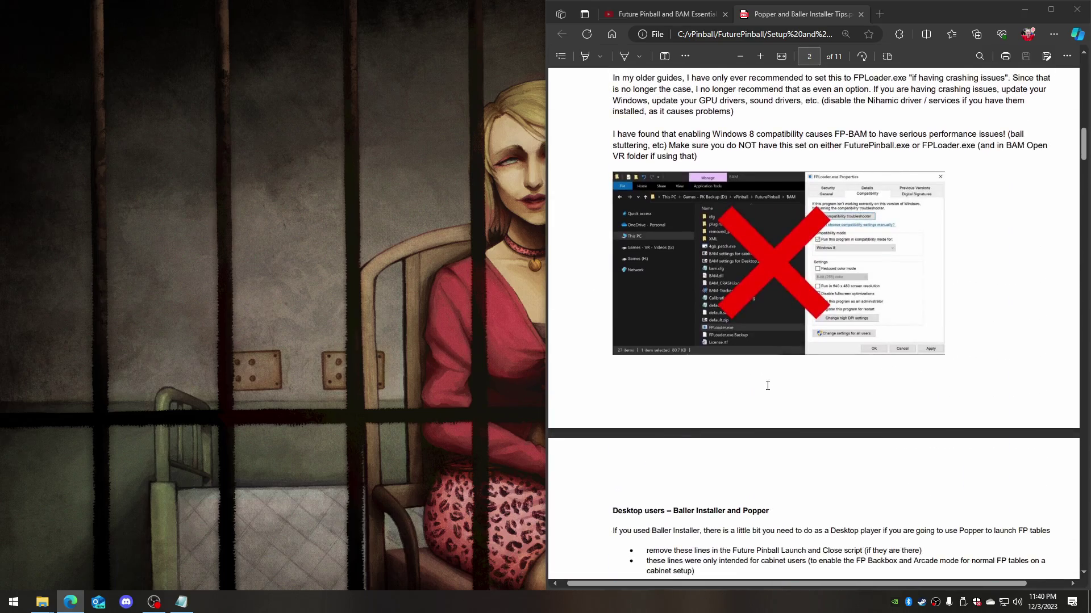
scroll(767, 388, up, 7)
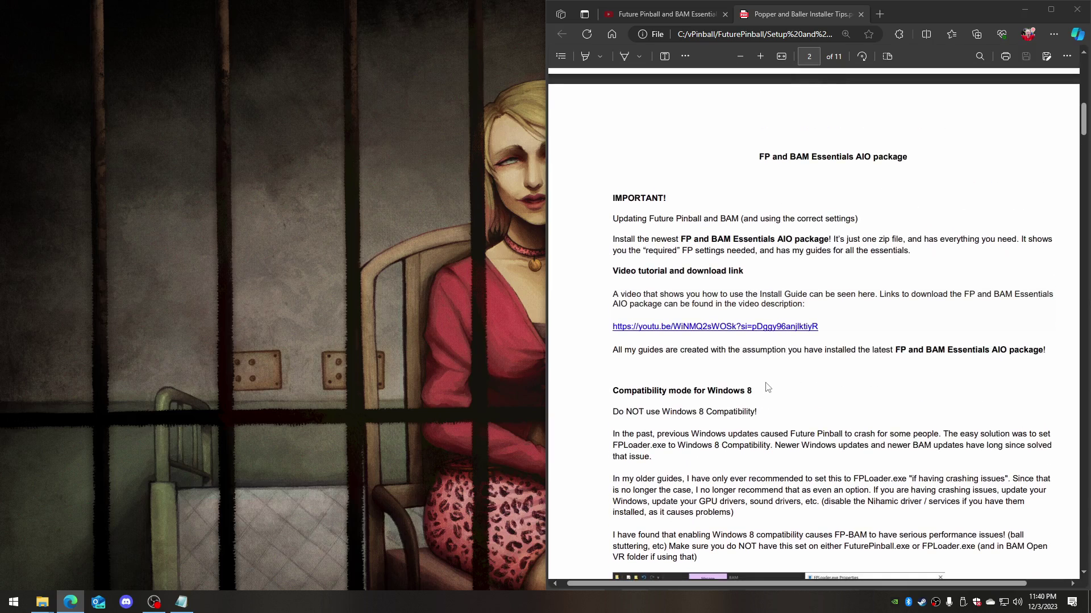
scroll(767, 388, up, 12)
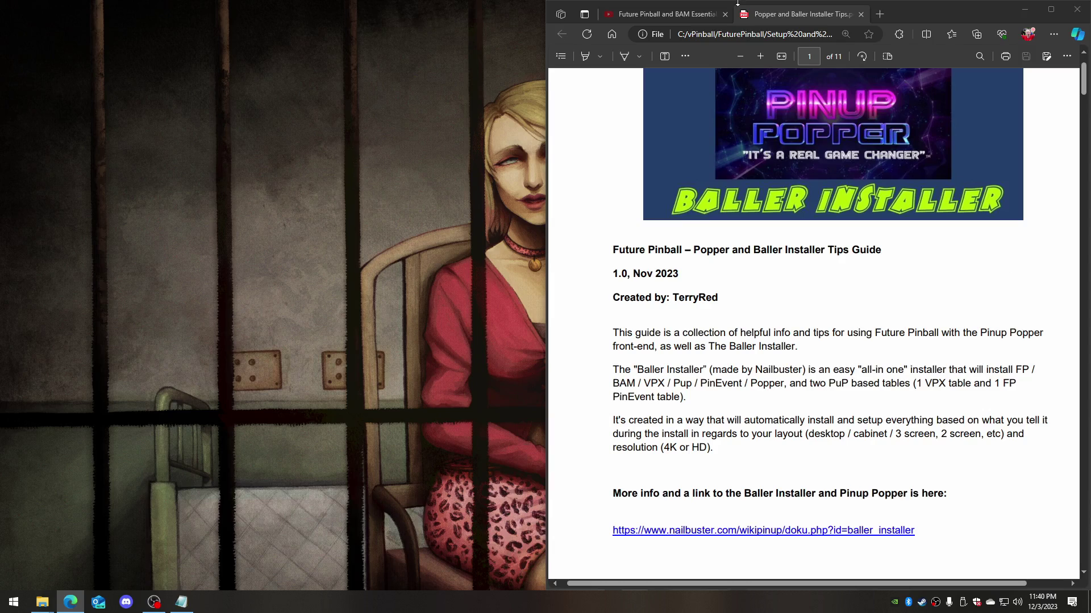
click(667, 9)
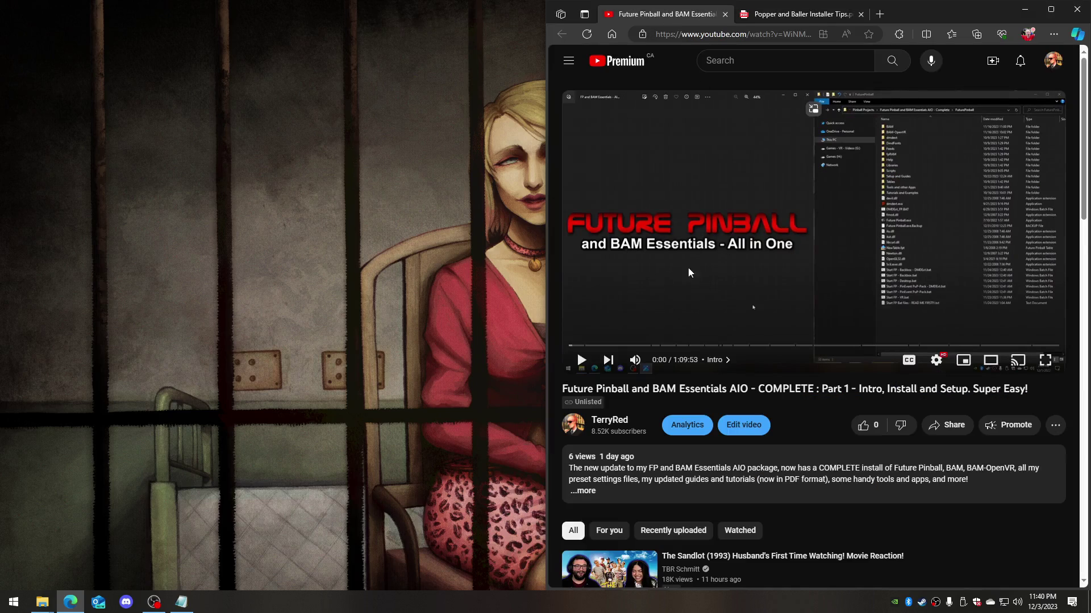
click(802, 15)
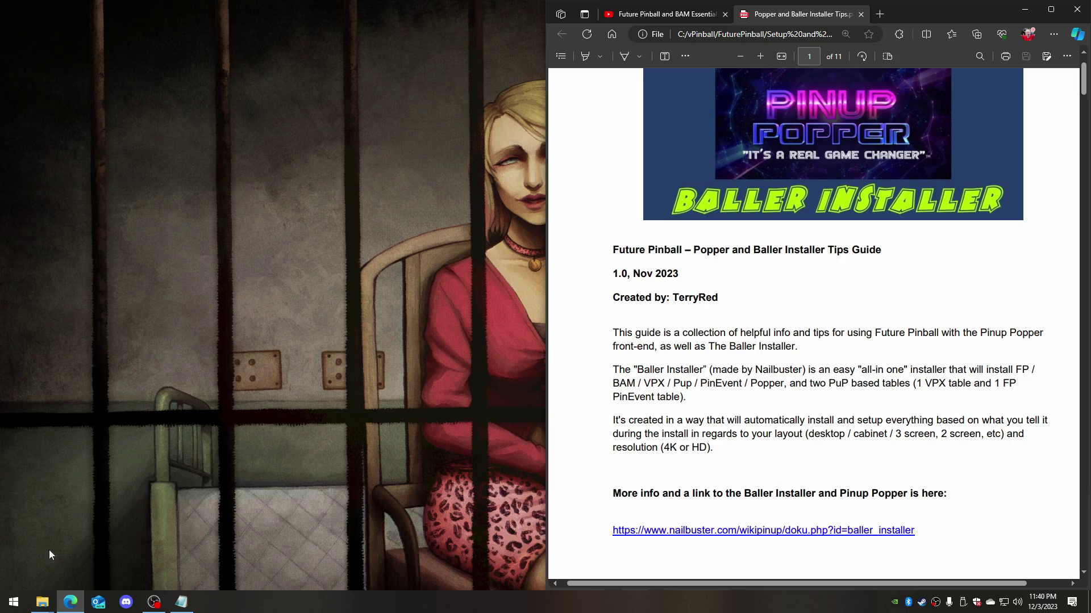
Switch to File Explorer and run PinUpMenuSetup.exe from the vPinball\PinUPSystem folder
click(42, 602)
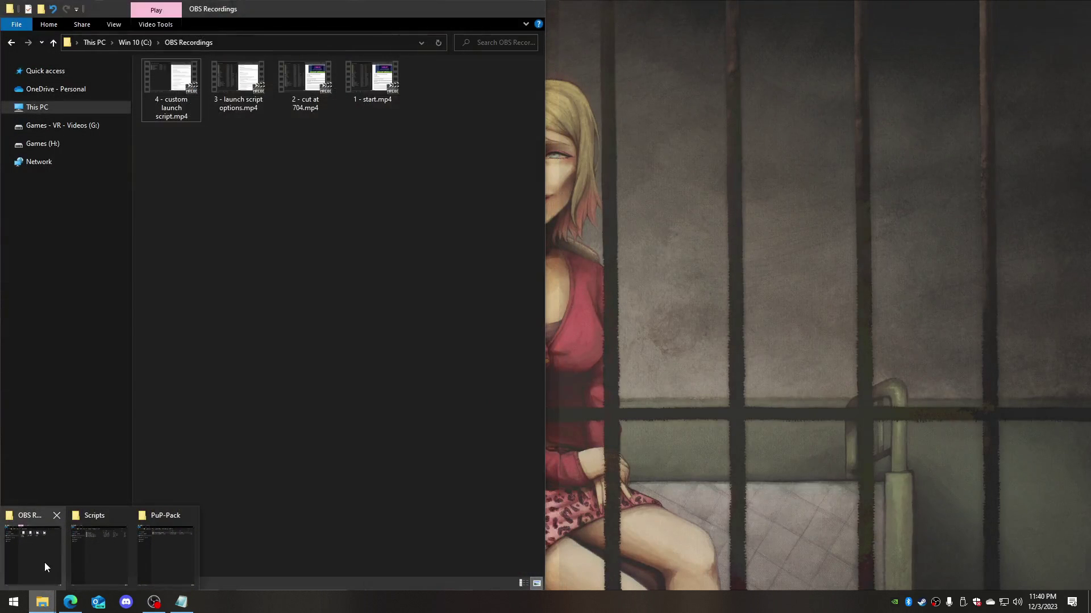
click(90, 557)
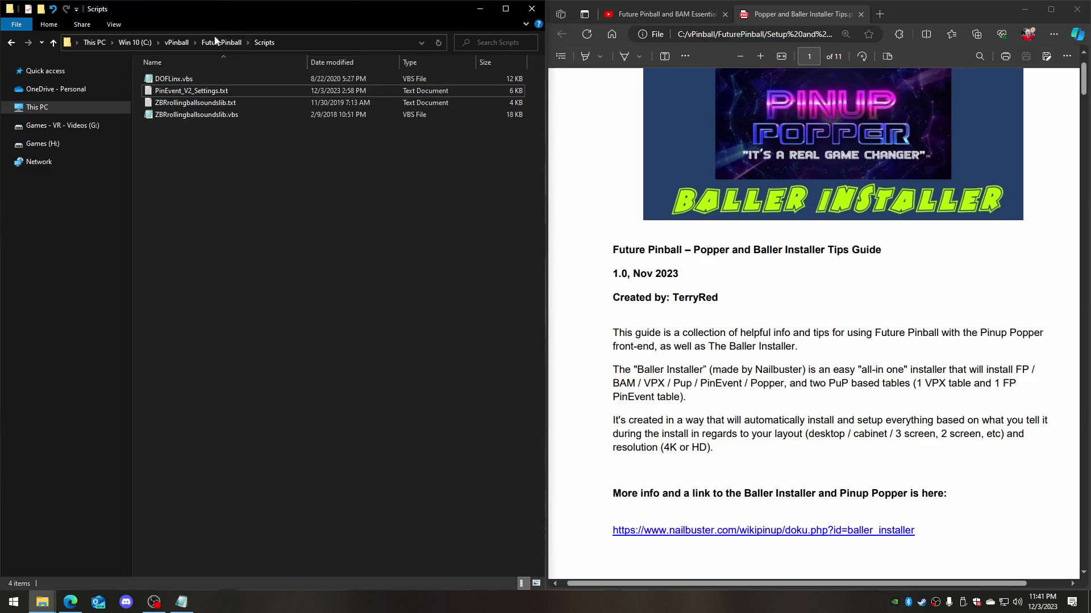
click(214, 44)
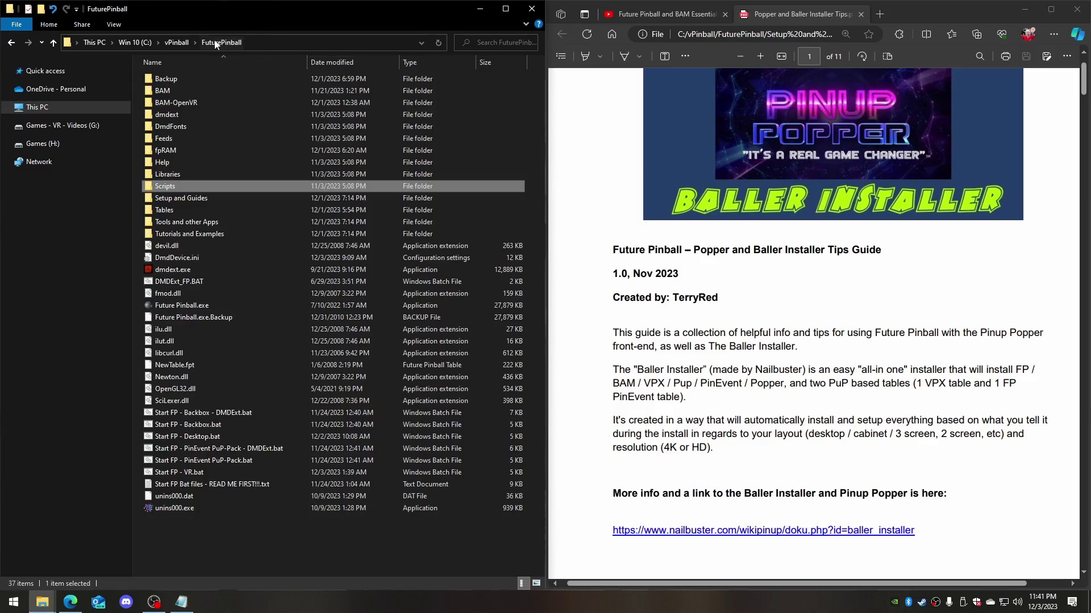
click(176, 42)
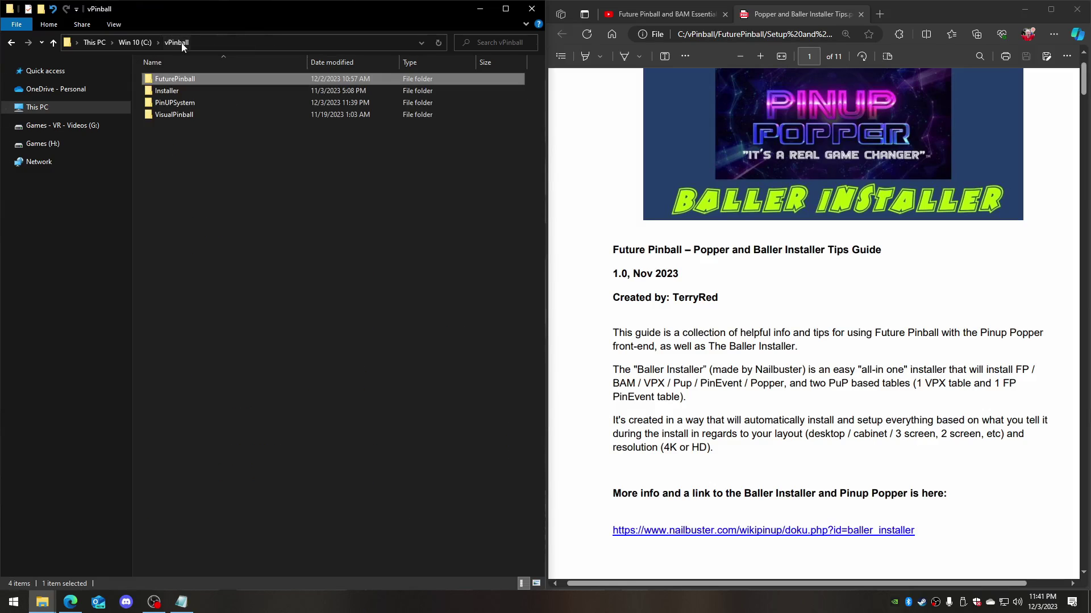
double_click(177, 104)
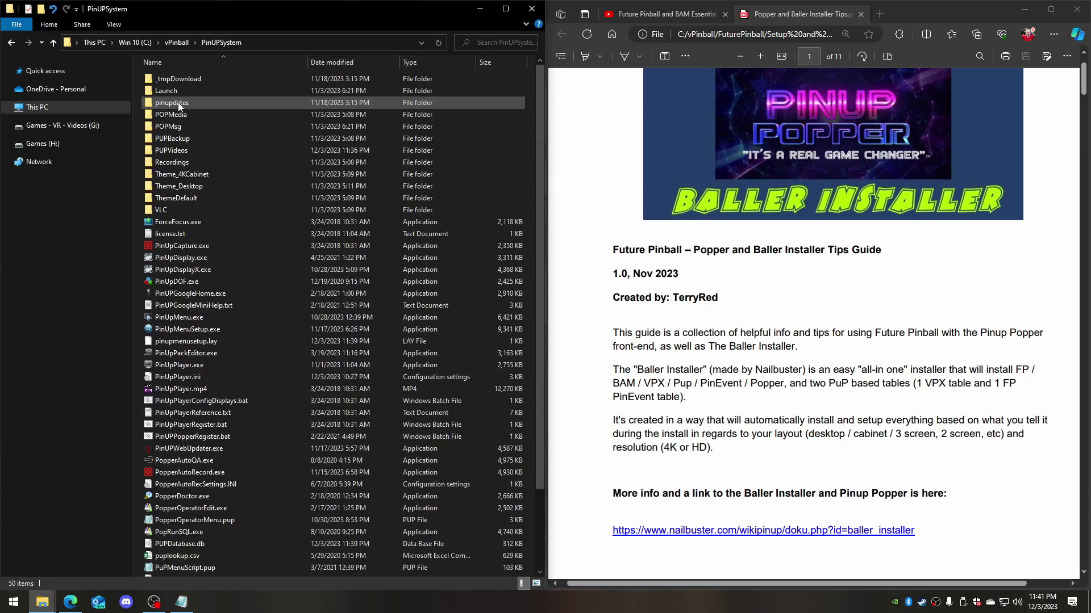
double_click(196, 329)
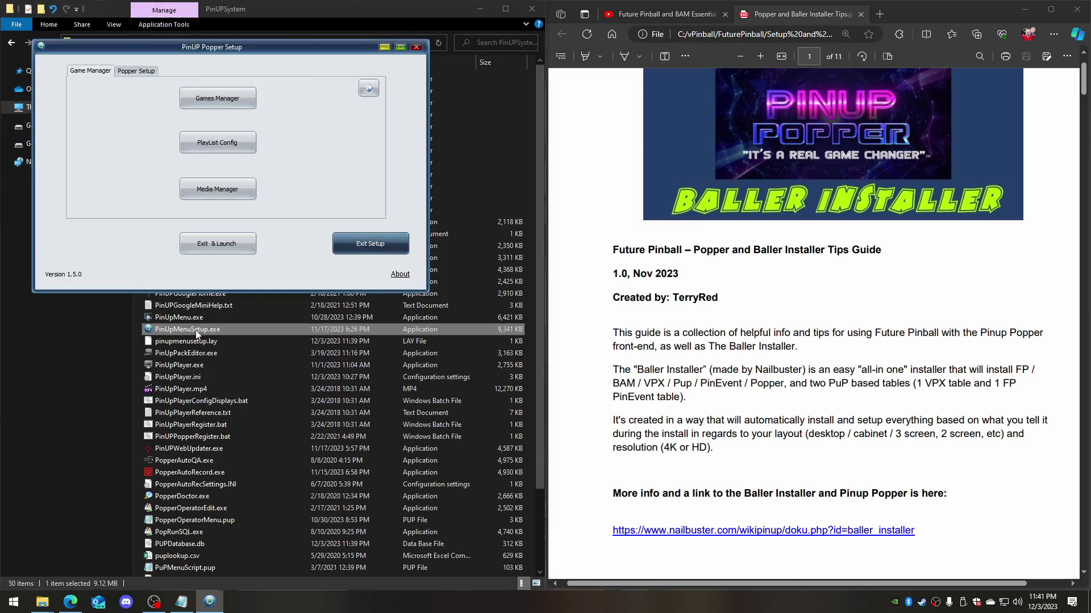
Launch the PinUP updater from Popper Setup and check for updates to the PinUP Baller v1.5 Latest package
click(368, 89)
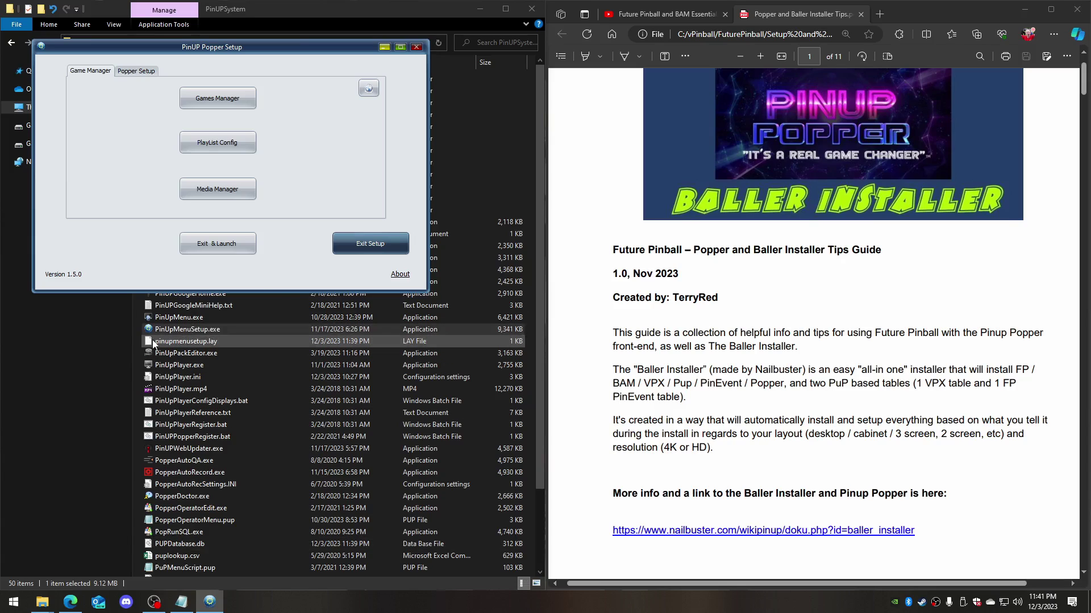
click(373, 94)
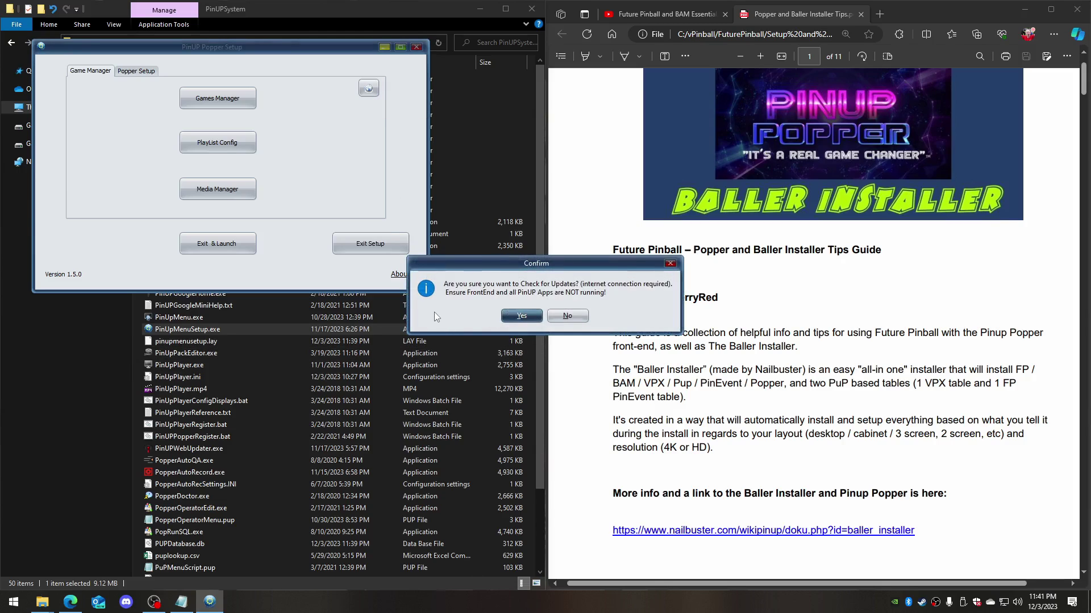
click(522, 316)
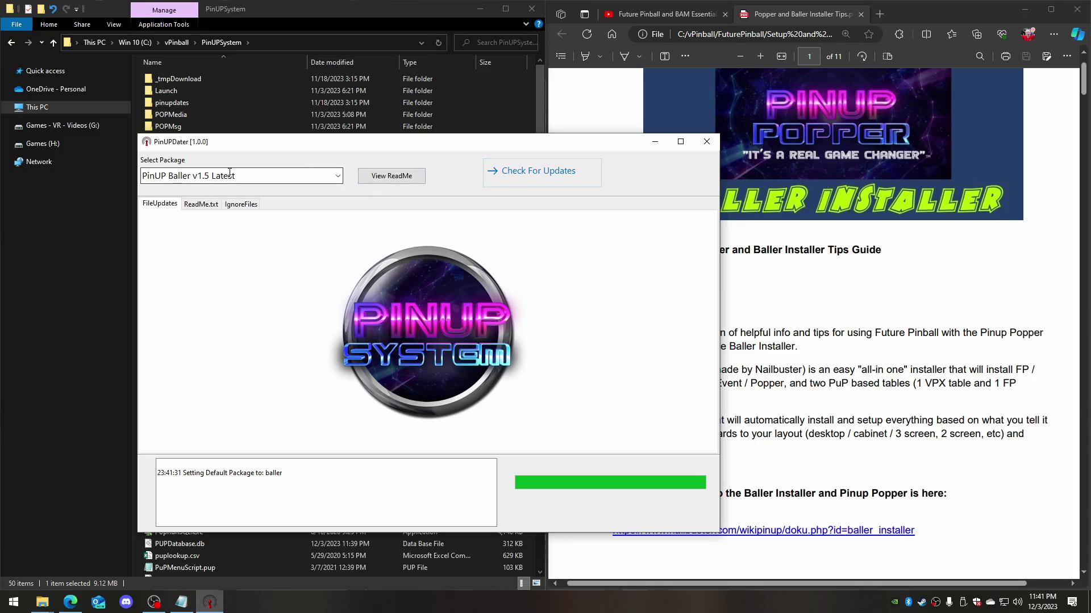
click(529, 178)
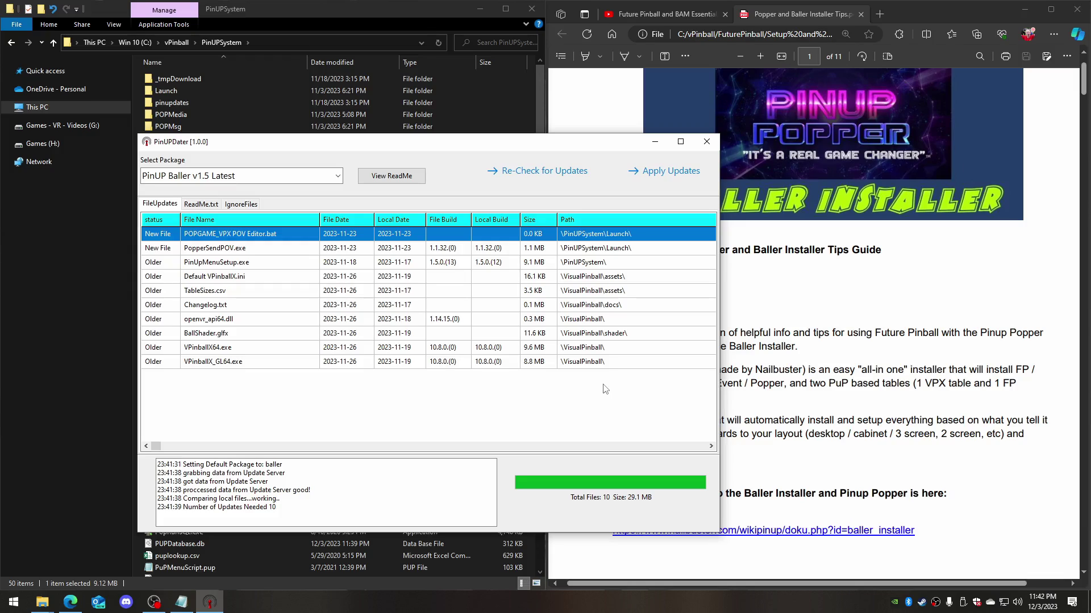
click(676, 13)
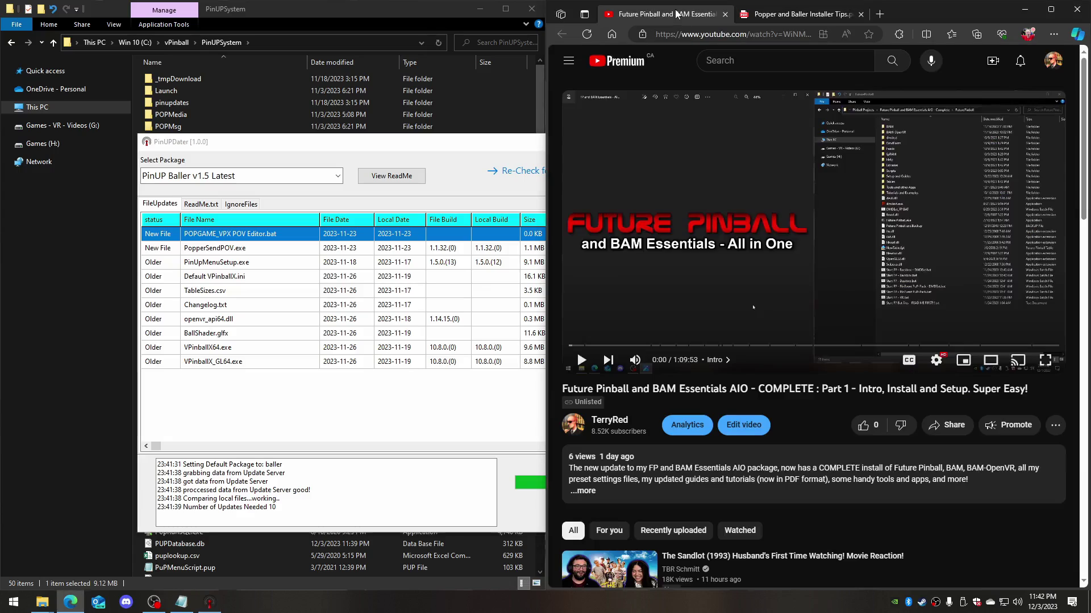
click(479, 416)
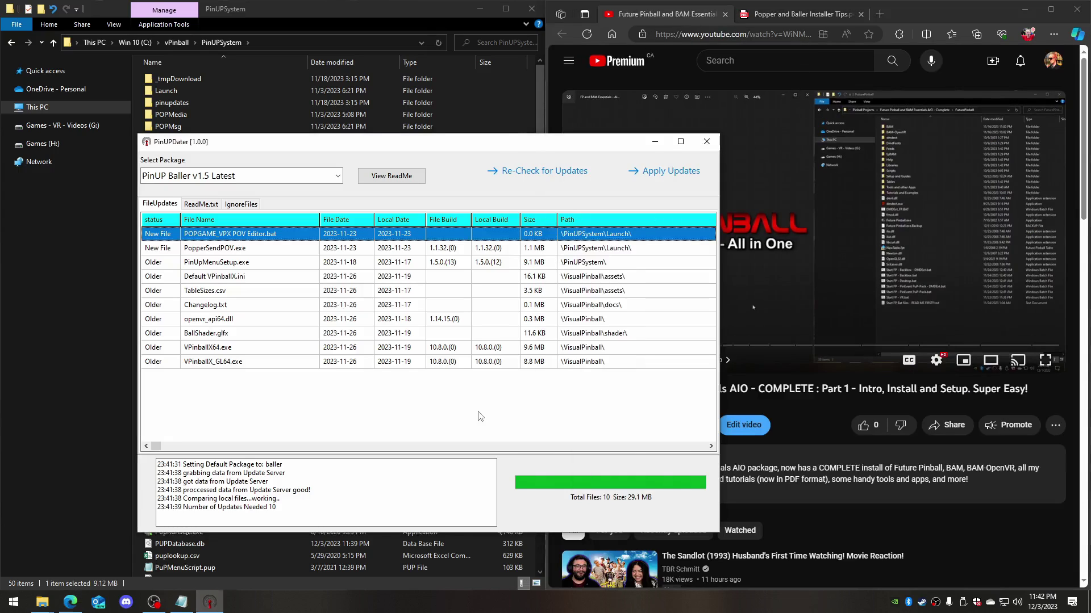
Apply the available updates to the PinUP Baller v1.5 Latest package, acknowledge the completion and close the updater
click(670, 16)
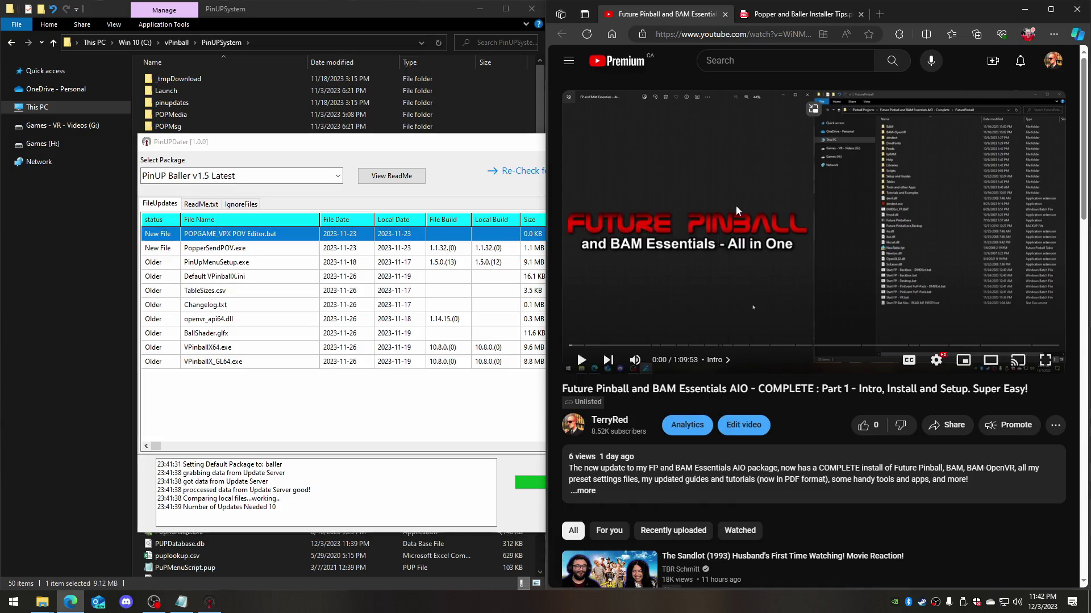
click(402, 418)
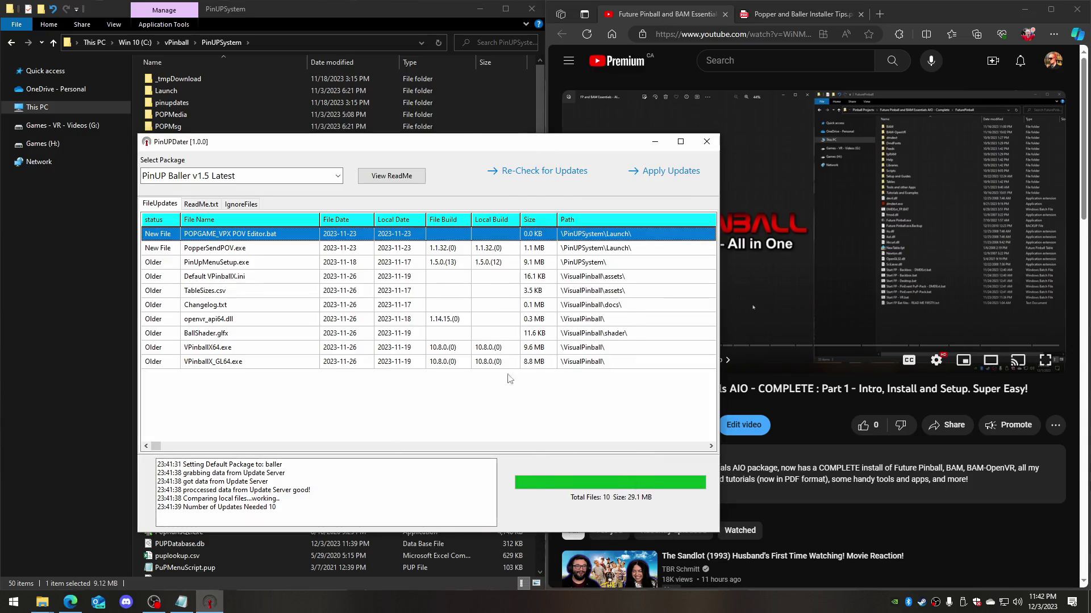
click(664, 176)
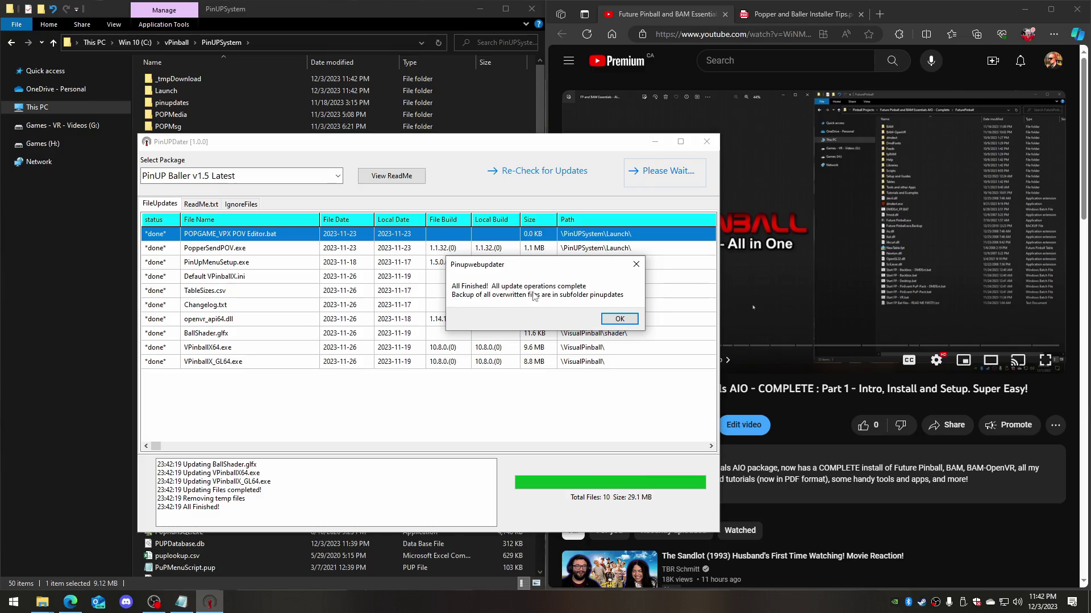
click(615, 320)
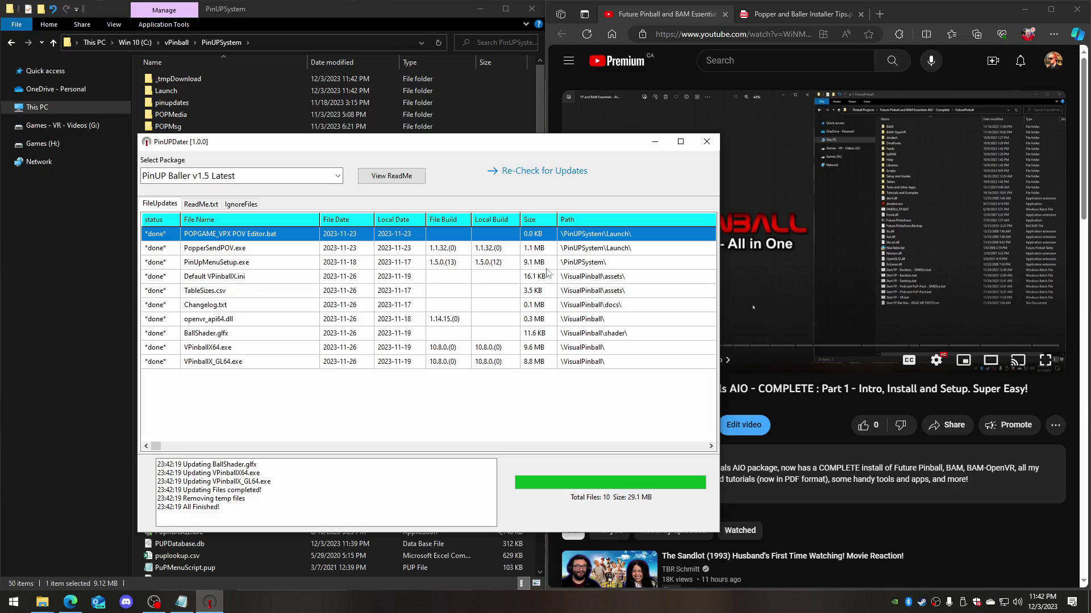
click(700, 146)
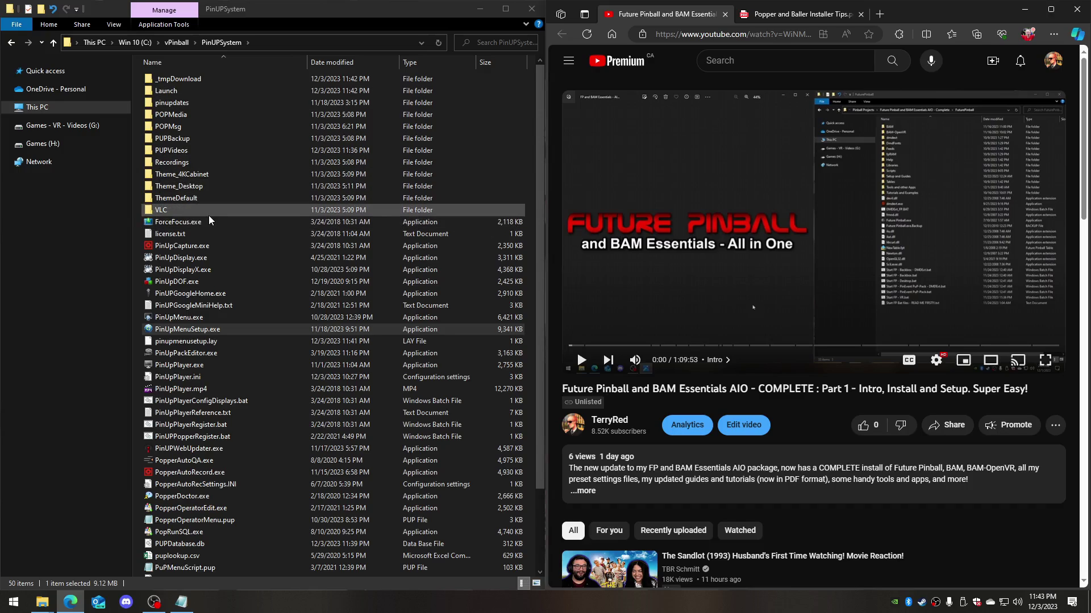
Minimize File Explorer, open the Baller Installer wiki page linked in the Popper and Baller Installer Tips guide and view it in a maximized browser
click(199, 66)
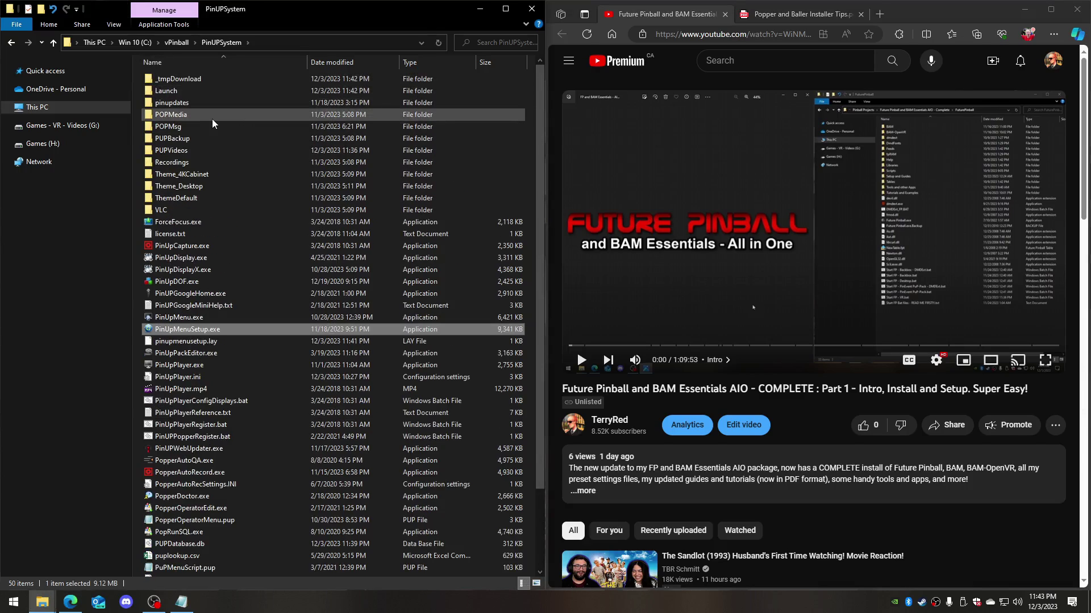
mouse_move(213, 120)
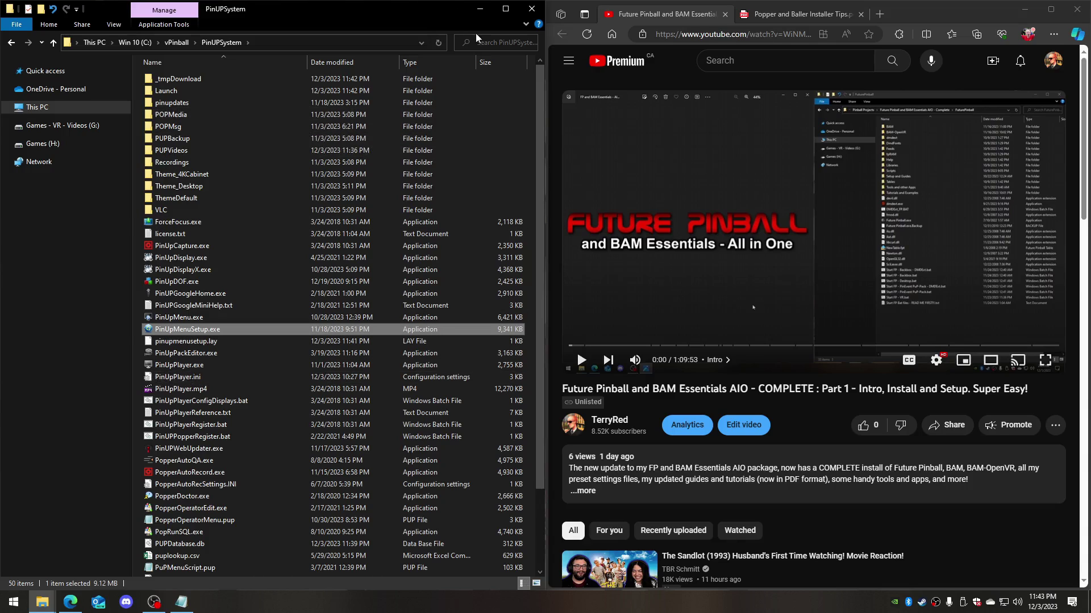
click(480, 11)
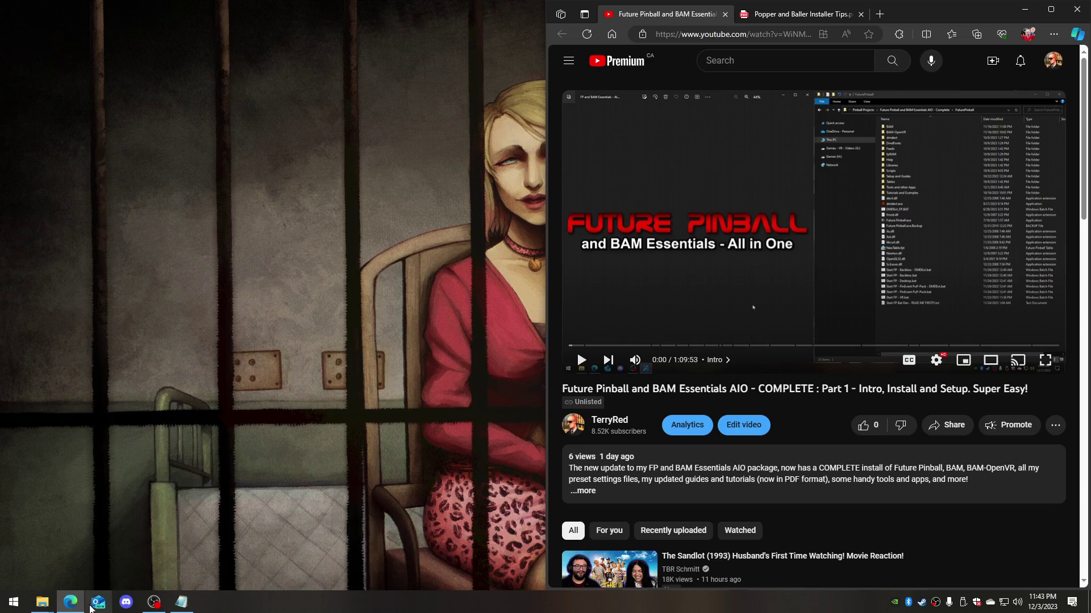
click(789, 18)
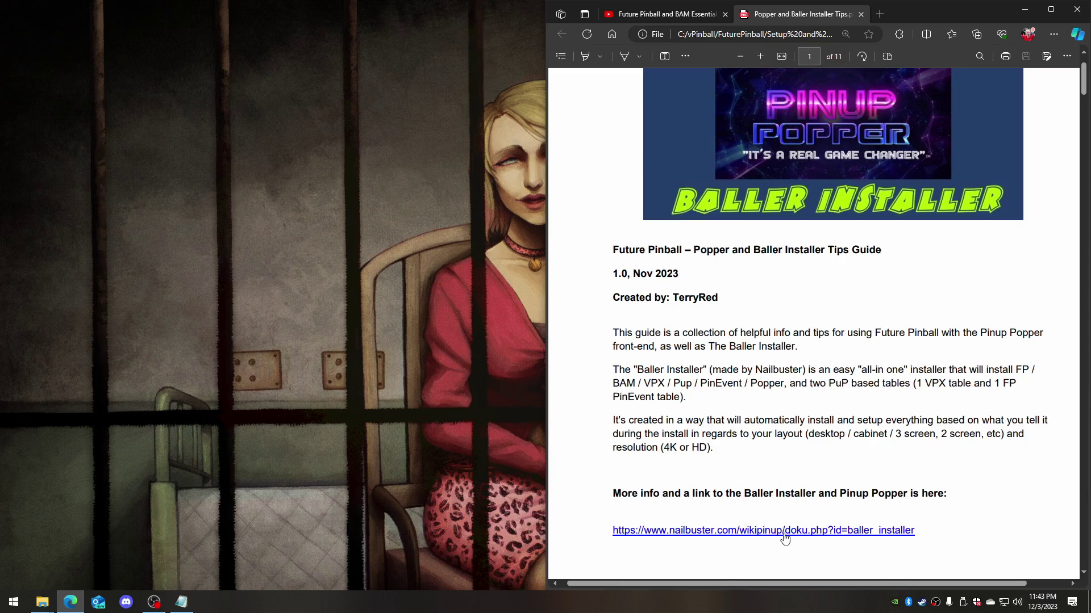
click(745, 531)
click(888, 20)
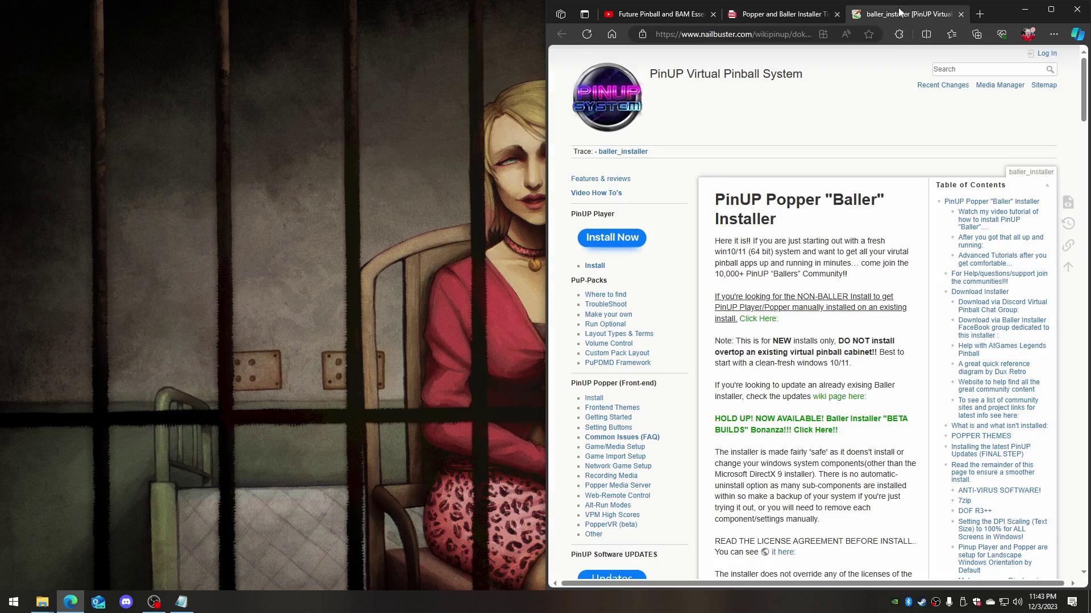
click(1042, 13)
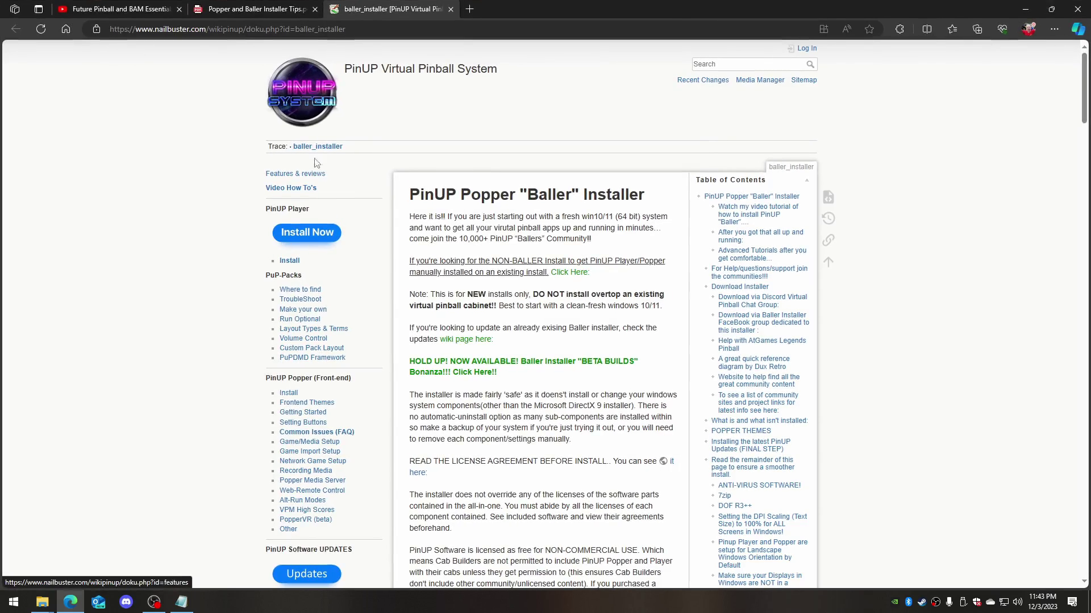
scroll(239, 219, down, 1)
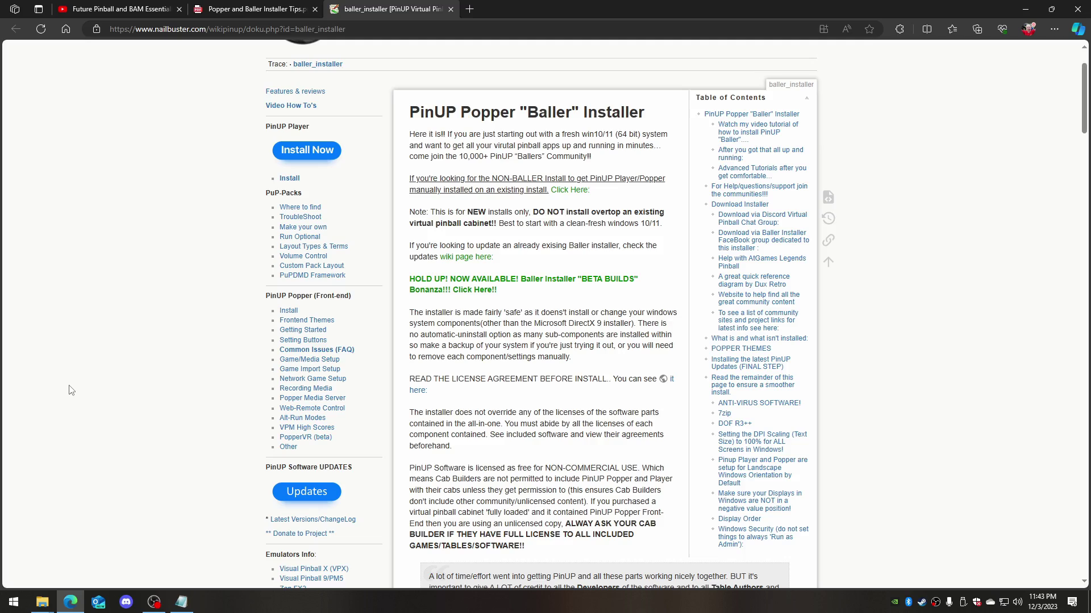
scroll(69, 390, up, 3)
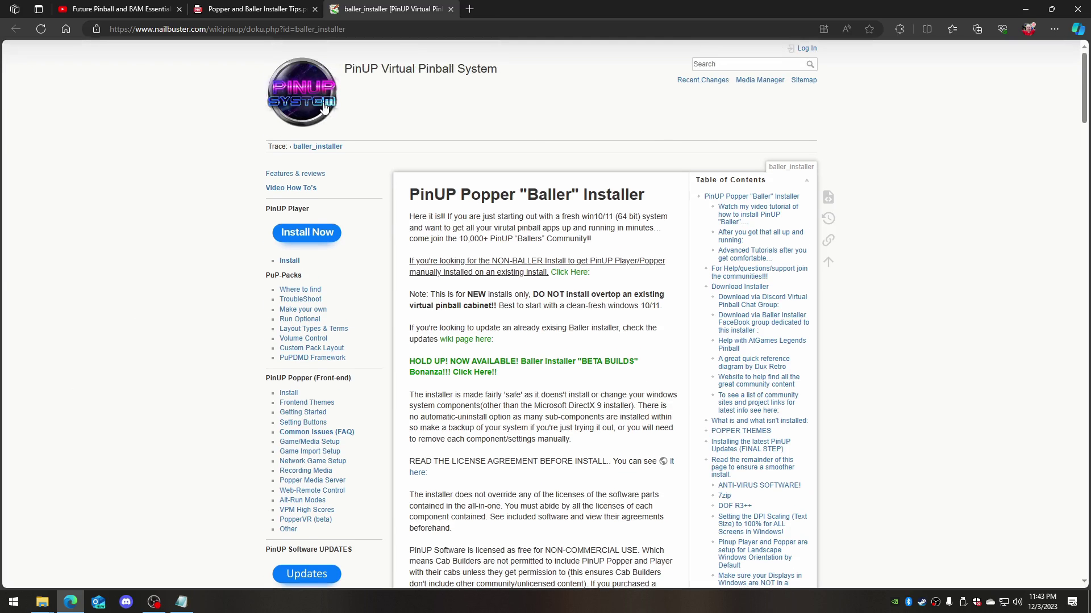
Go to the PinUP Pinball System Wiki home page and look over its feature overview and the setup, emulator and support links
click(324, 71)
scroll(653, 390, down, 3)
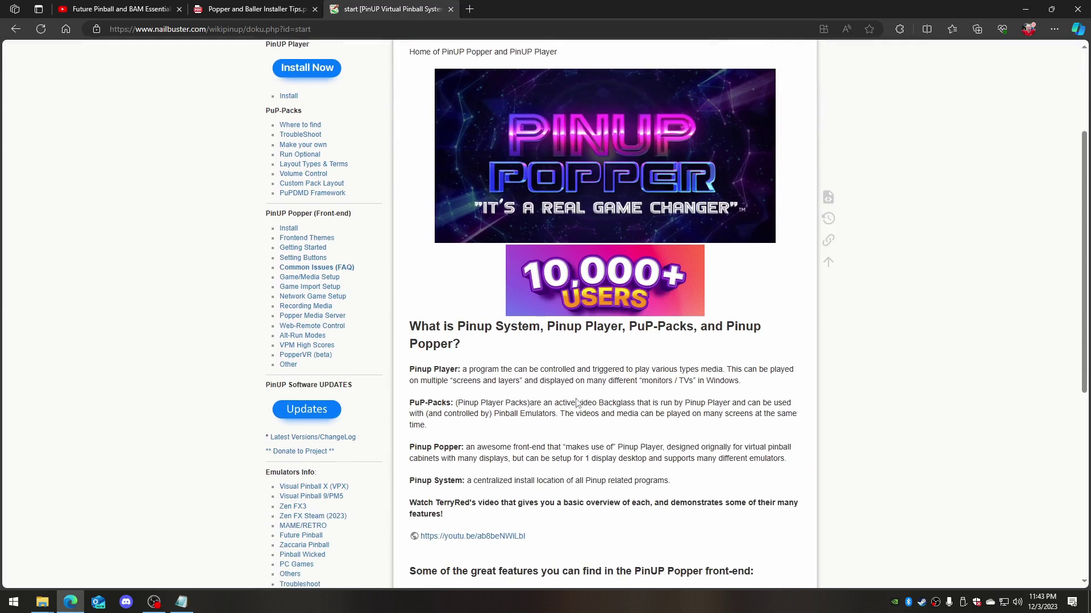
scroll(578, 402, down, 3)
scroll(557, 355, down, 5)
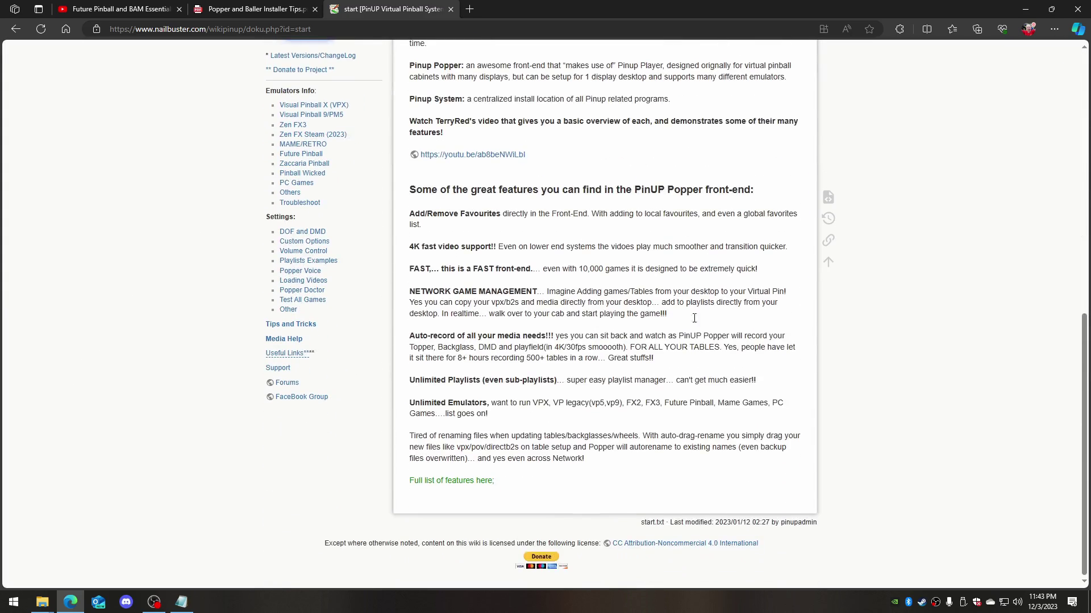
scroll(694, 316, up, 8)
scroll(645, 277, up, 3)
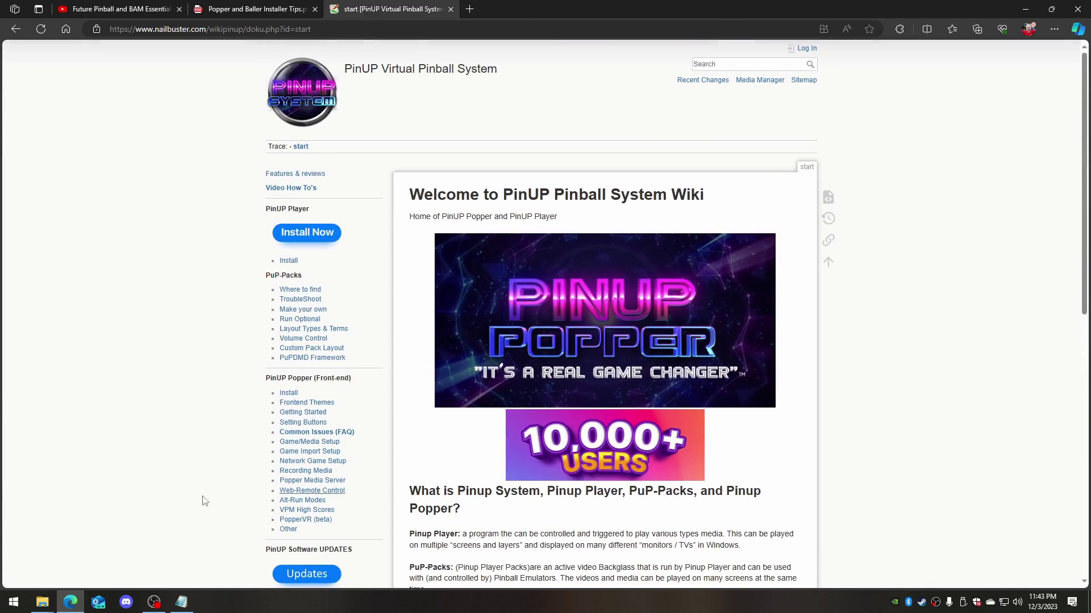
scroll(83, 420, down, 3)
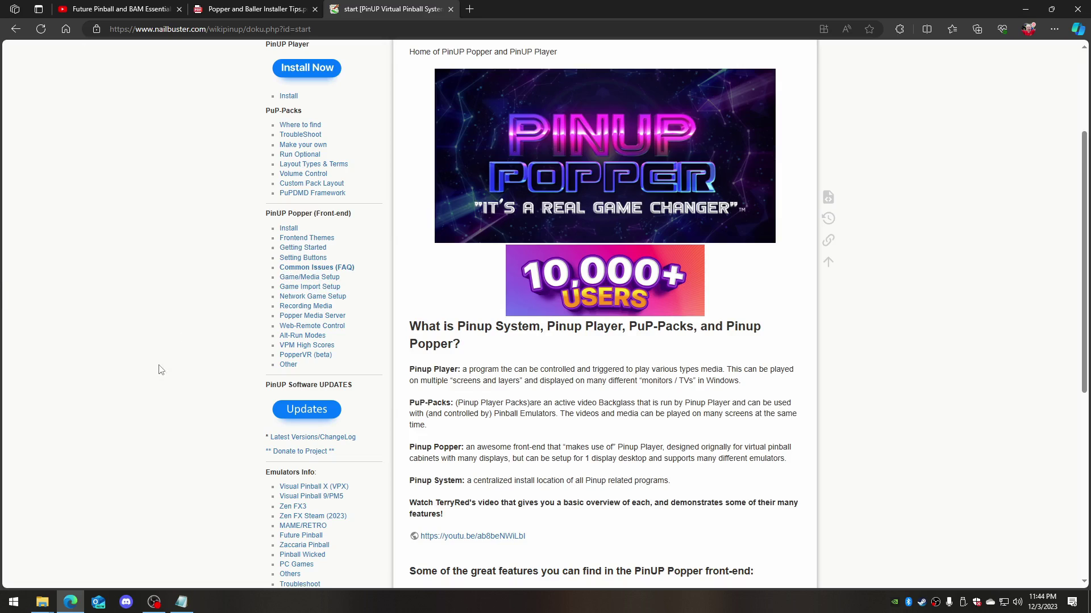
scroll(160, 370, down, 5)
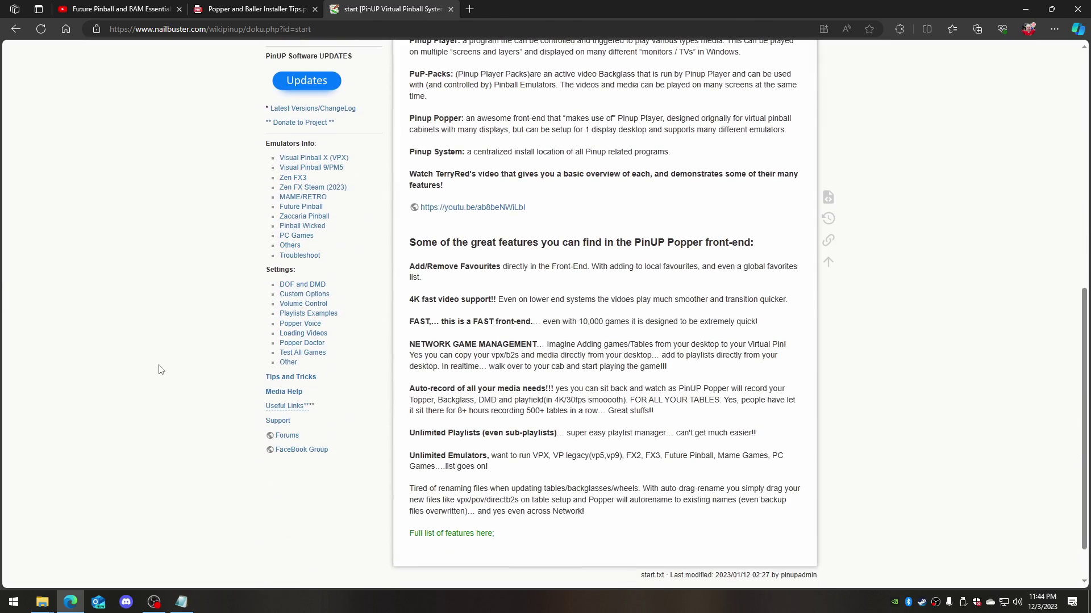
scroll(161, 369, up, 8)
scroll(161, 369, down, 8)
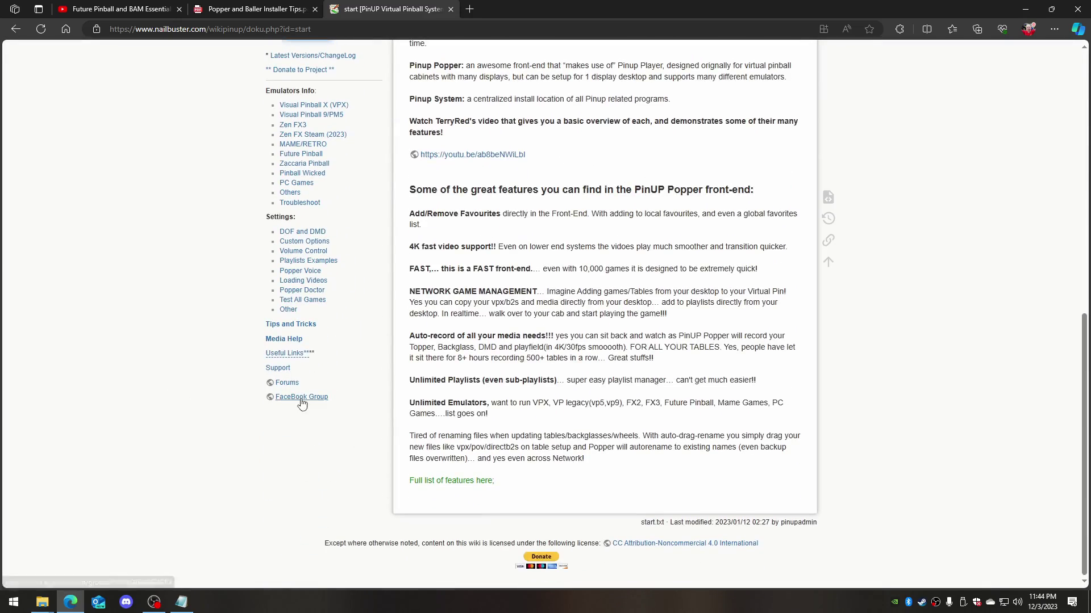
scroll(66, 414, up, 7)
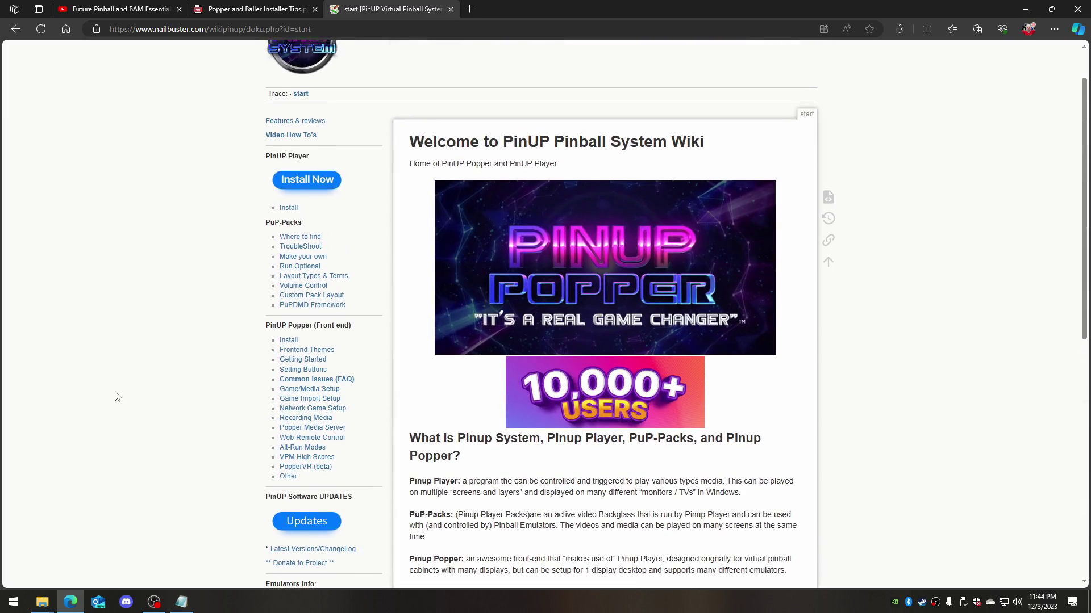
scroll(117, 396, up, 1)
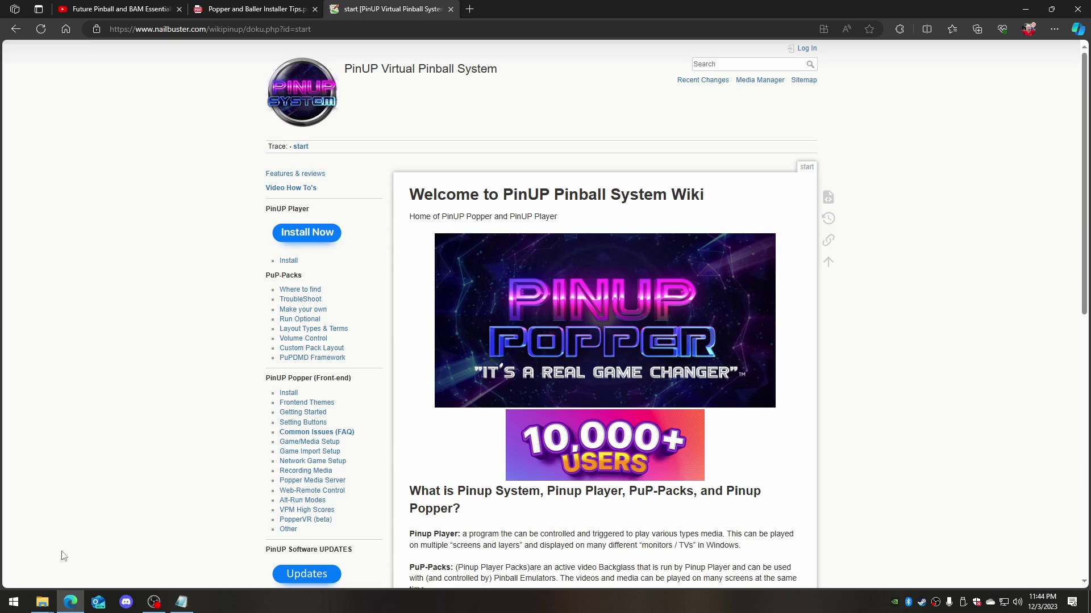
Switch to File Explorer and open the Setup and Guides folder inside vPinball\FuturePinball
click(43, 601)
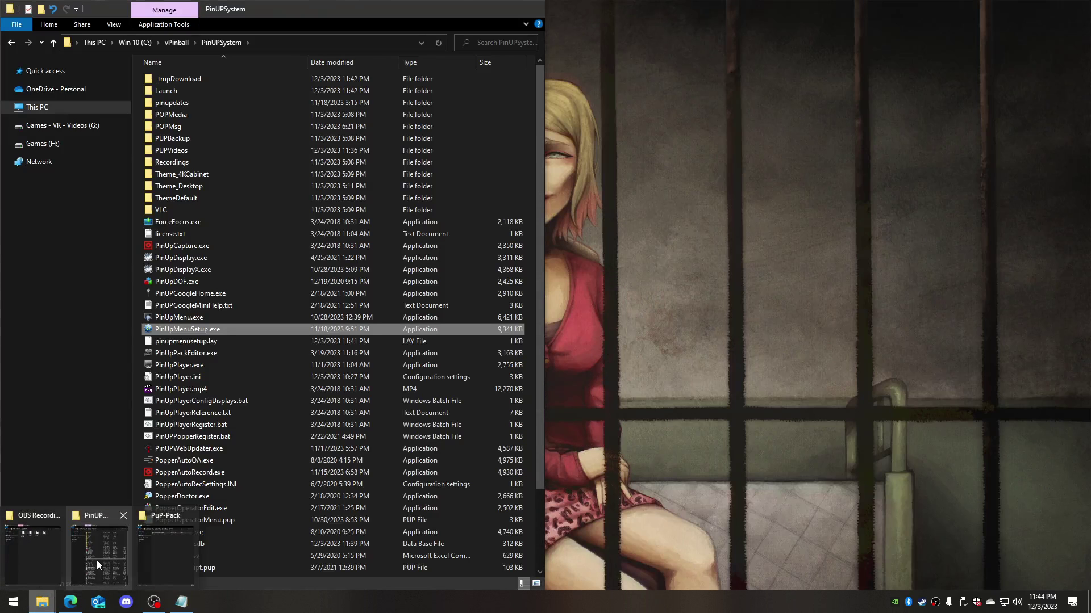
click(97, 560)
click(177, 43)
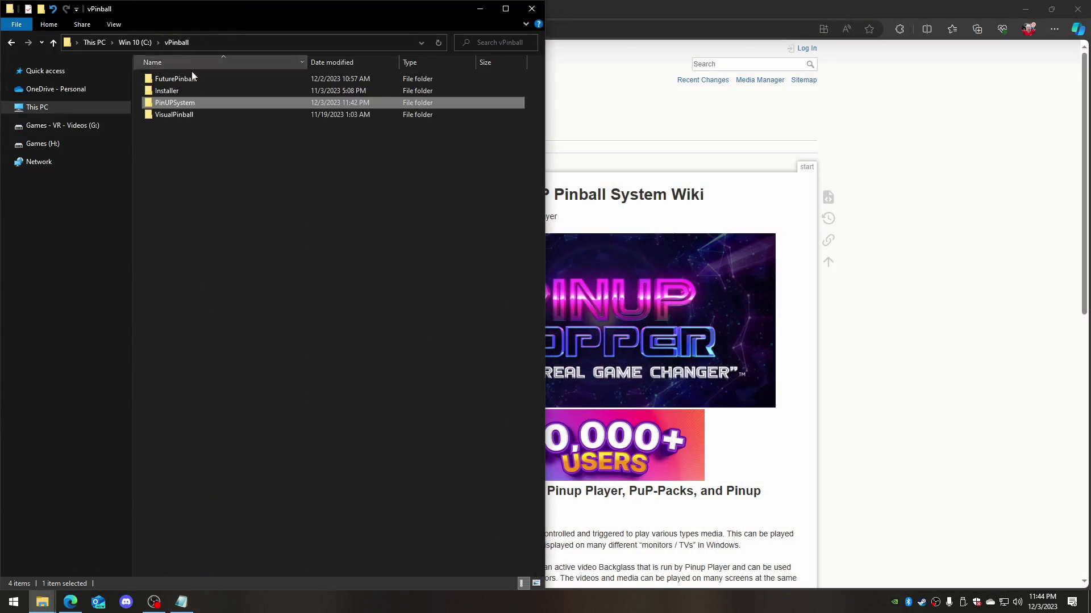
double_click(183, 79)
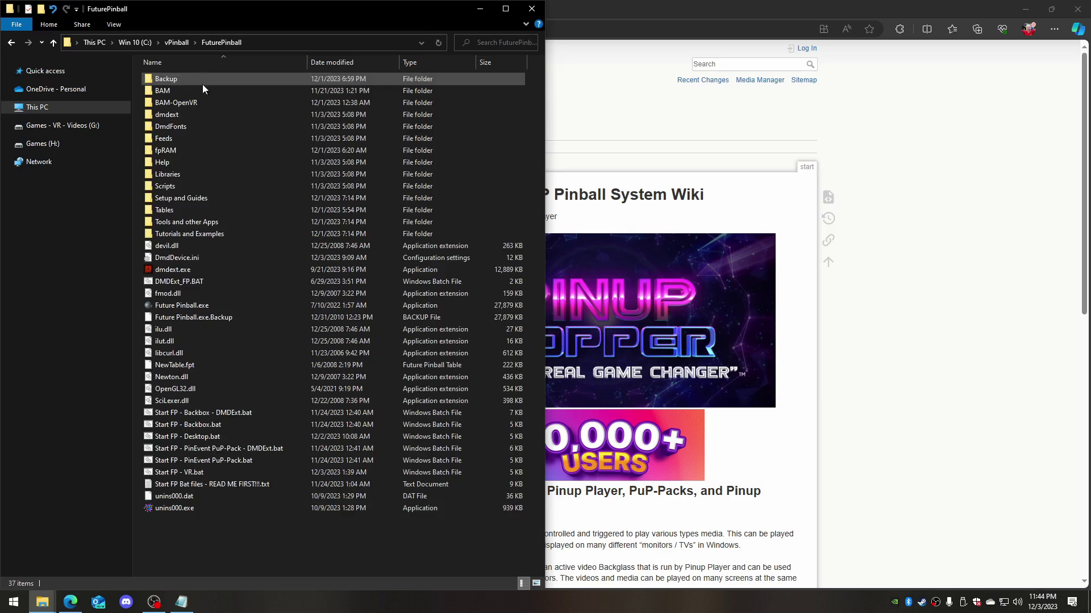
double_click(178, 198)
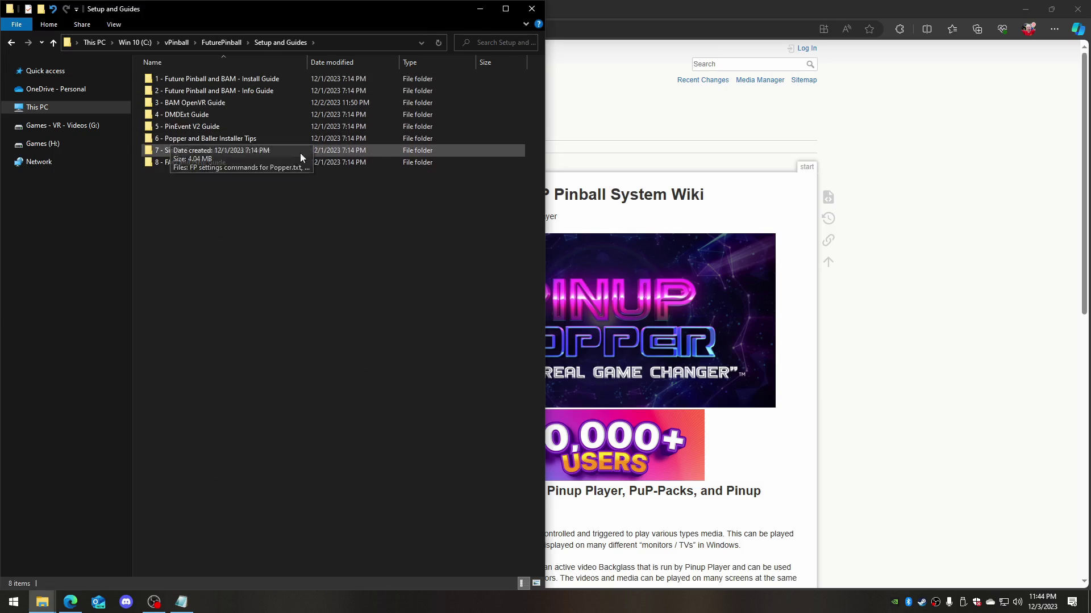